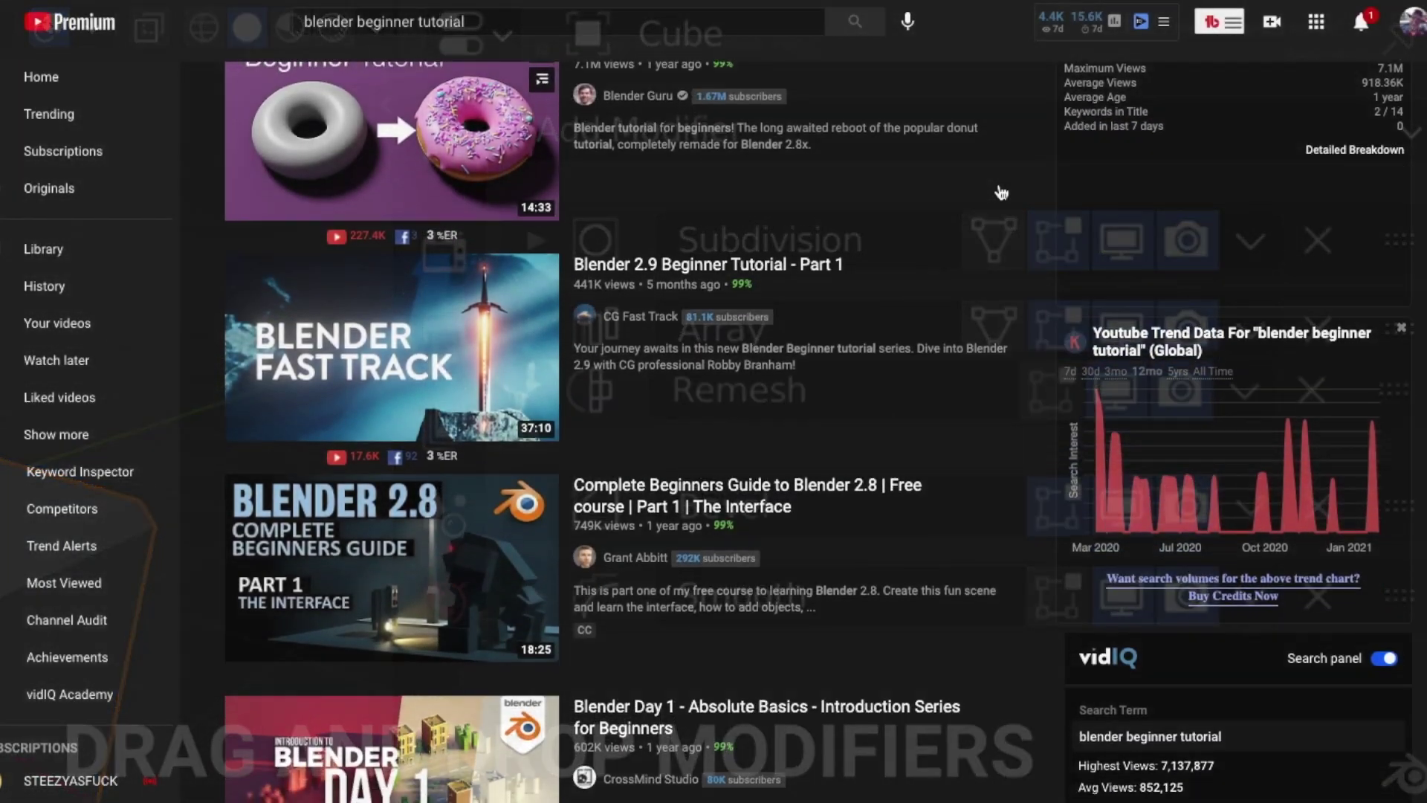
Reduce the letter's Extrude depth to 0.25m, then check the File > Export formats.
scroll(1006, 198, down, 3)
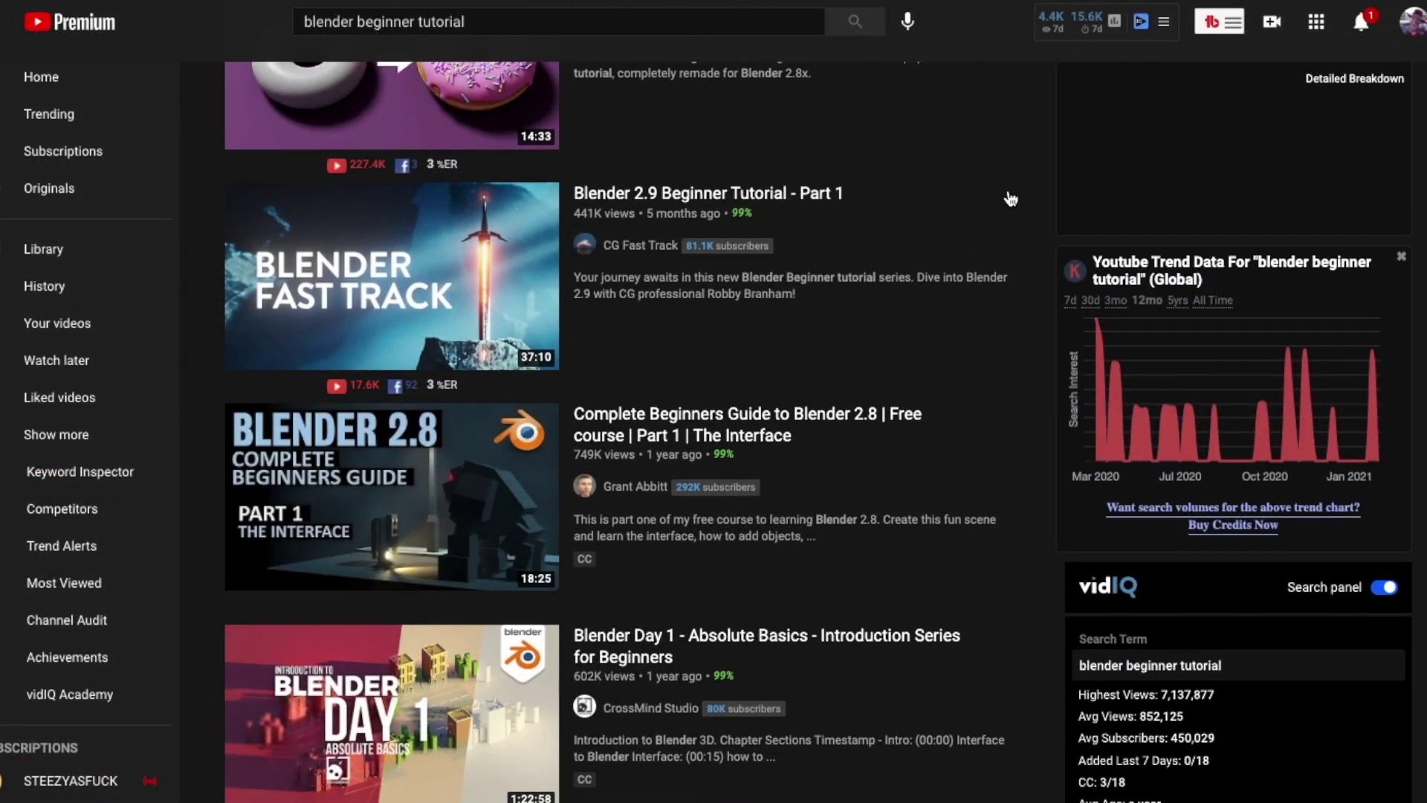
scroll(1011, 202, down, 5)
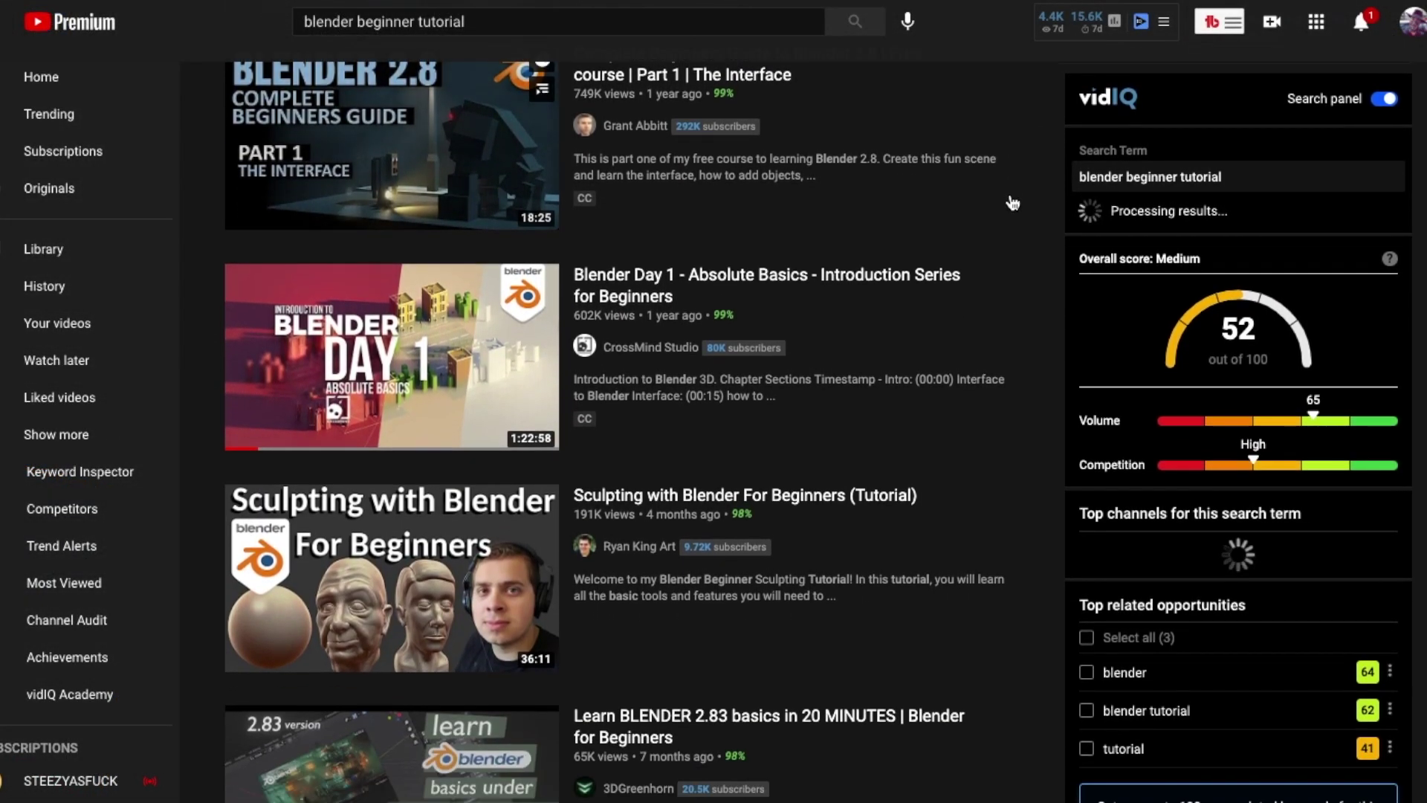
scroll(1013, 202, down, 6)
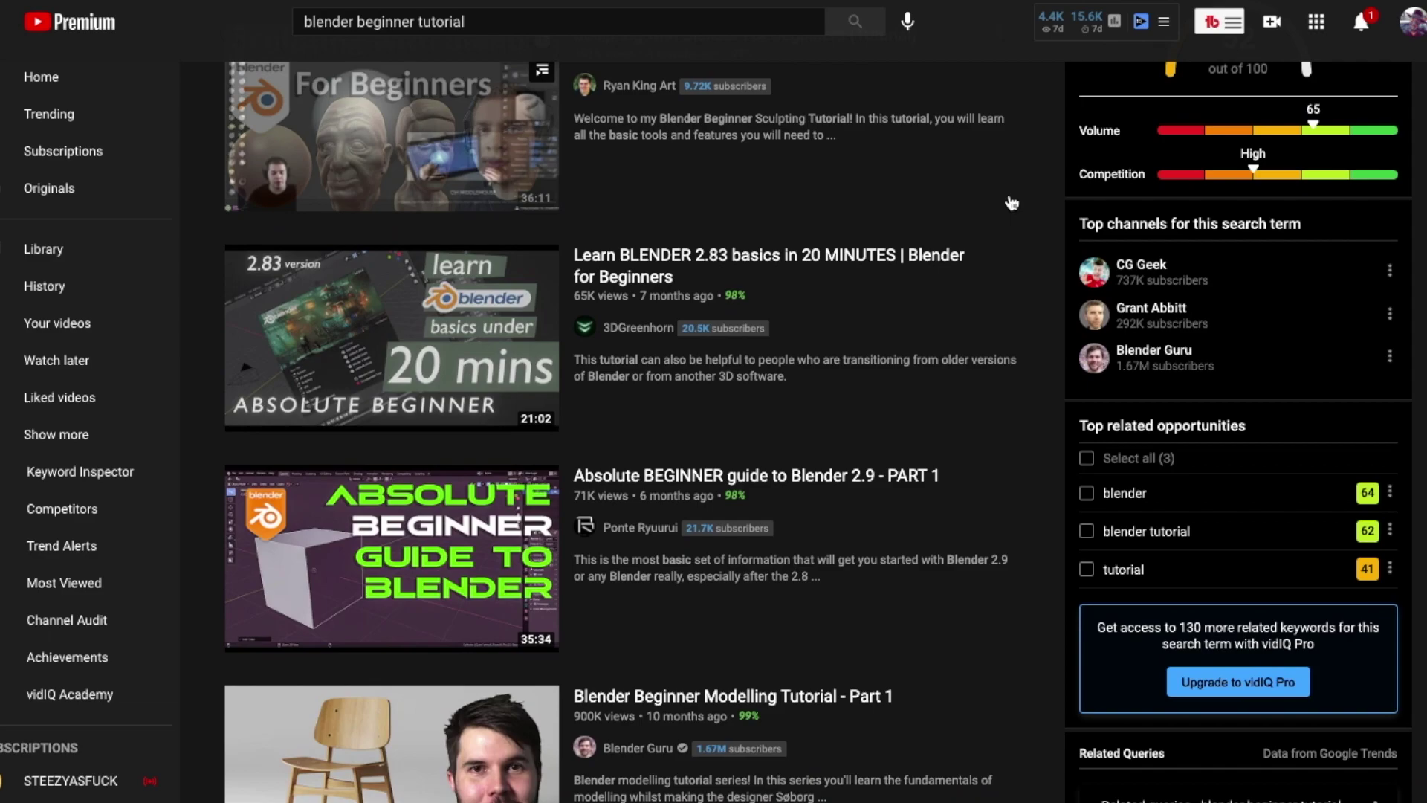
scroll(1011, 203, down, 9)
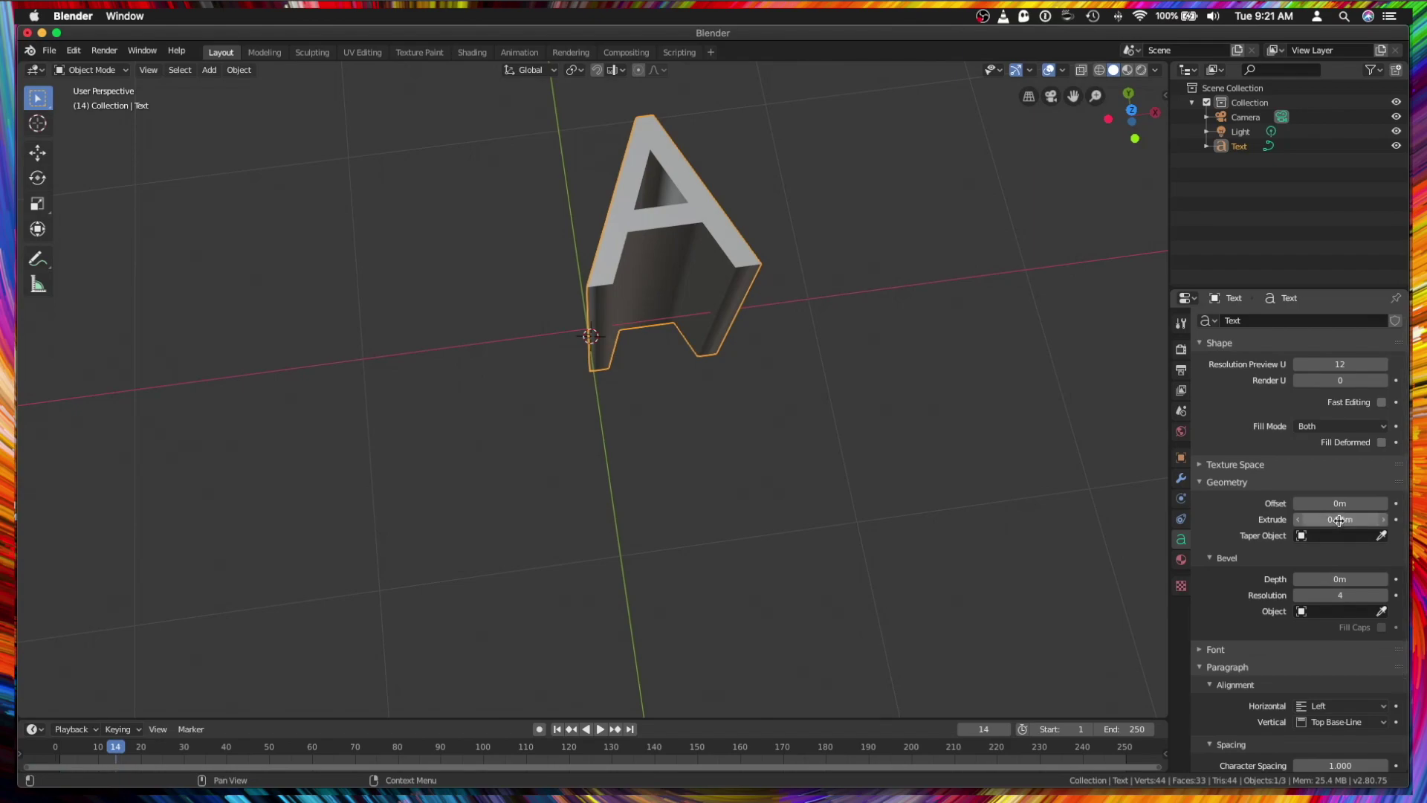
drag(1339, 520, 1308, 520)
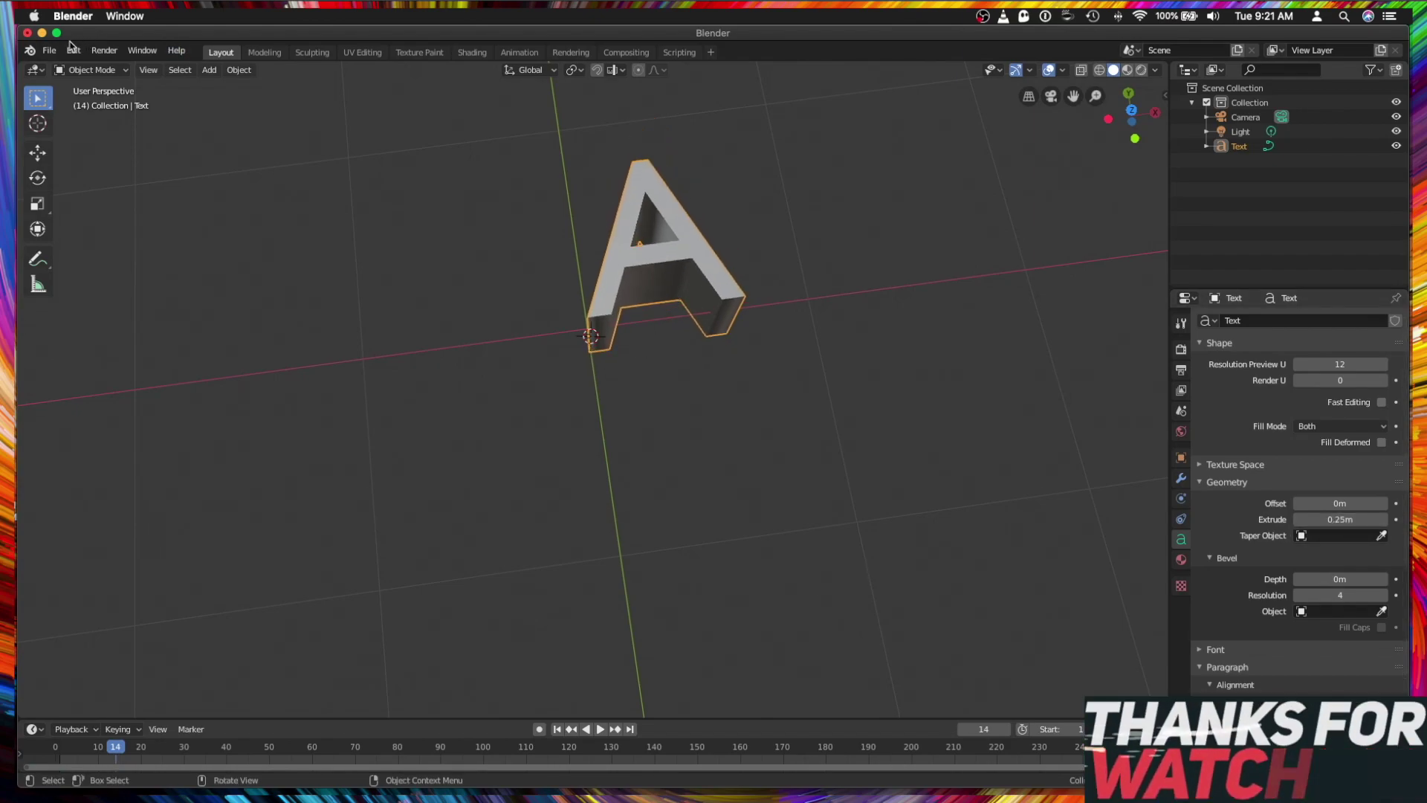
click(50, 50)
mouse_move(125, 267)
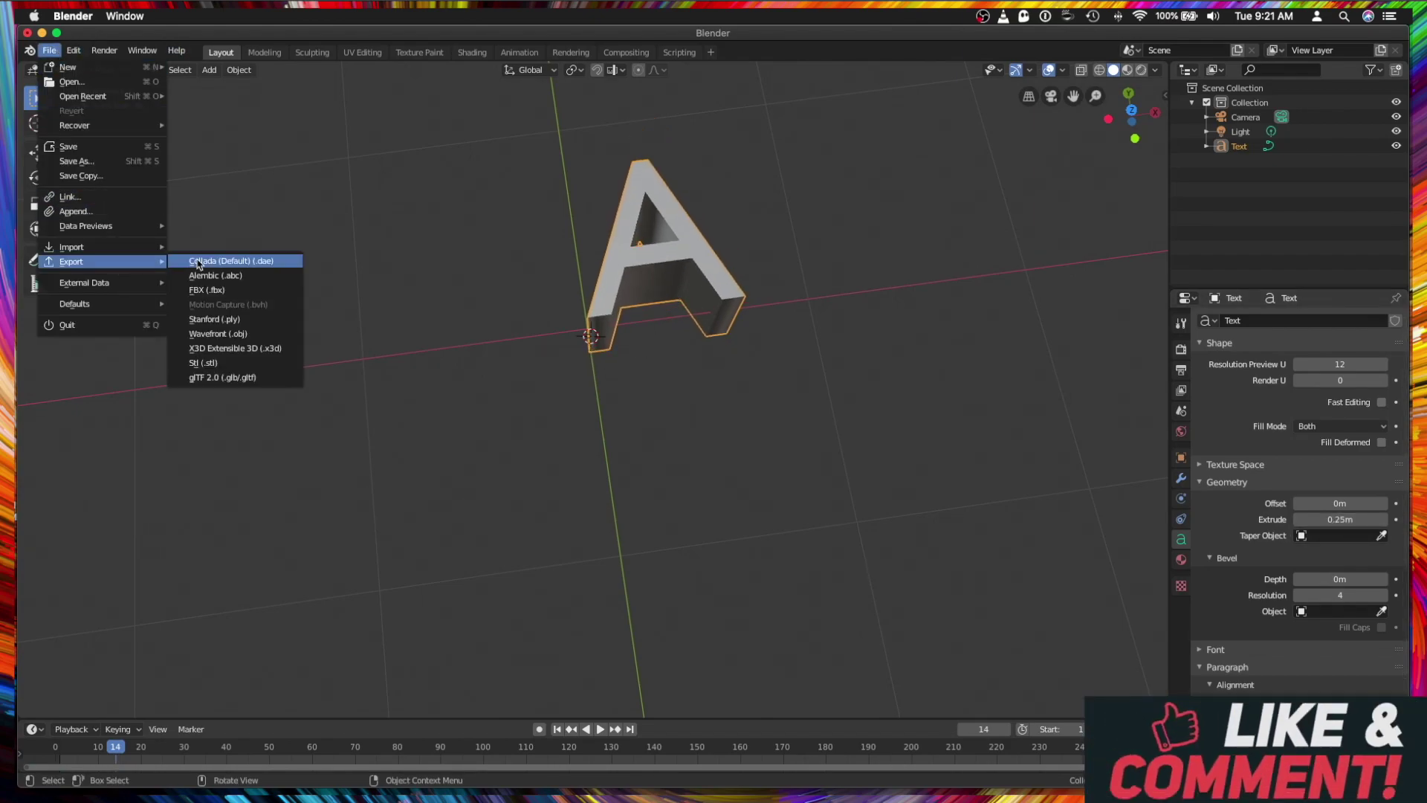
Enter Edit Mode on the text object and replace its letters with 1.
key(Escape)
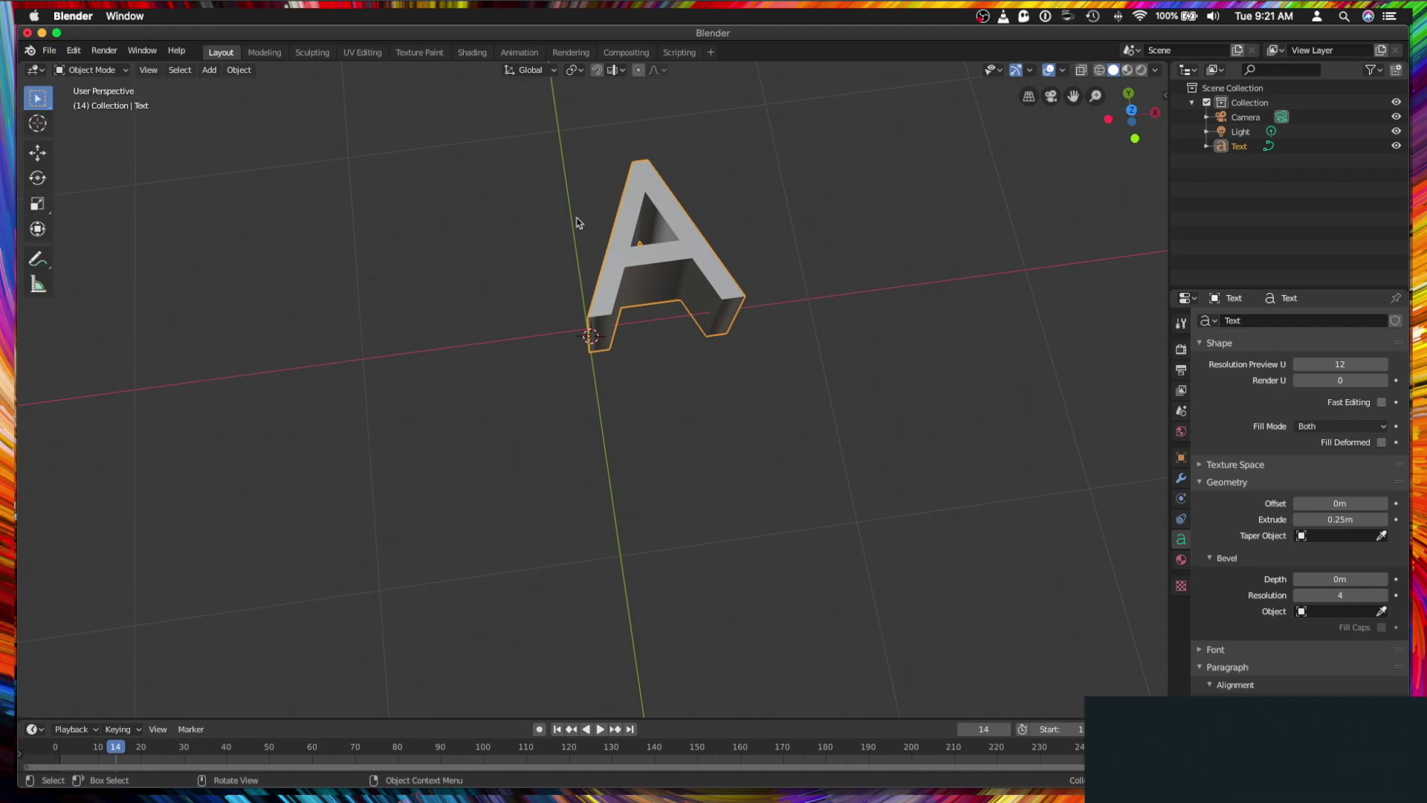
key(Tab)
text(I)
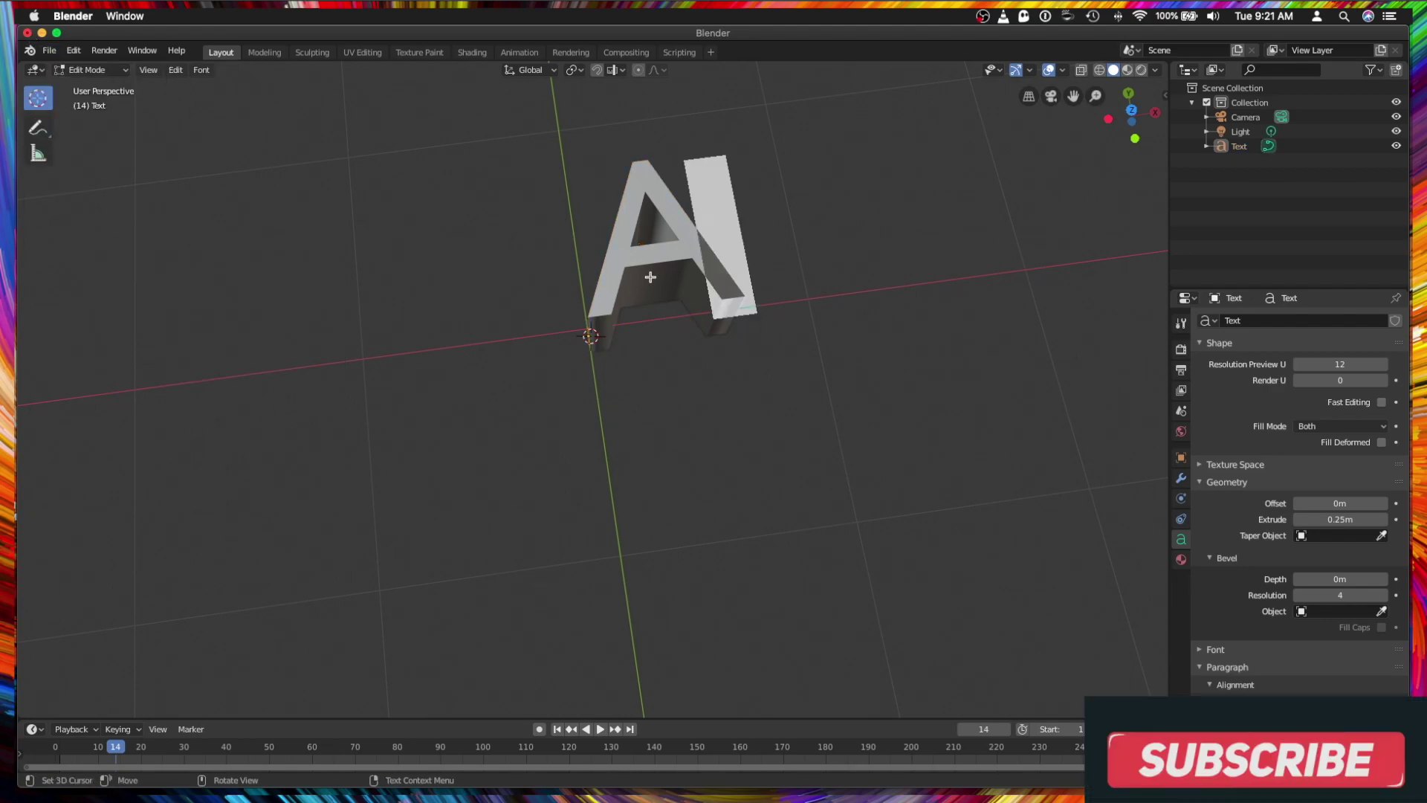
key(BackSpace)
key(BackSpace)
text(1)
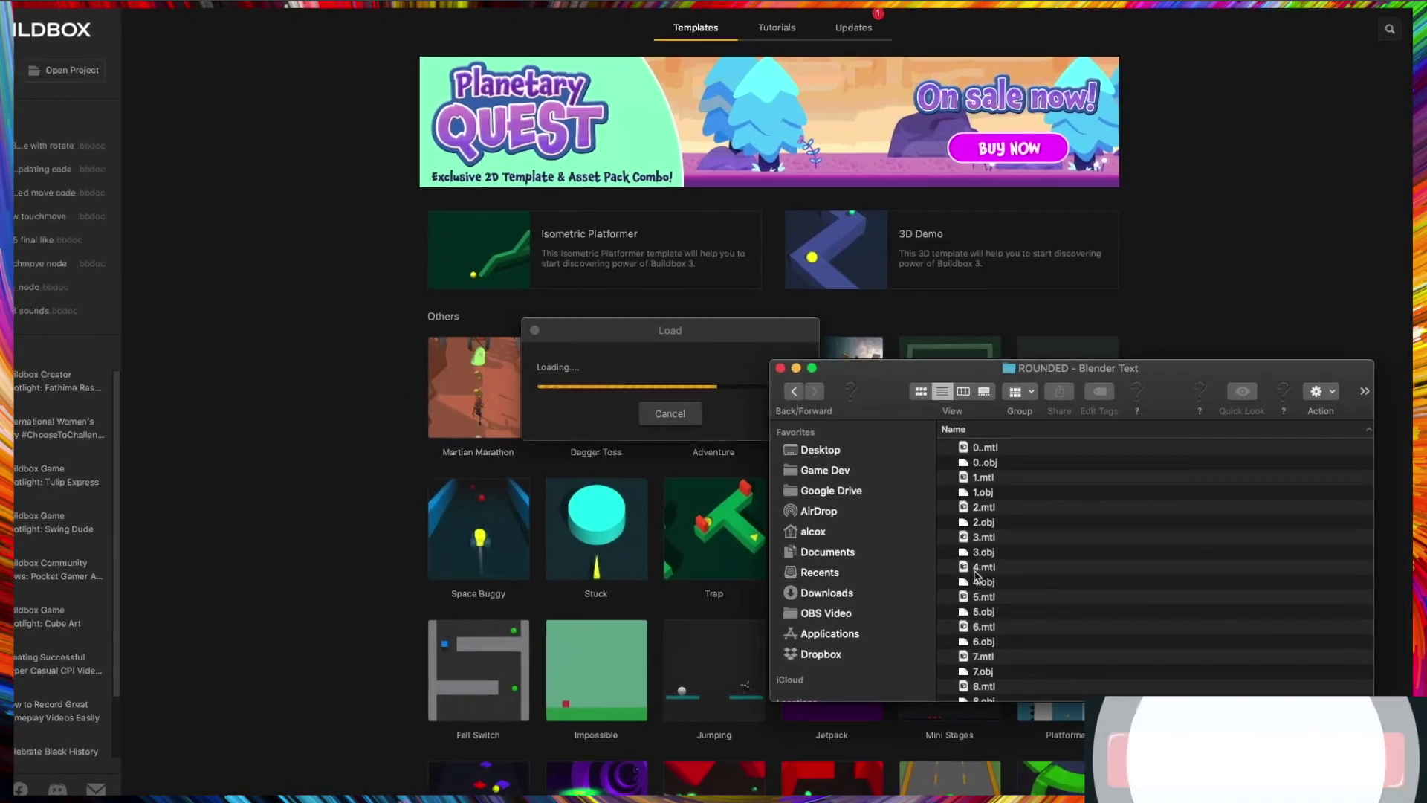
In the ABC Match project, nudge the ABC Game UI node left and open the 3D World scene.
scroll(976, 576, down, 10)
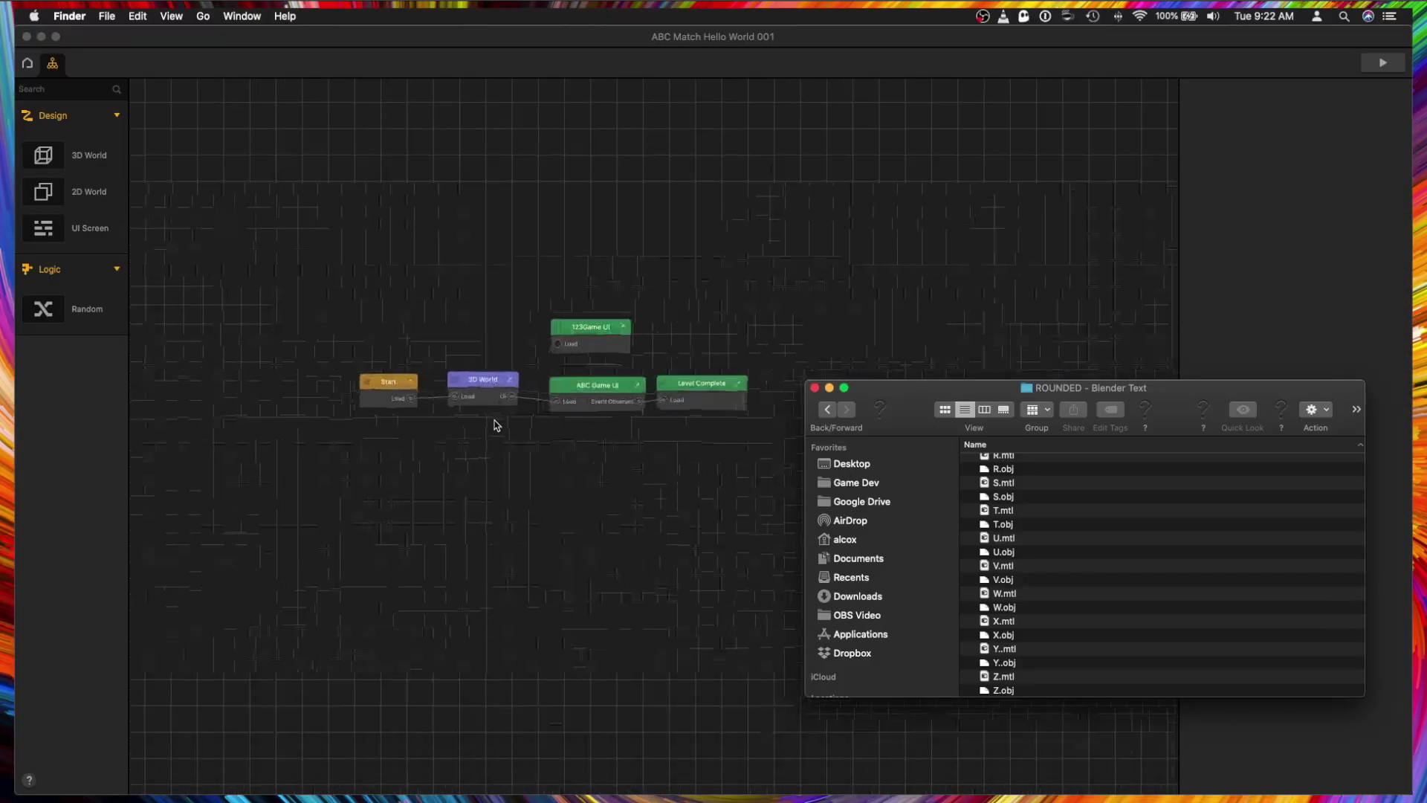
click(591, 488)
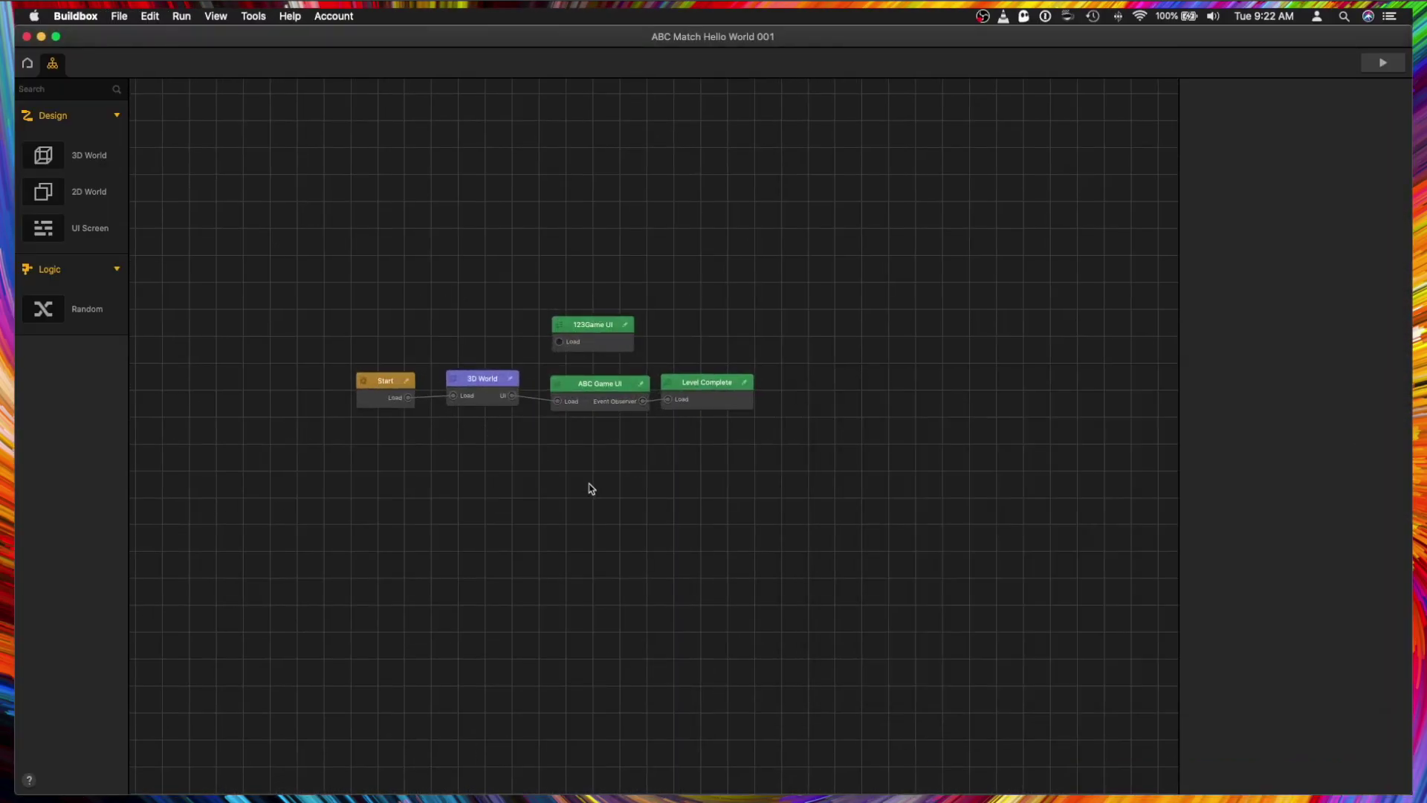
click(469, 362)
drag(664, 356, 649, 354)
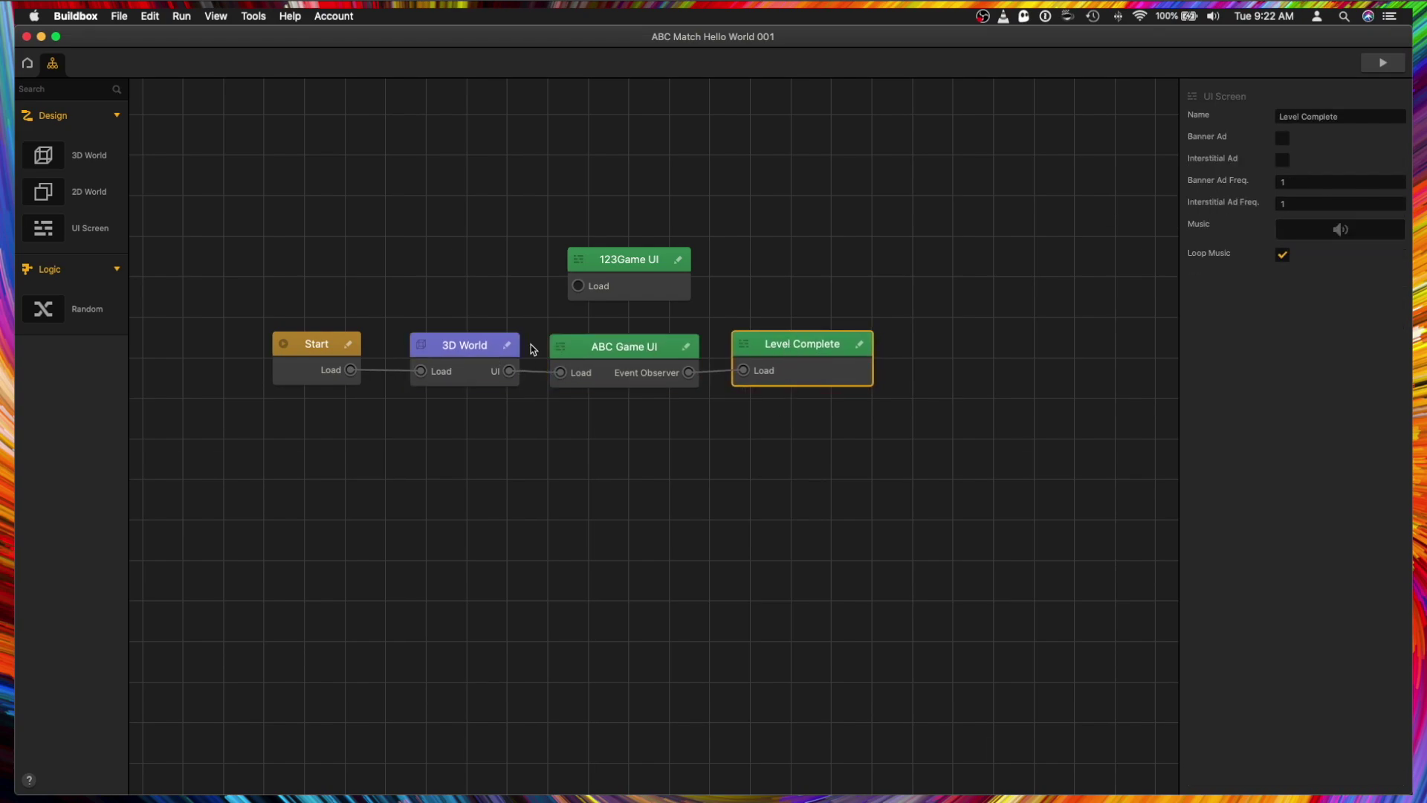
double_click(490, 385)
Drag 0..obj from the Blender Text folder into the scene as an Object asset.
key(F3)
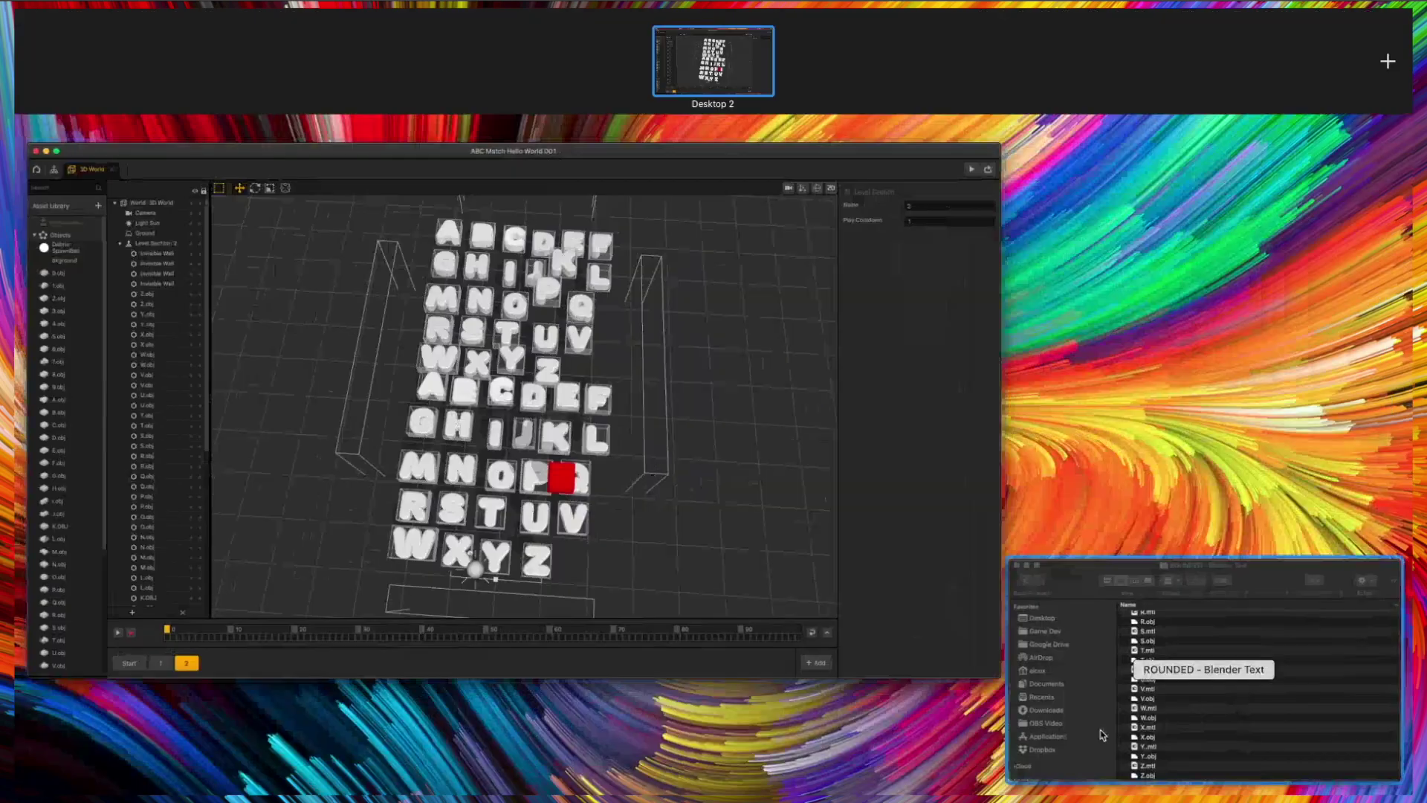
click(1108, 611)
scroll(1029, 562, up, 10)
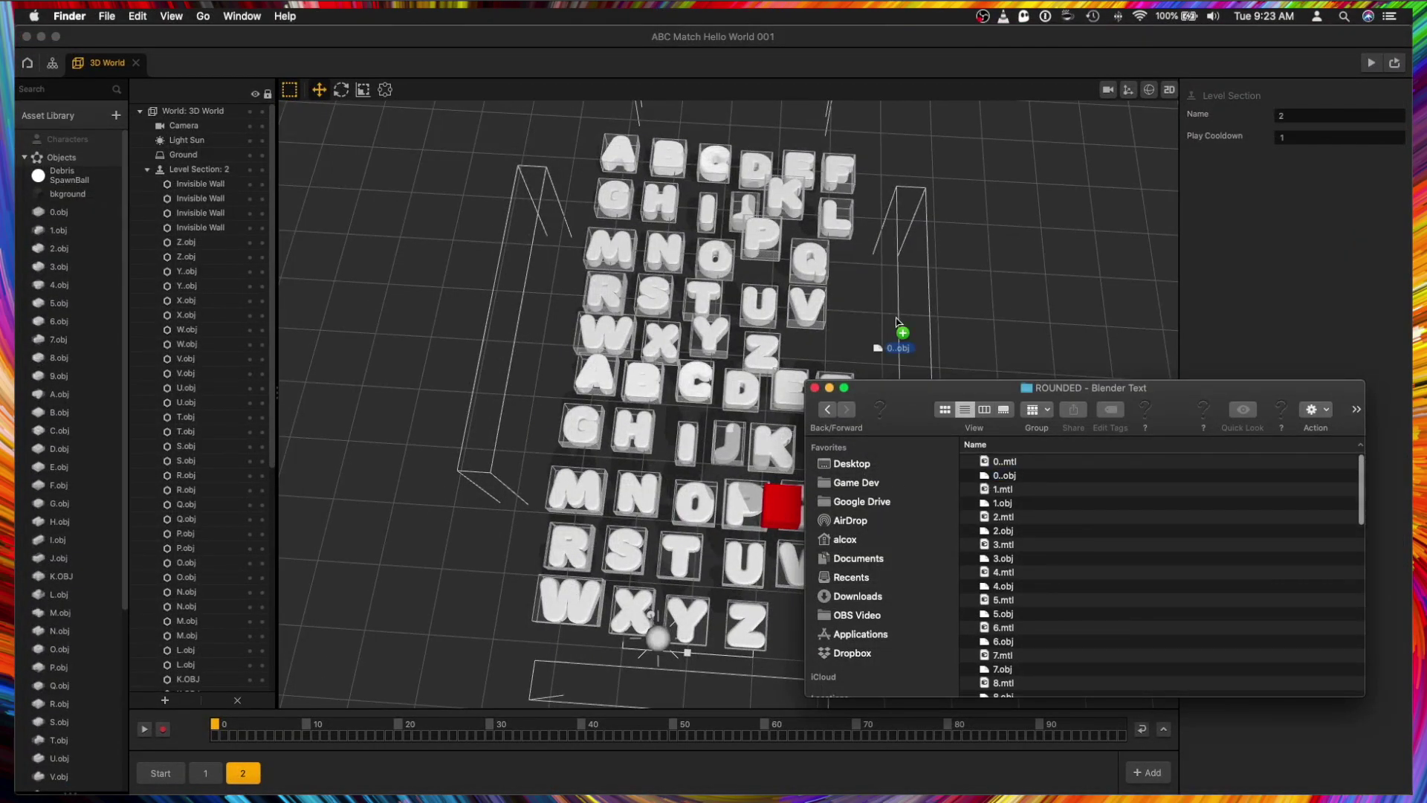
drag(897, 325, 895, 293)
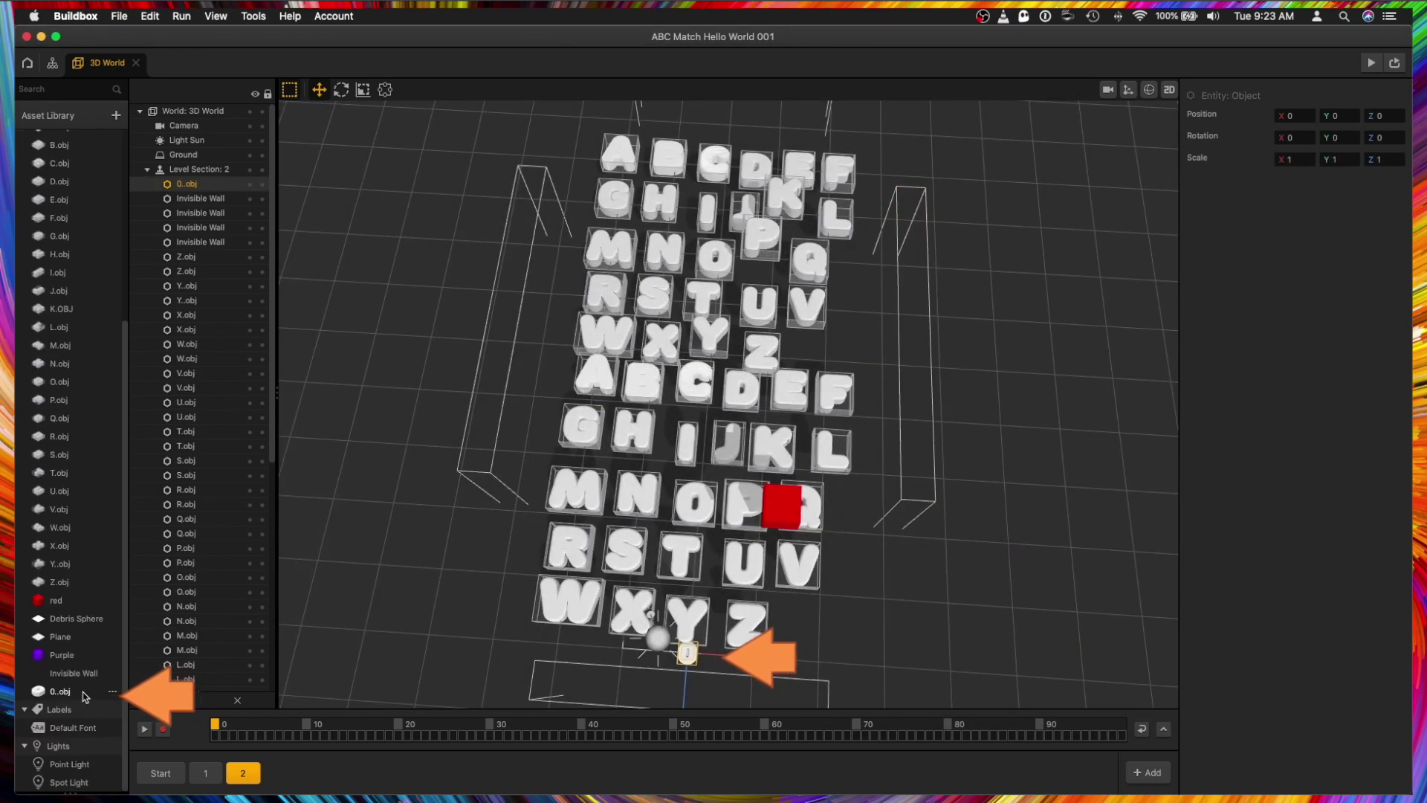
click(114, 692)
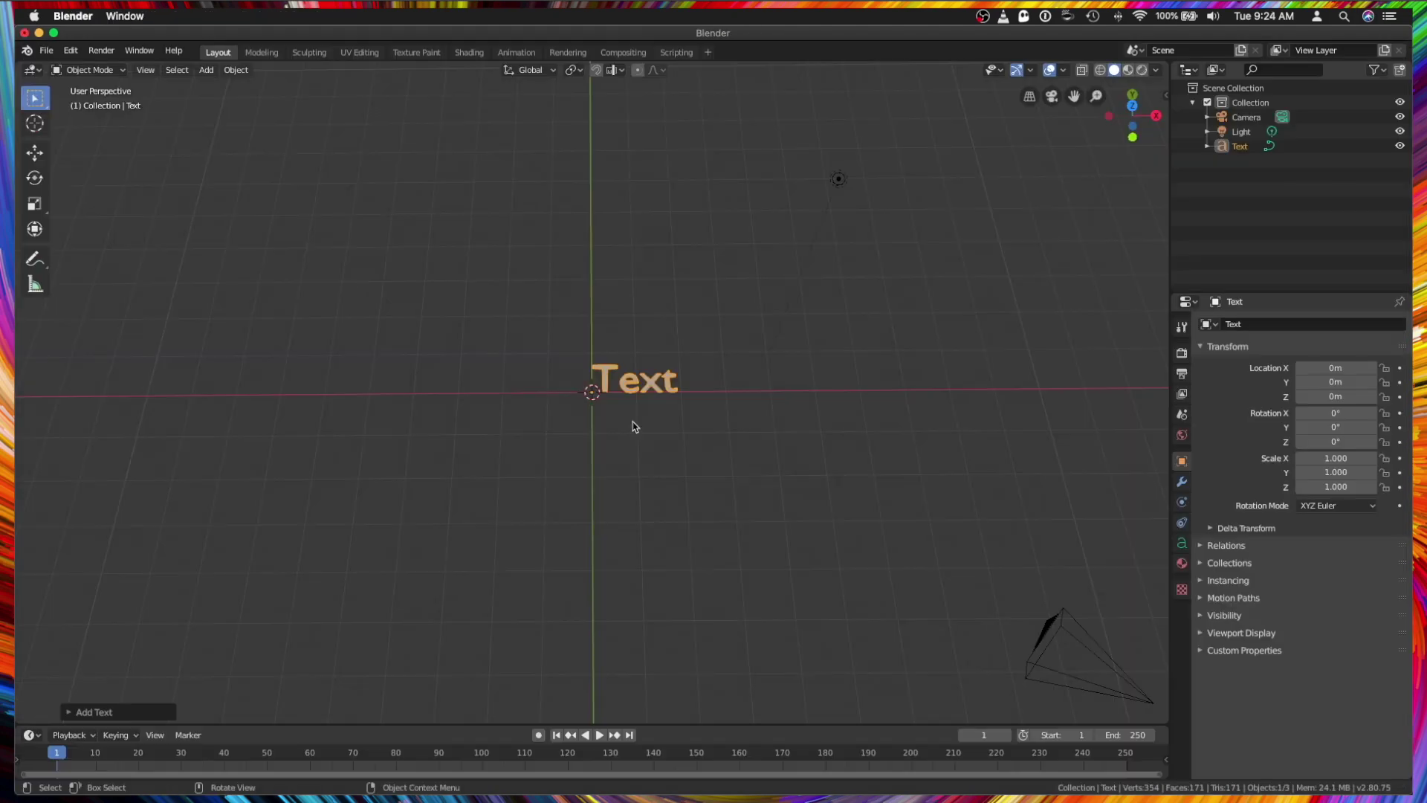
Replace the word Text with LEVEL CO, then GAME OVER, then the letter a.
scroll(631, 430, up, 3)
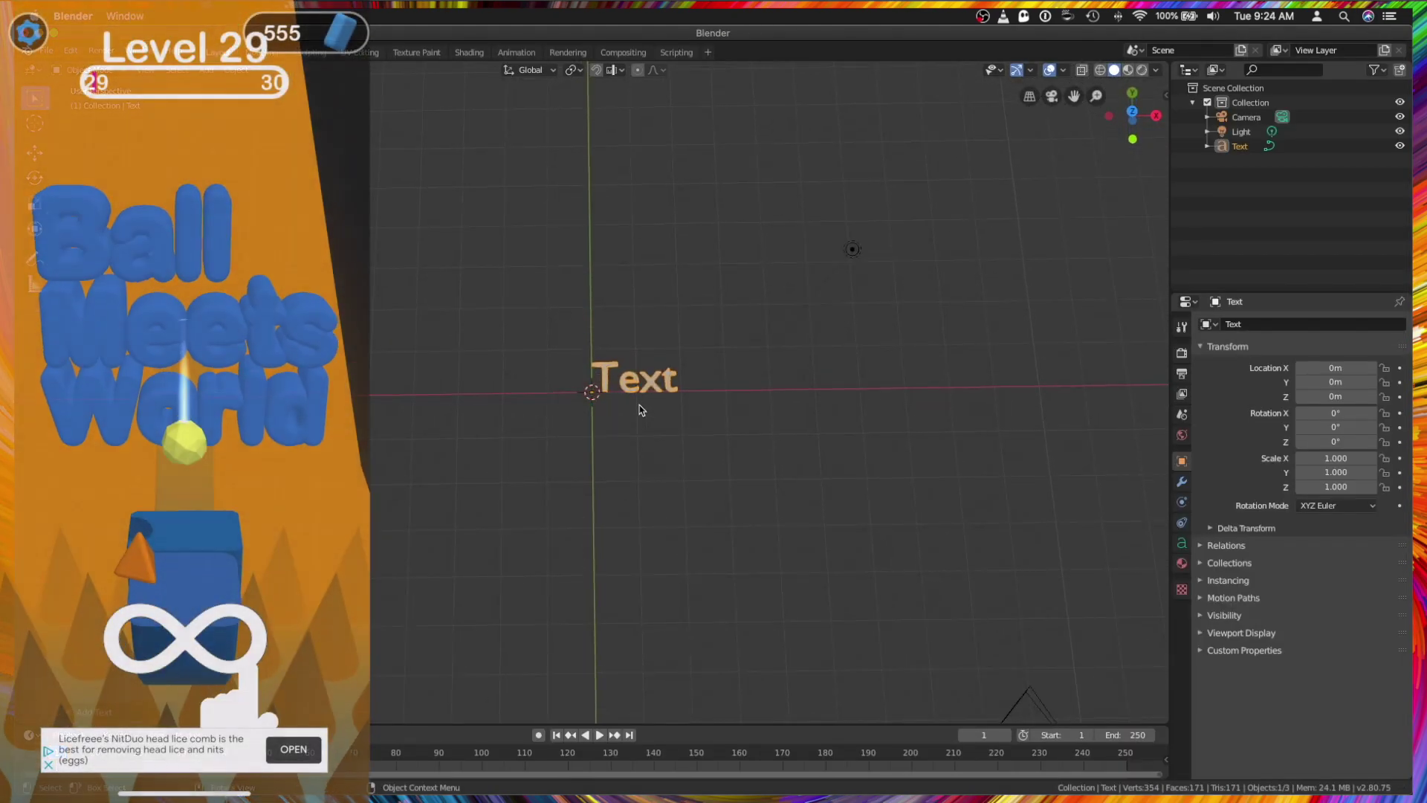
scroll(629, 412, up, 3)
key(Tab)
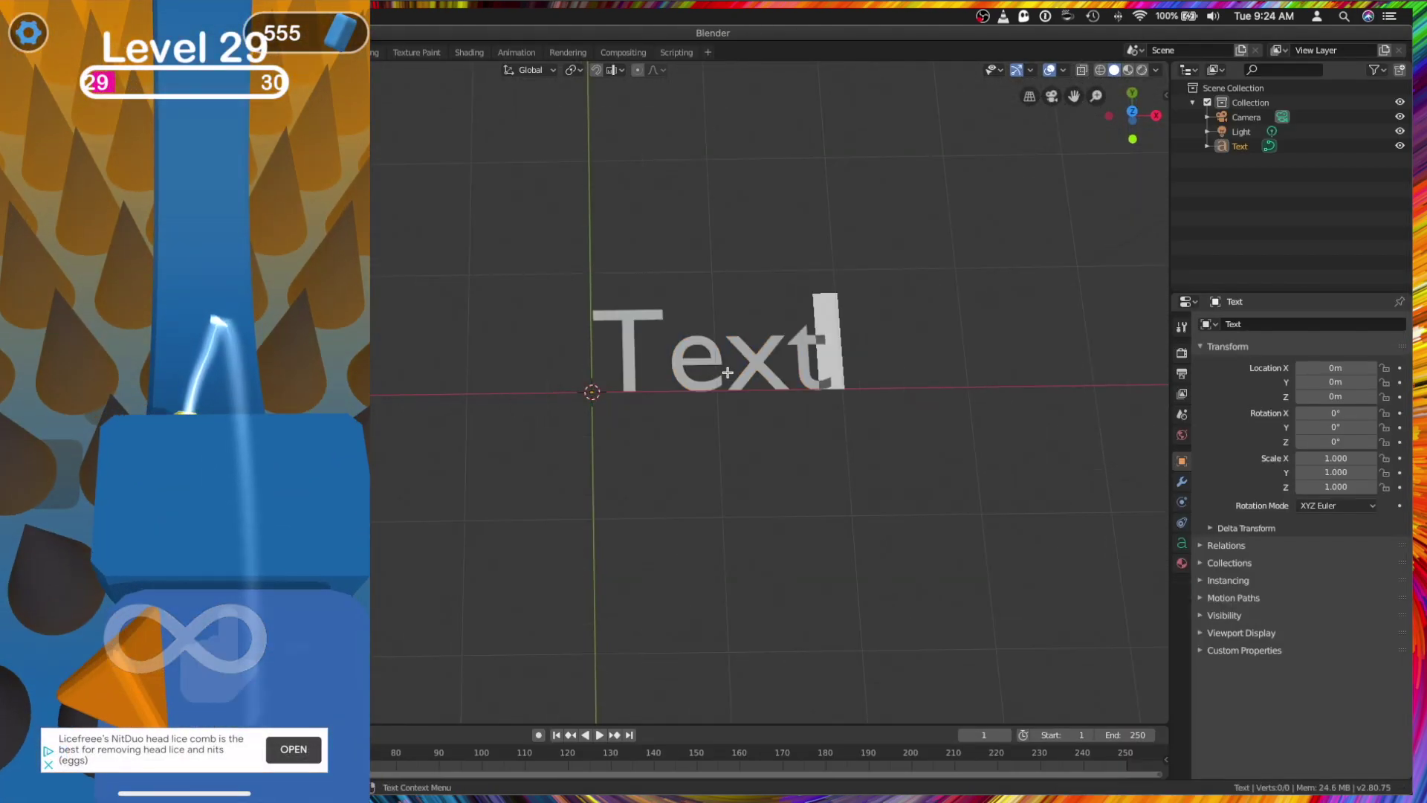
key(BackSpace)
key(BackSpace)
key(BackSpace)
key(BackSpace)
text(LEV)
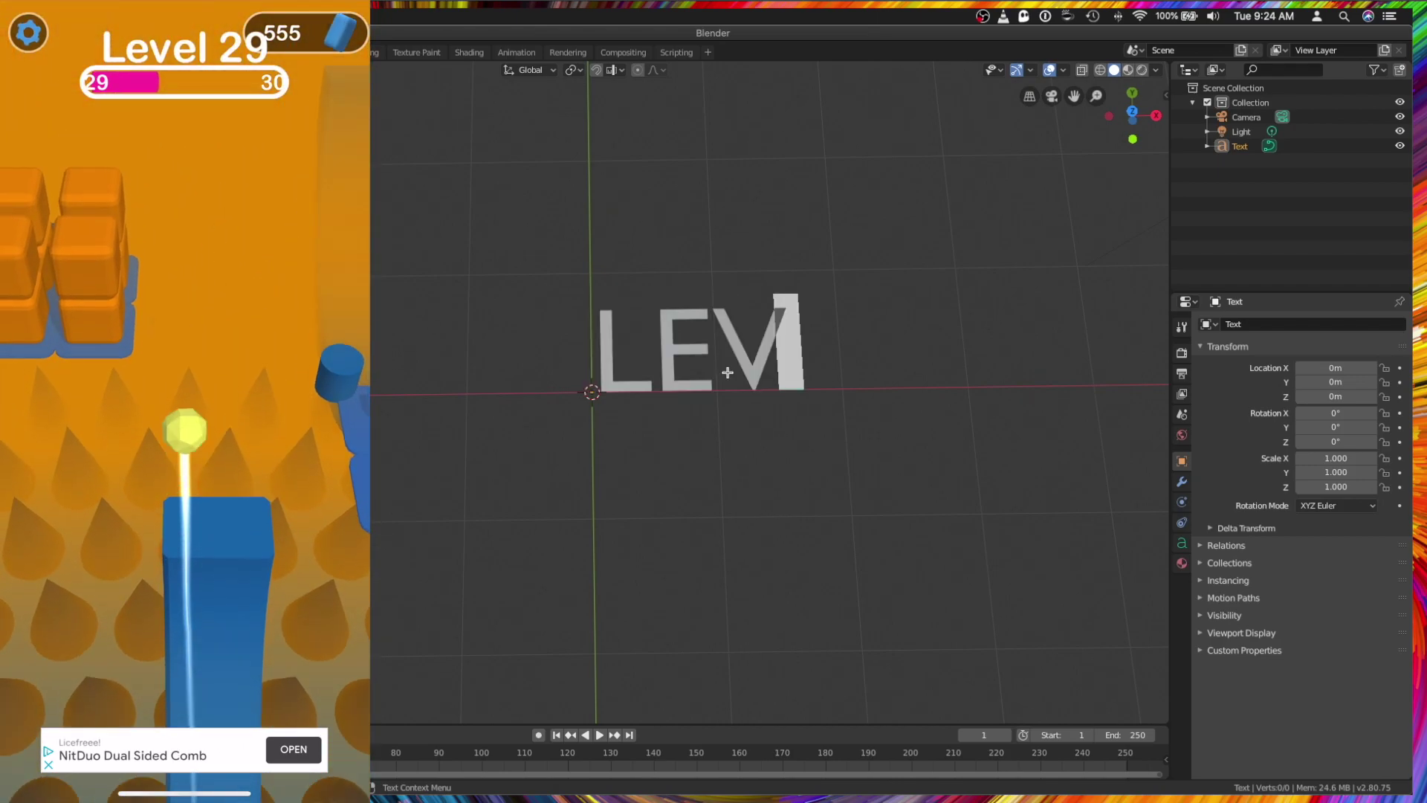
text(EL CO)
key(BackSpace)
key(BackSpace)
key(BackSpace)
key(BackSpace)
key(BackSpace)
key(BackSpace)
key(BackSpace)
key(BackSpace)
text(GAME OVE)
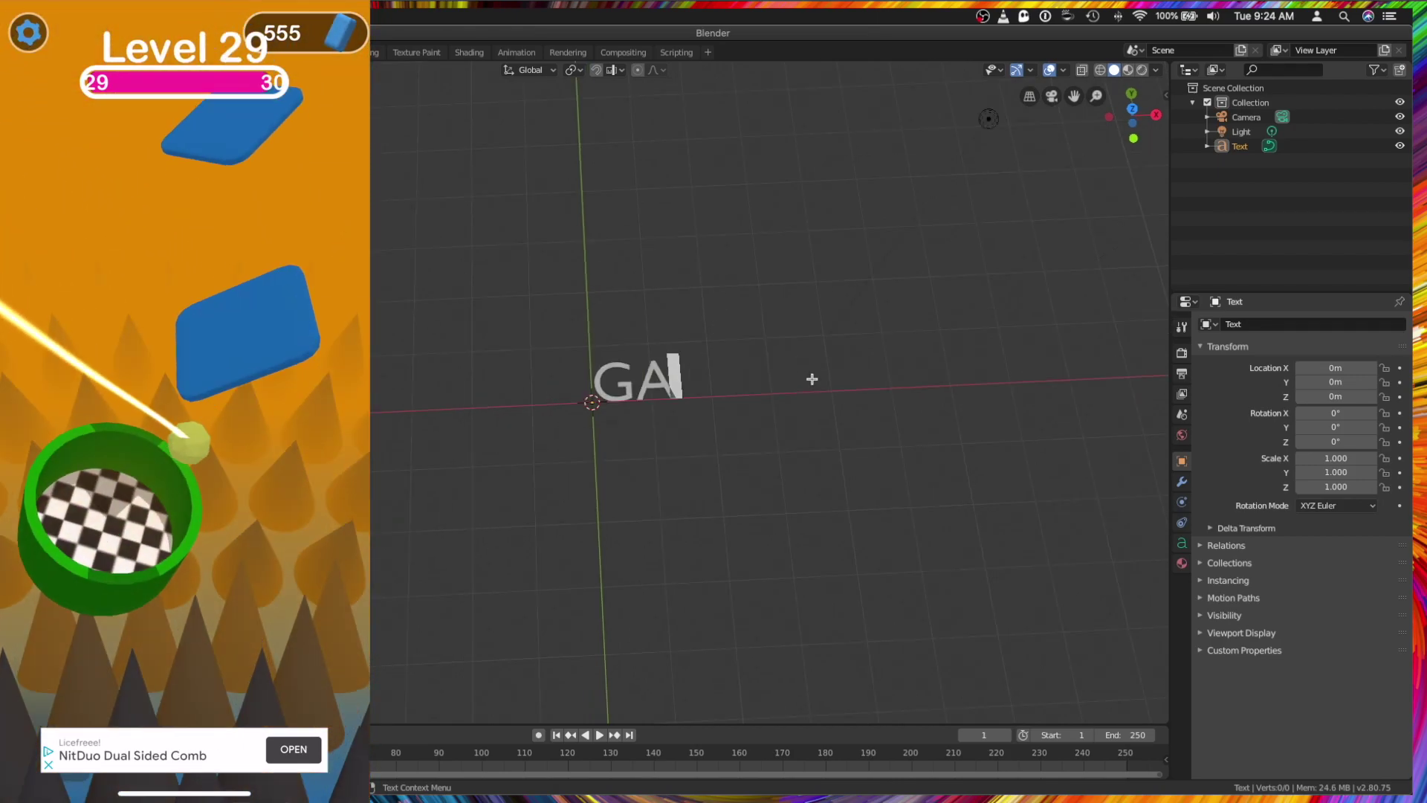
text(R)
key(BackSpace)
key(BackSpace)
key(BackSpace)
key(BackSpace)
key(BackSpace)
key(BackSpace)
key(BackSpace)
key(BackSpace)
key(BackSpace)
text(a)
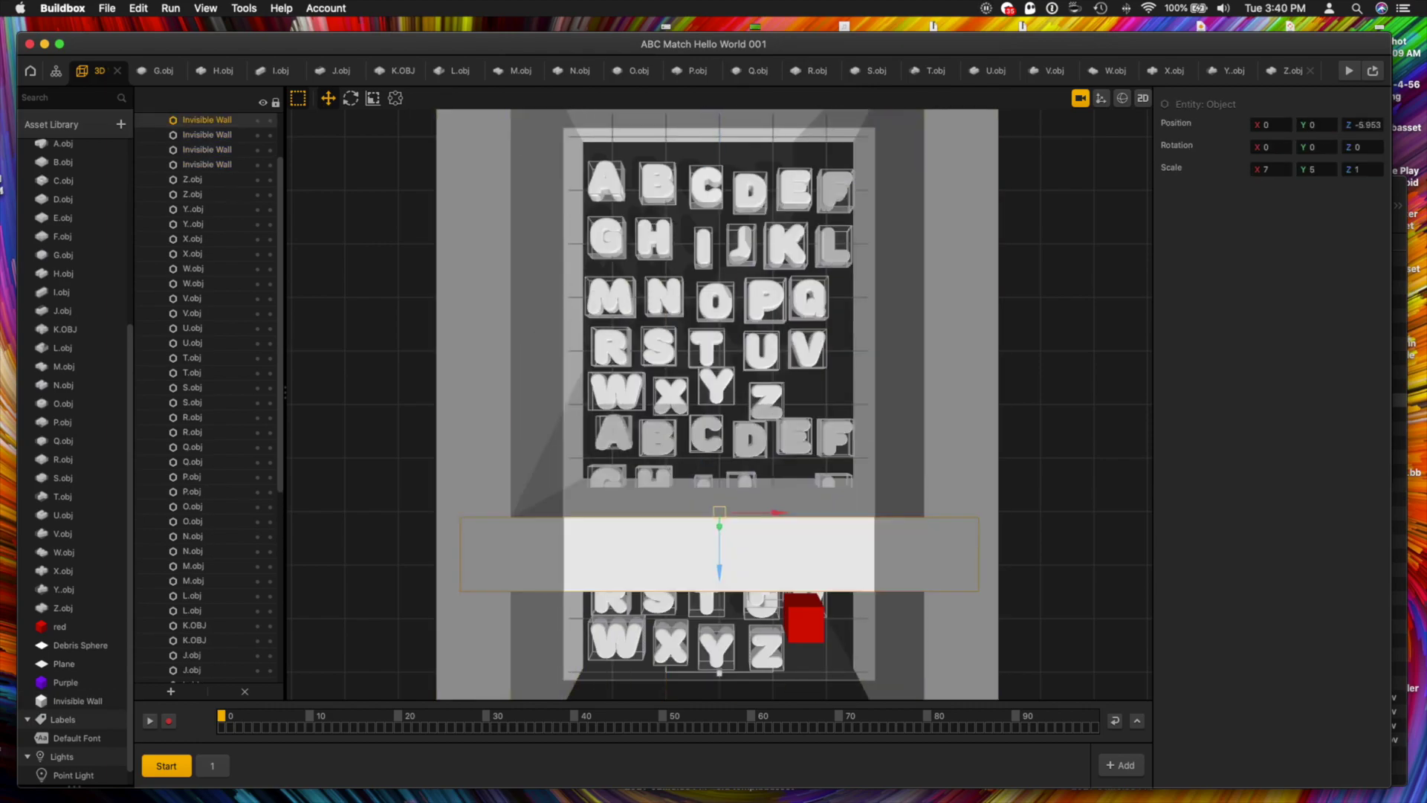
Add invisible walls, save, and set the 4, X and other letters' Collision Group to Platform.
click(154, 71)
click(101, 71)
click(1349, 70)
click(63, 298)
click(1313, 146)
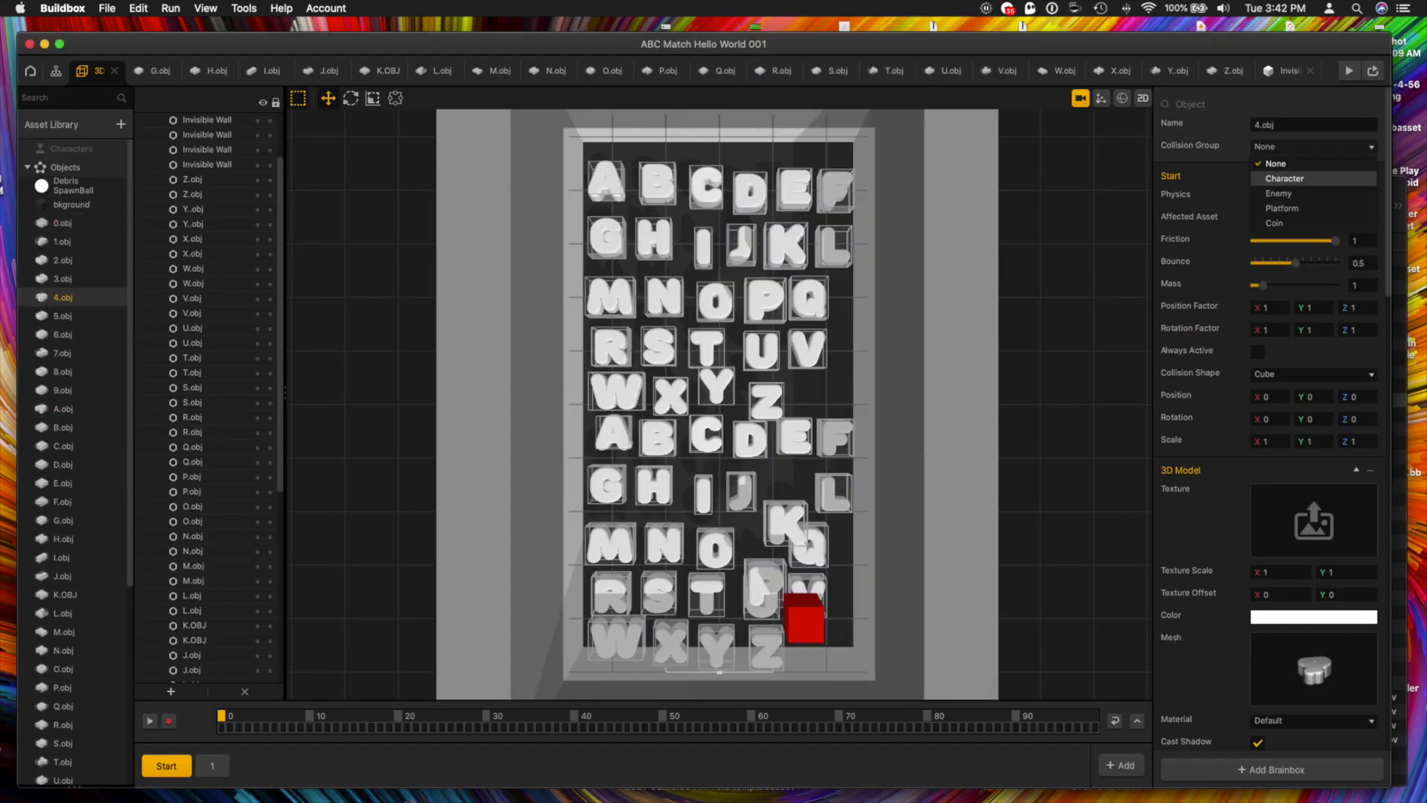
scroll(74, 576, down, 10)
click(63, 445)
click(1313, 146)
click(1305, 207)
click(63, 594)
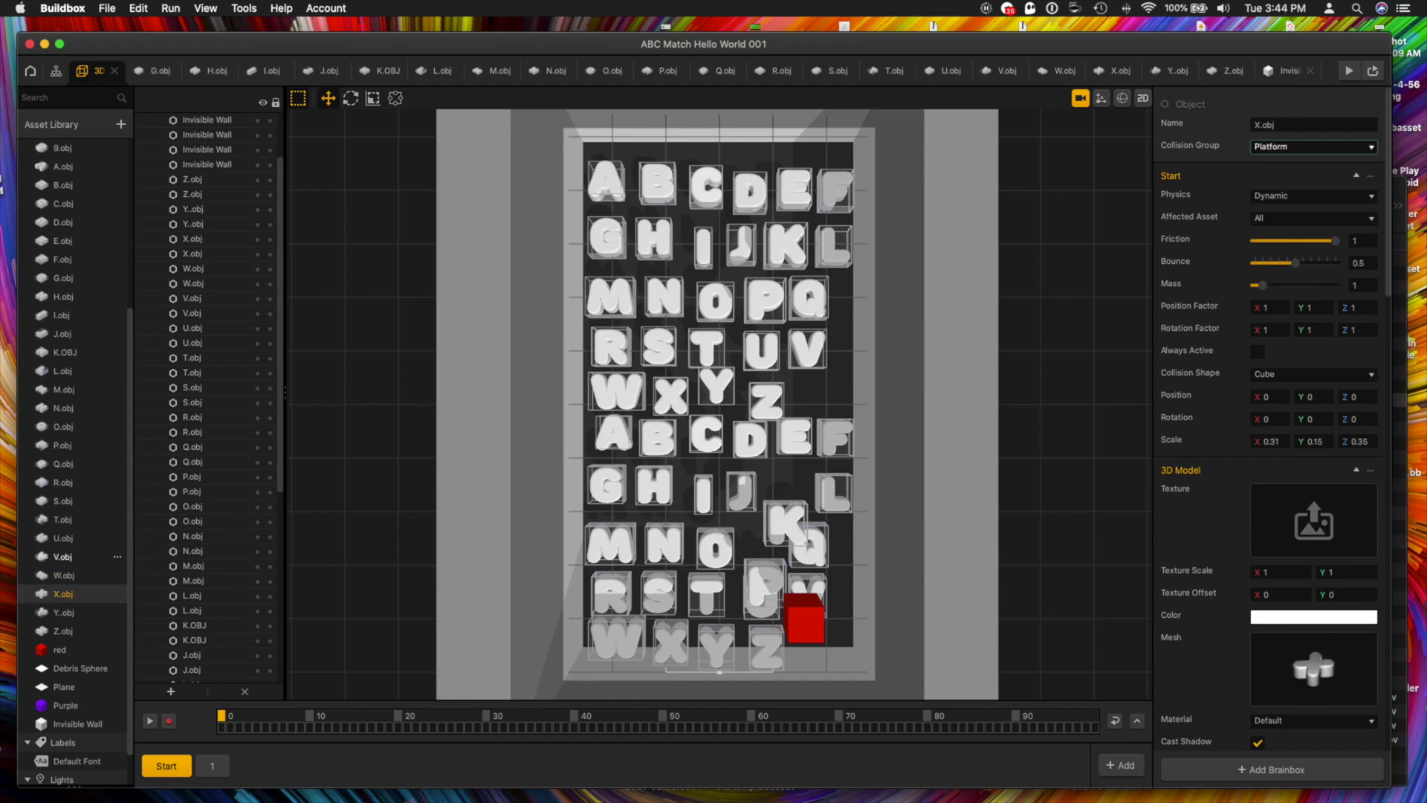
click(63, 631)
scroll(719, 402, down, 2)
After previewing, drag letters such as H.obj into place in the A–Z grid.
click(1288, 70)
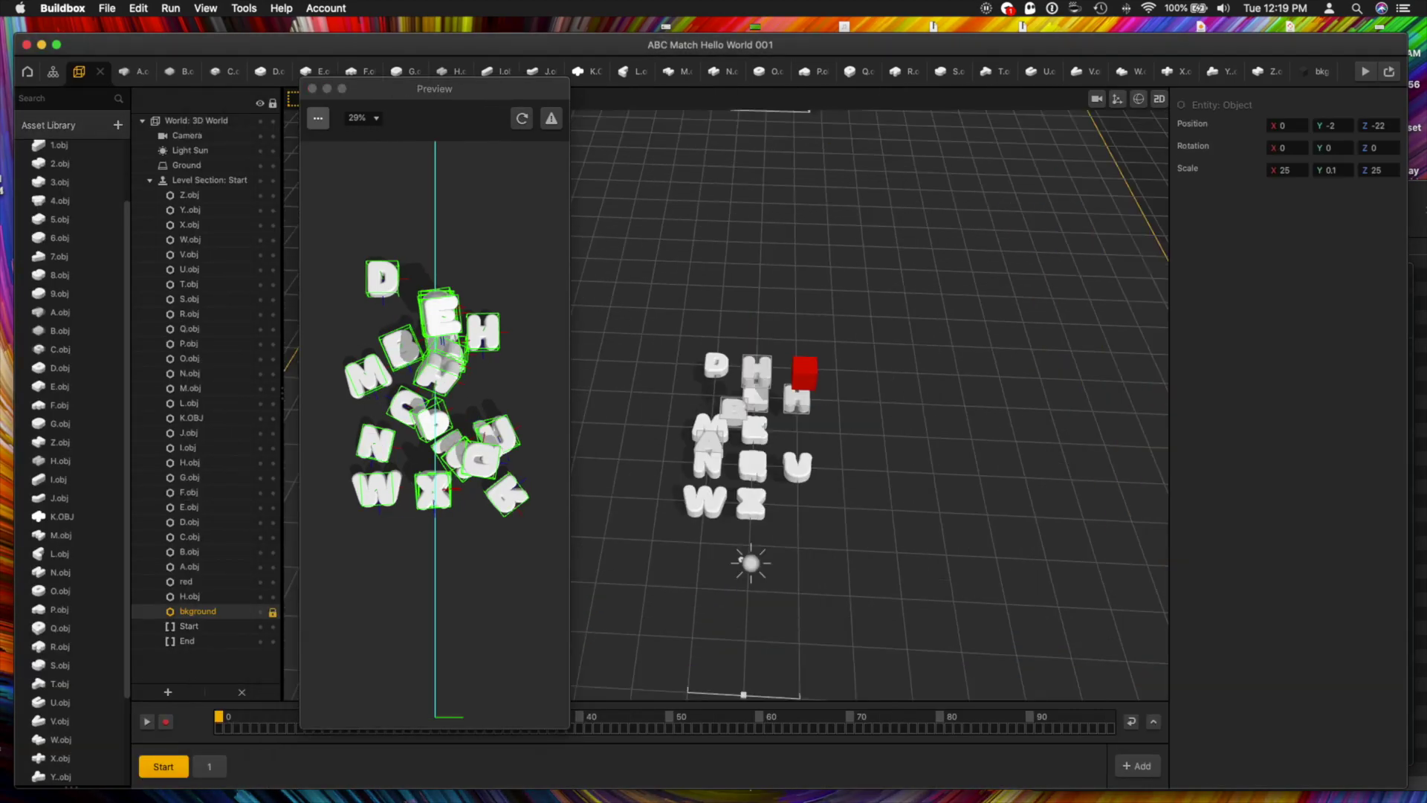
click(313, 89)
click(848, 479)
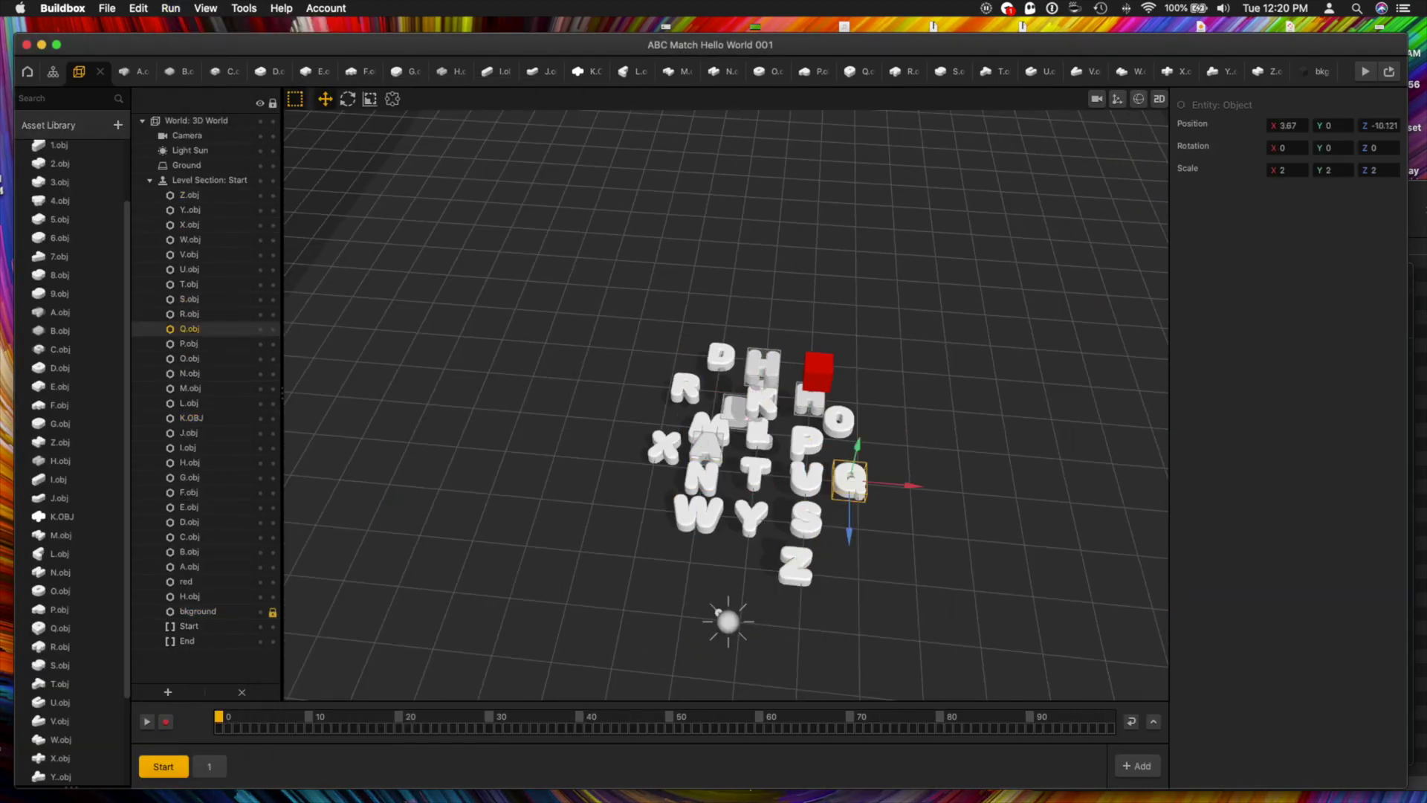
click(707, 312)
drag(845, 445, 711, 430)
click(855, 379)
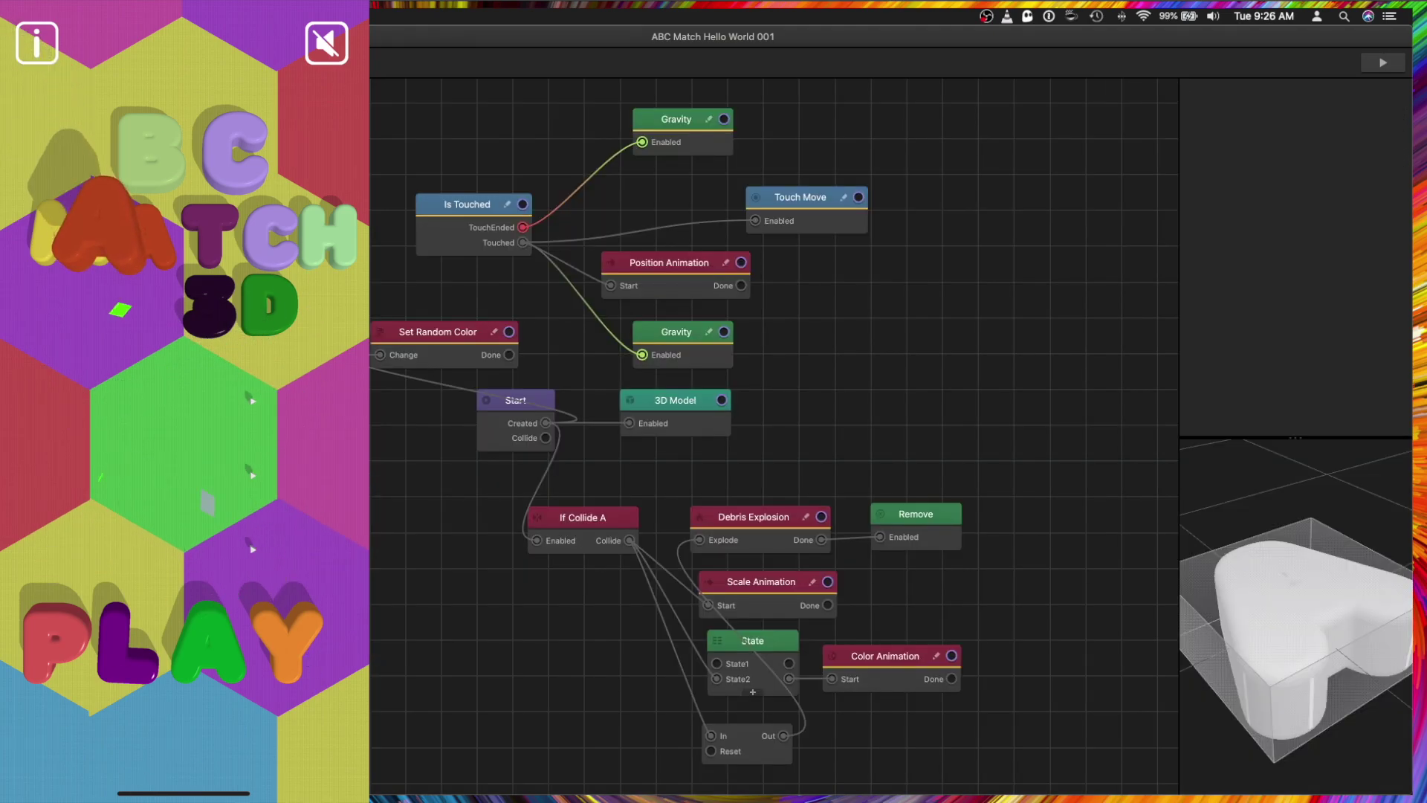
Inspect the If Collide A node, then pan the A letter's graph to review the lower nodes.
click(584, 531)
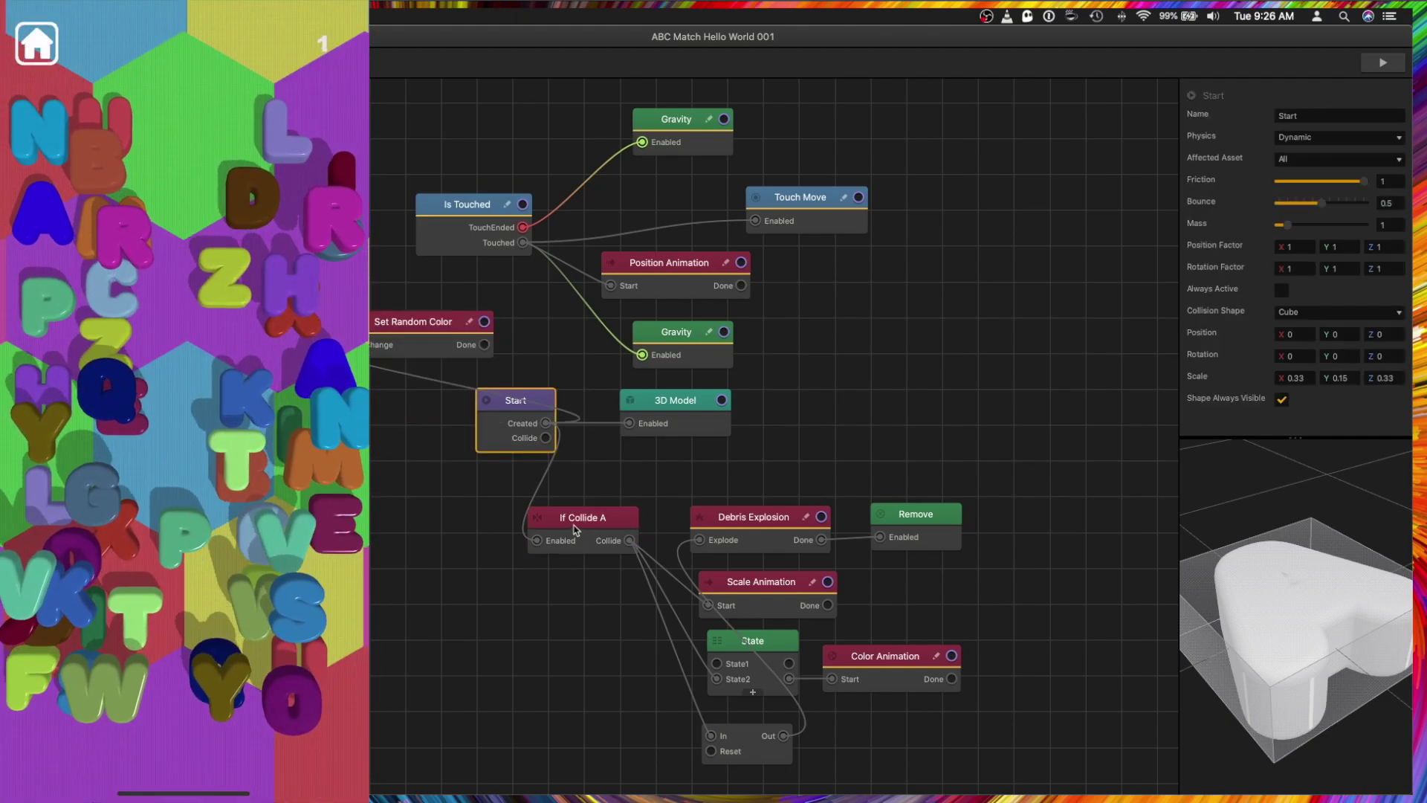
click(576, 529)
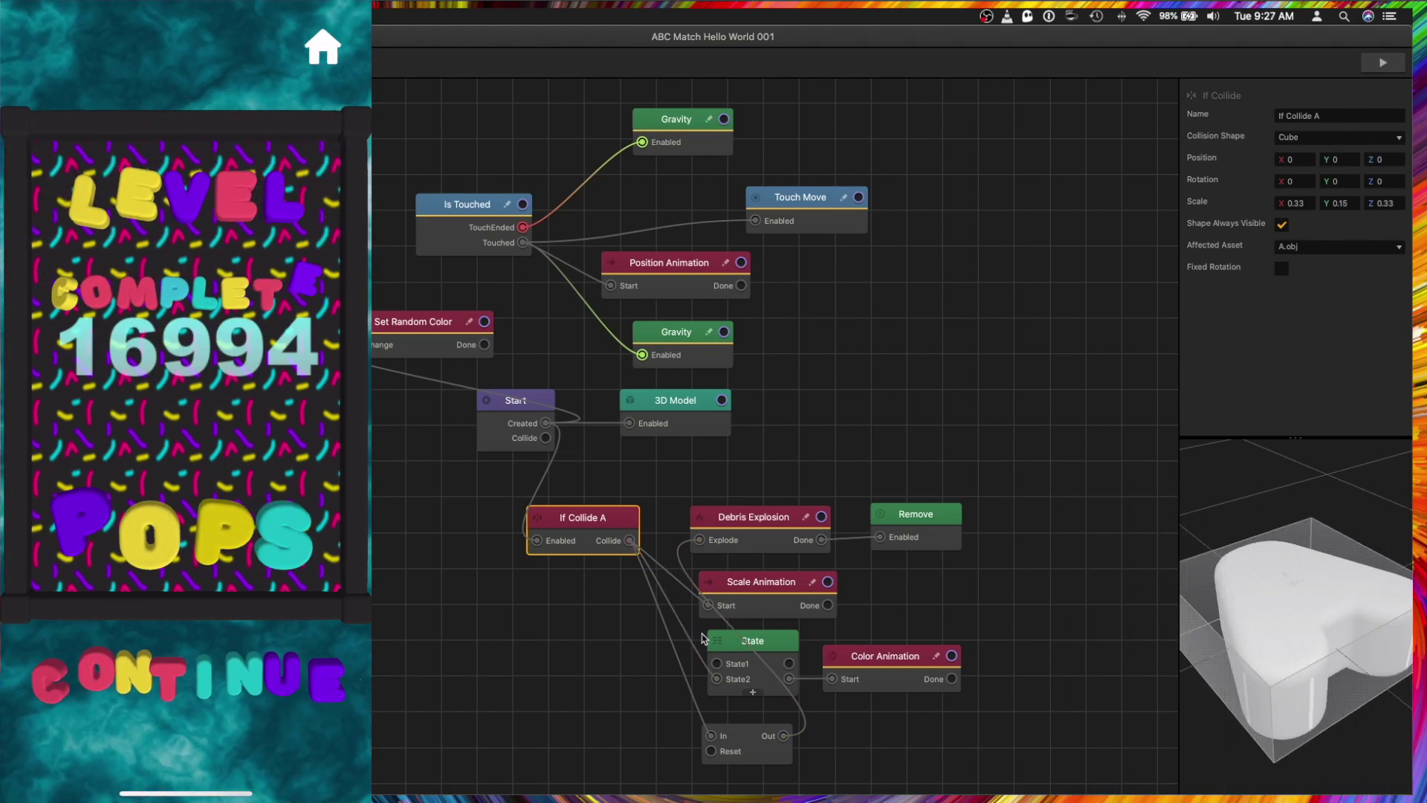
scroll(936, 465, up, 1)
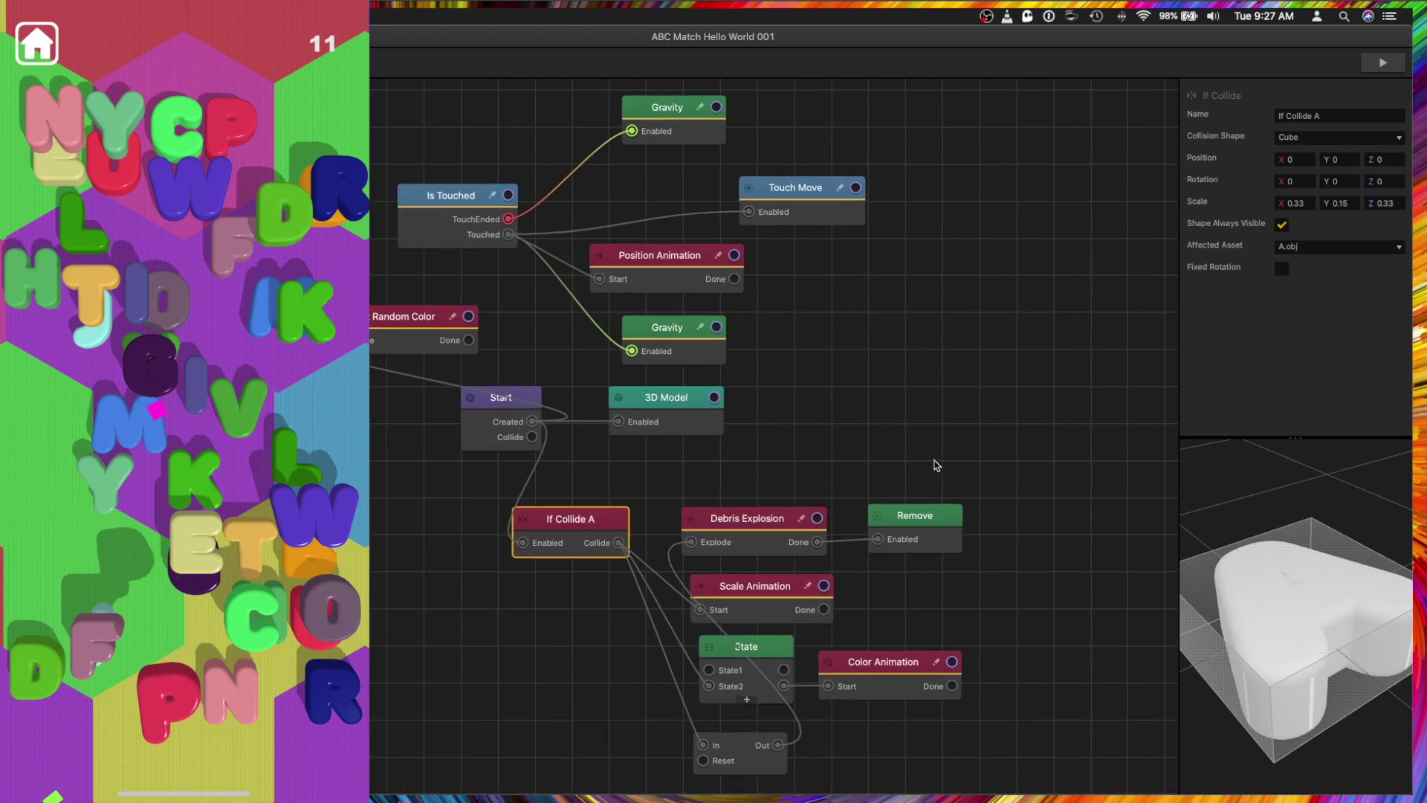
scroll(936, 465, up, 2)
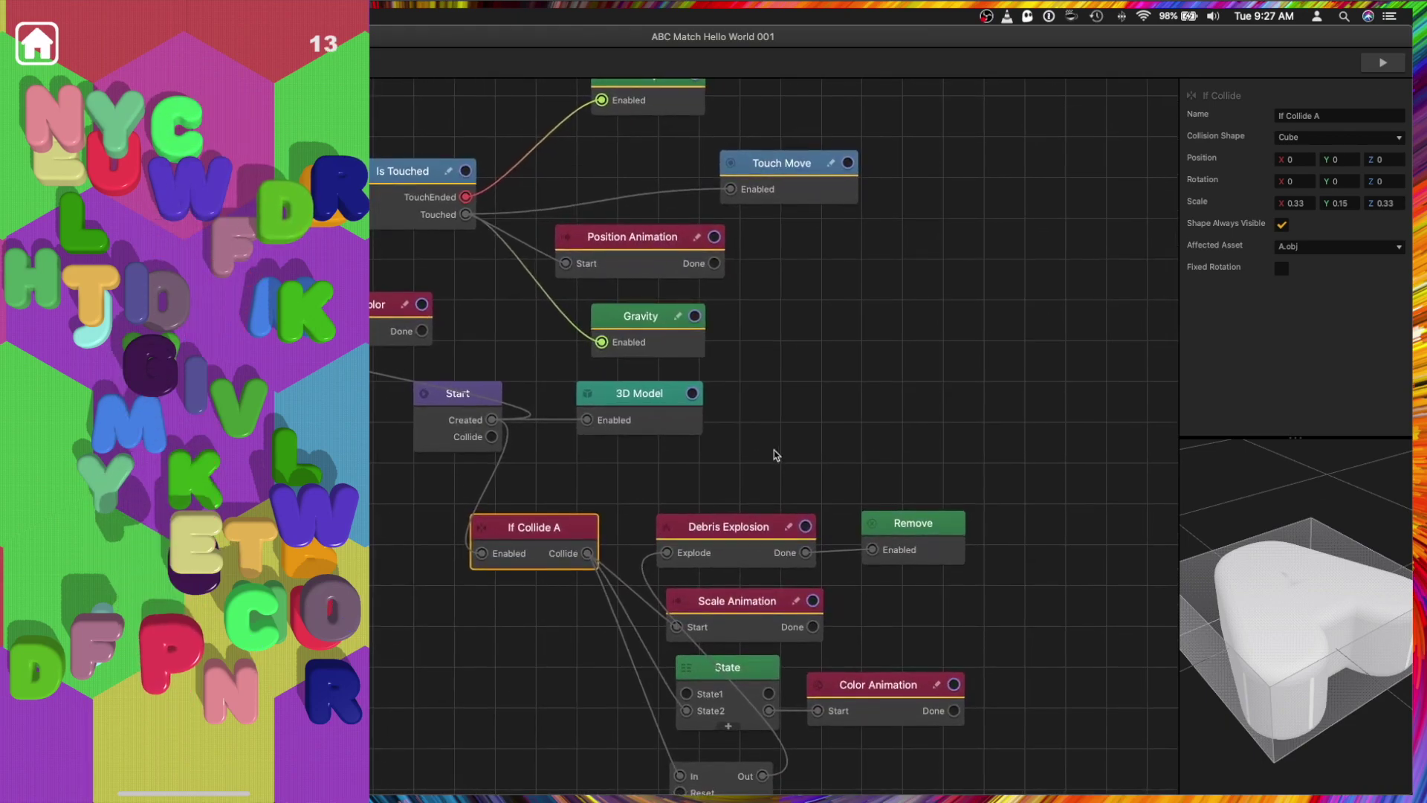
drag(772, 459, 778, 395)
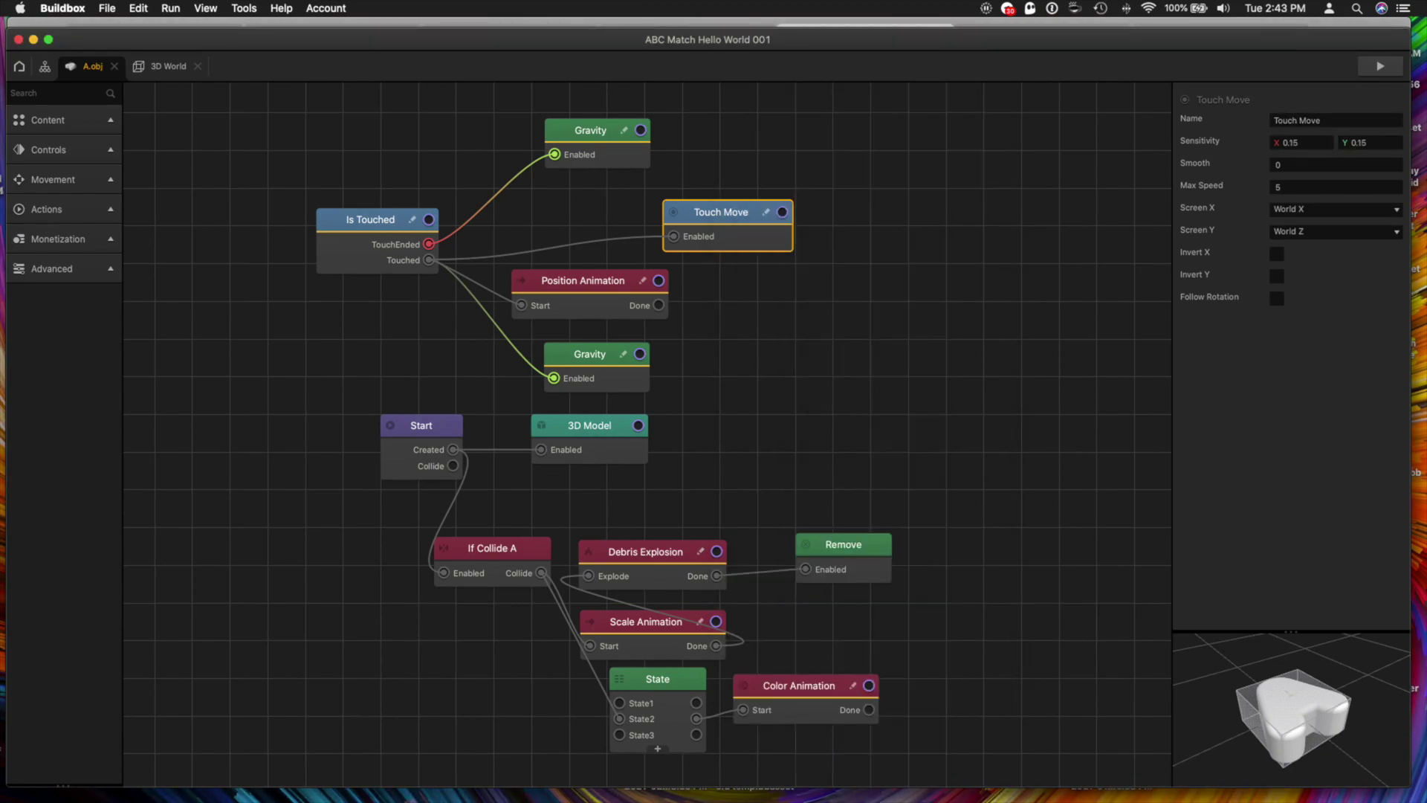
click(645, 552)
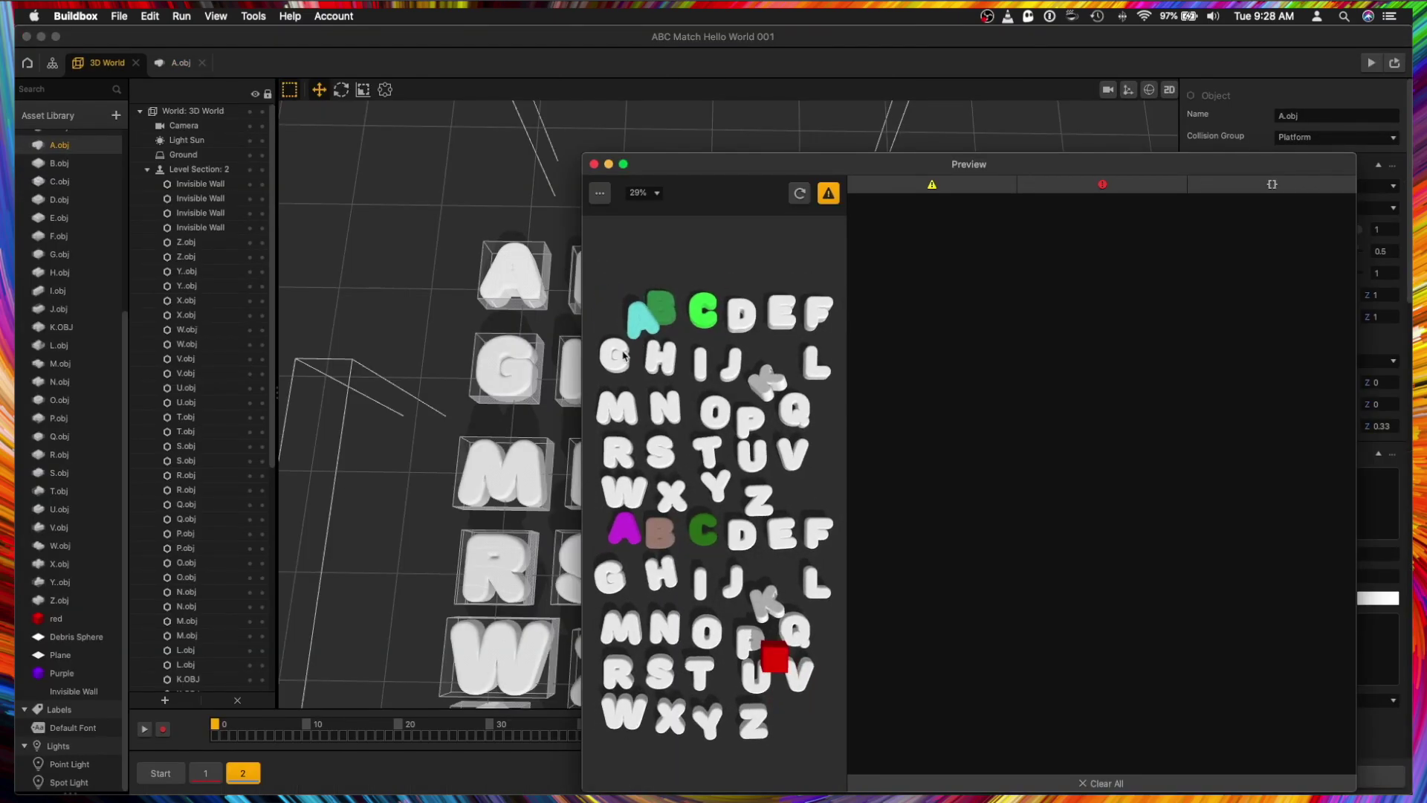
Pop the matching A, B and C letter pairs in the preview, then close the test run.
drag(637, 328, 647, 381)
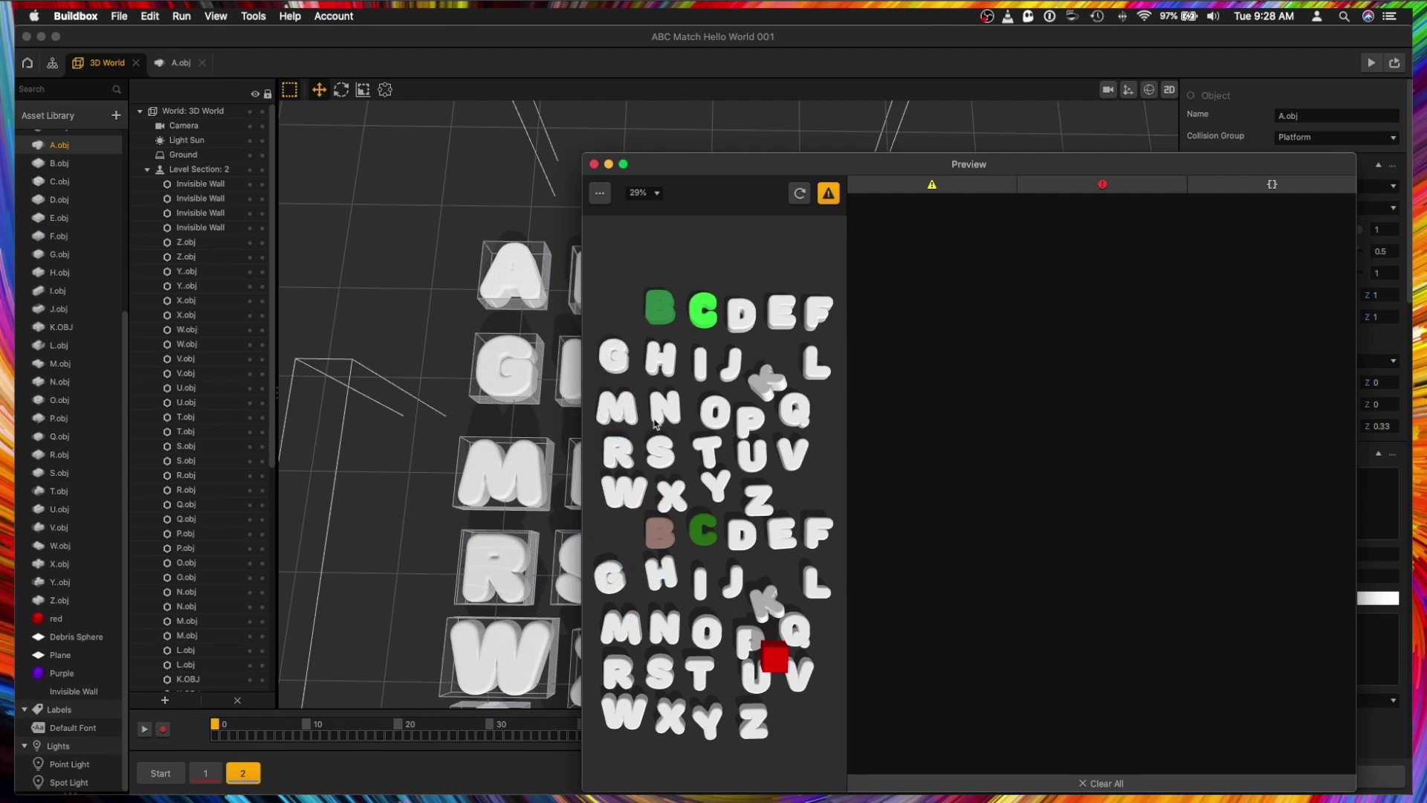
drag(660, 308, 665, 538)
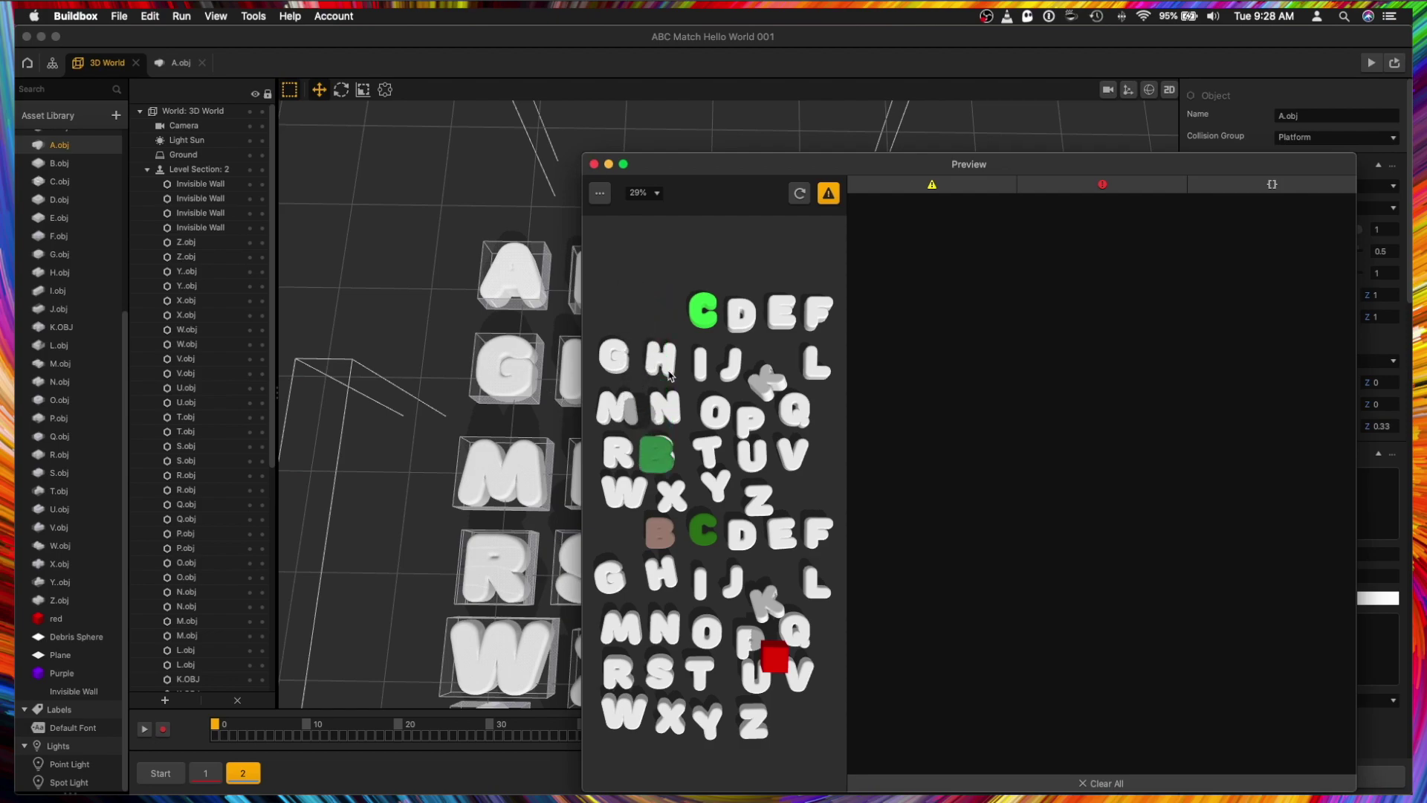
click(706, 545)
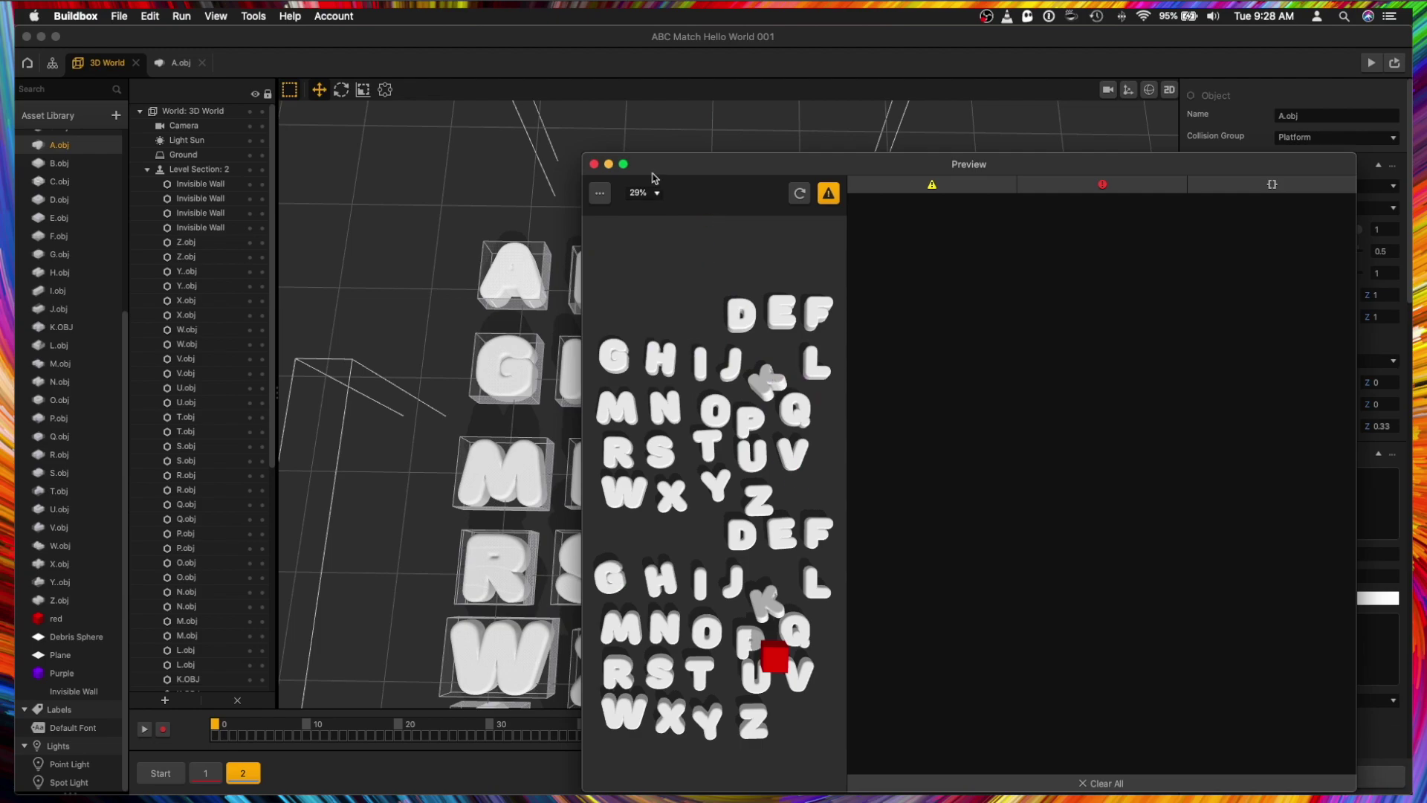
click(597, 164)
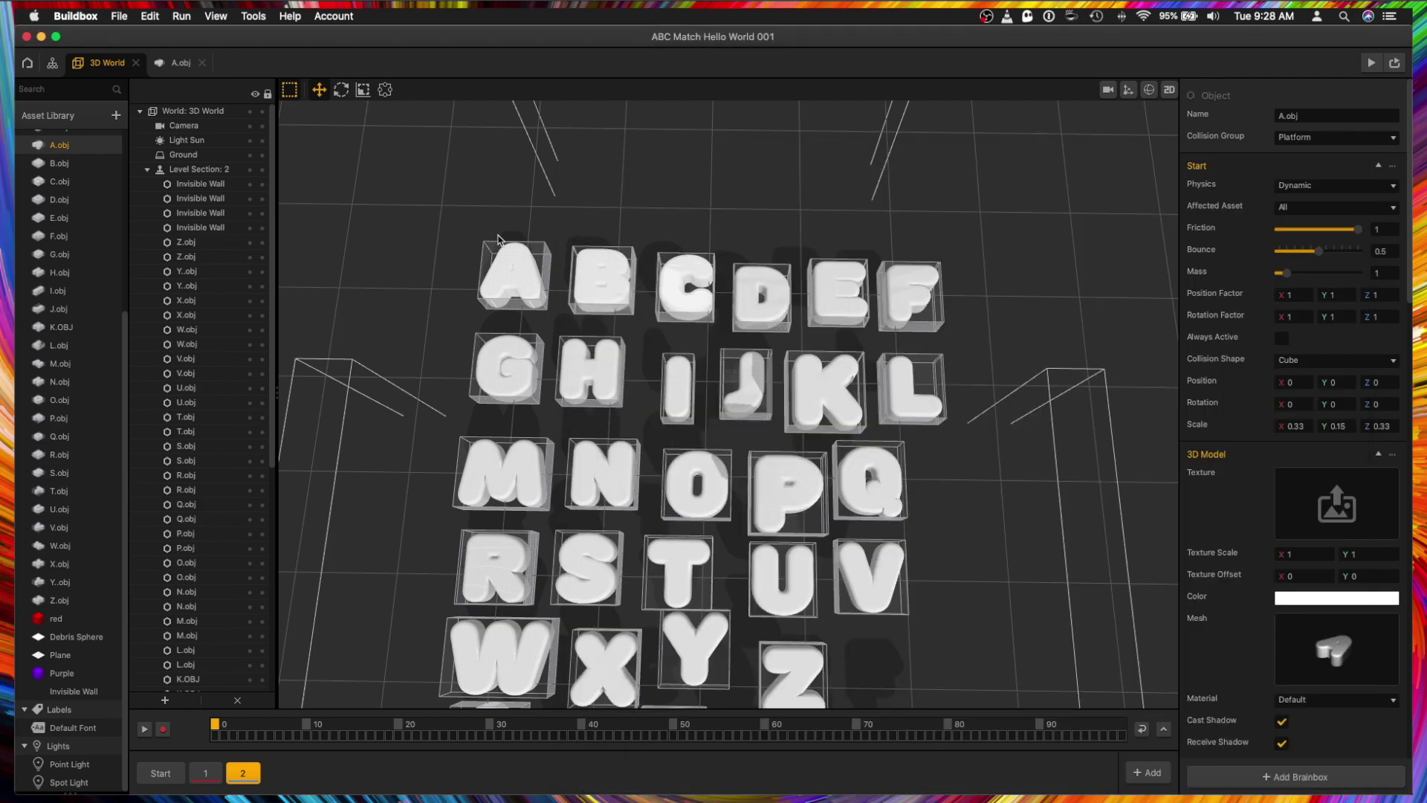
click(180, 64)
Check the Debris Explosion settings, then the Debris Sphere graph's Rotate node speeds.
click(749, 629)
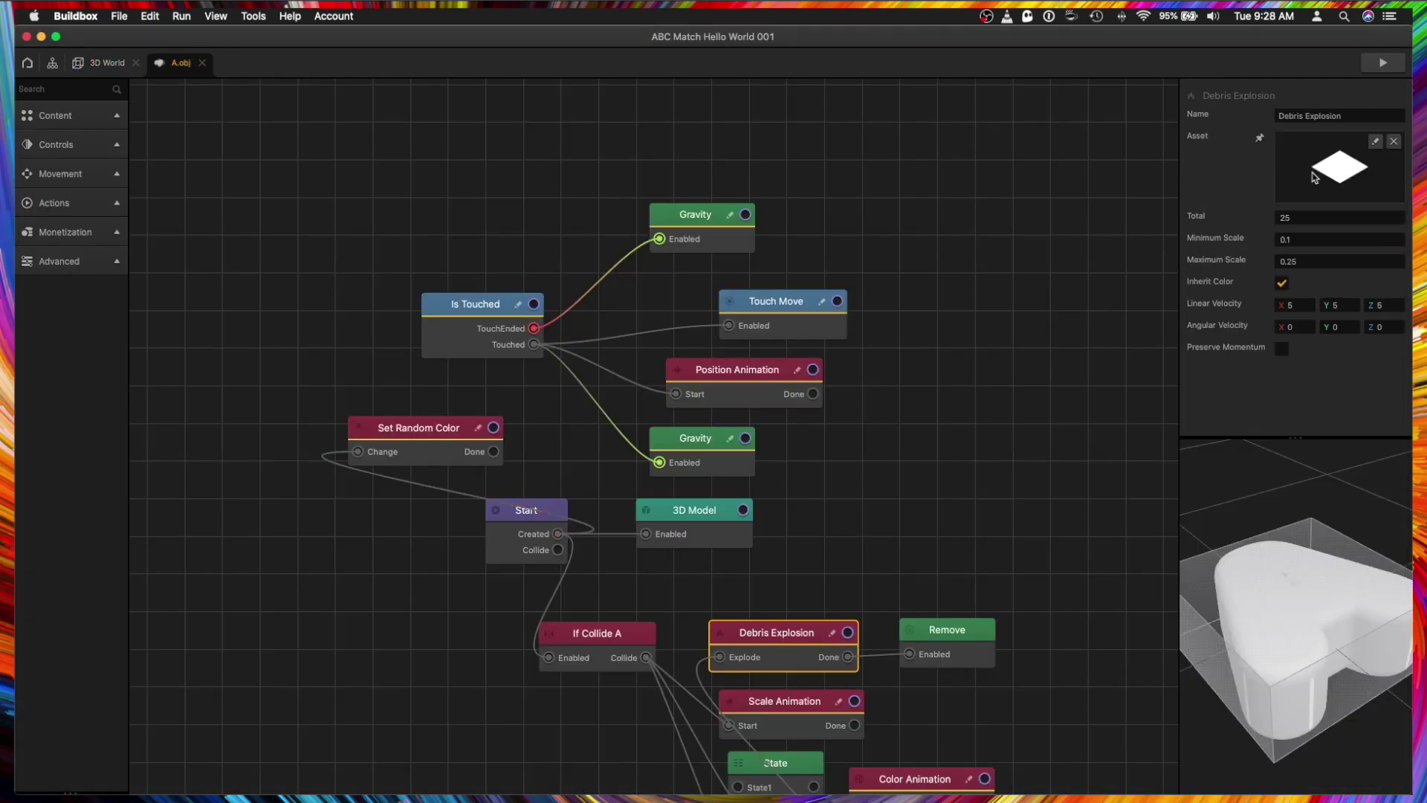
click(107, 67)
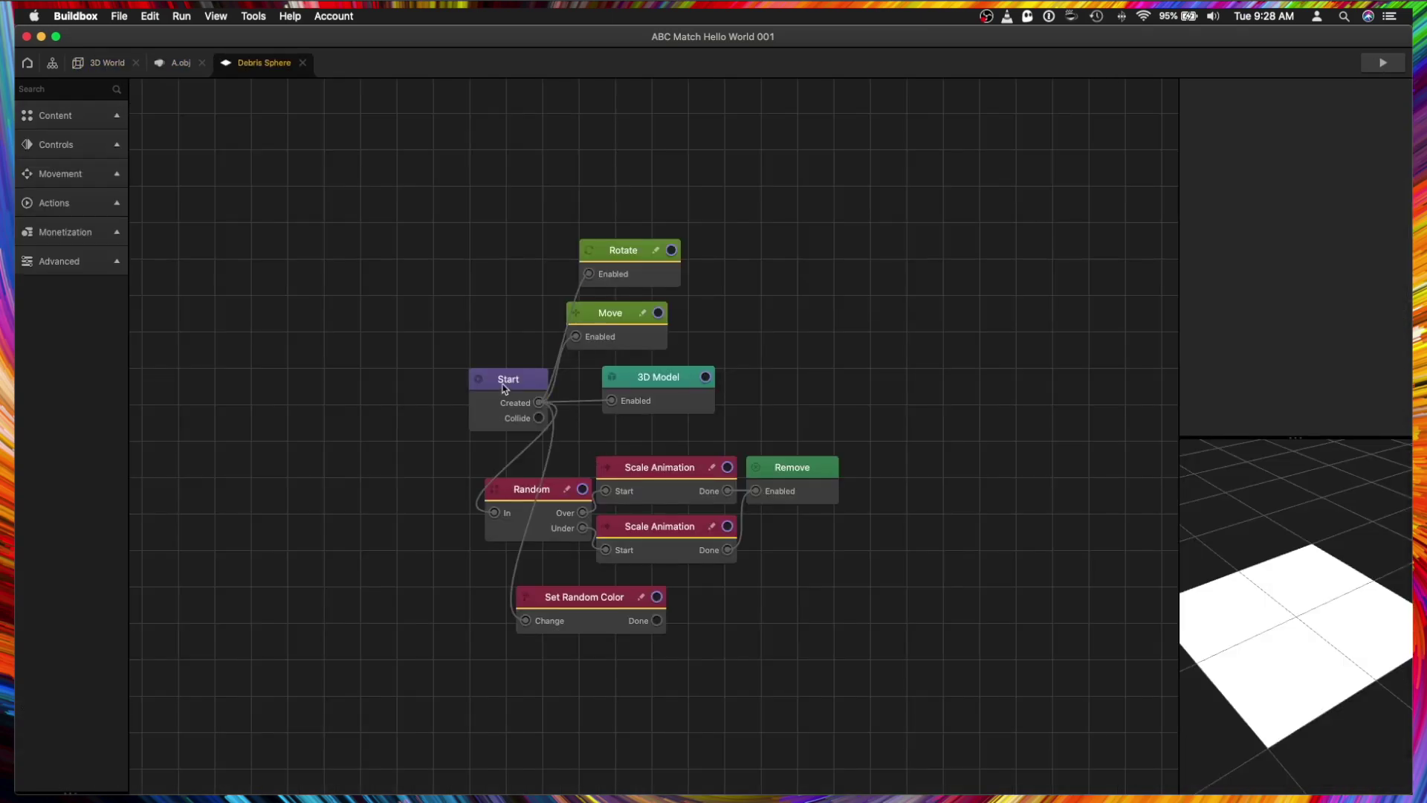
drag(501, 371, 448, 369)
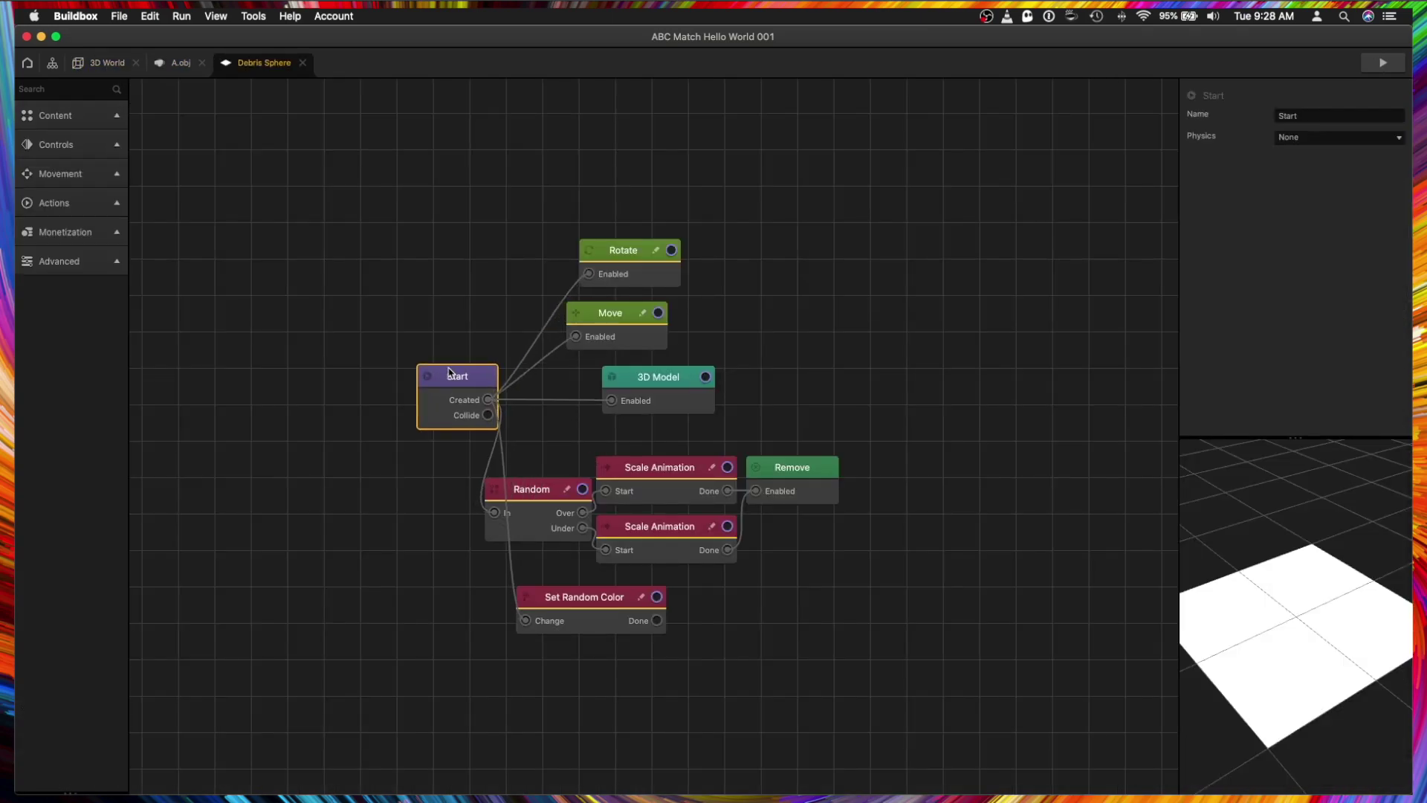
drag(619, 260, 622, 301)
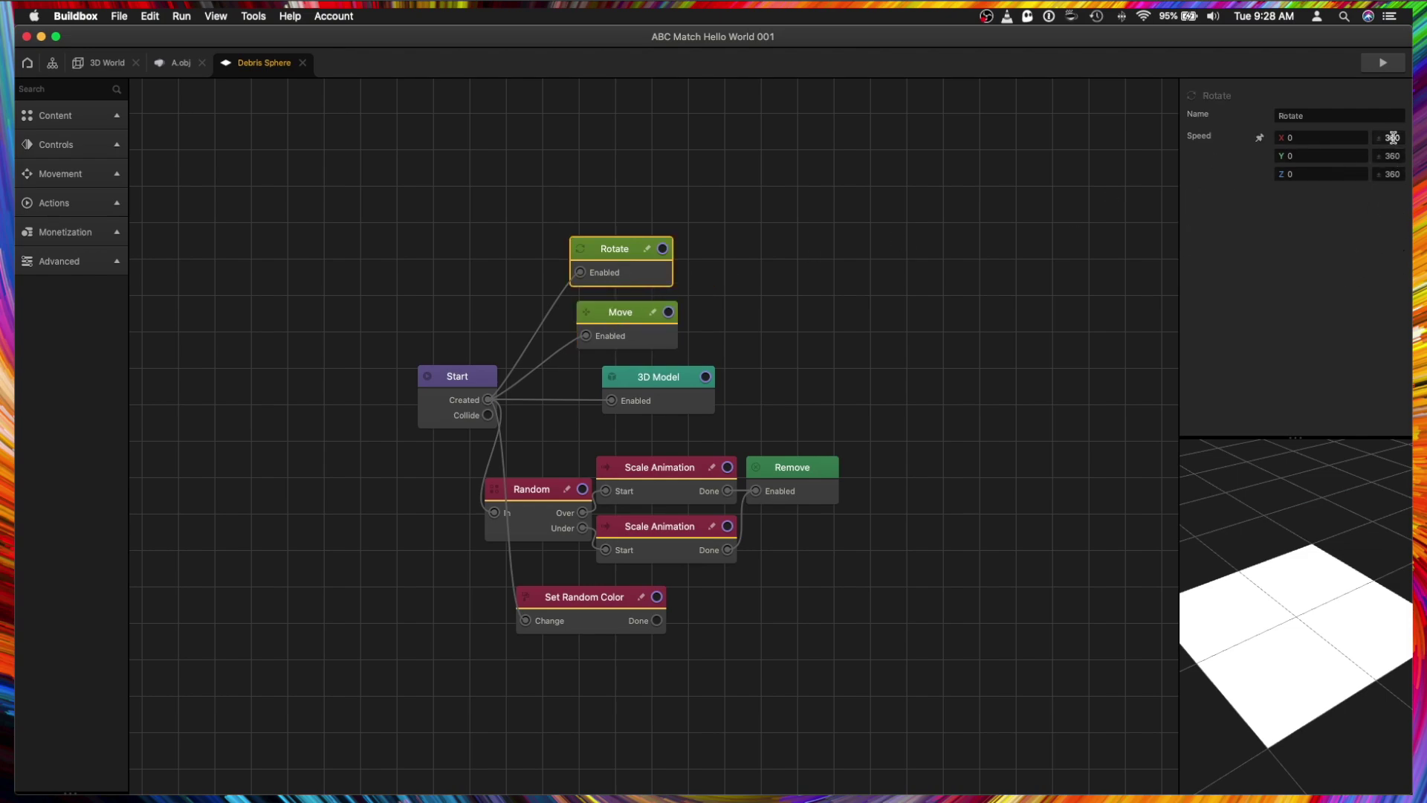
Compare the Move speeds, Random threshold and both Scale Animation nodes' settings (duration 1).
click(625, 325)
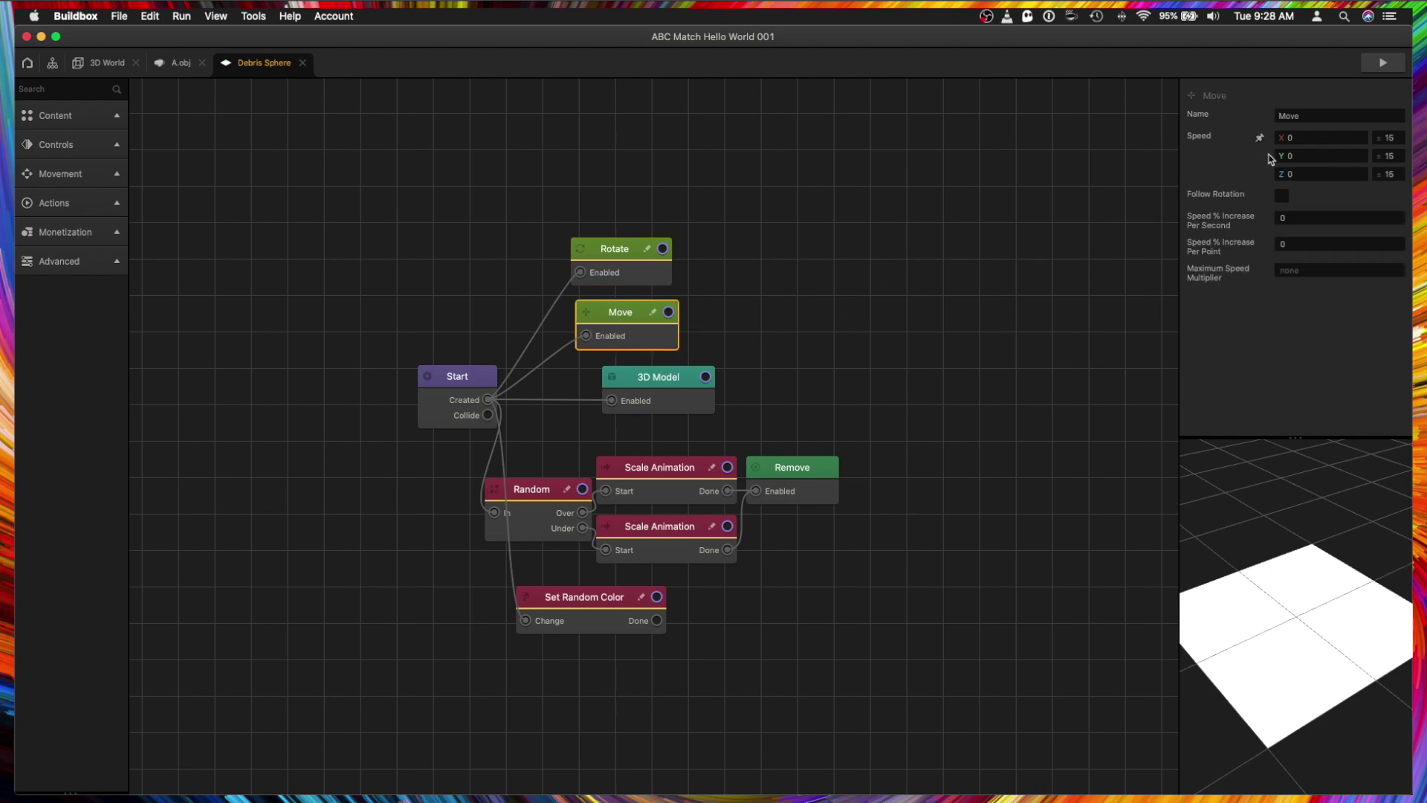
click(532, 489)
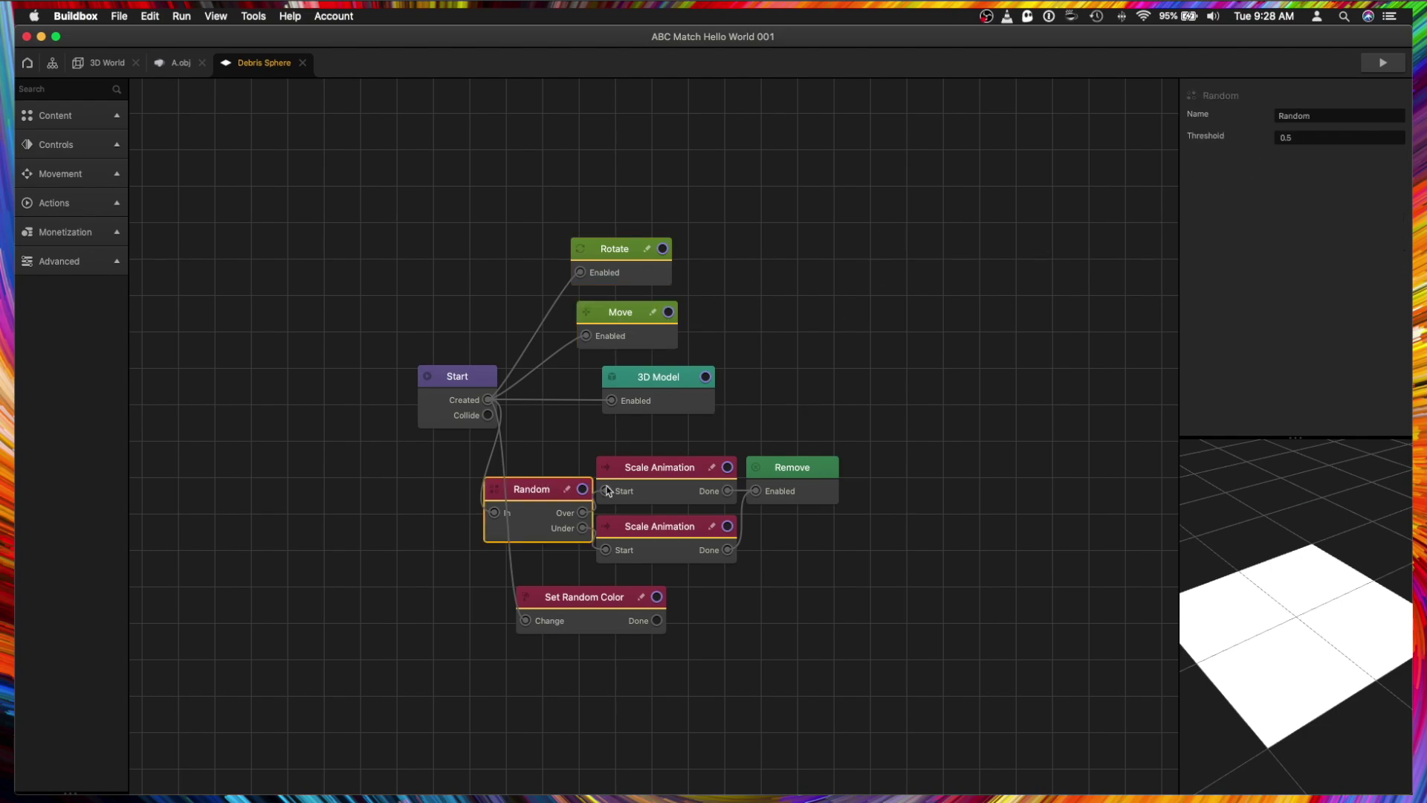
click(637, 484)
click(645, 538)
click(661, 500)
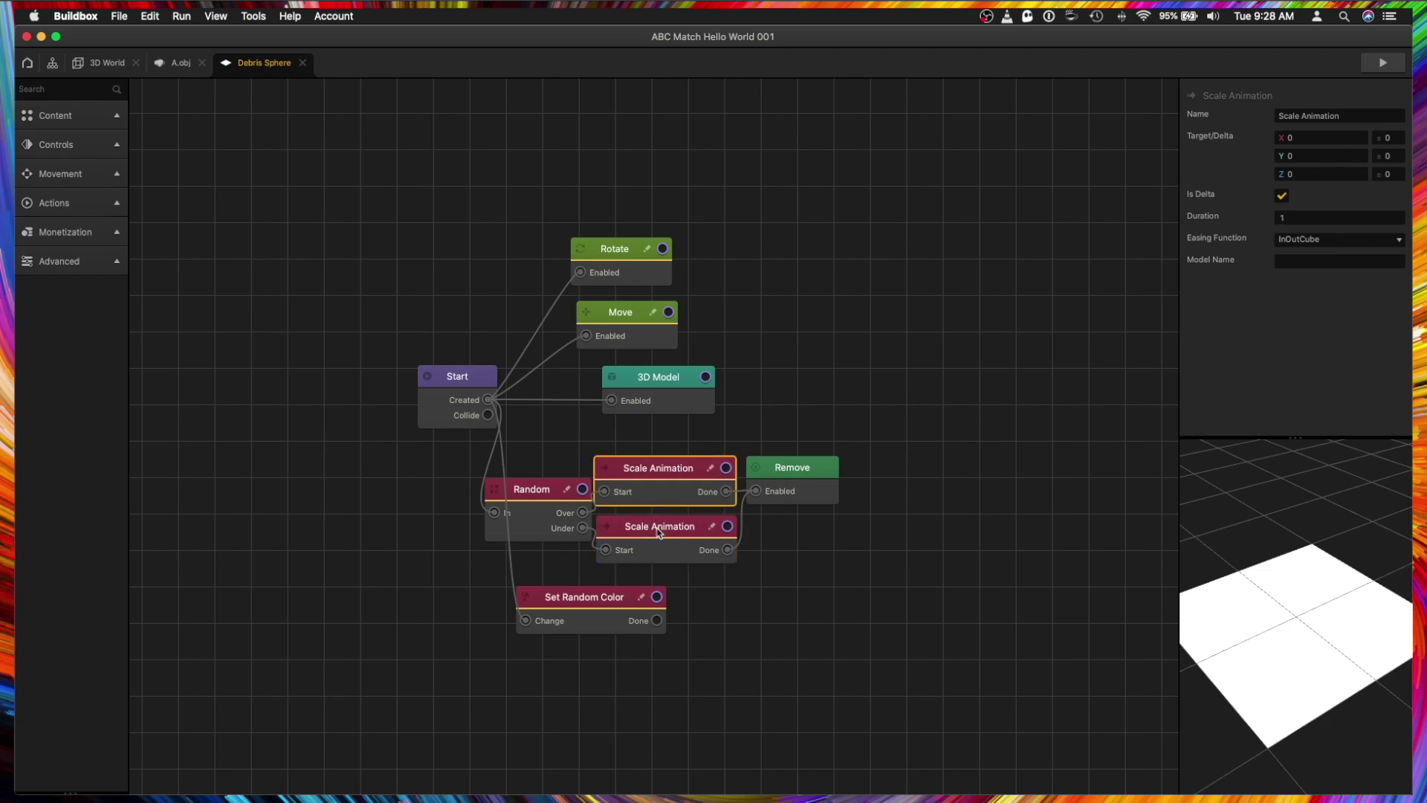
click(657, 529)
click(668, 493)
click(664, 541)
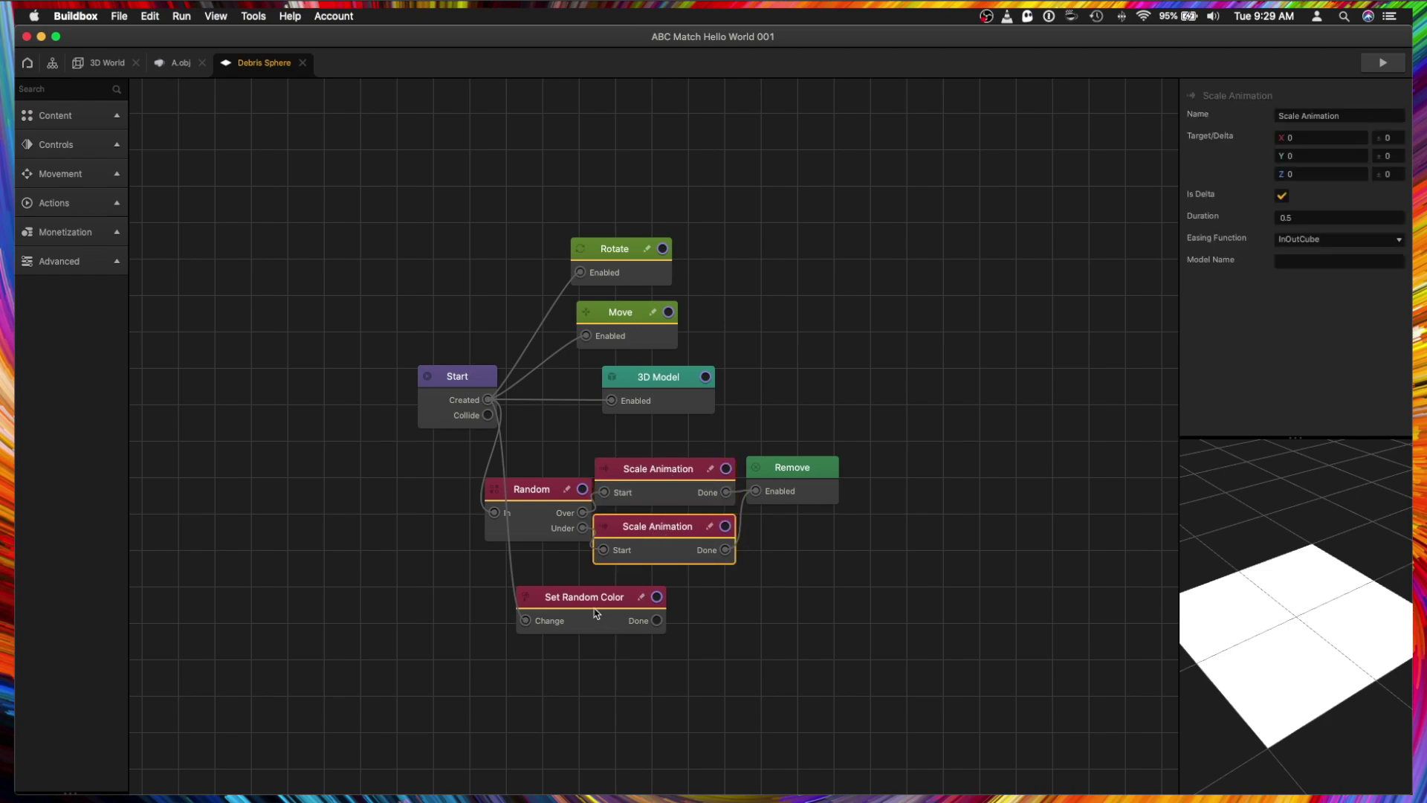
drag(599, 613, 587, 614)
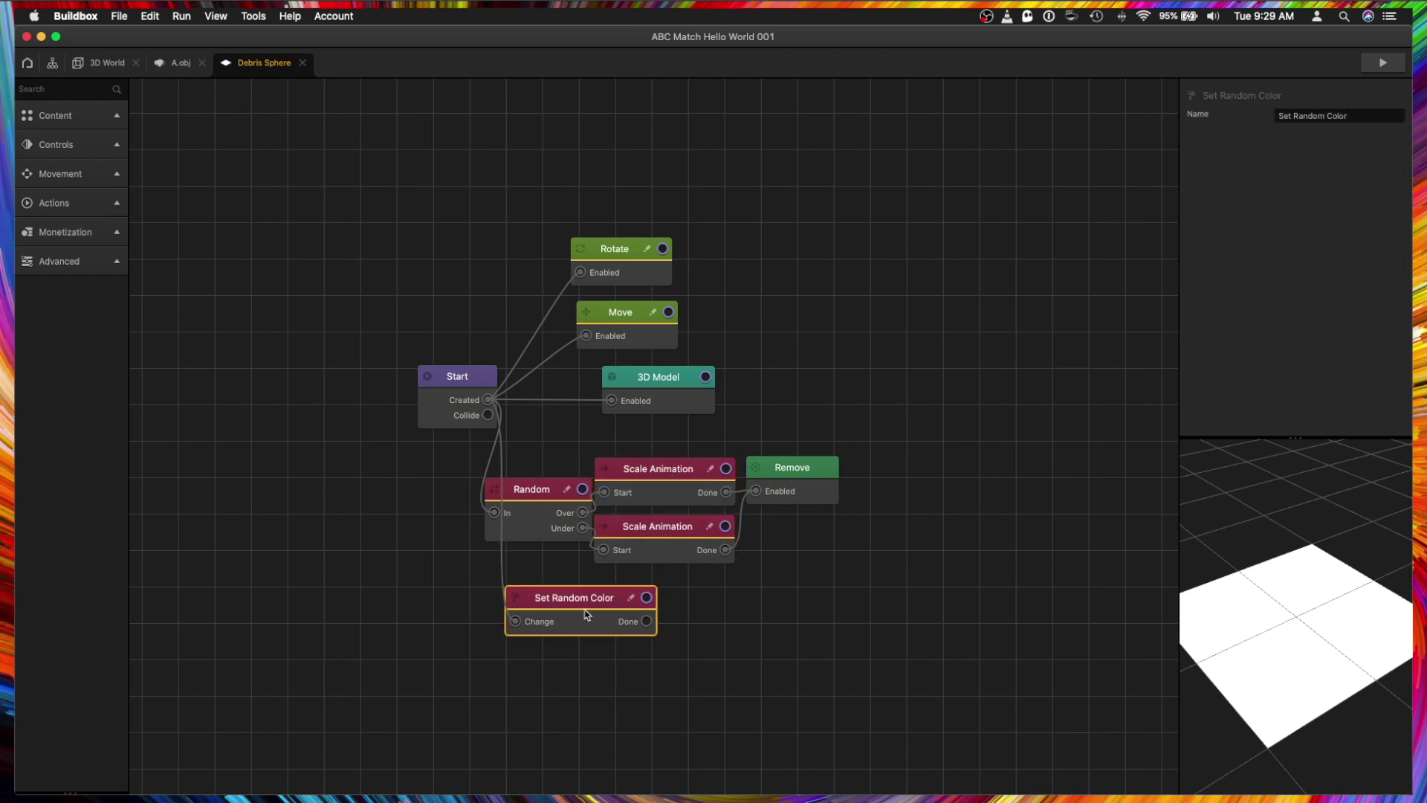
Switch from the A.obj graph back to the 3D World level scene.
click(170, 67)
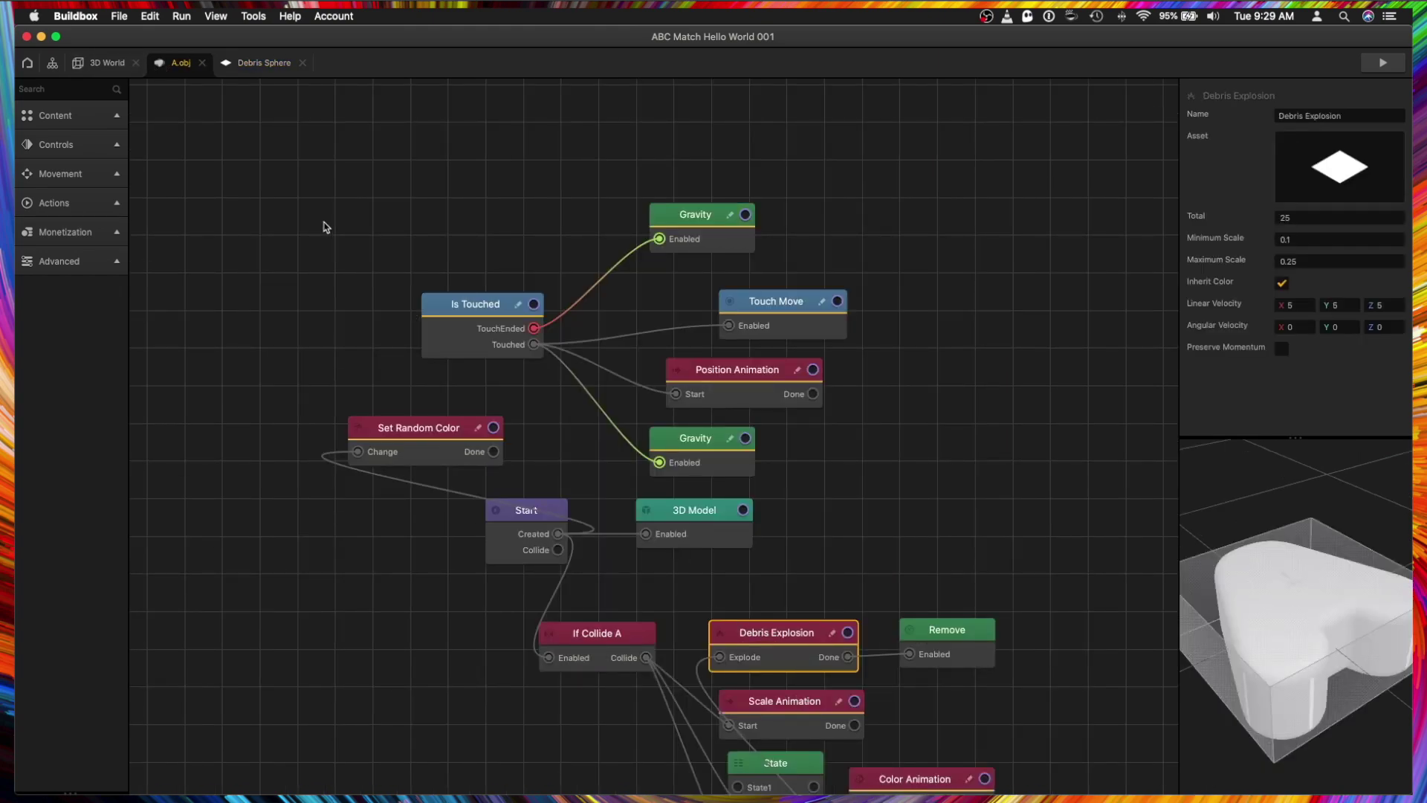
click(104, 64)
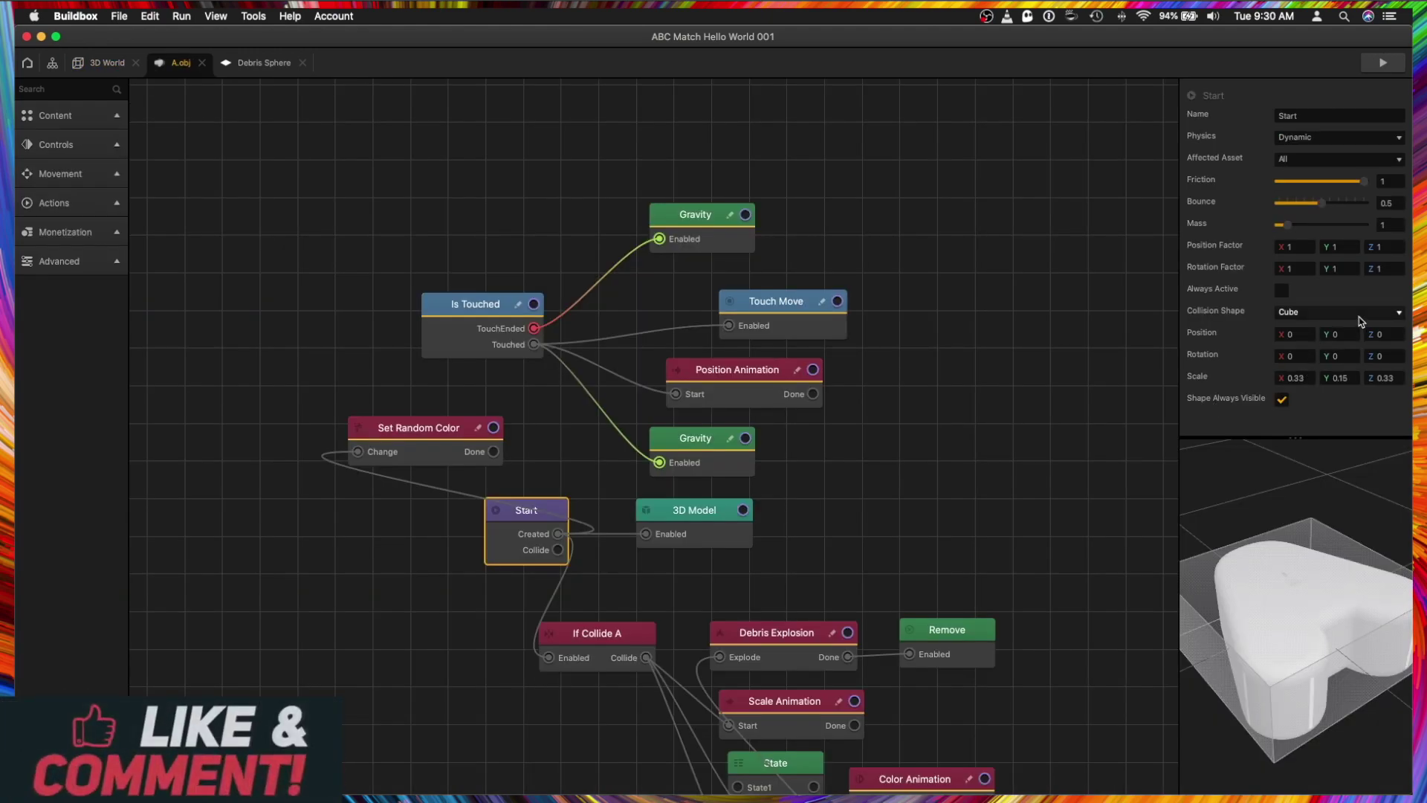
Keep the letter's collision shape as Cube and orbit the preview to view its collision box.
click(1338, 311)
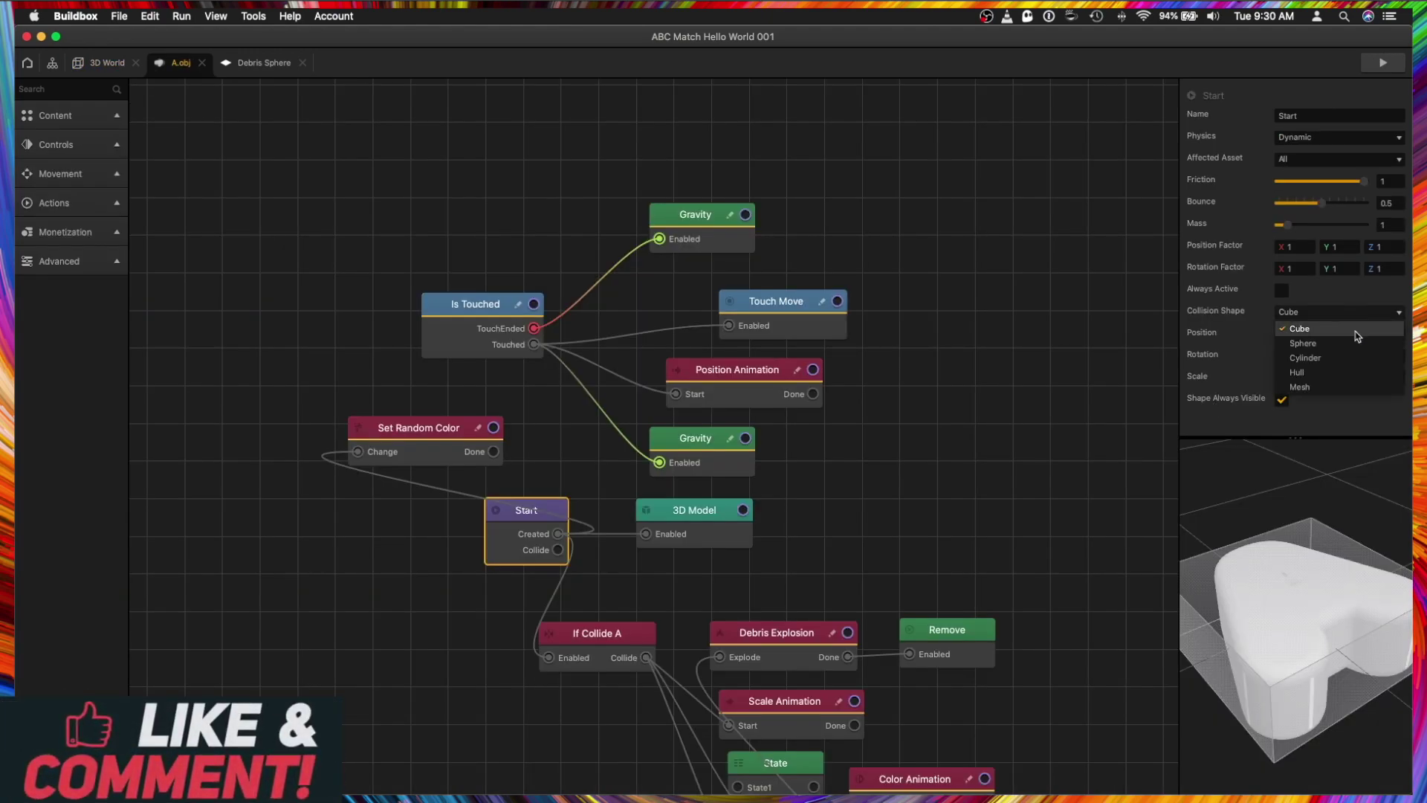
click(1355, 329)
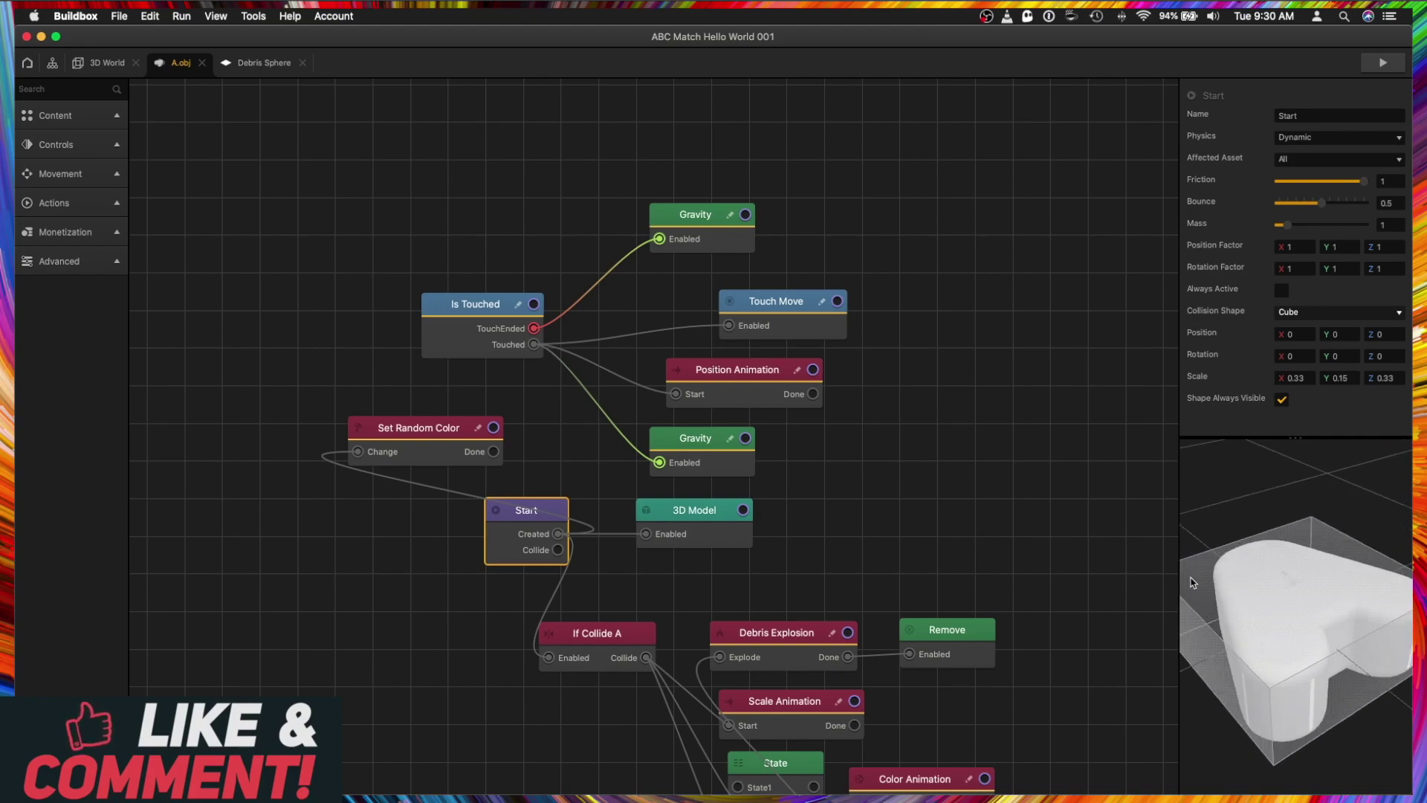
scroll(1290, 675, down, 1)
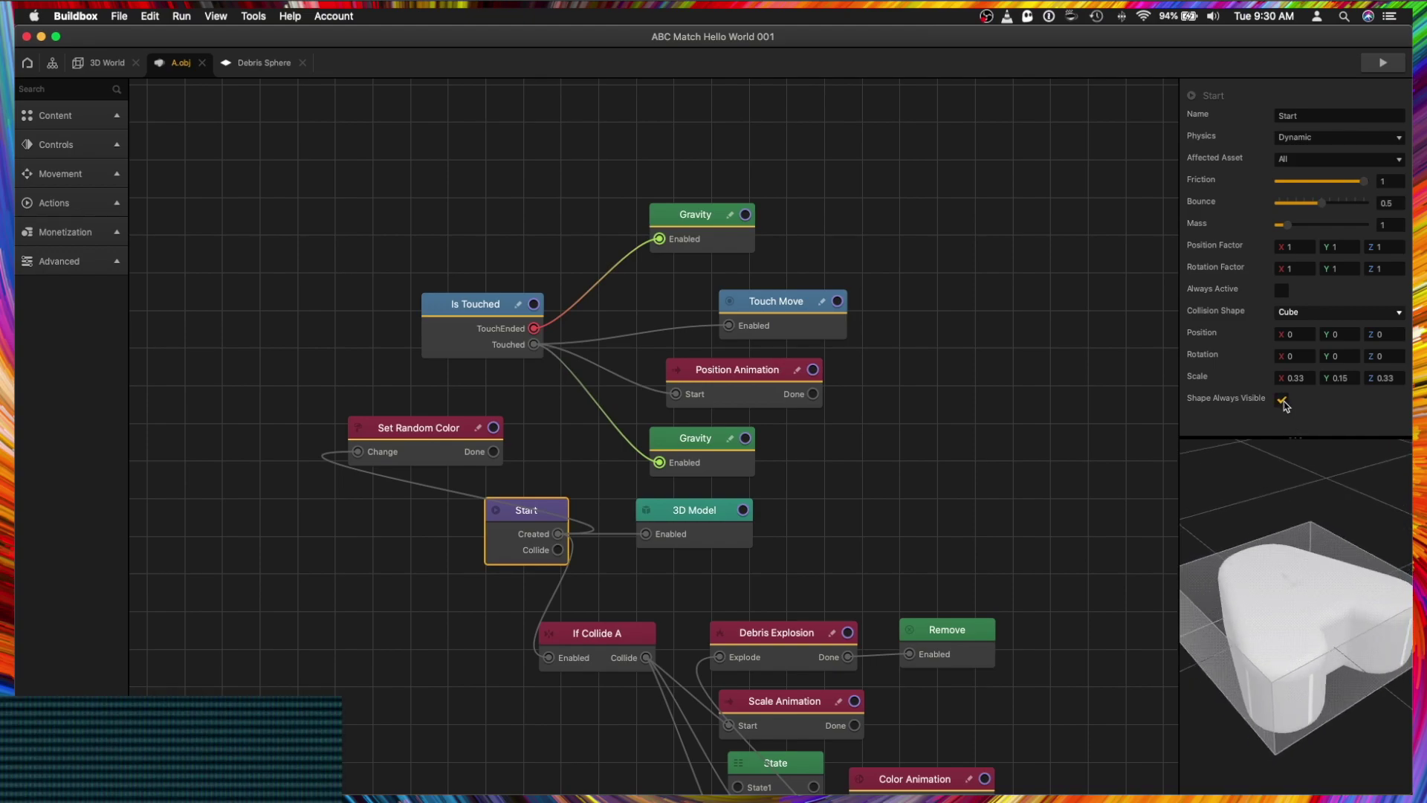
mouse_move(1277, 715)
mouse_down()
mouse_move(1243, 637)
mouse_move(1253, 742)
mouse_move(1292, 736)
mouse_move(1291, 706)
mouse_up()
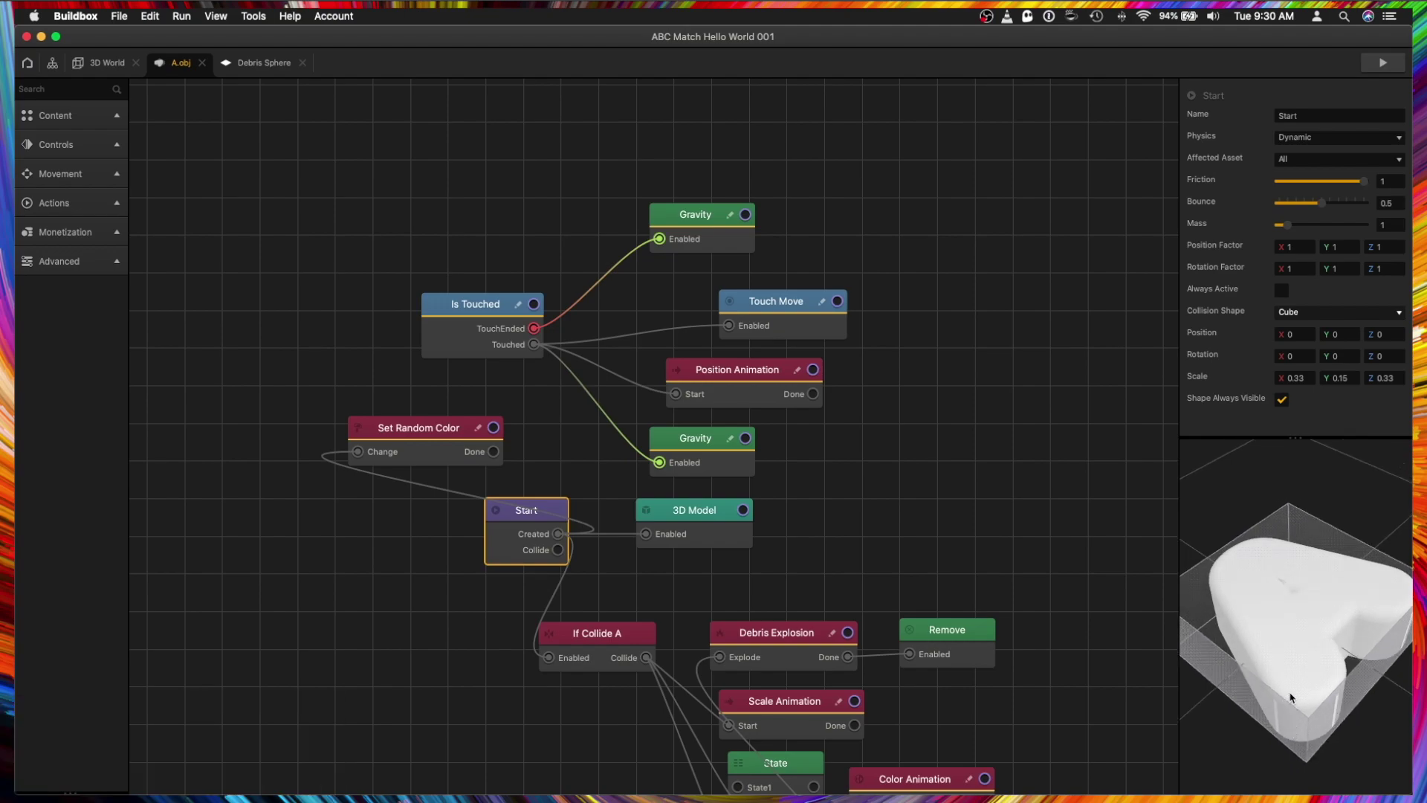
Switch the collision shape to Mesh using the A.obj mesh and save it.
click(1355, 321)
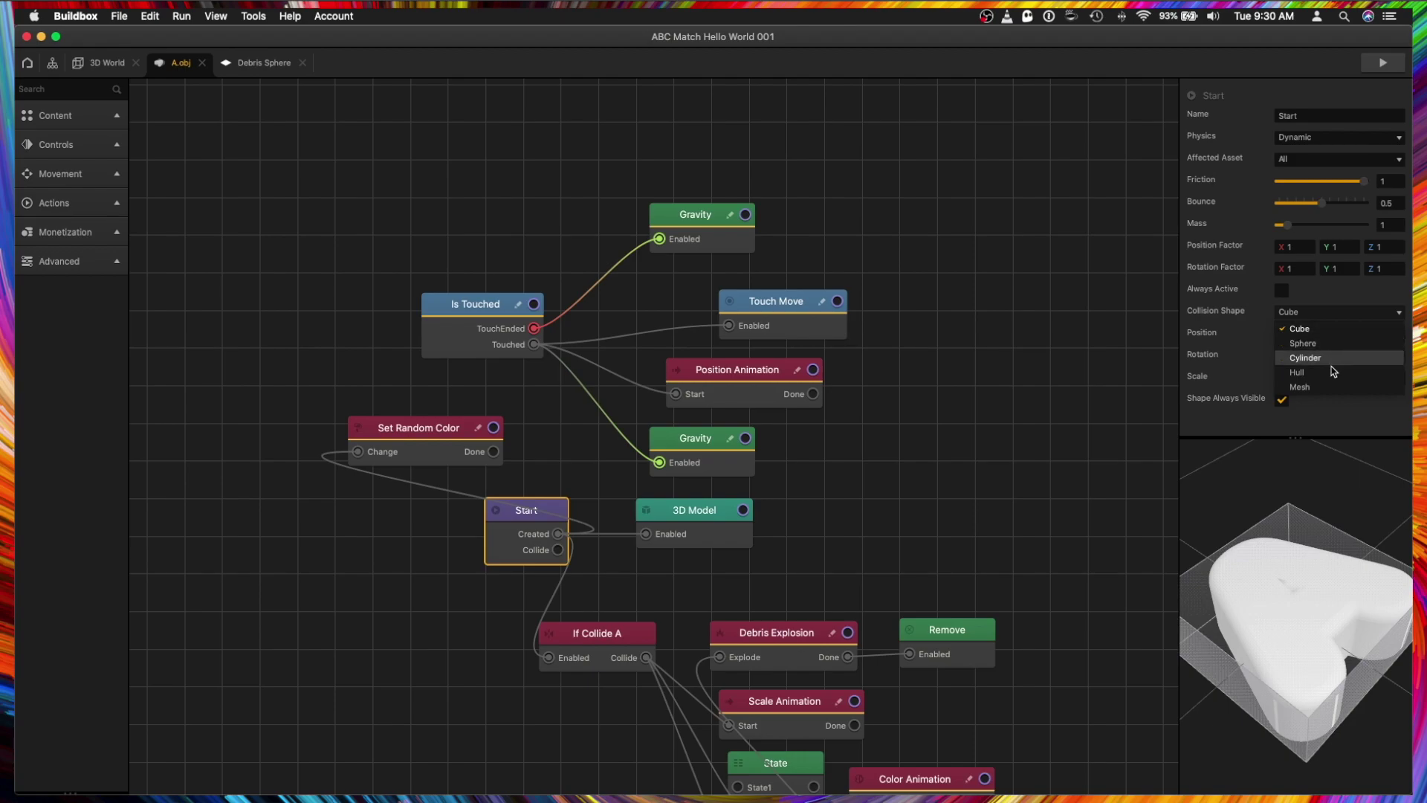
click(1330, 388)
click(1388, 339)
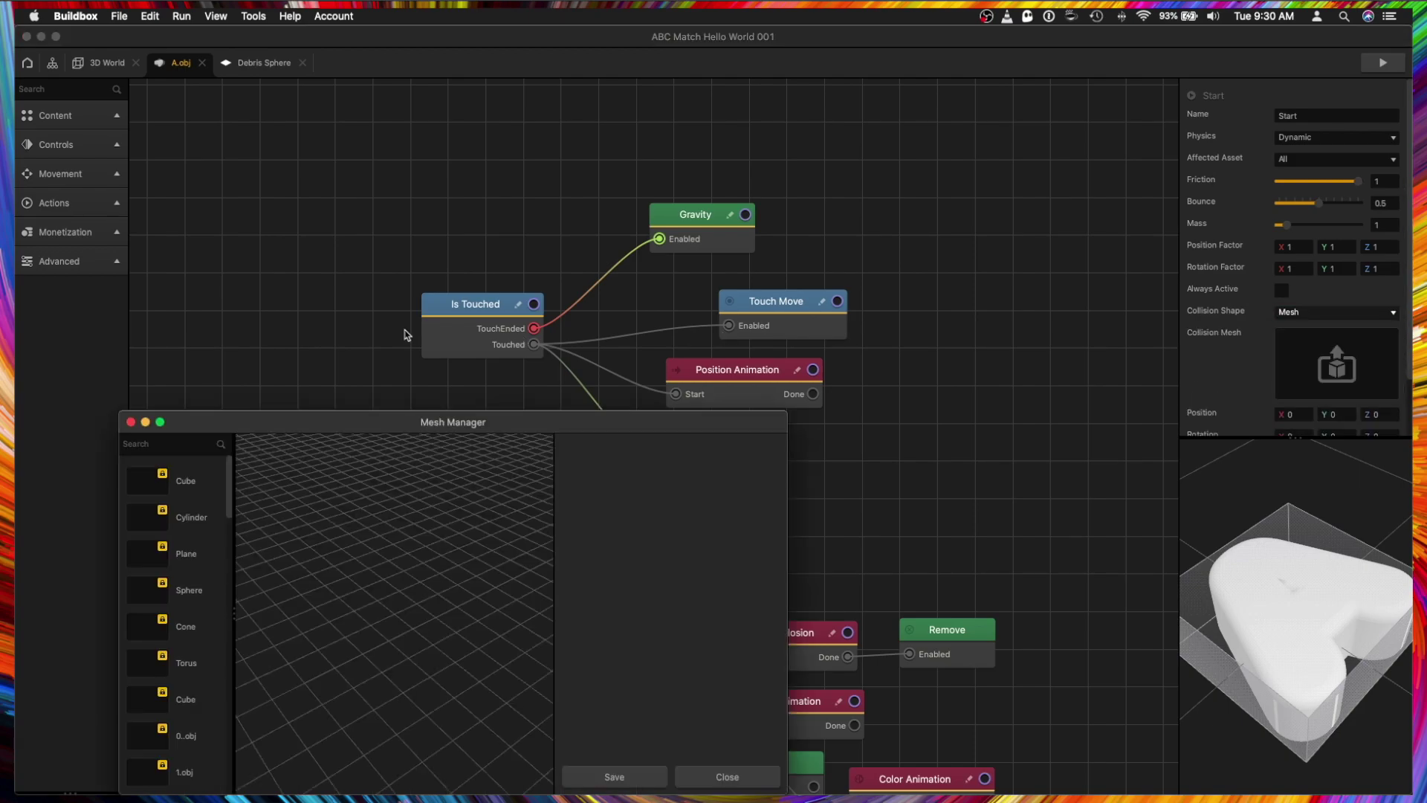
scroll(171, 550, down, 10)
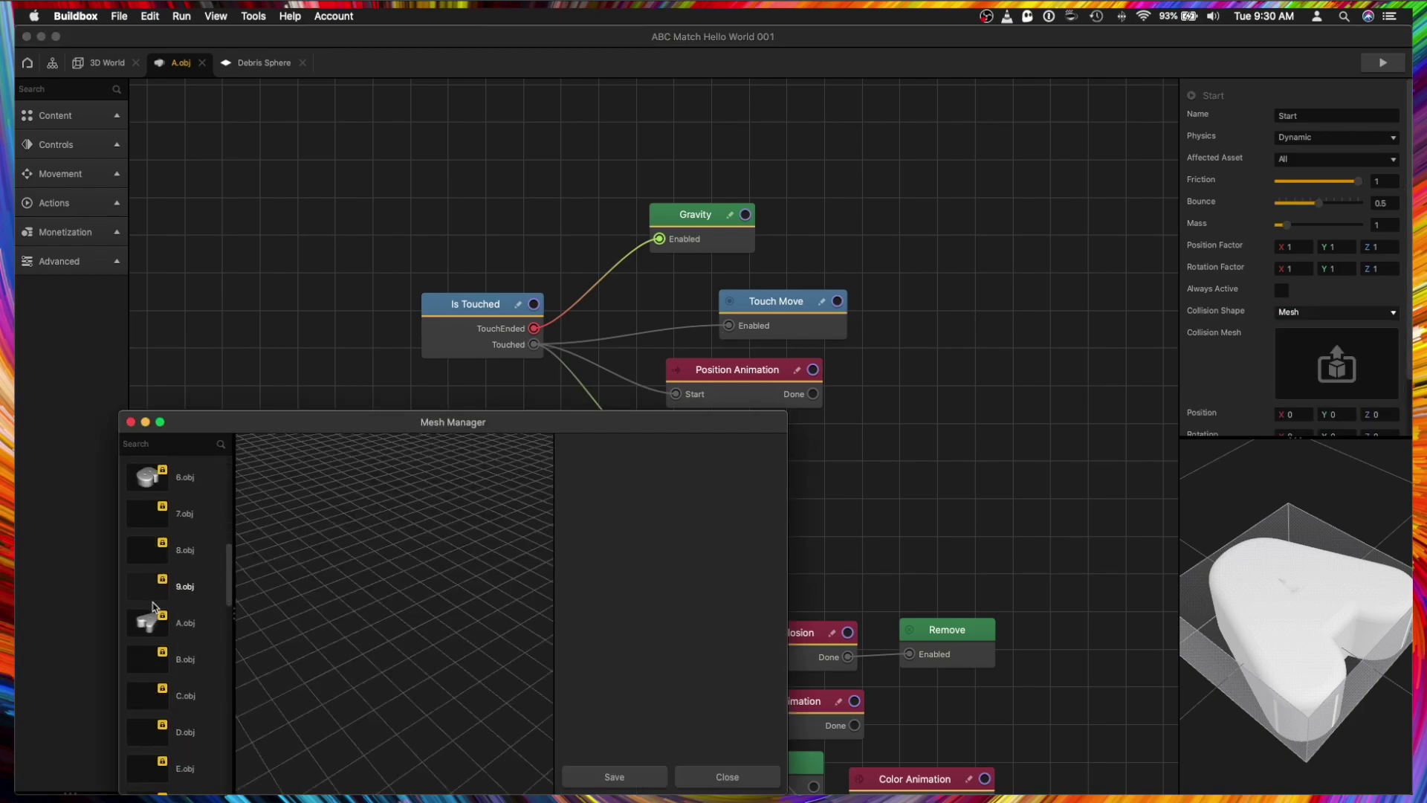
click(152, 606)
click(662, 775)
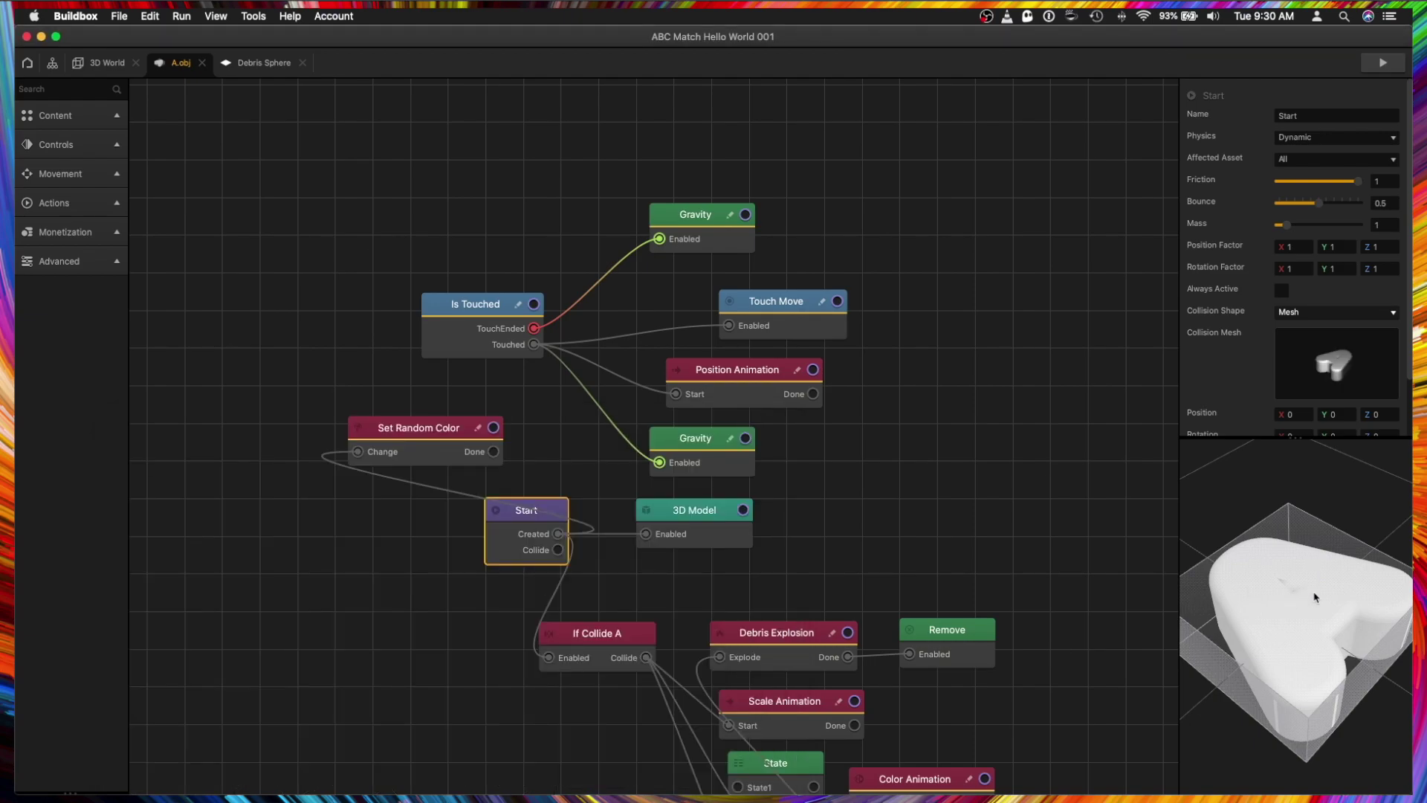
drag(1314, 597, 1277, 586)
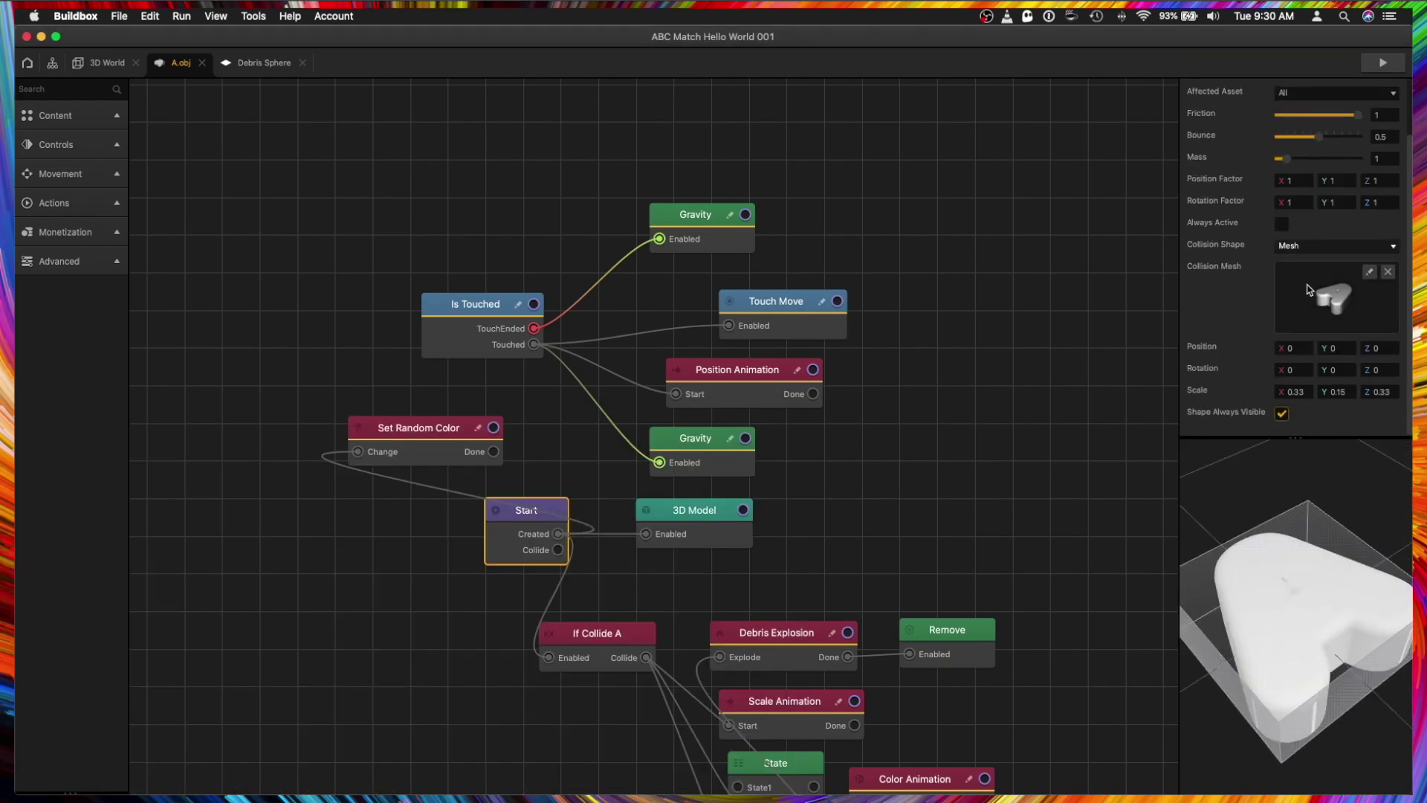
Revert the letter's collision shape from Mesh back to Cube.
click(1331, 247)
click(1335, 268)
click(1333, 246)
click(1329, 266)
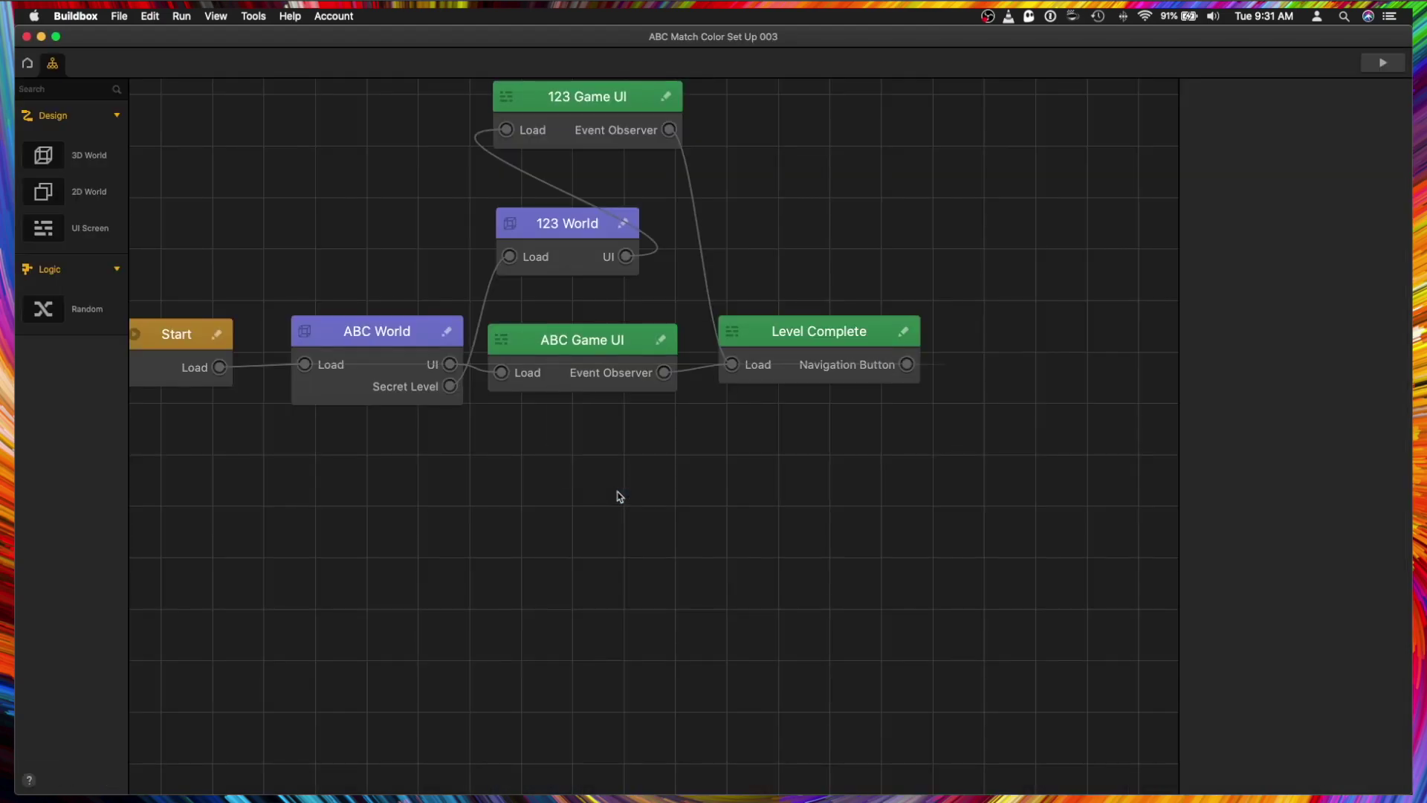
Open the ABC World scene, inspect the first Color Manager node, and launch a preview.
double_click(402, 340)
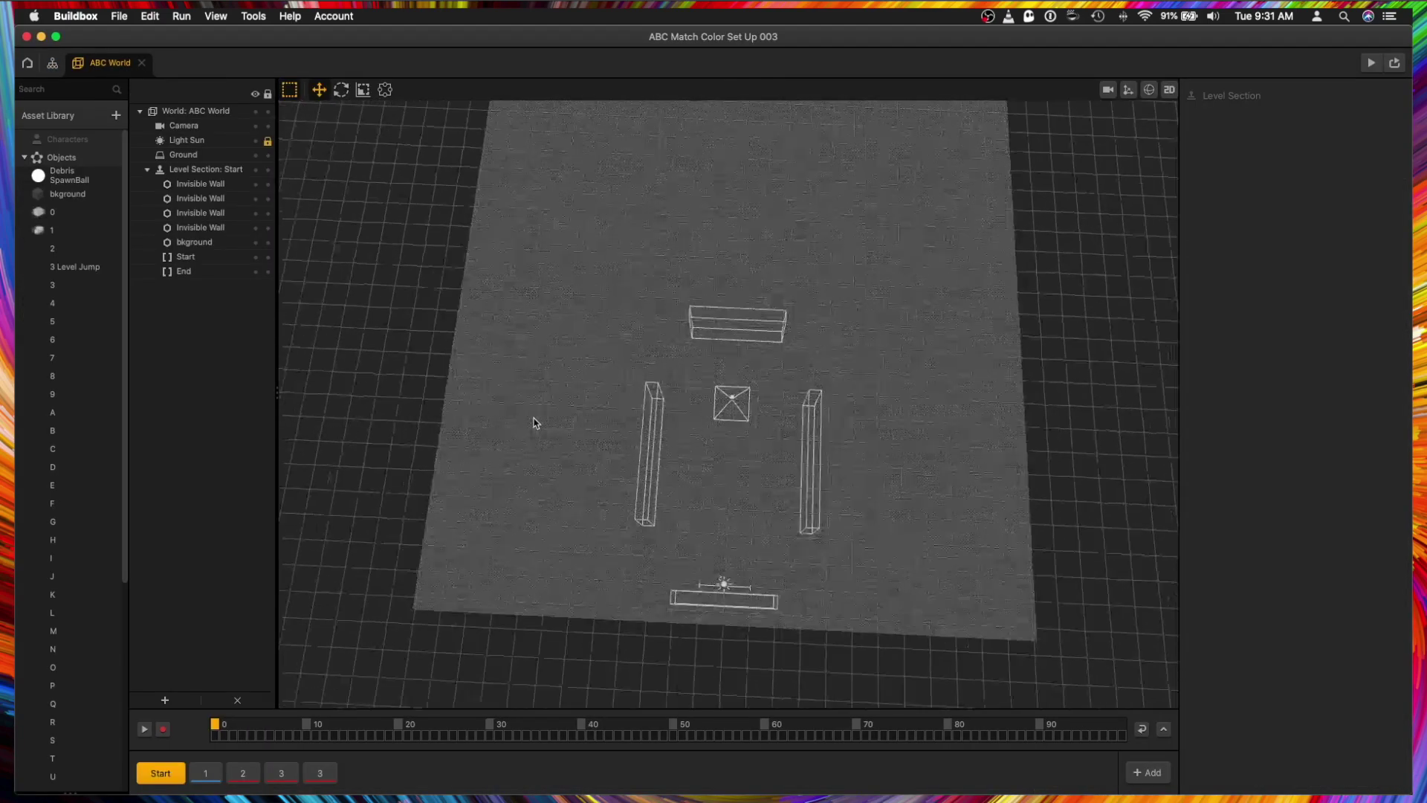
click(1371, 64)
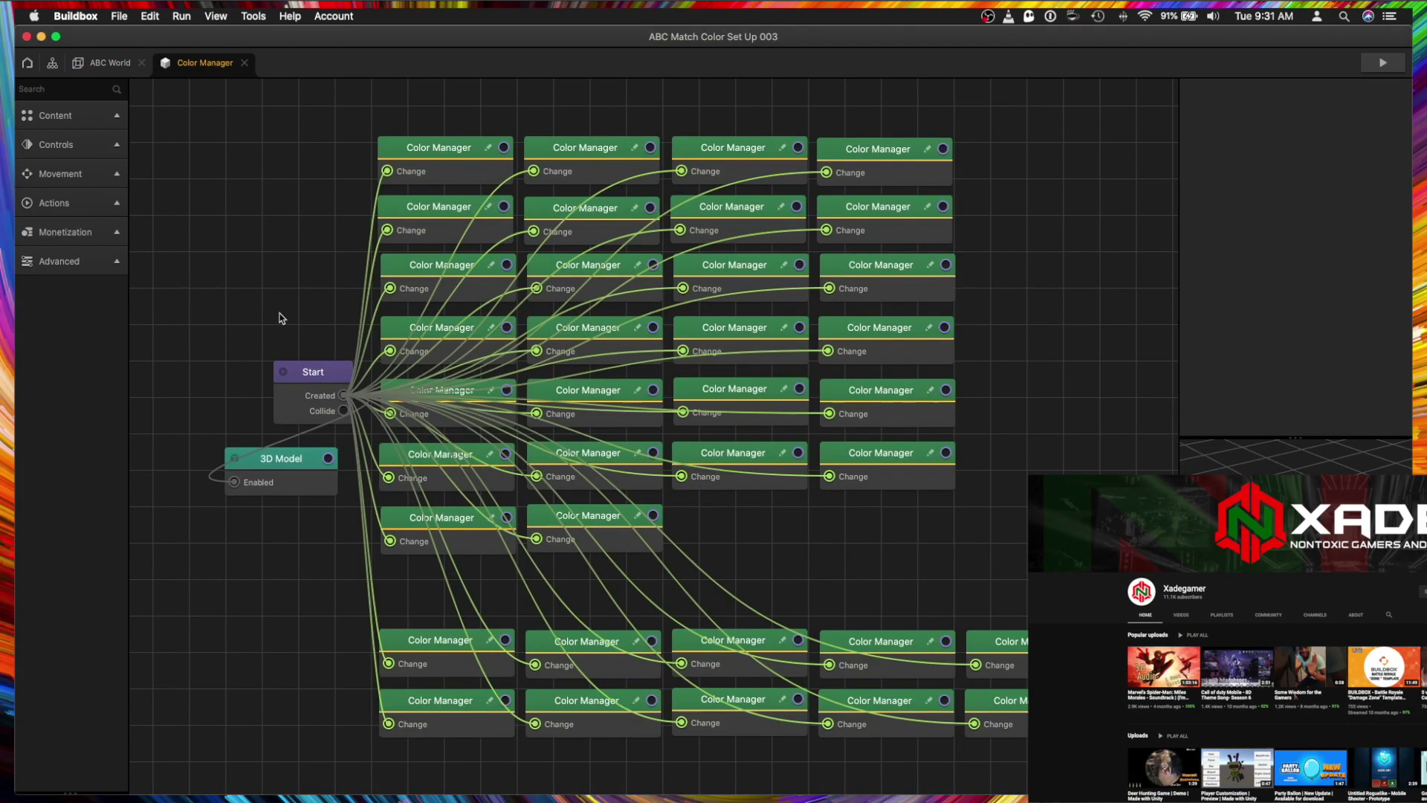
click(444, 154)
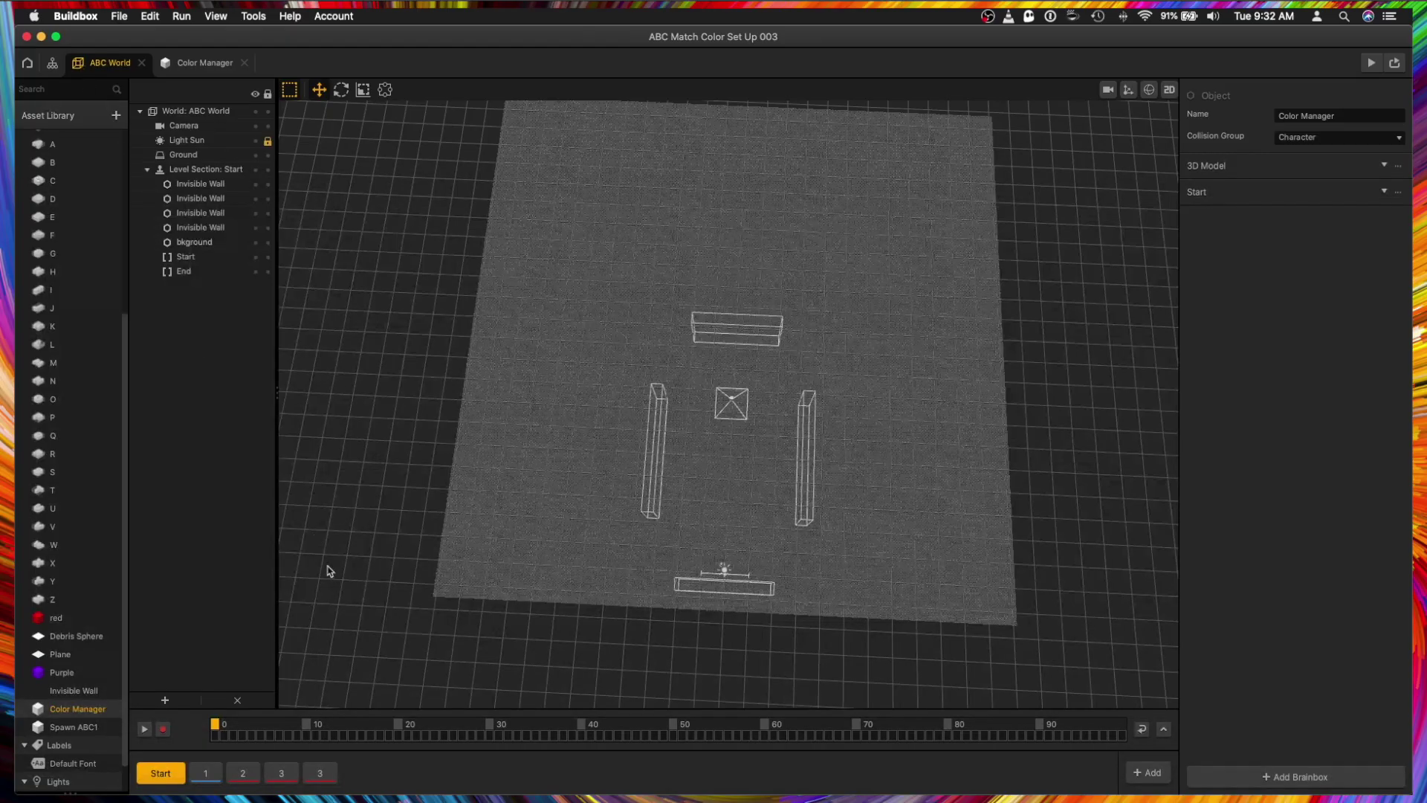
click(1373, 65)
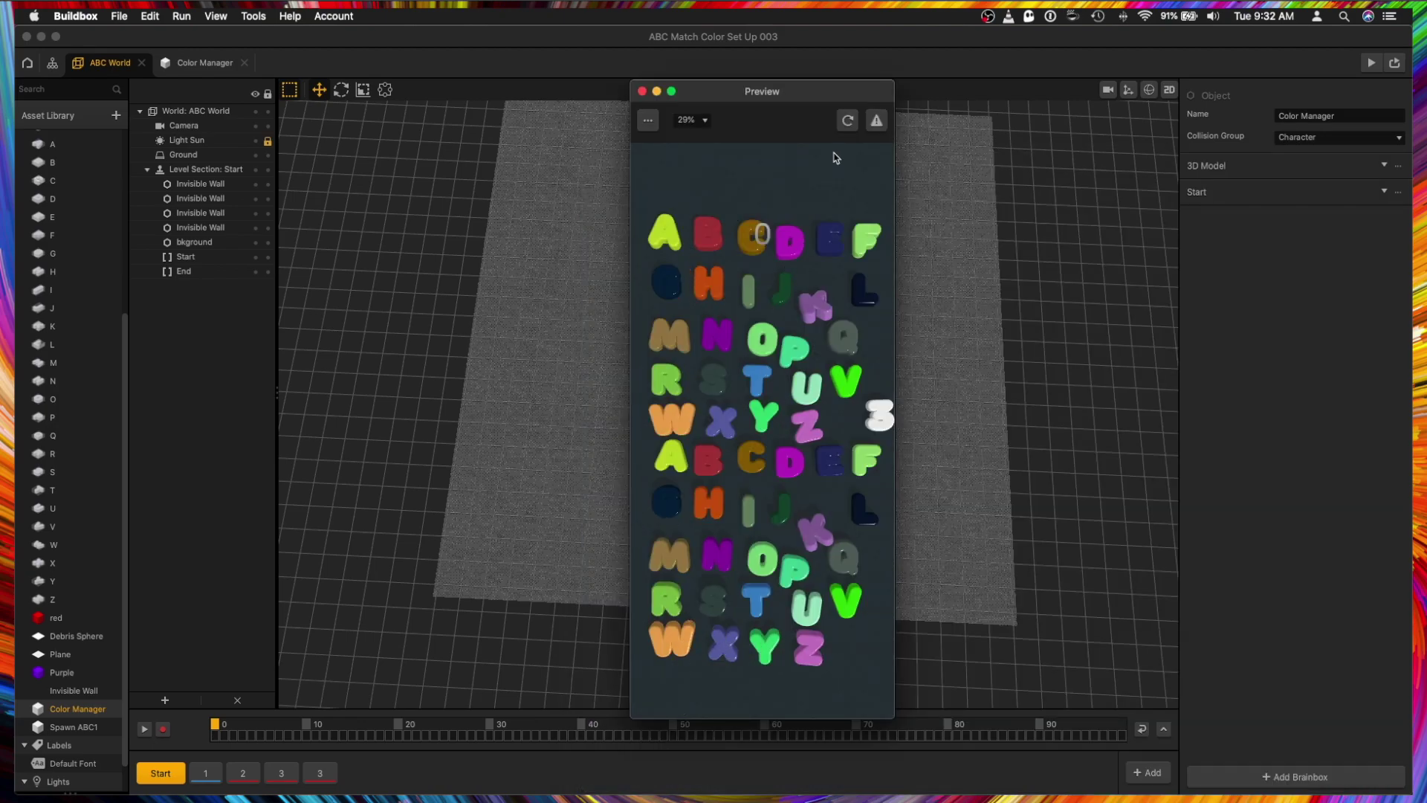
Close the preview and confirm the ABC Game UI Event Observer uses Session Points with goal 52.
click(847, 123)
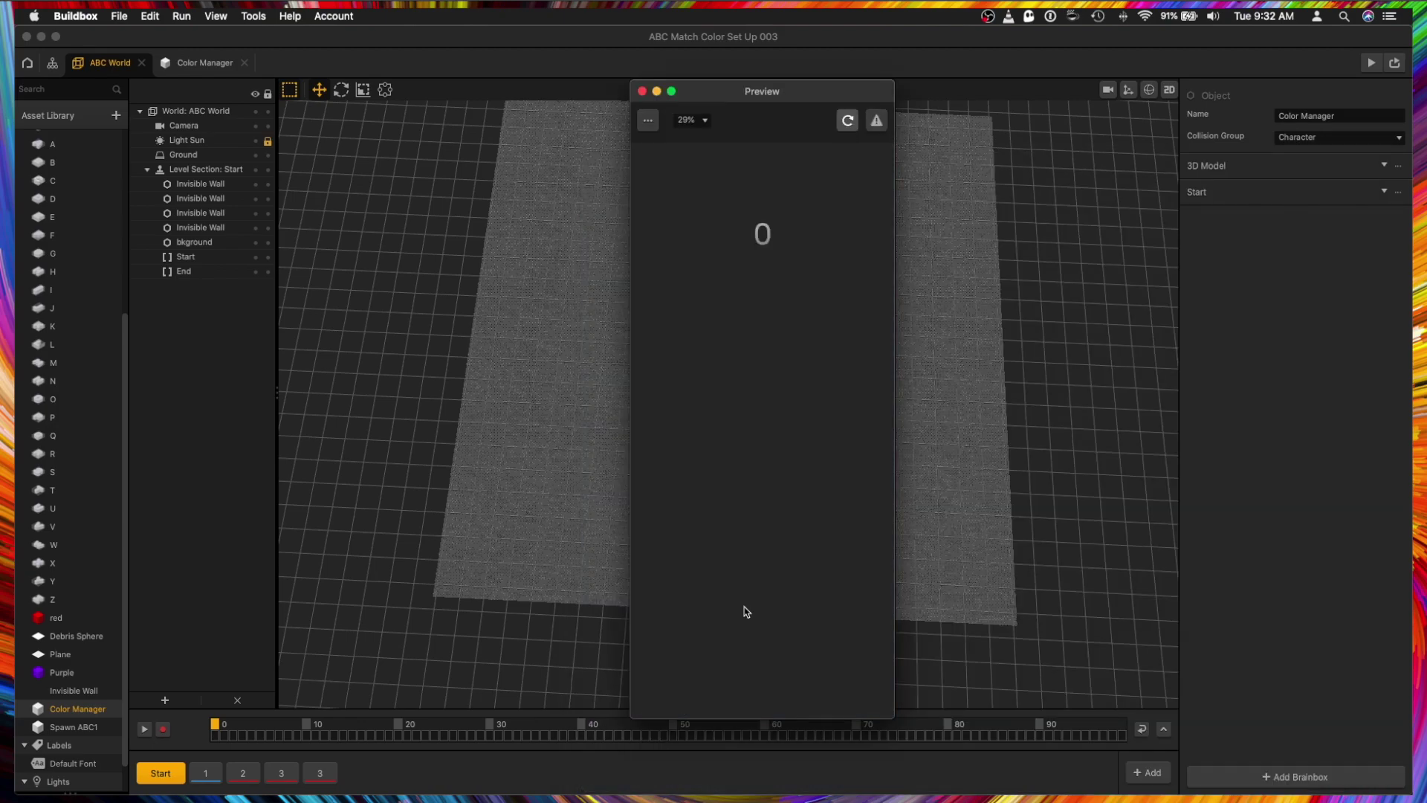
click(639, 91)
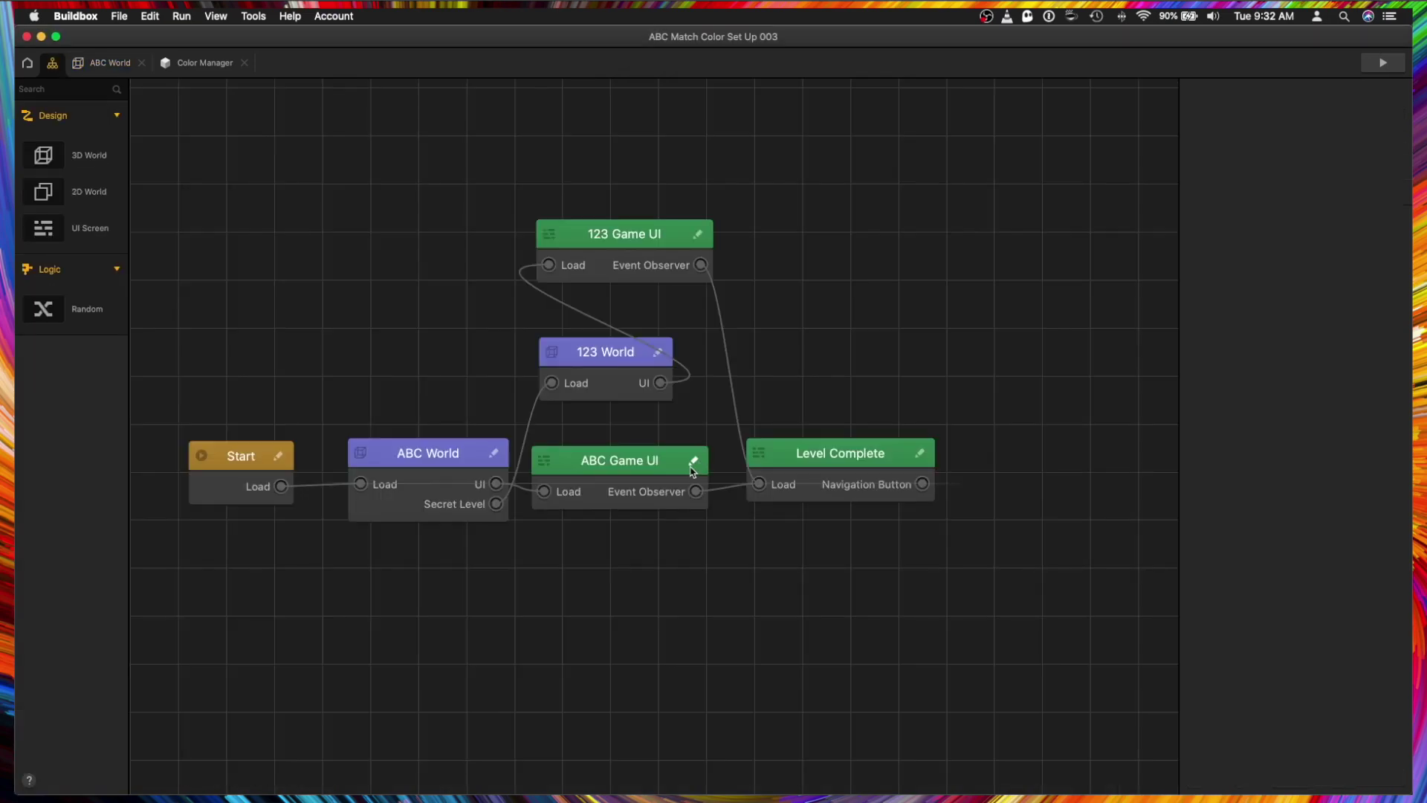
double_click(648, 464)
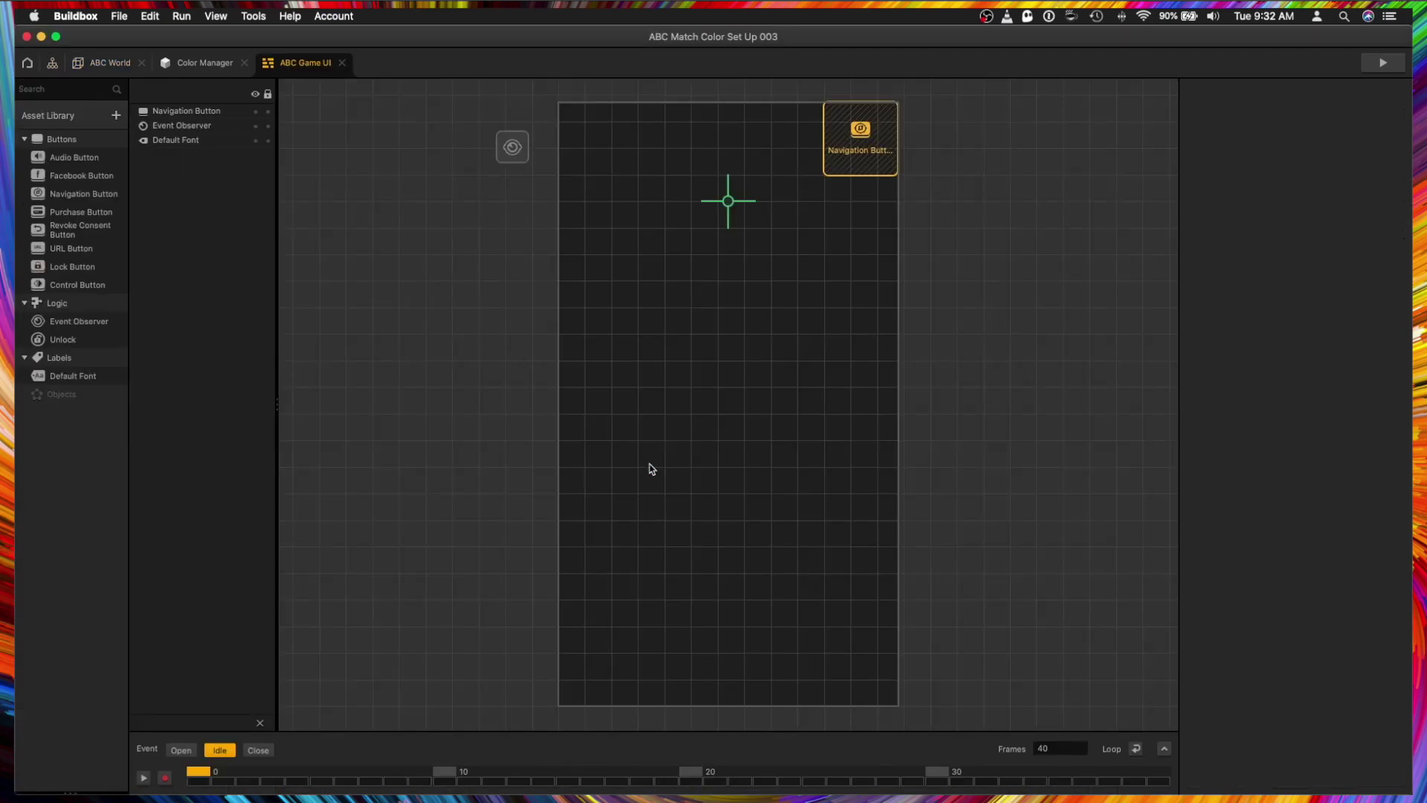
click(509, 147)
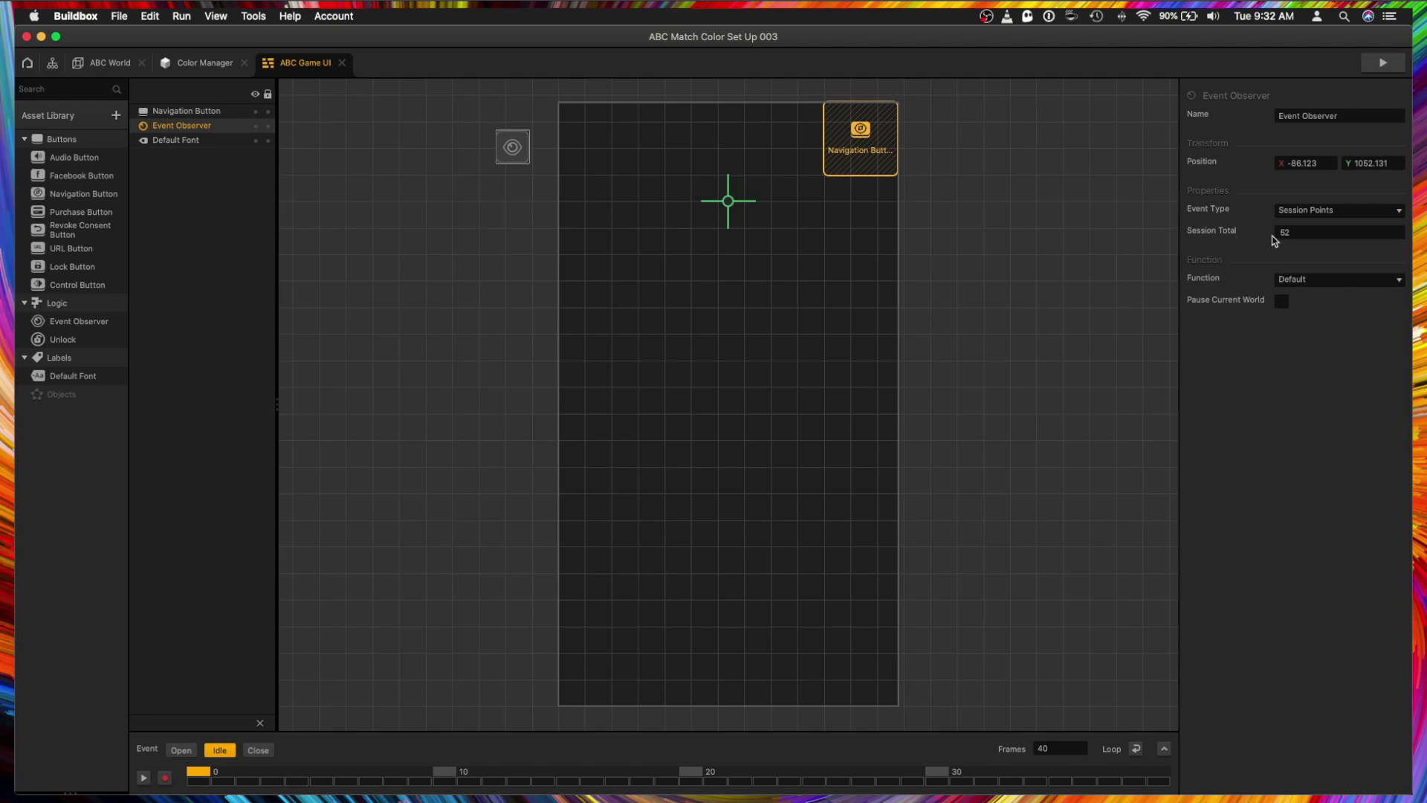
click(1301, 210)
click(1237, 234)
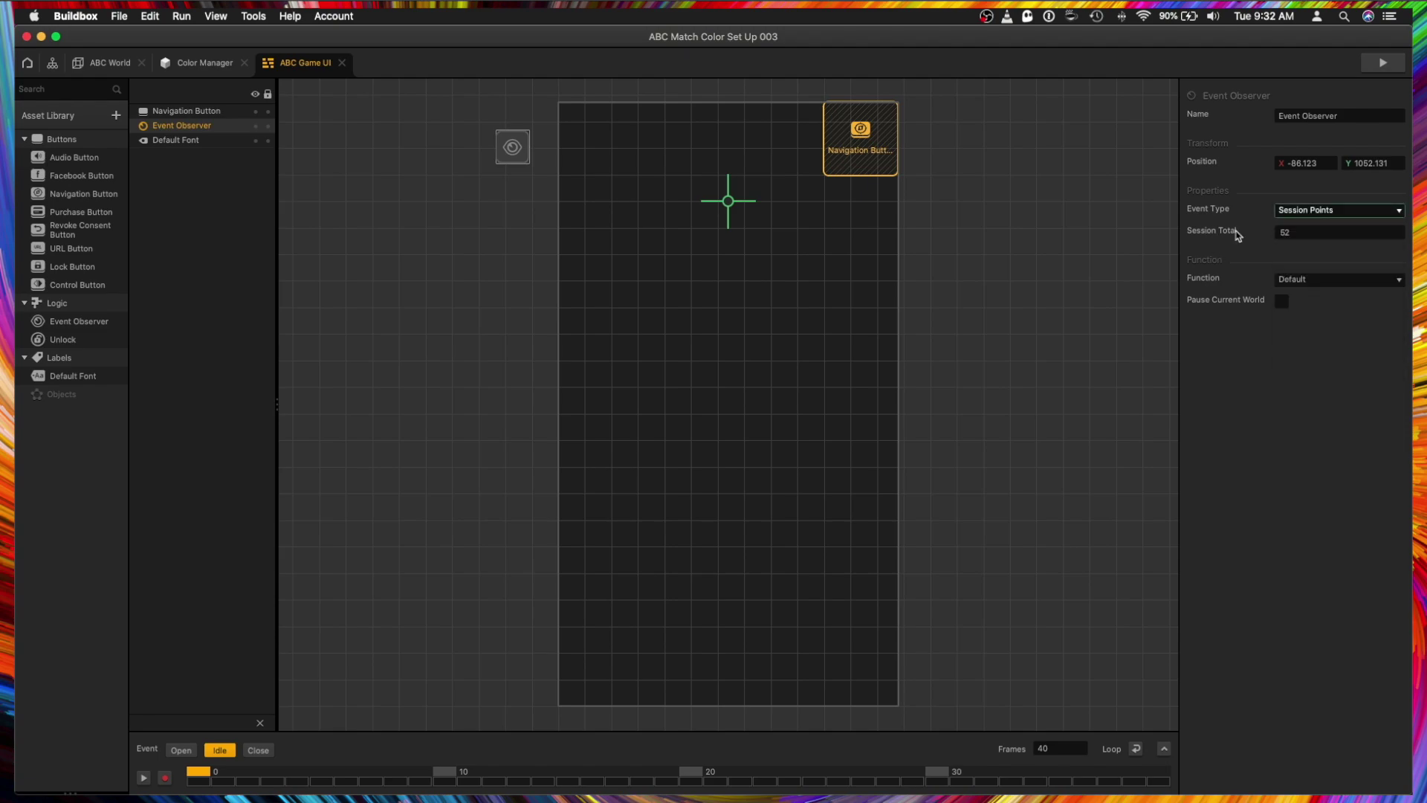
click(208, 64)
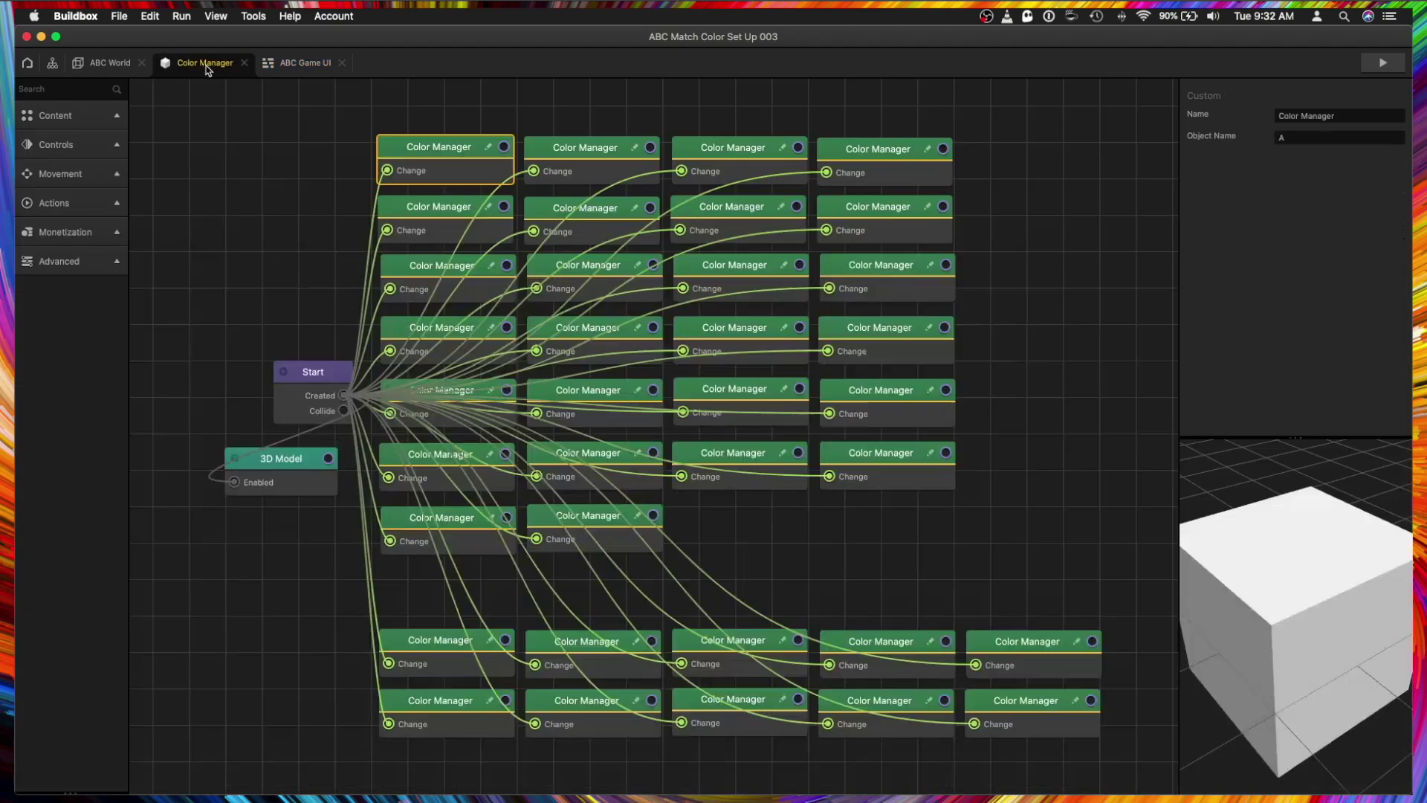
click(112, 66)
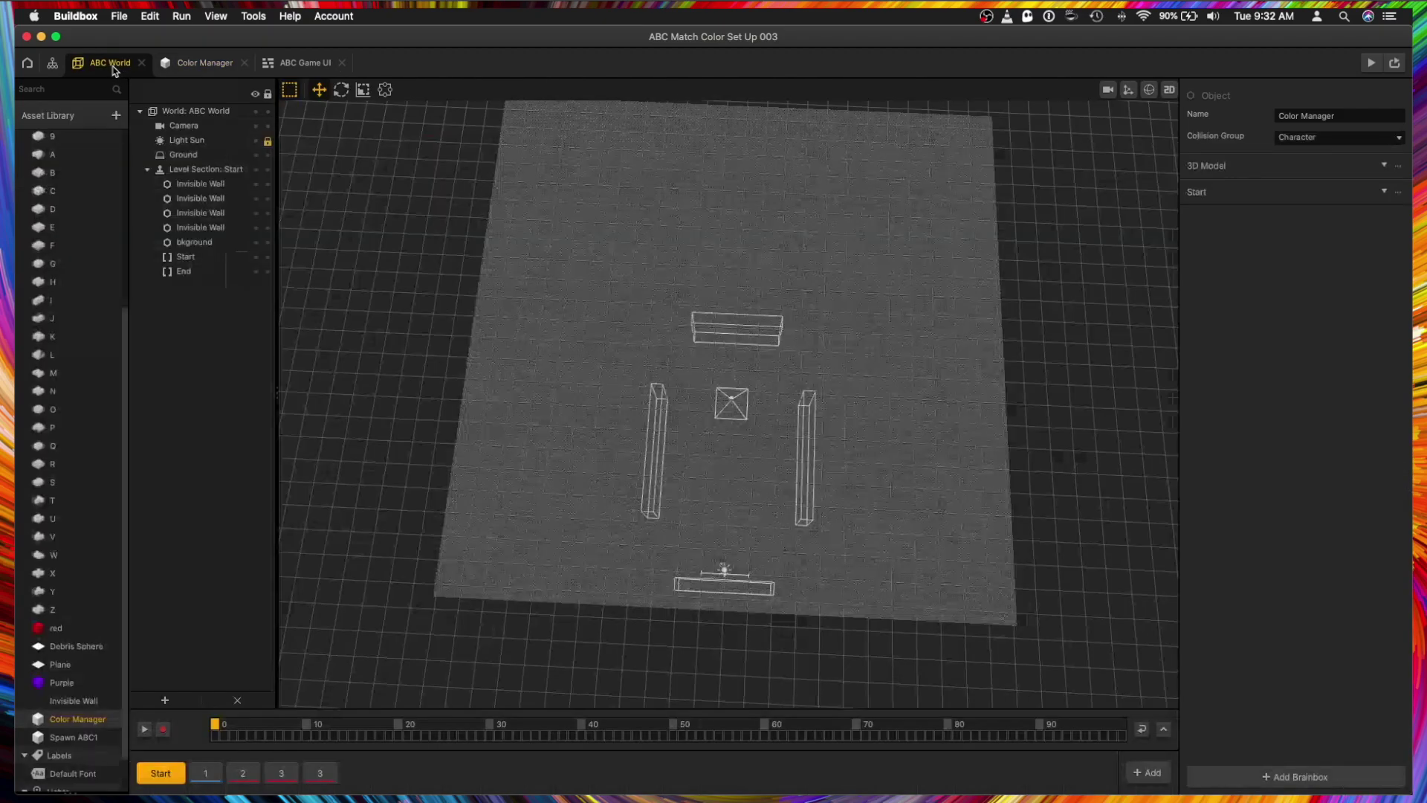
Open the A letter asset, return to ABC World, and start a fresh preview of the letter game.
double_click(68, 158)
click(918, 604)
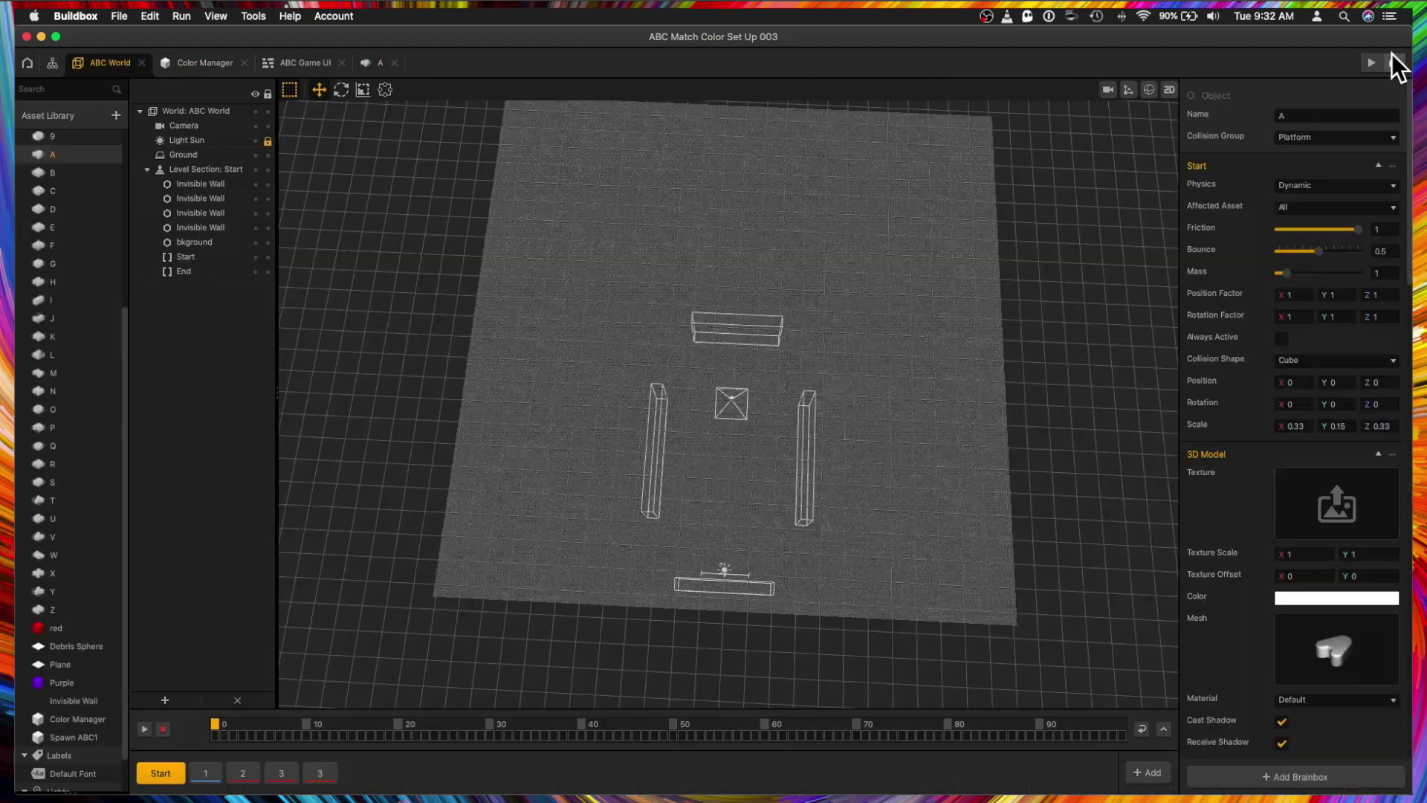
click(1371, 63)
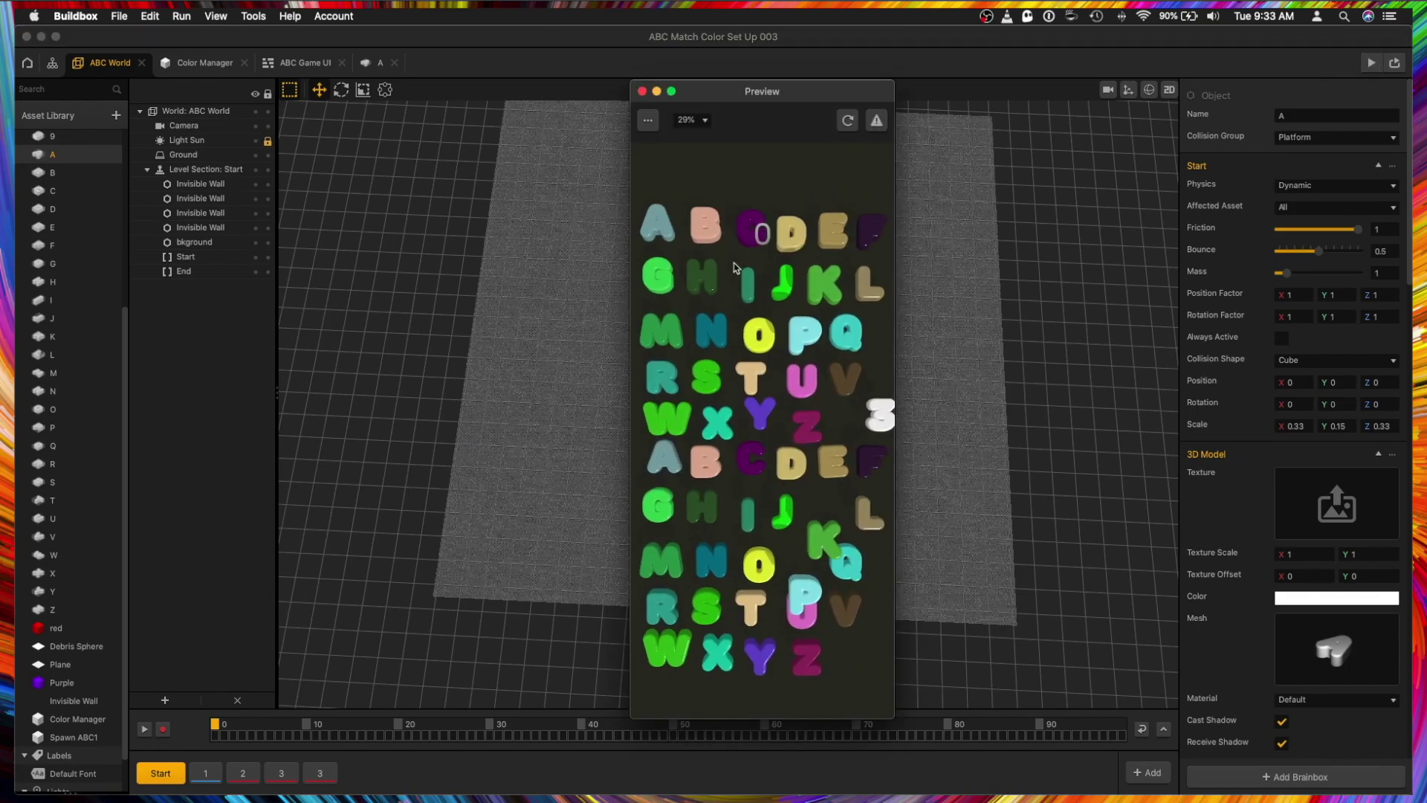
click(846, 122)
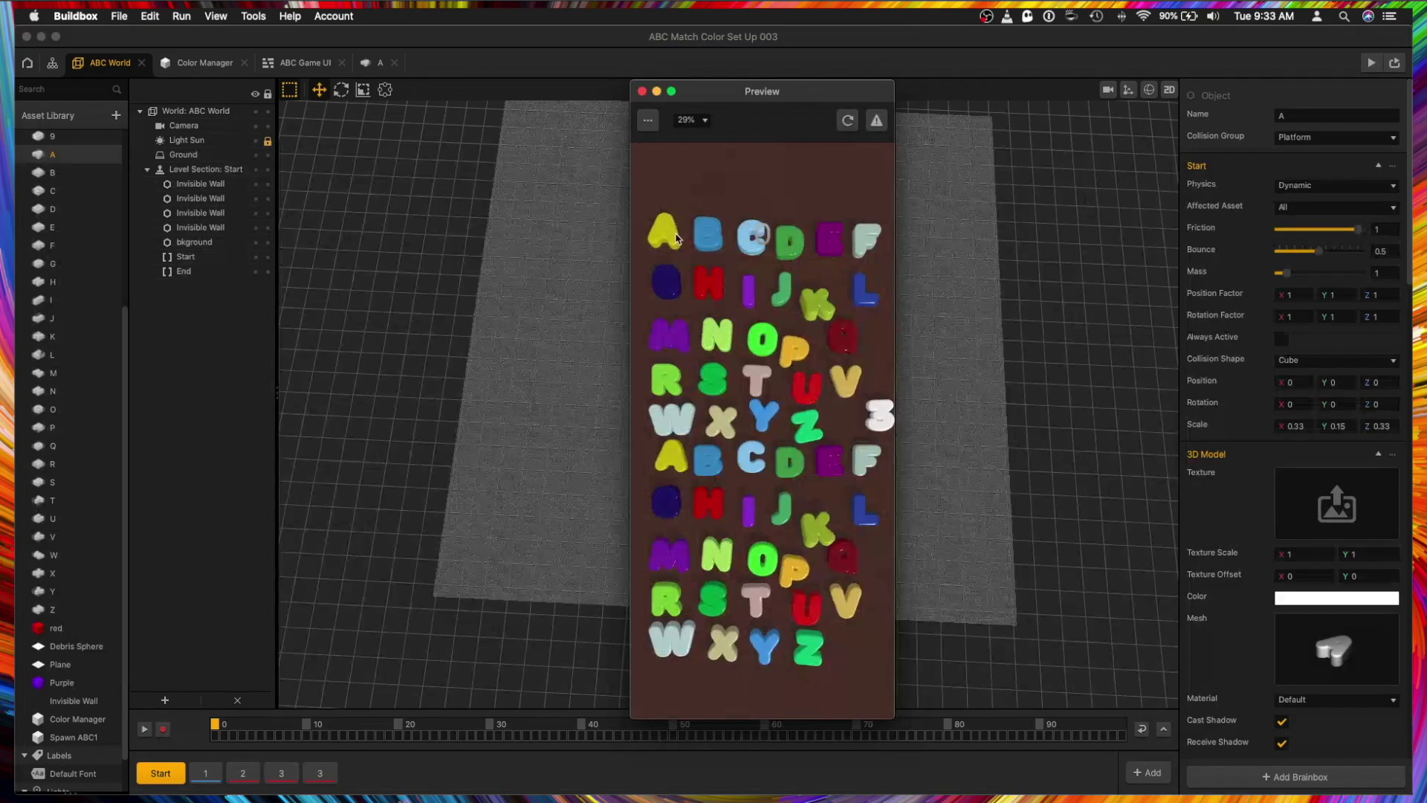
Drag letters onto their twins (A, B, E, F, L, J, I, O, H and others) to clear the level.
drag(669, 236, 677, 321)
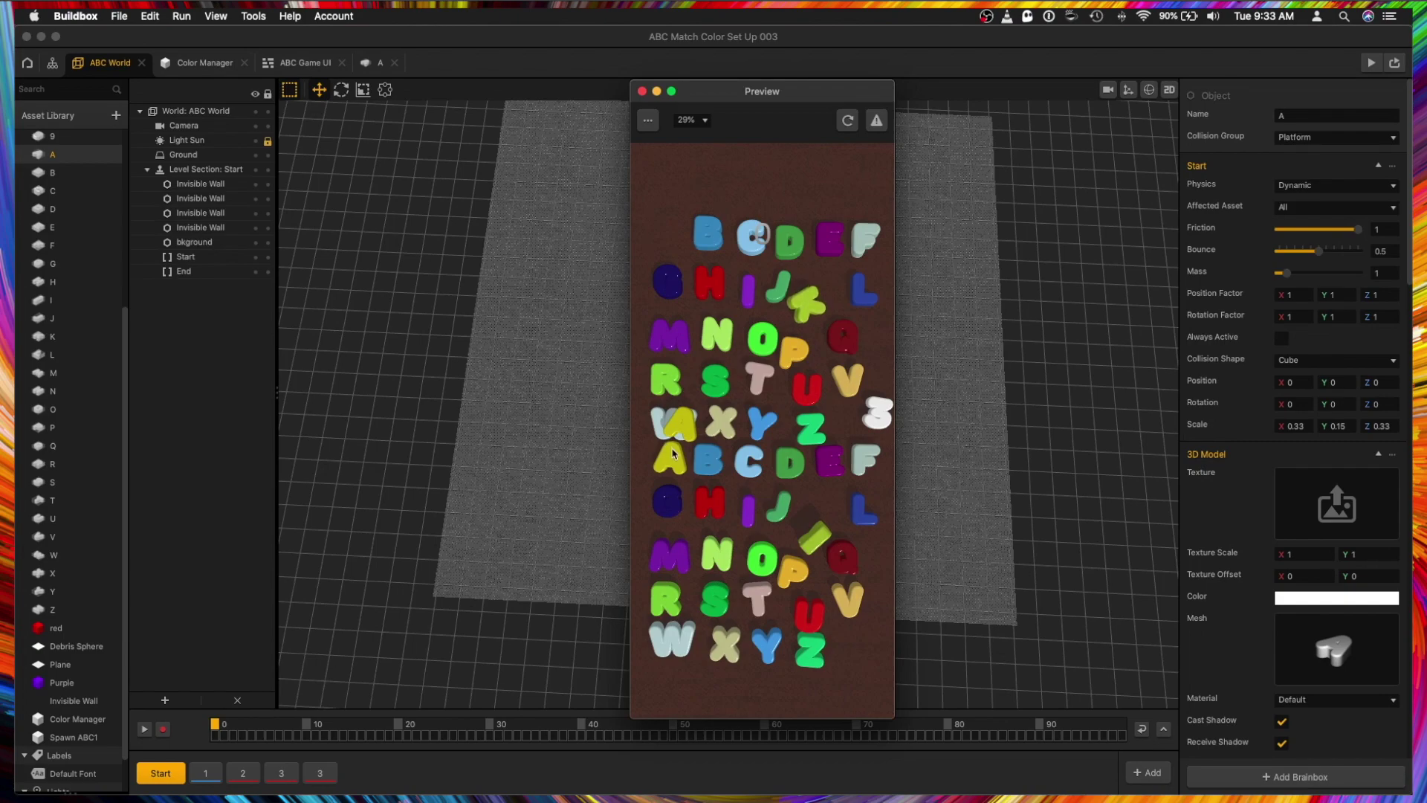
drag(673, 454, 702, 257)
drag(760, 557, 760, 349)
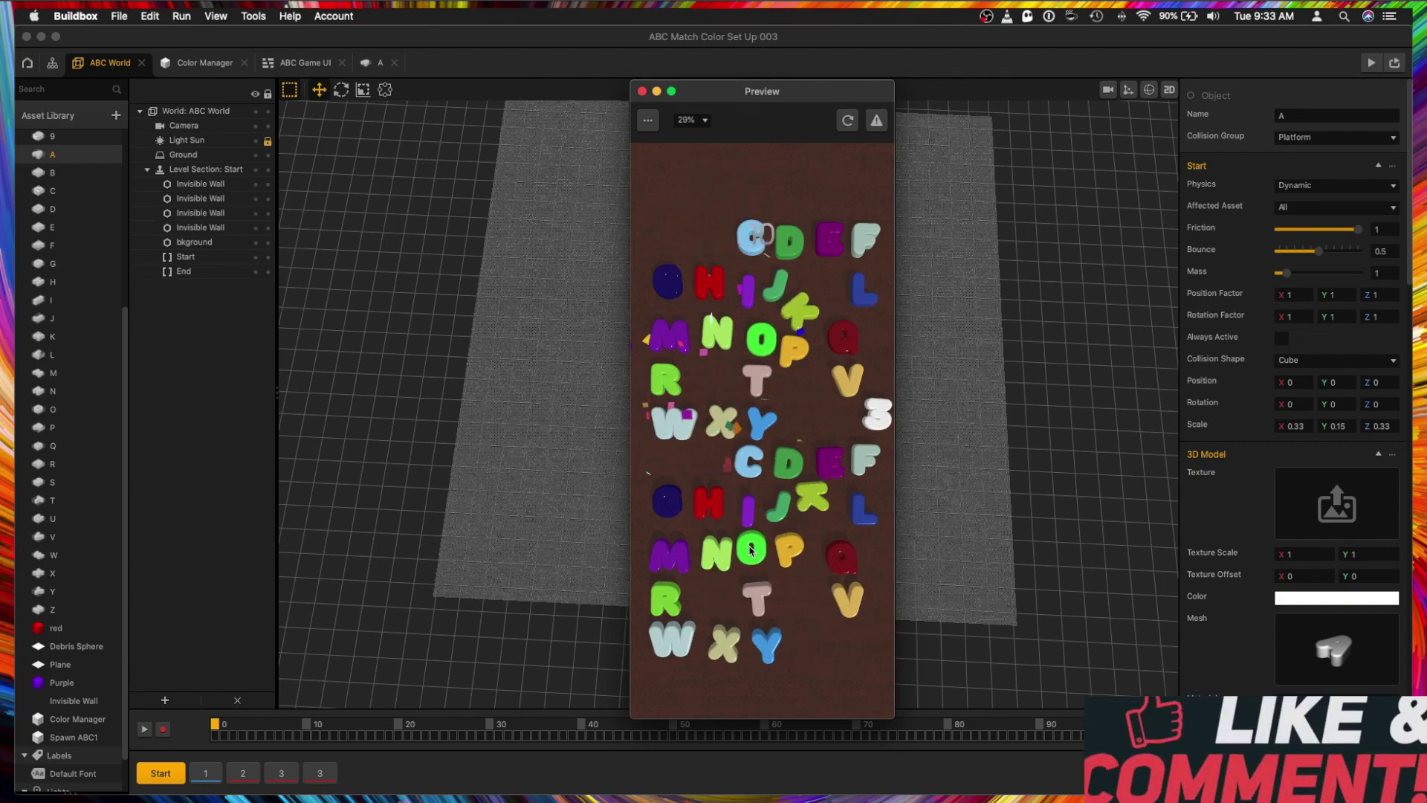
drag(766, 644, 761, 435)
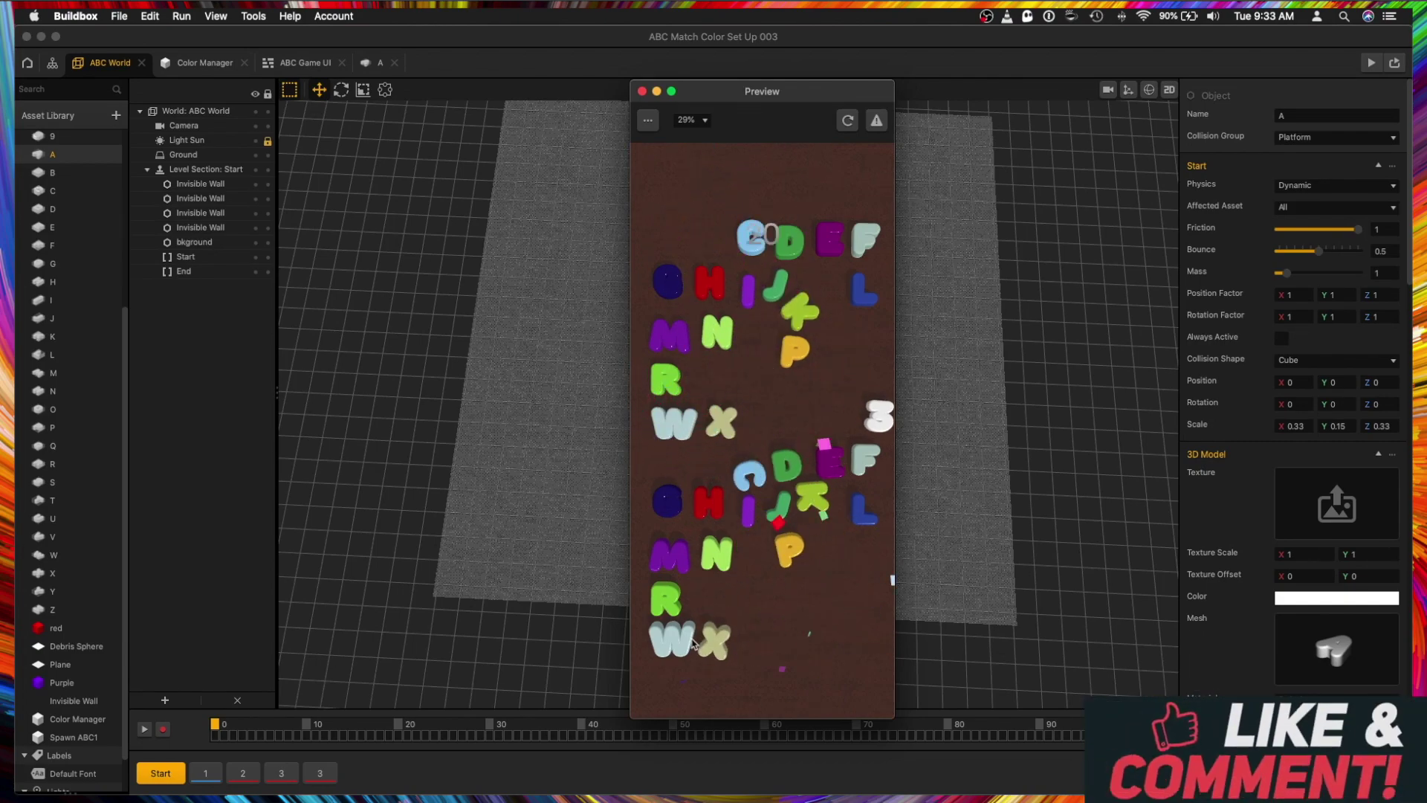
drag(673, 640, 674, 435)
drag(715, 553, 716, 342)
drag(718, 642, 722, 431)
drag(668, 500, 675, 277)
drag(788, 550, 794, 356)
drag(812, 497, 801, 312)
drag(829, 448, 829, 245)
drag(865, 459, 864, 249)
drag(860, 511, 862, 298)
drag(778, 507, 769, 275)
drag(749, 512, 748, 297)
drag(660, 350, 669, 297)
drag(709, 280, 725, 236)
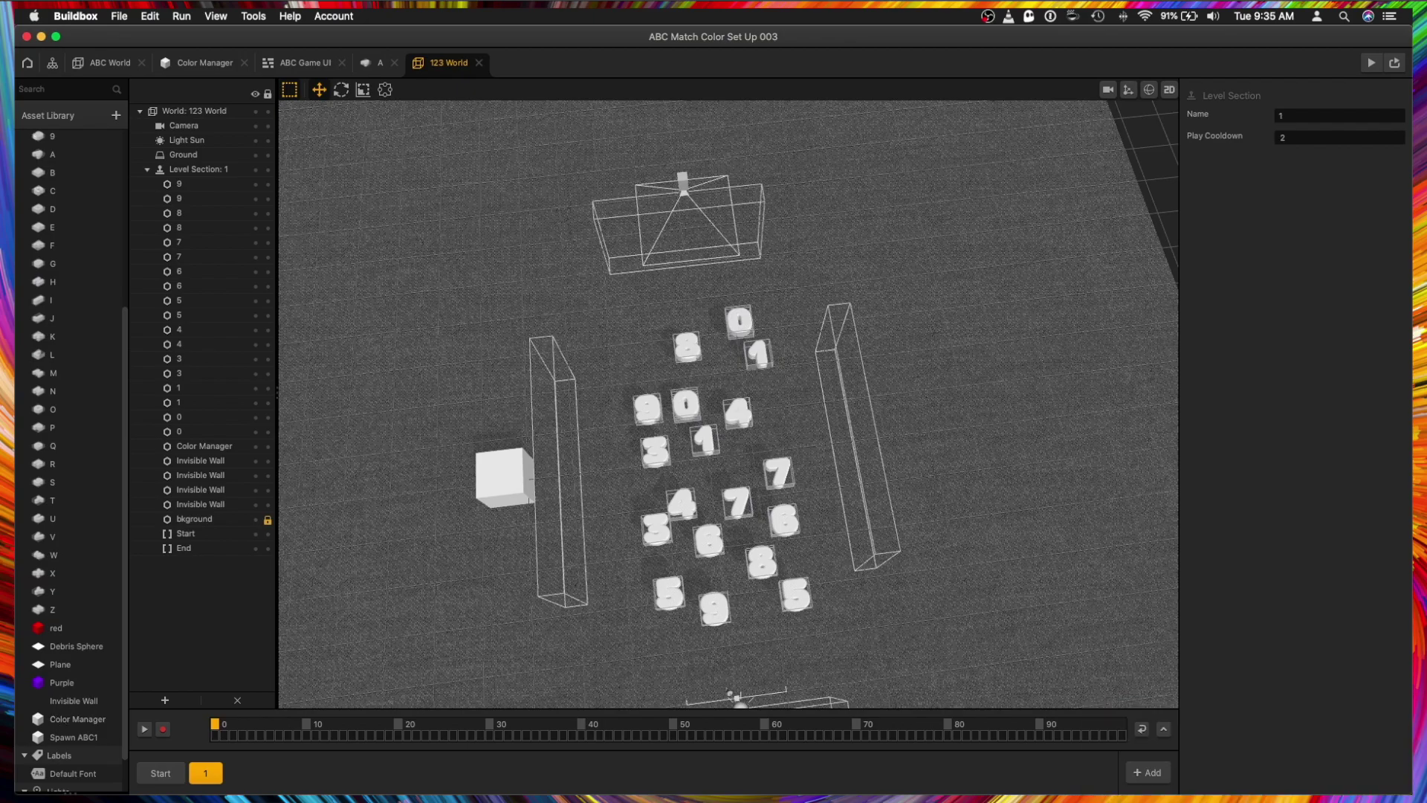
Place the 3 block beside MATCH and the D block right of the 3 to spell MATCH 3D.
scroll(730, 553, up, 5)
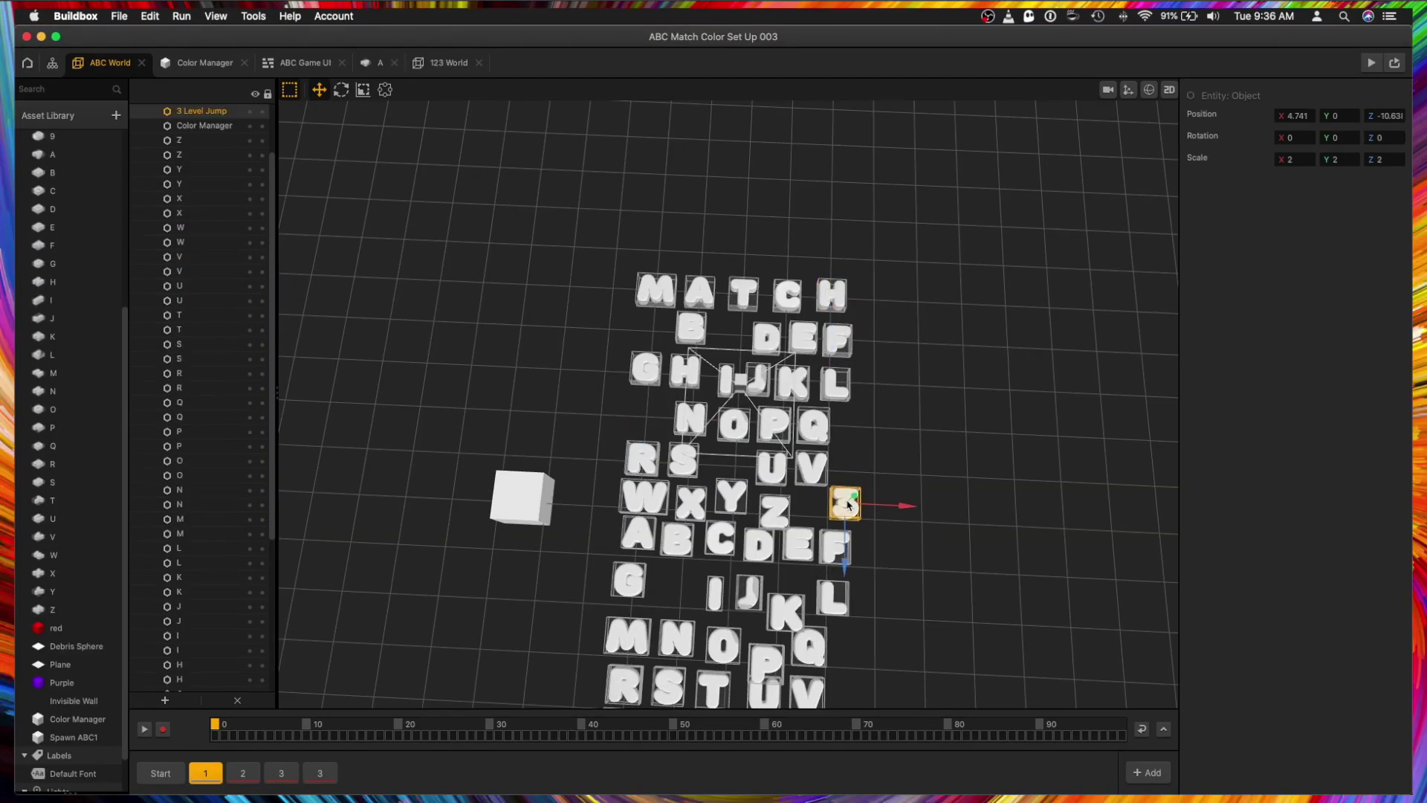
drag(895, 372, 882, 299)
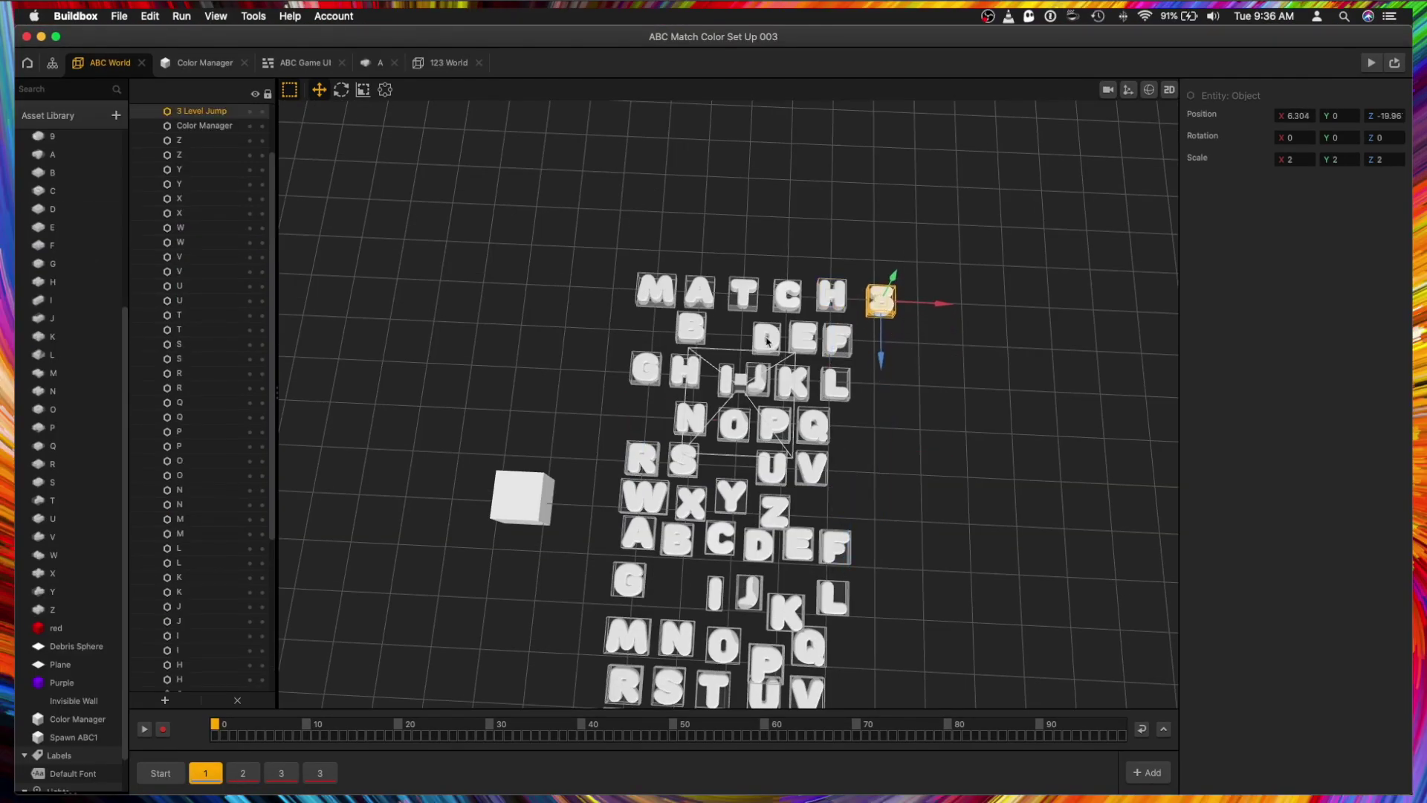
click(768, 339)
drag(768, 339, 920, 295)
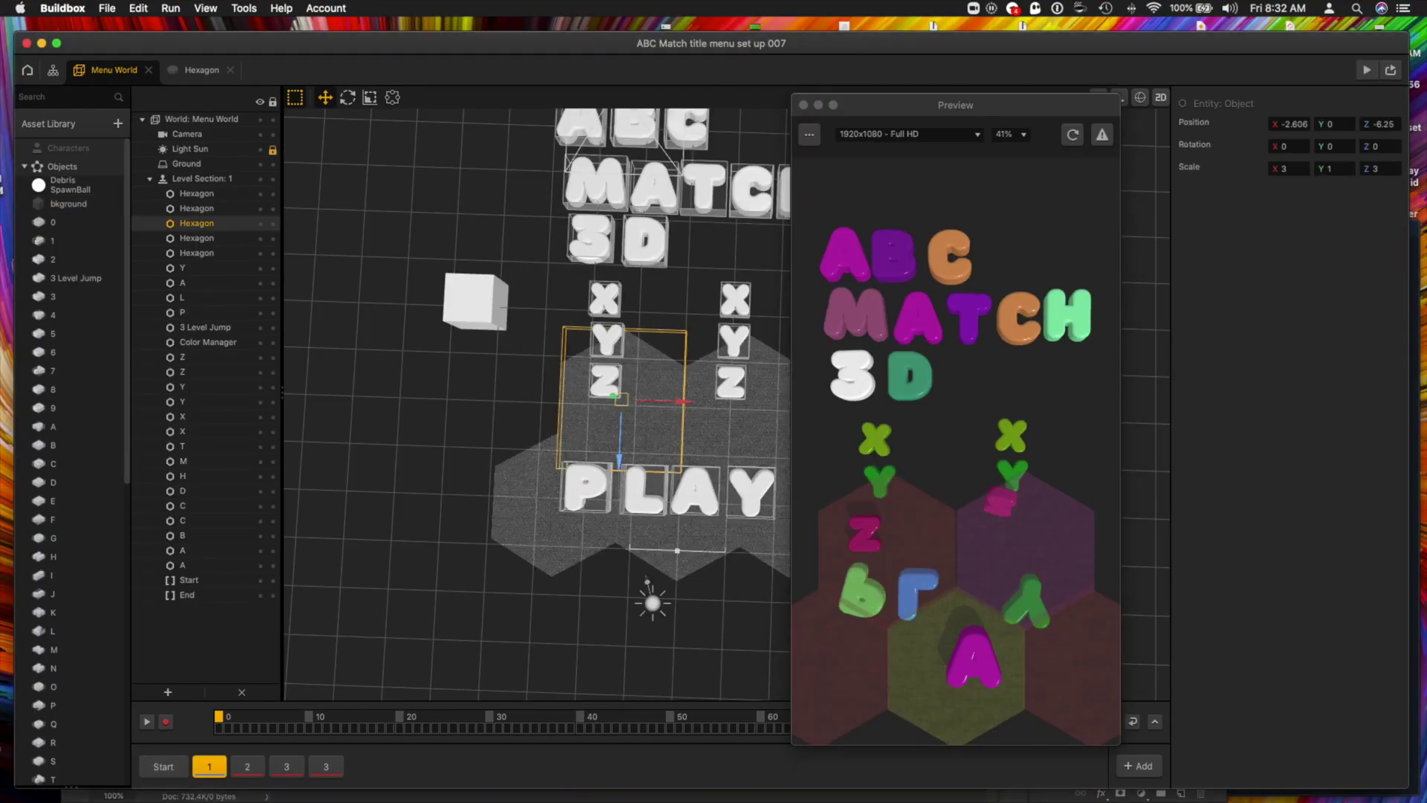
Select two hexagon background pieces, then match the C, Y and Z letter pairs in the preview.
click(196, 208)
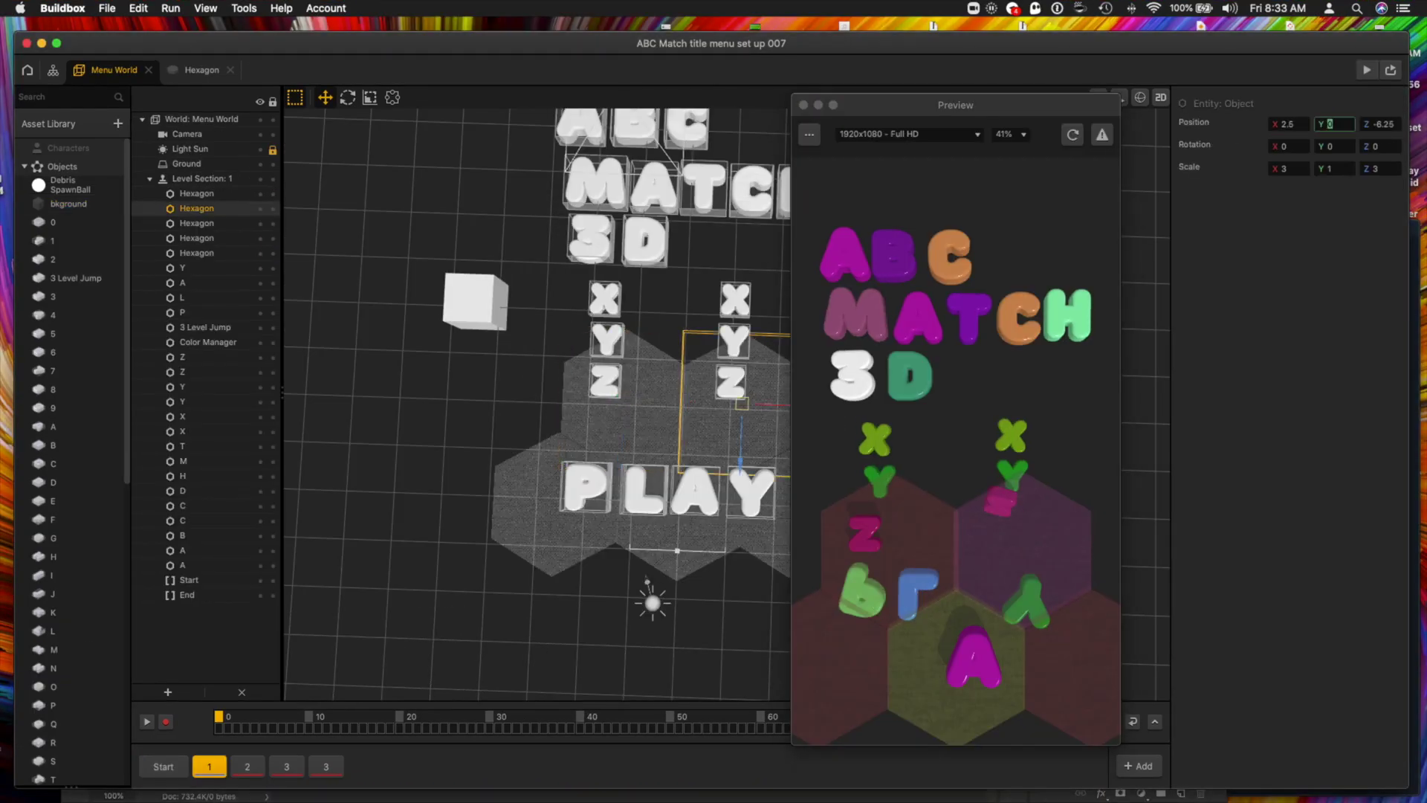
click(197, 223)
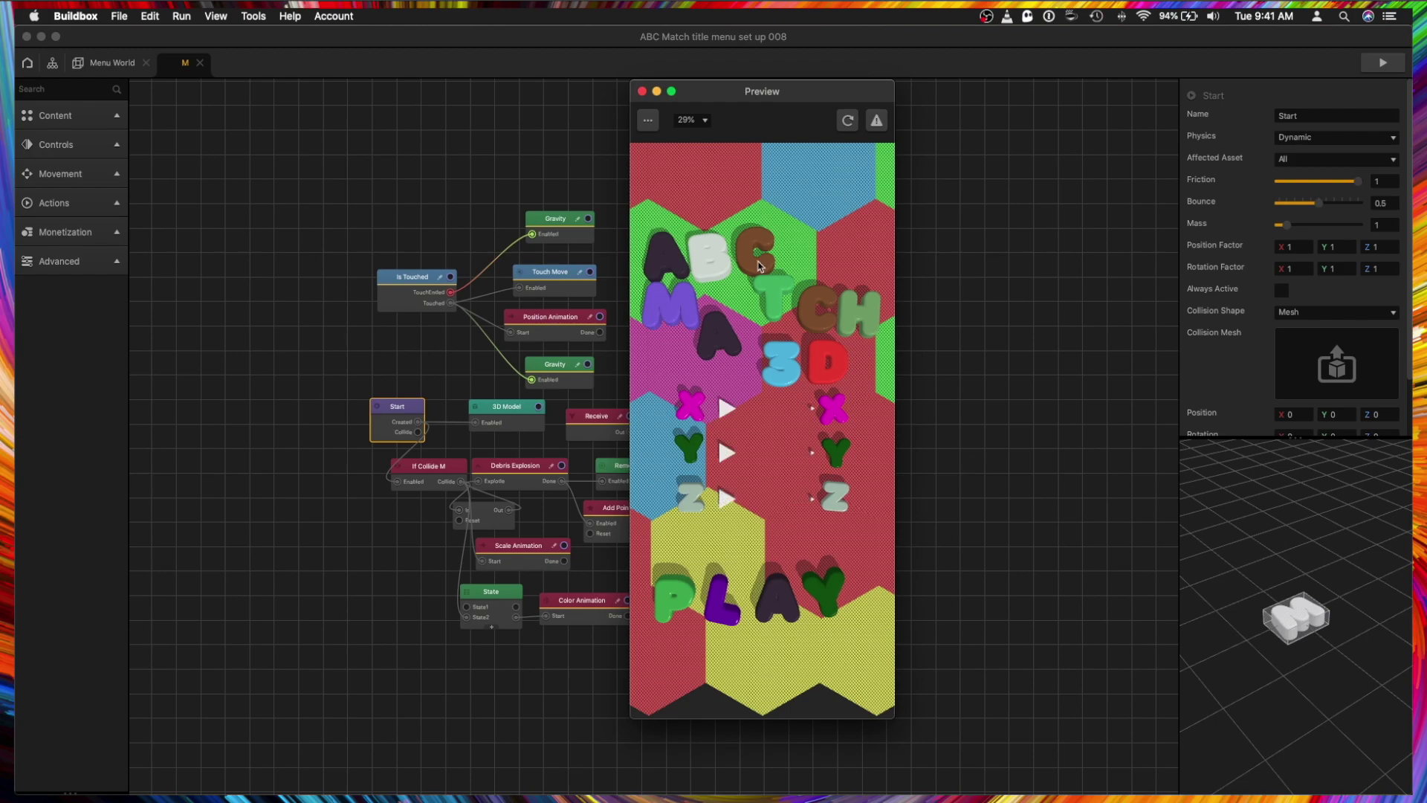
drag(758, 263, 801, 300)
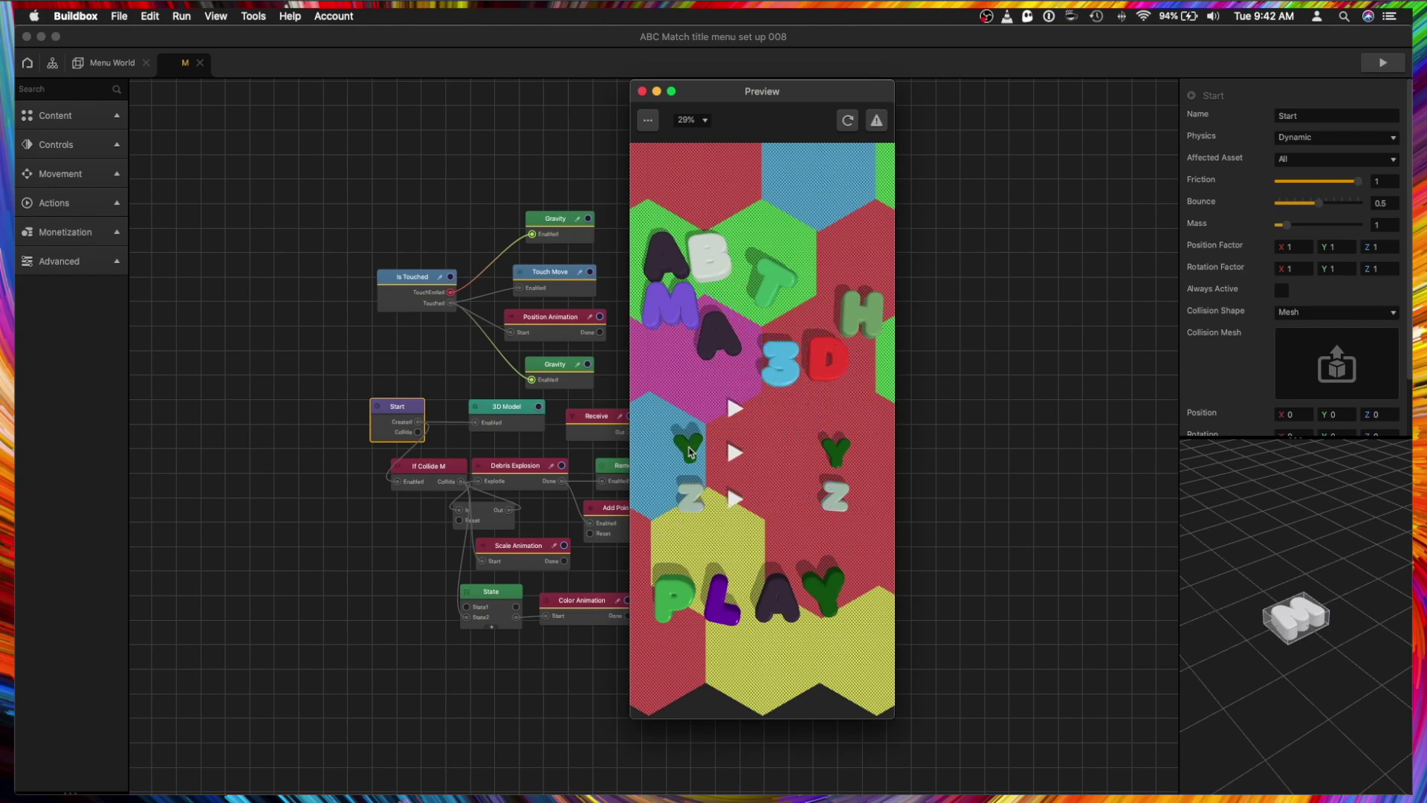
click(823, 456)
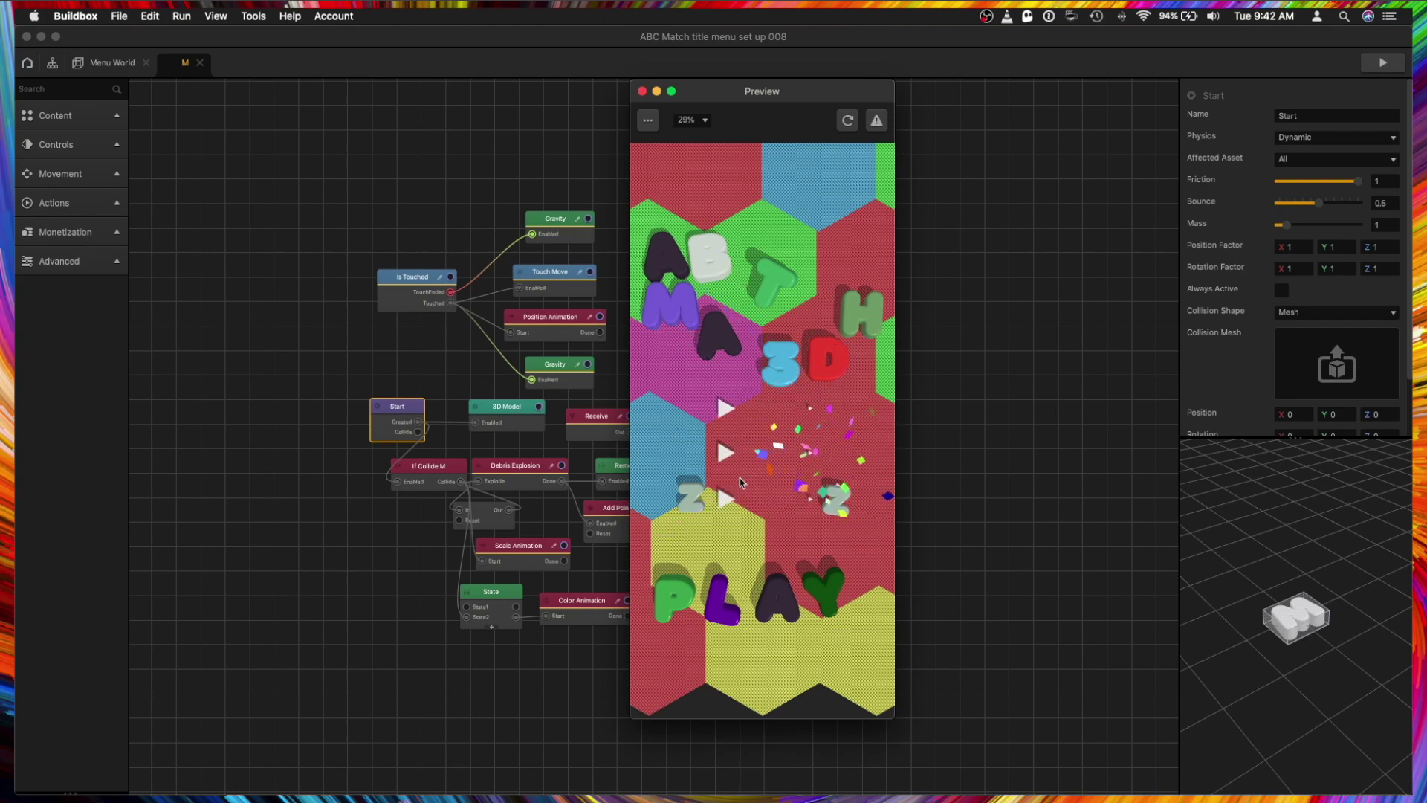
click(786, 500)
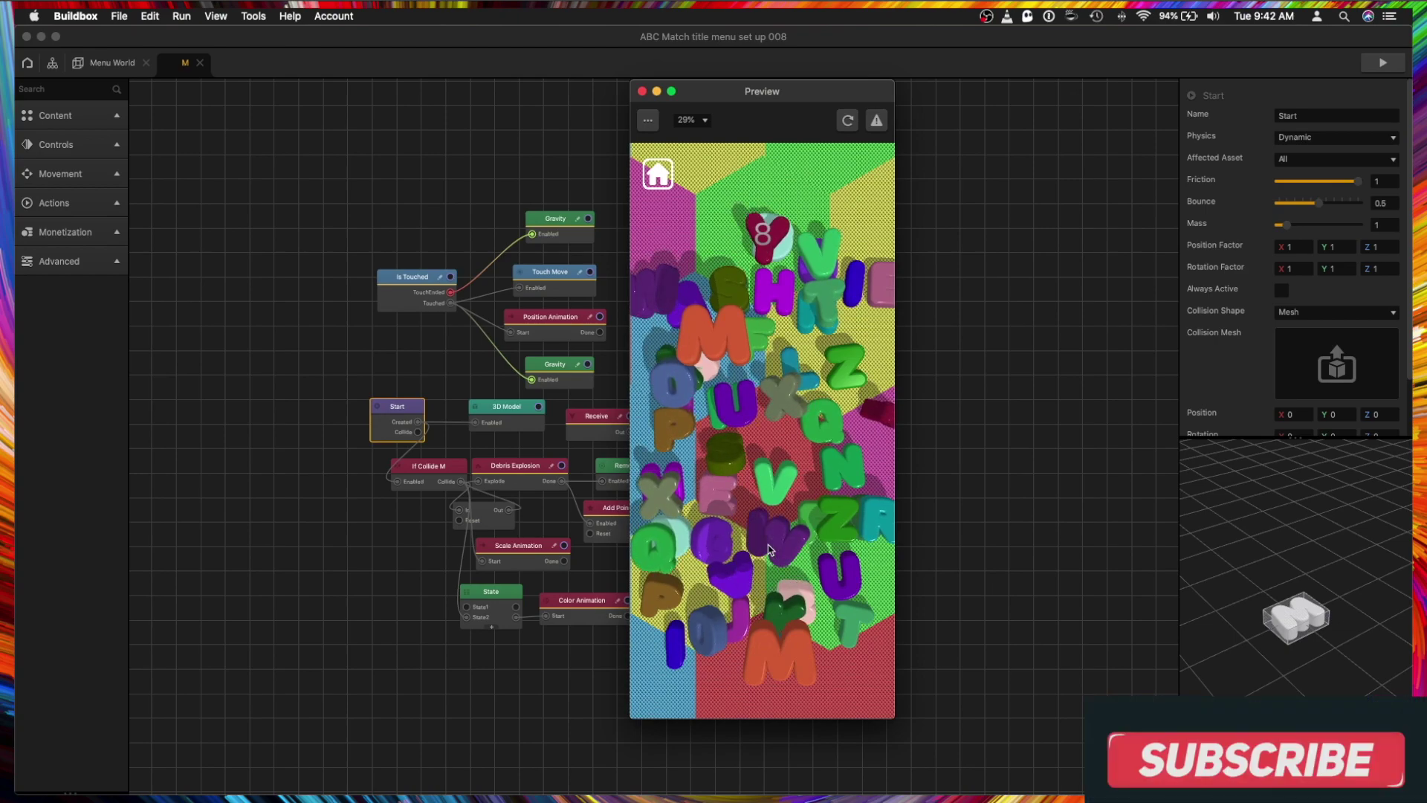
Return to the title menu, play the numbers game matching the 3s and 8s, then start a new round.
click(875, 165)
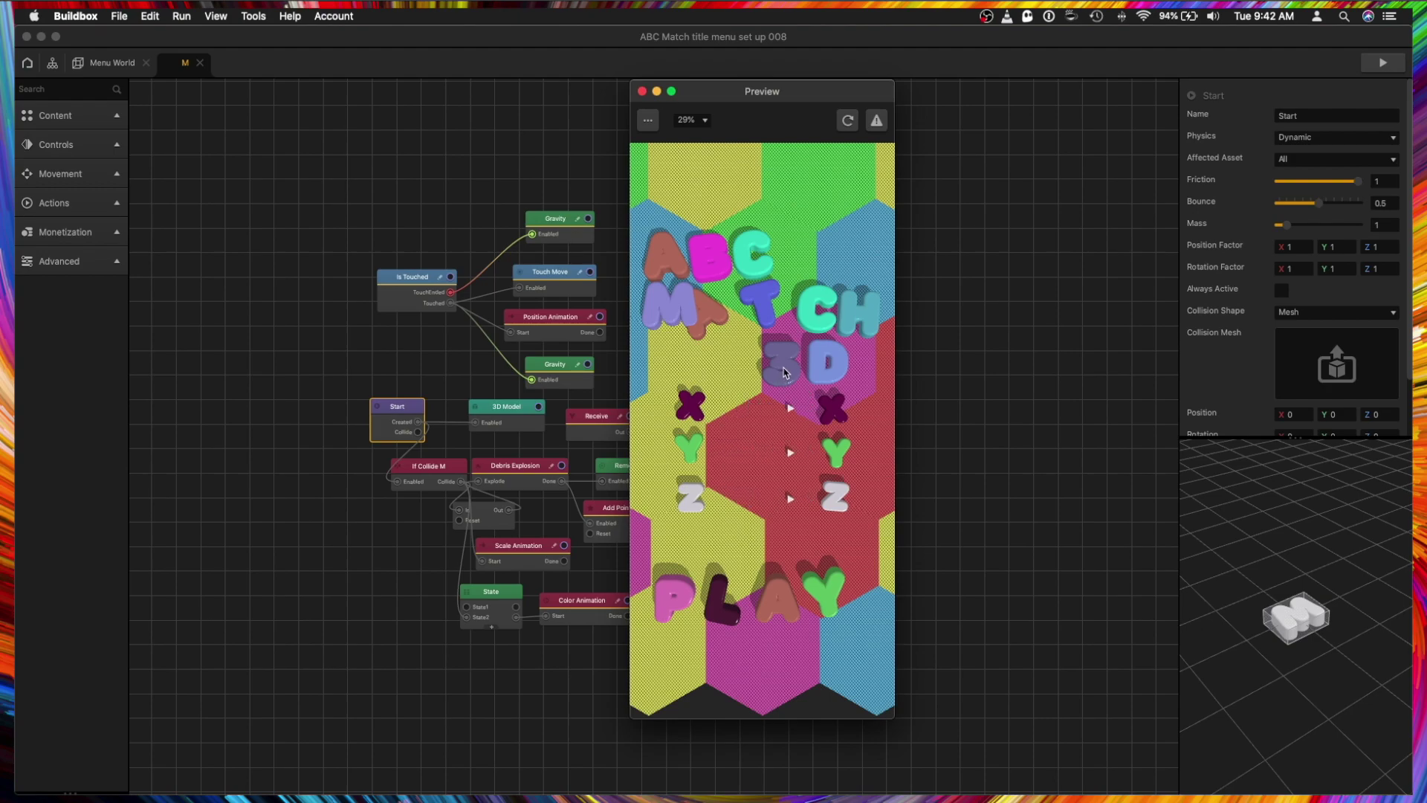
click(782, 370)
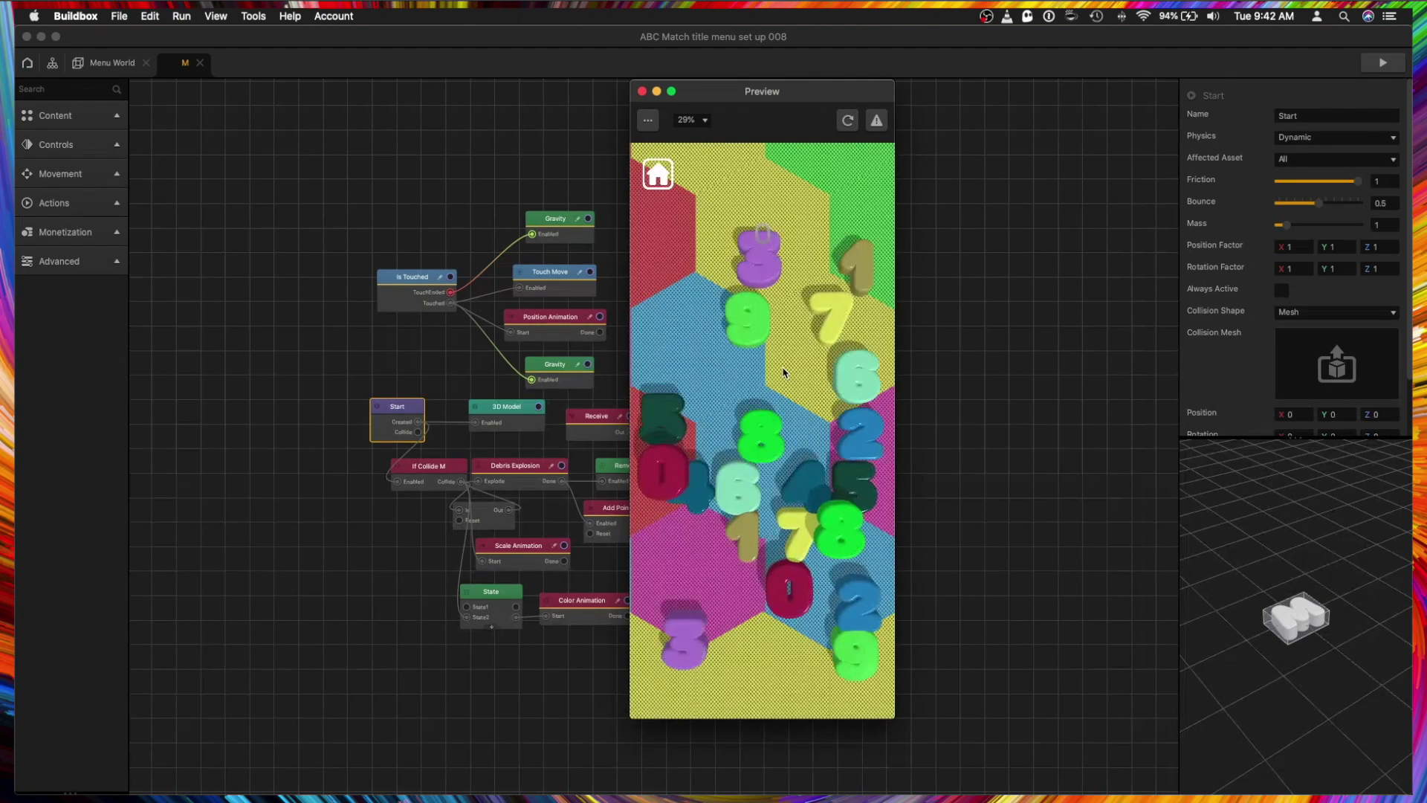
drag(703, 650, 729, 446)
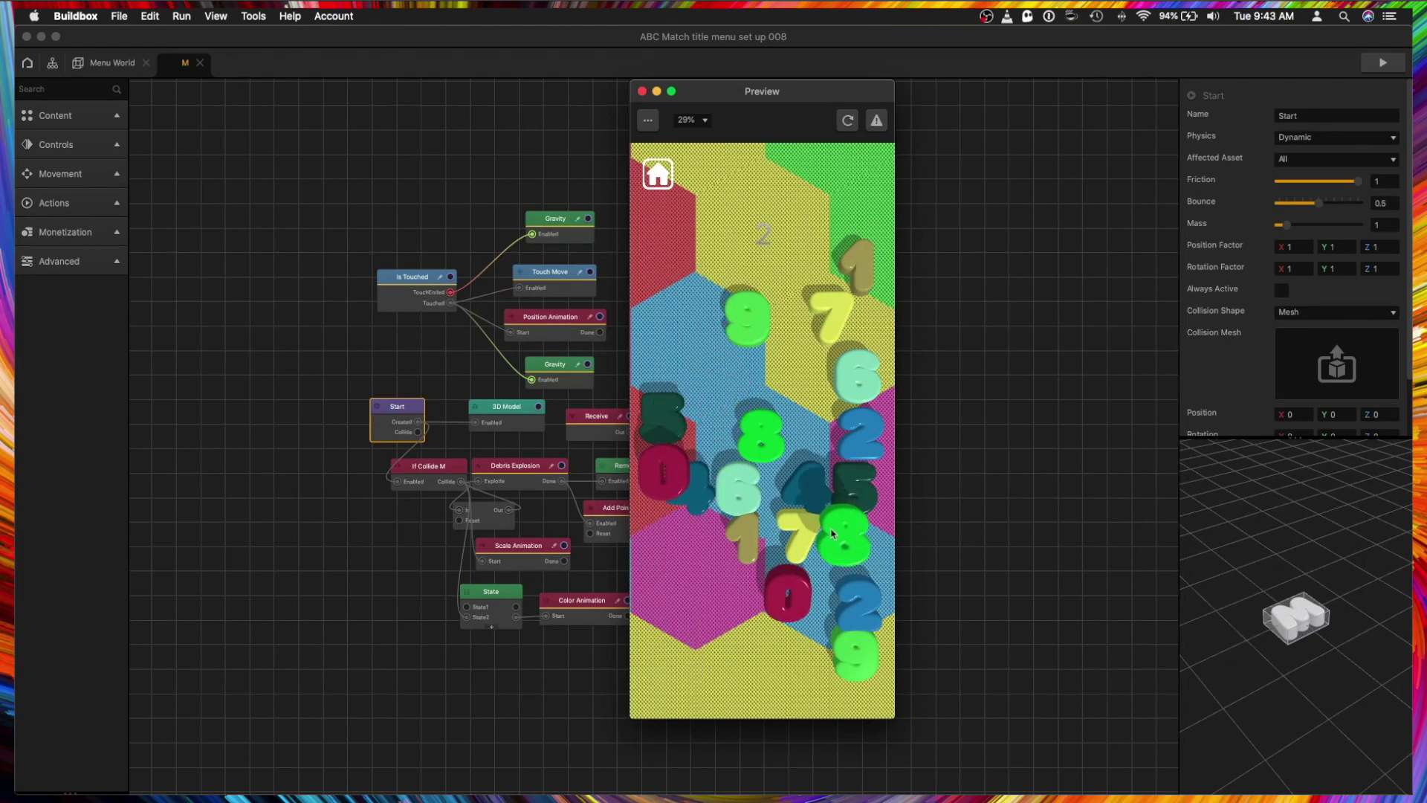
drag(840, 529, 804, 479)
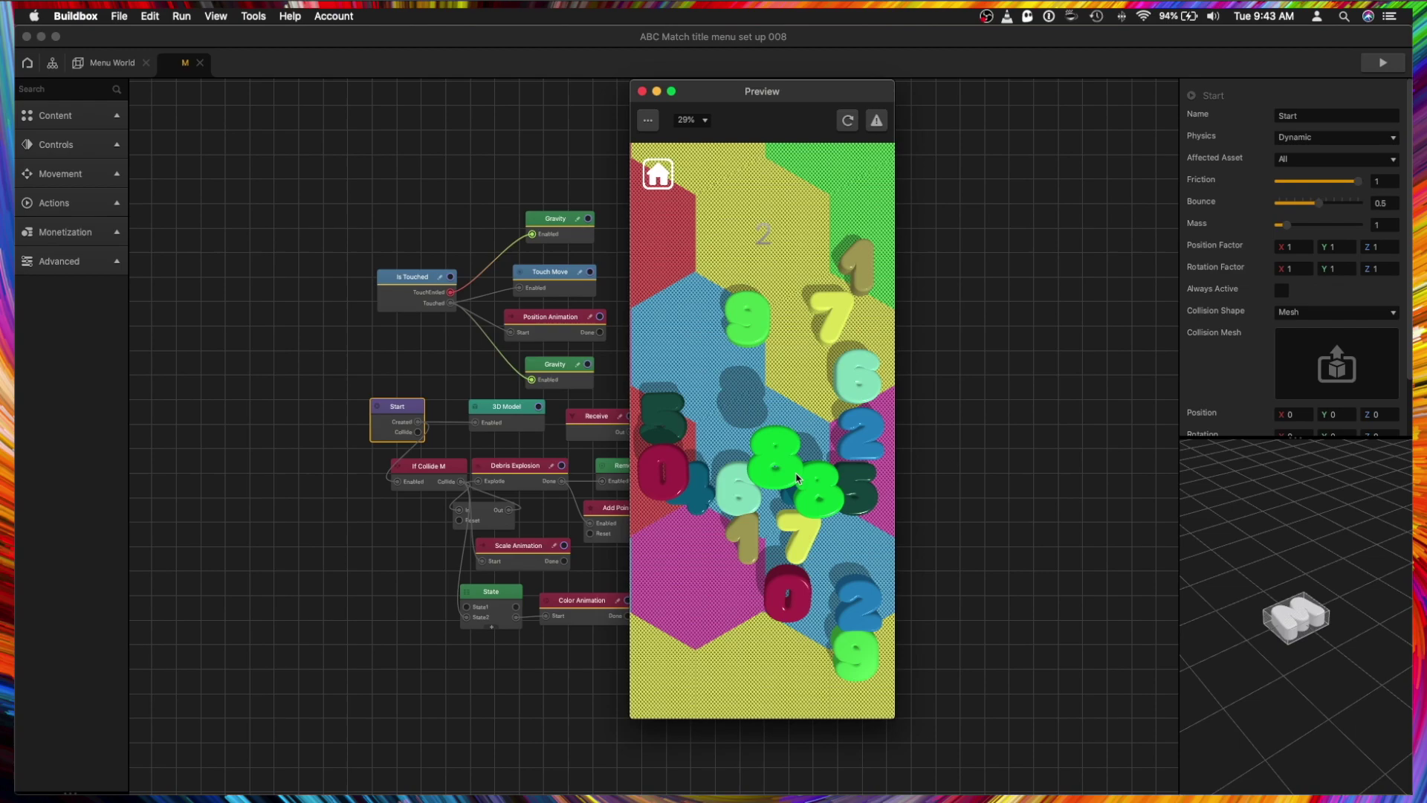
drag(854, 652, 830, 532)
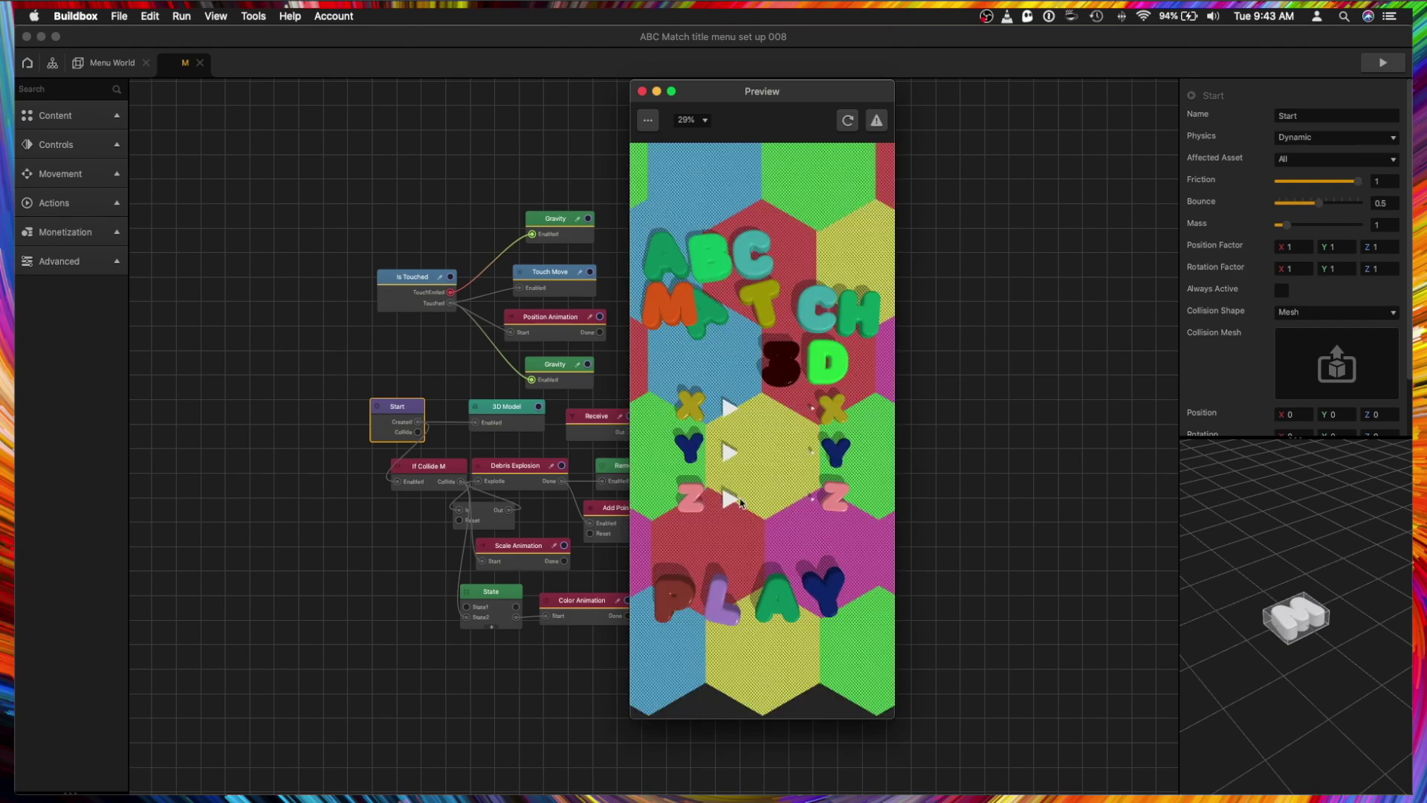
click(788, 639)
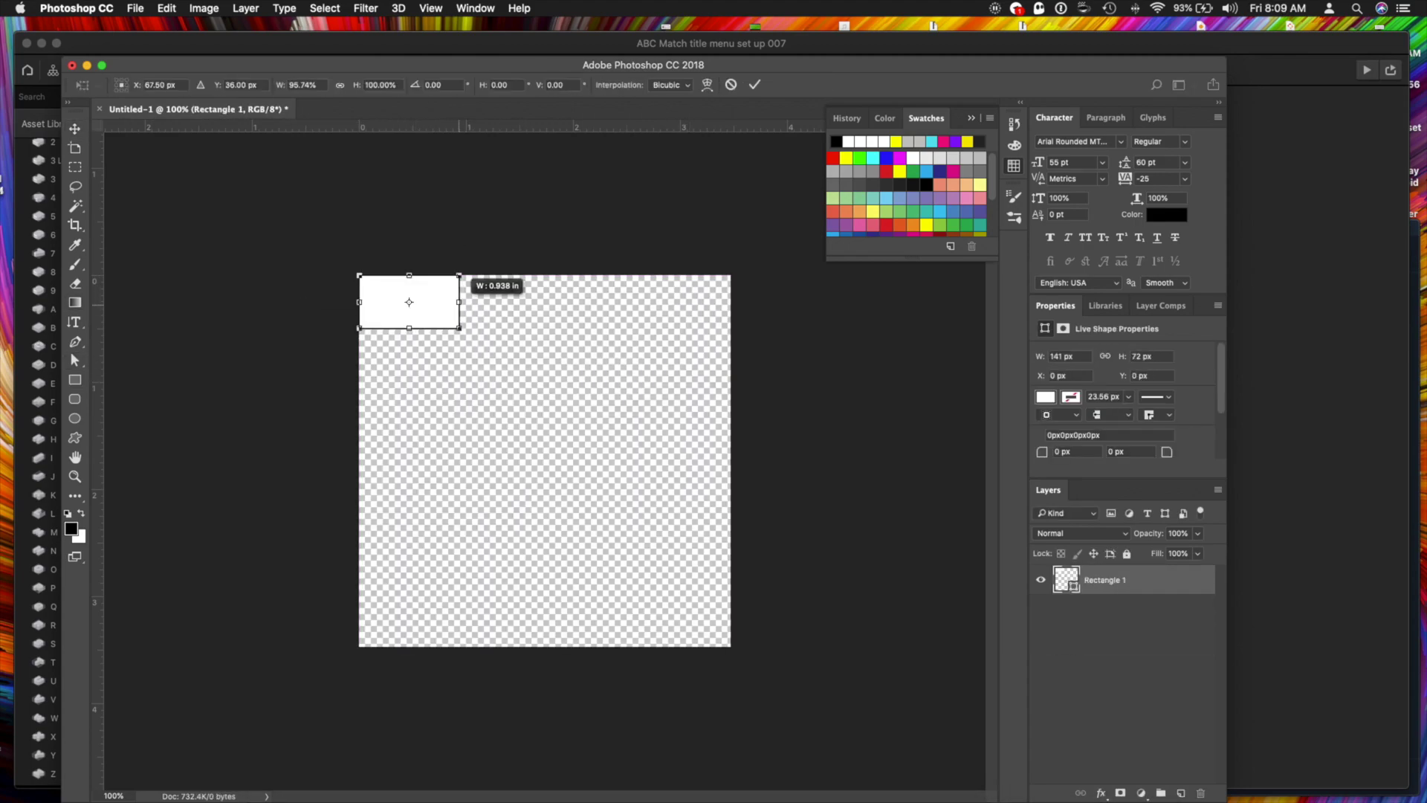
Drag the rectangle's bottom-left anchor to skew it into a trapezoid.
drag(384, 328, 384, 328)
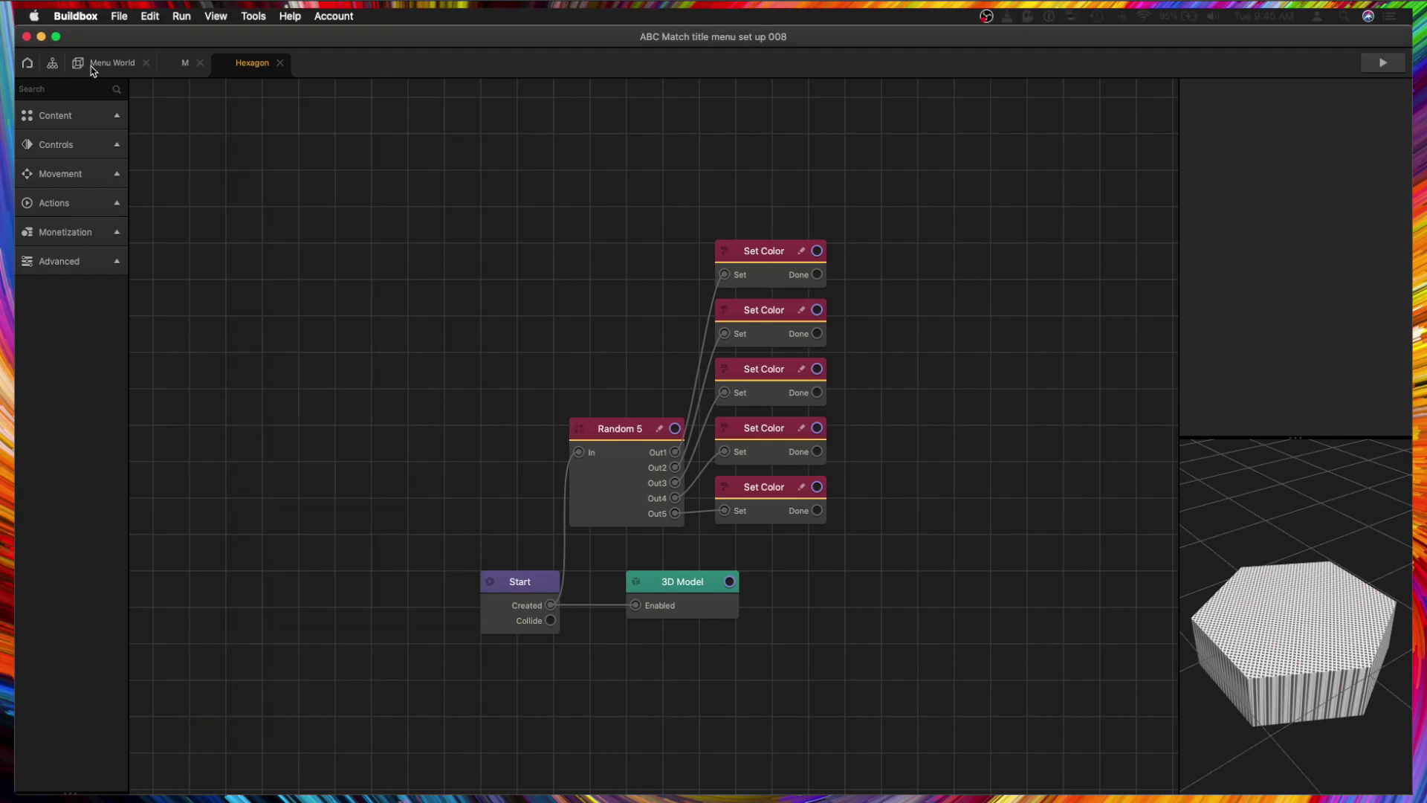
Browse the Menu World and shape library, then inspect the Hexagon's Start node and 3D Model texture.
click(111, 62)
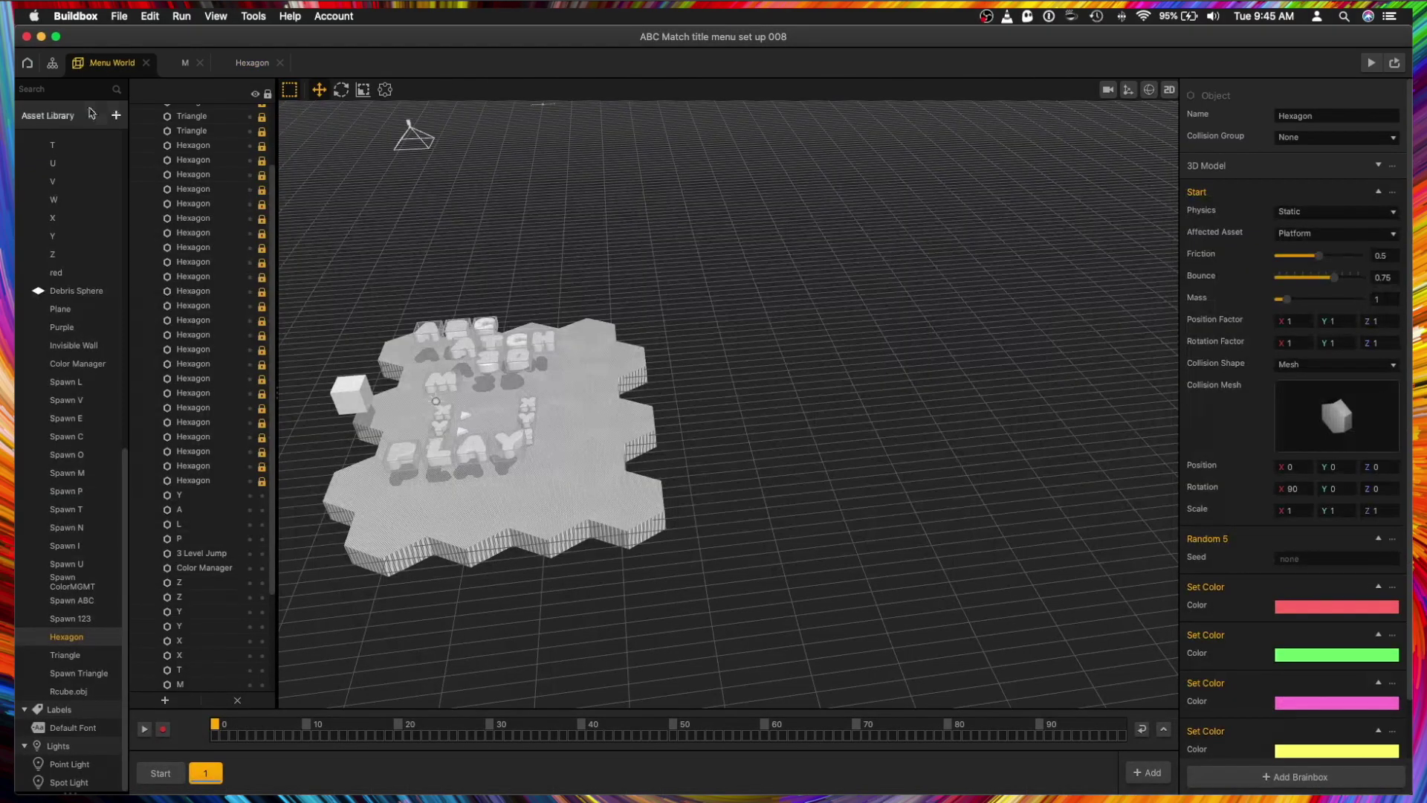
click(54, 117)
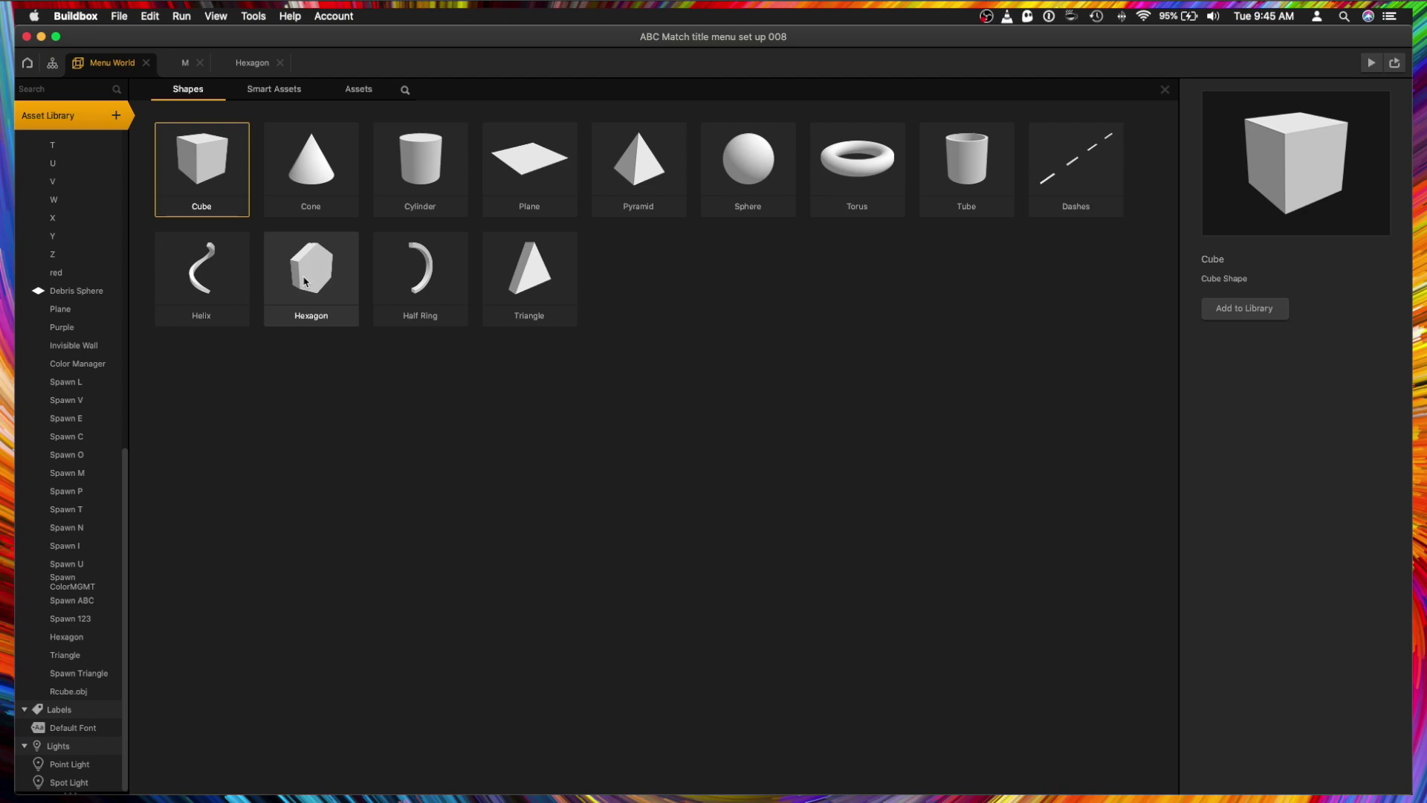
click(256, 64)
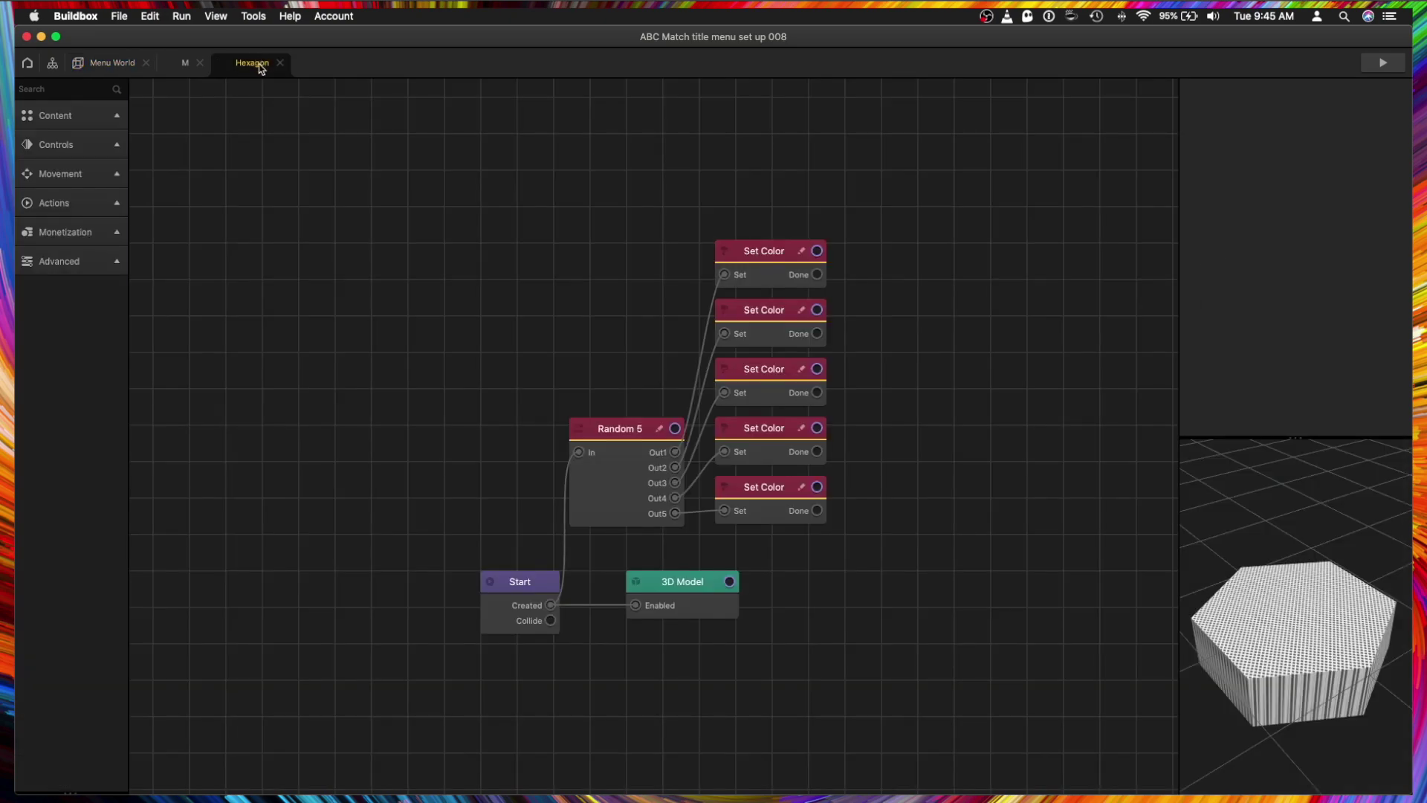
click(528, 585)
click(727, 581)
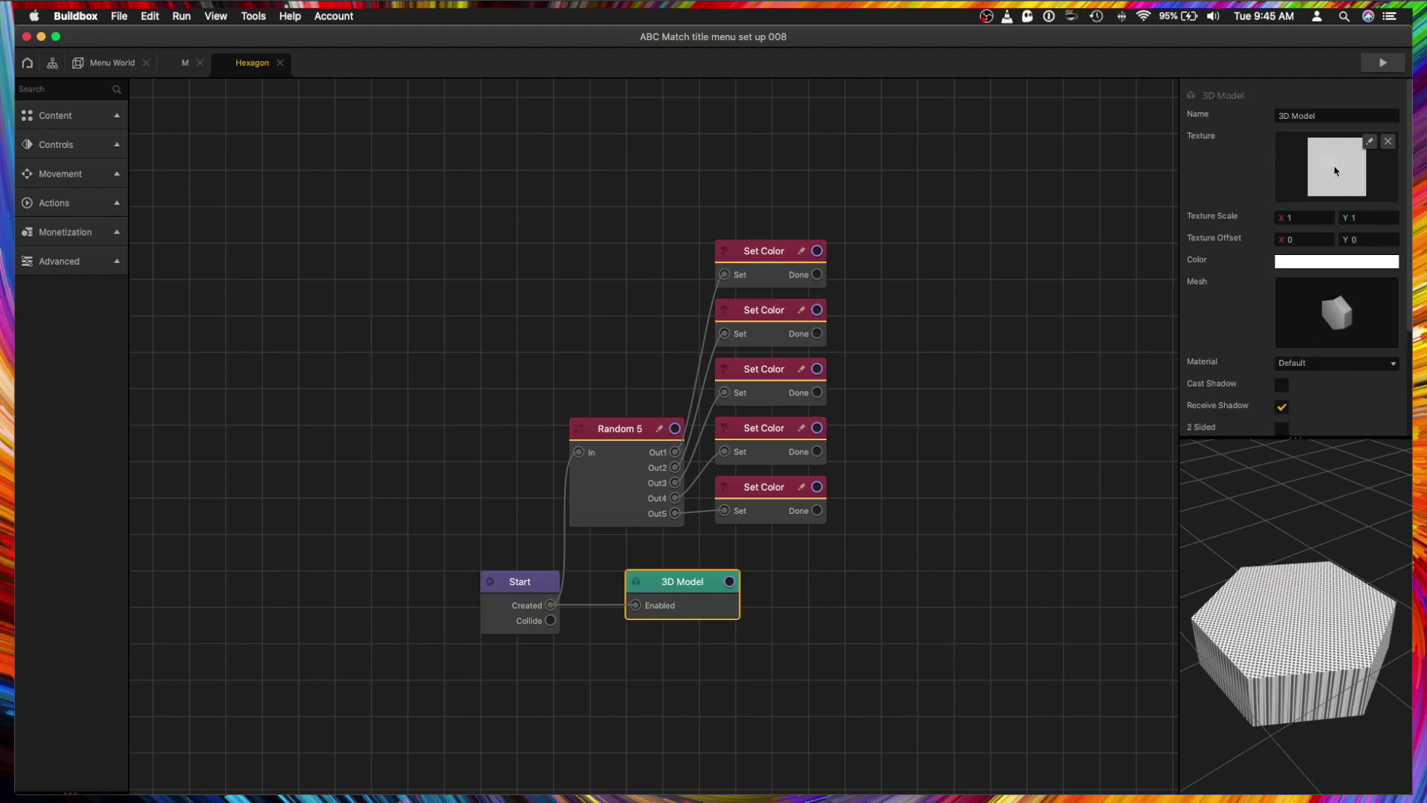
click(1370, 142)
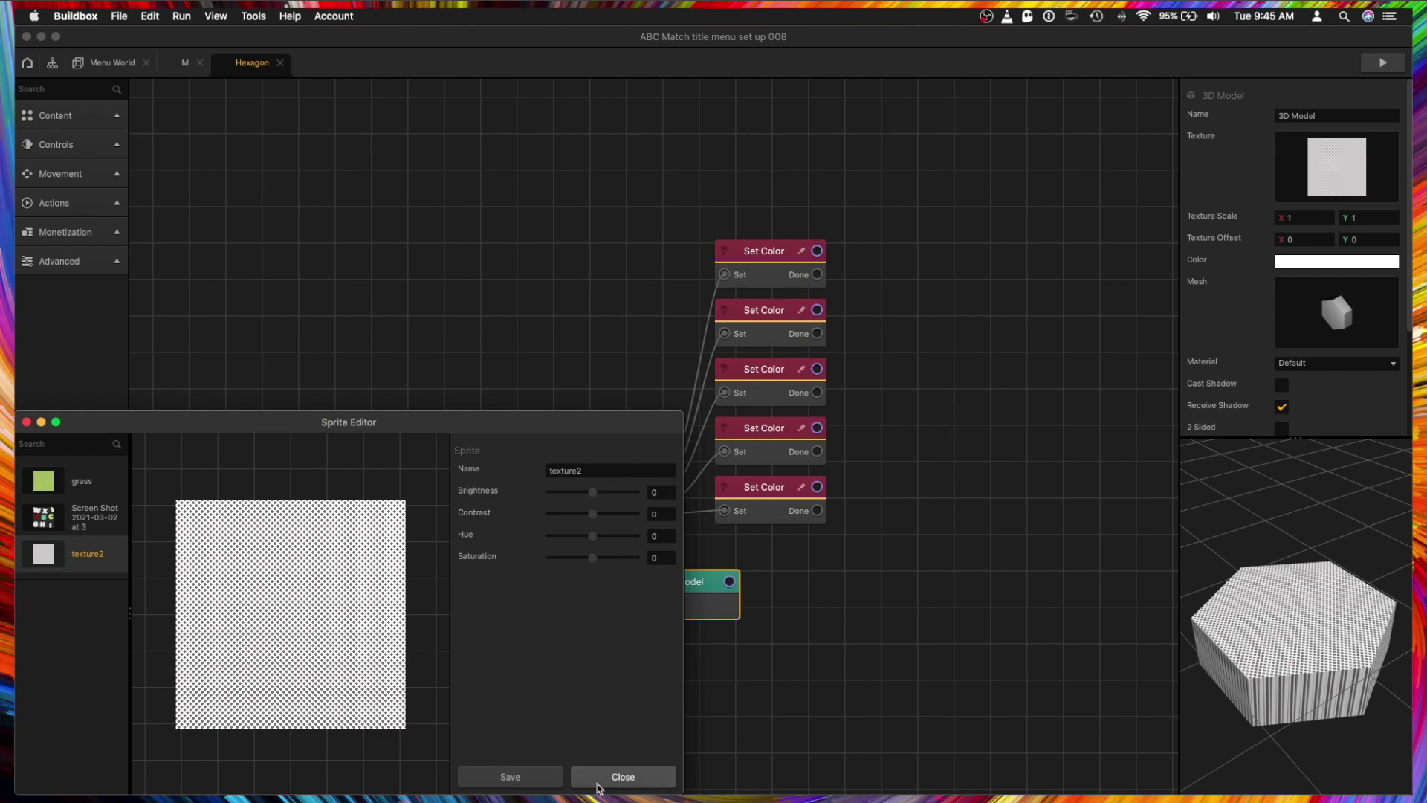
click(602, 780)
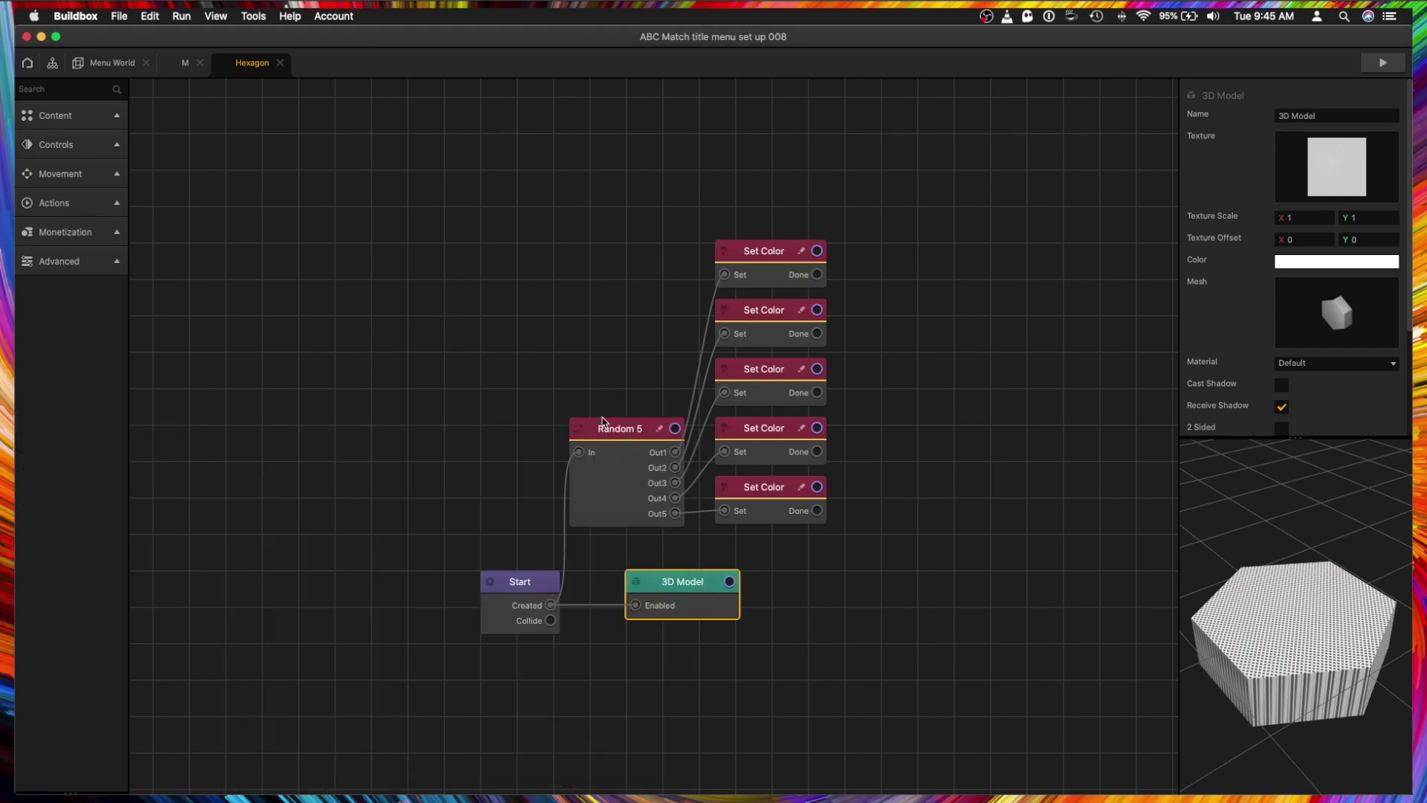
Check the Random 5 node and its five Set Color nodes, then preview the randomly coloured hexagons.
click(606, 508)
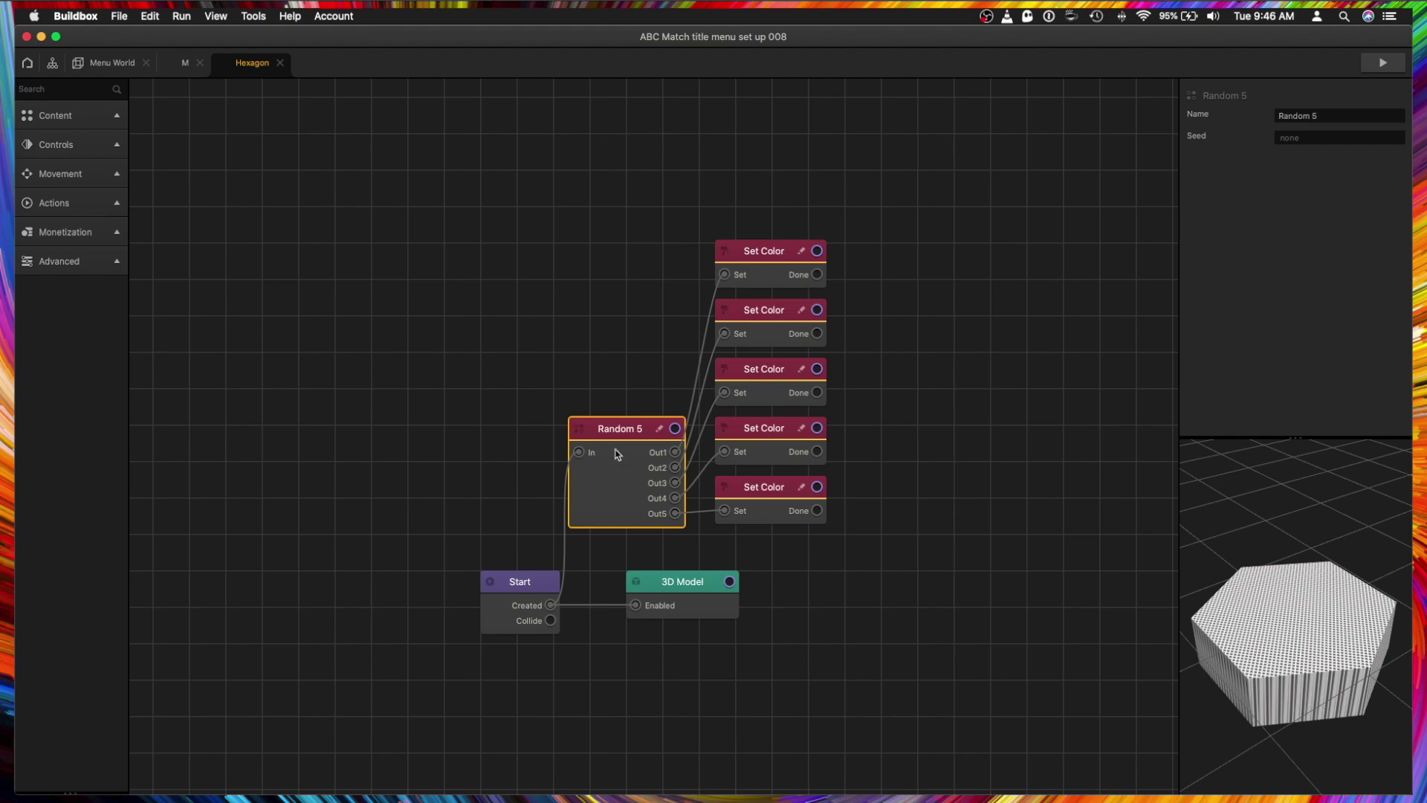
click(756, 497)
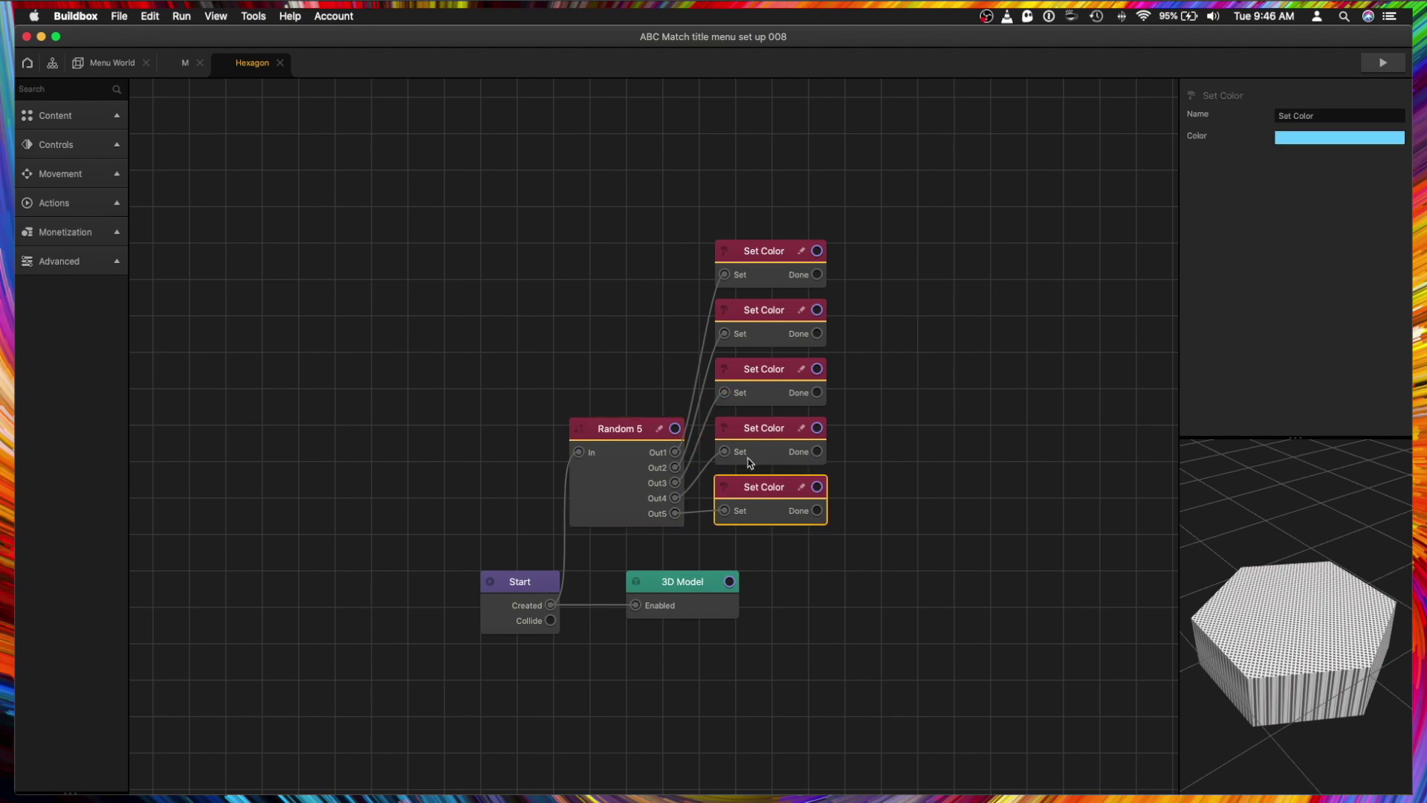
click(758, 438)
click(764, 383)
click(767, 330)
click(770, 288)
click(1383, 63)
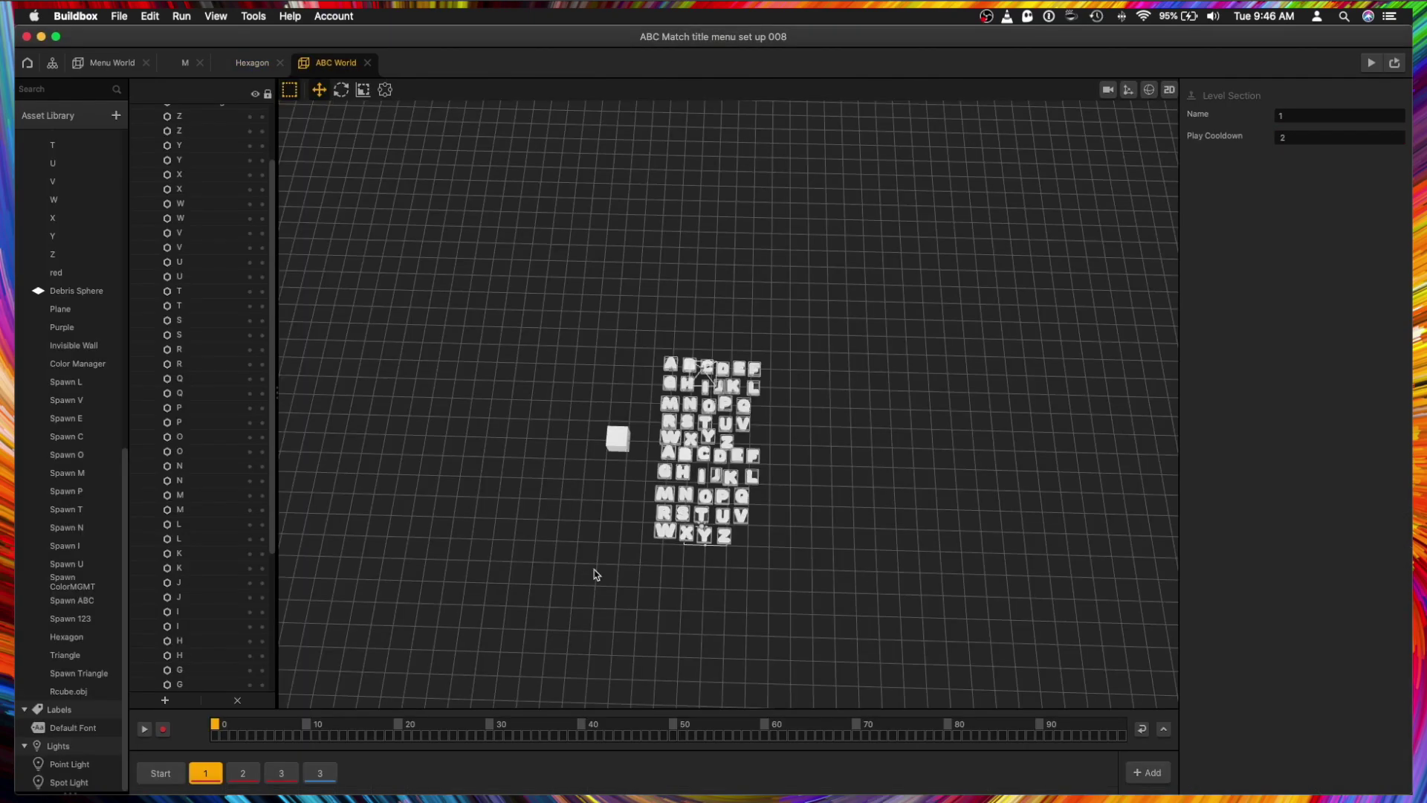
Switch between ABC World level sections 2 and 3, ending on the last section.
scroll(597, 575, up, 5)
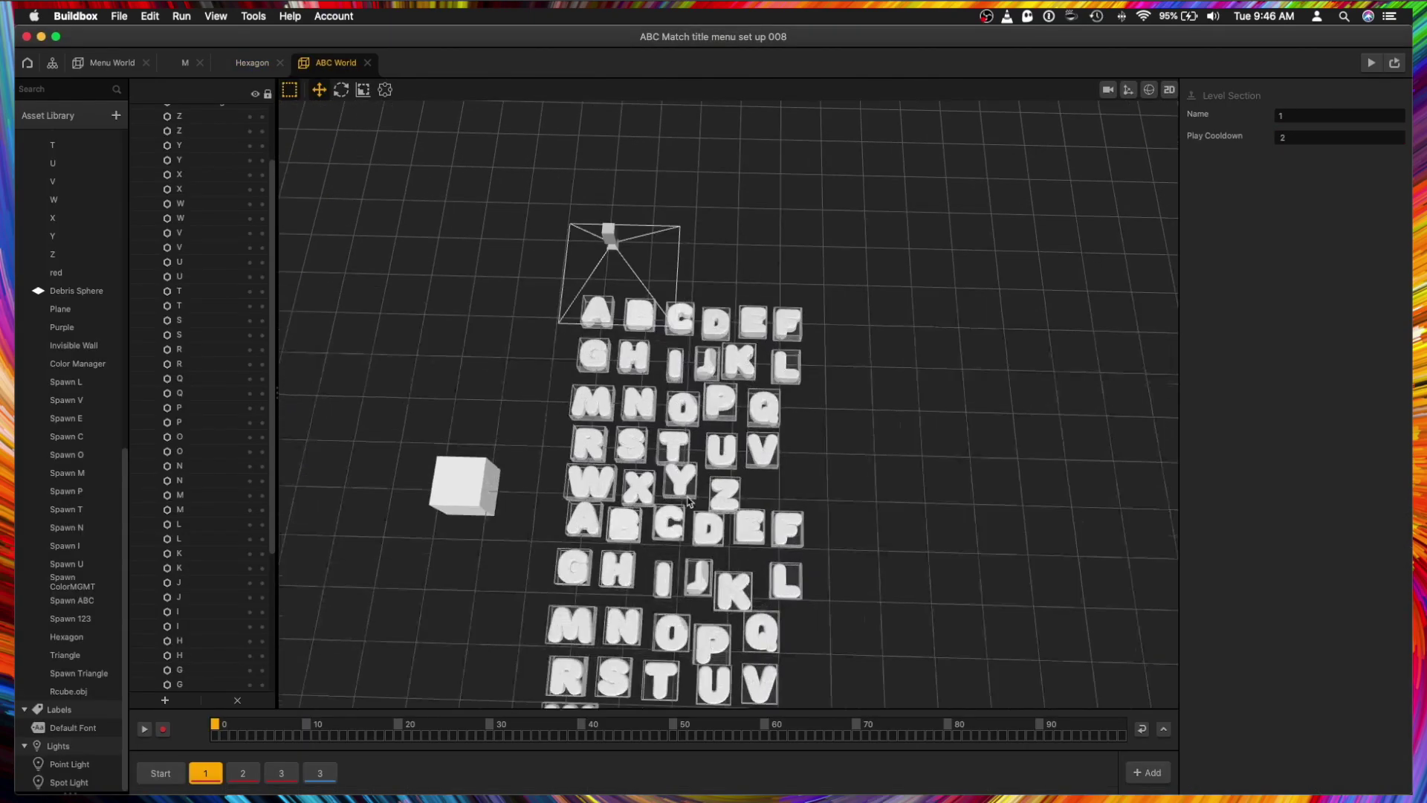
middle_drag(654, 553, 656, 434)
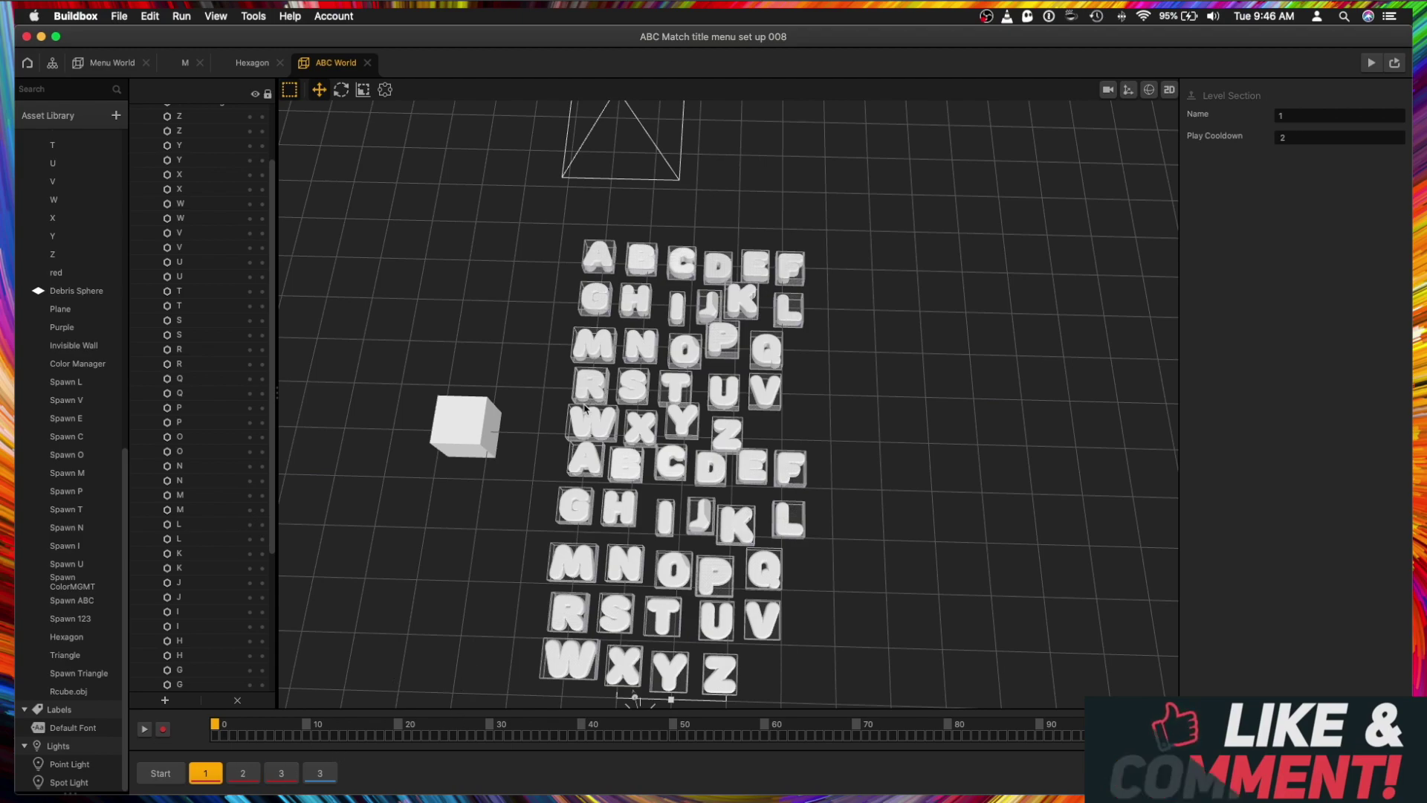
click(248, 779)
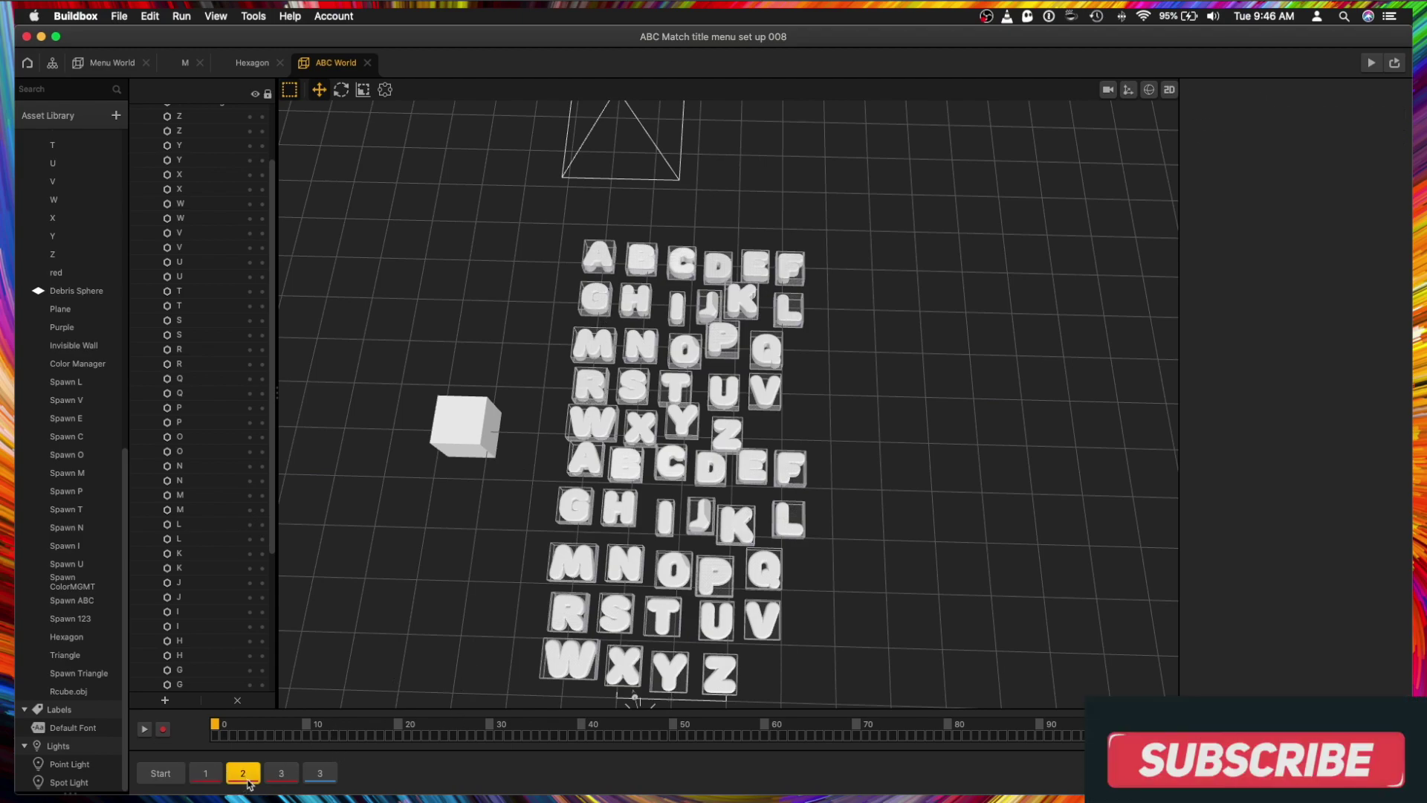
click(281, 773)
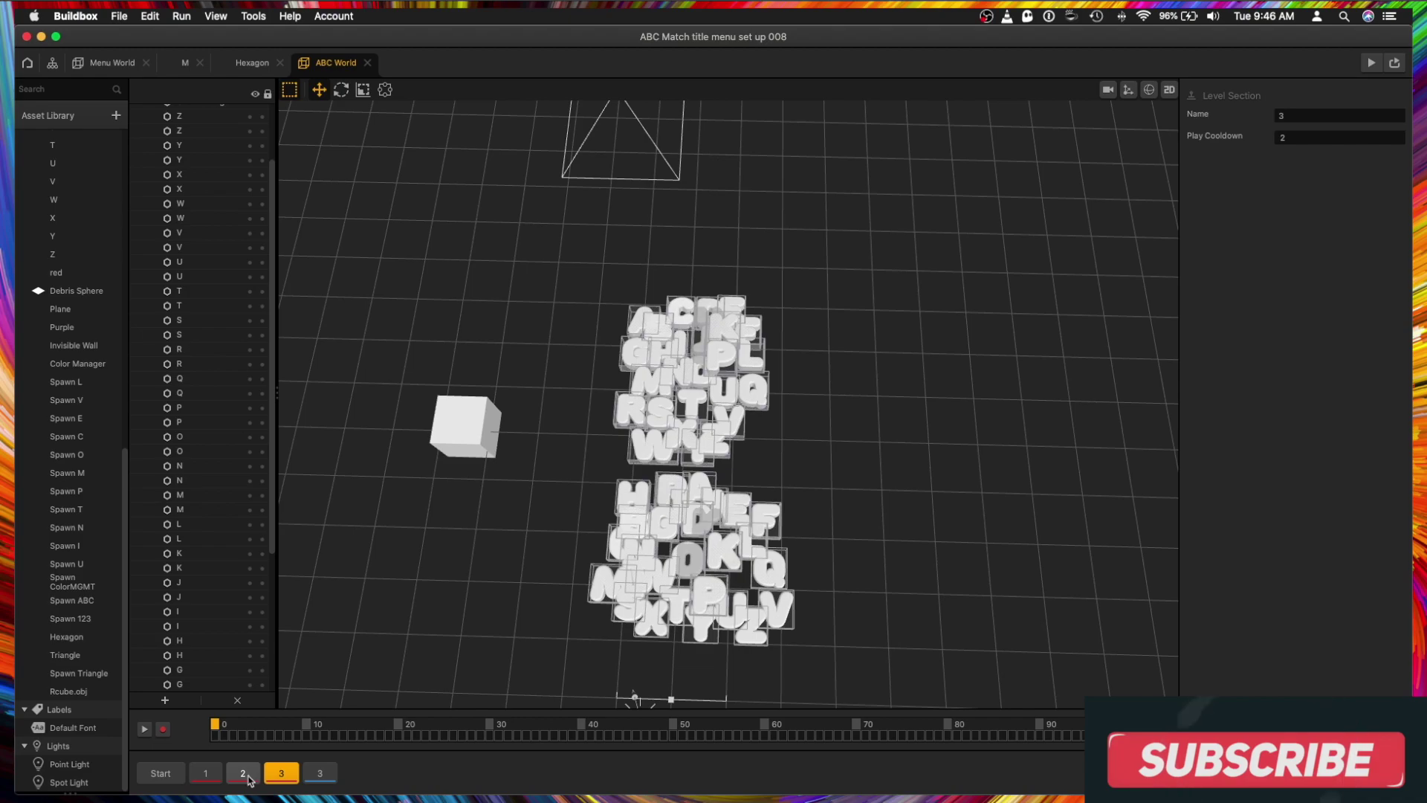
click(245, 774)
click(281, 773)
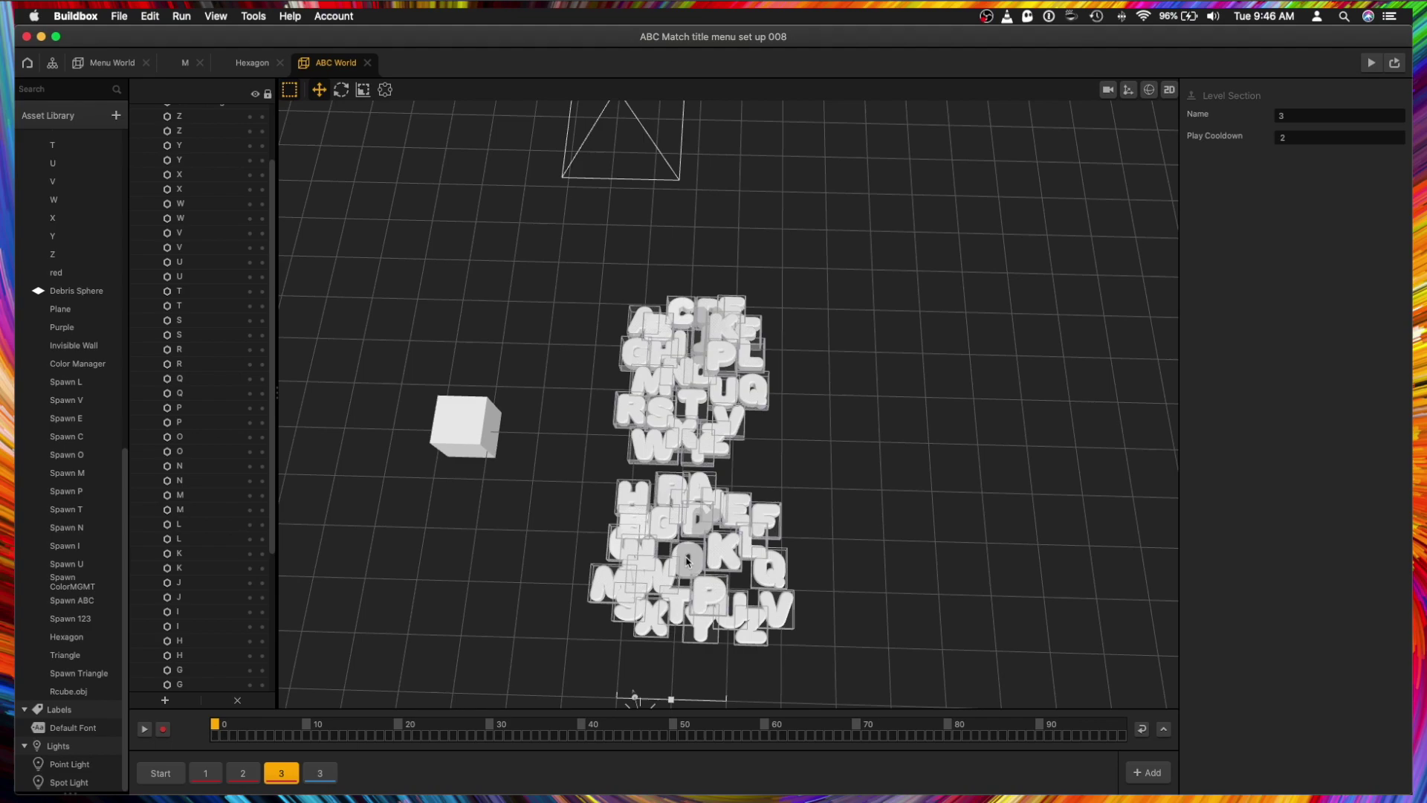
click(319, 773)
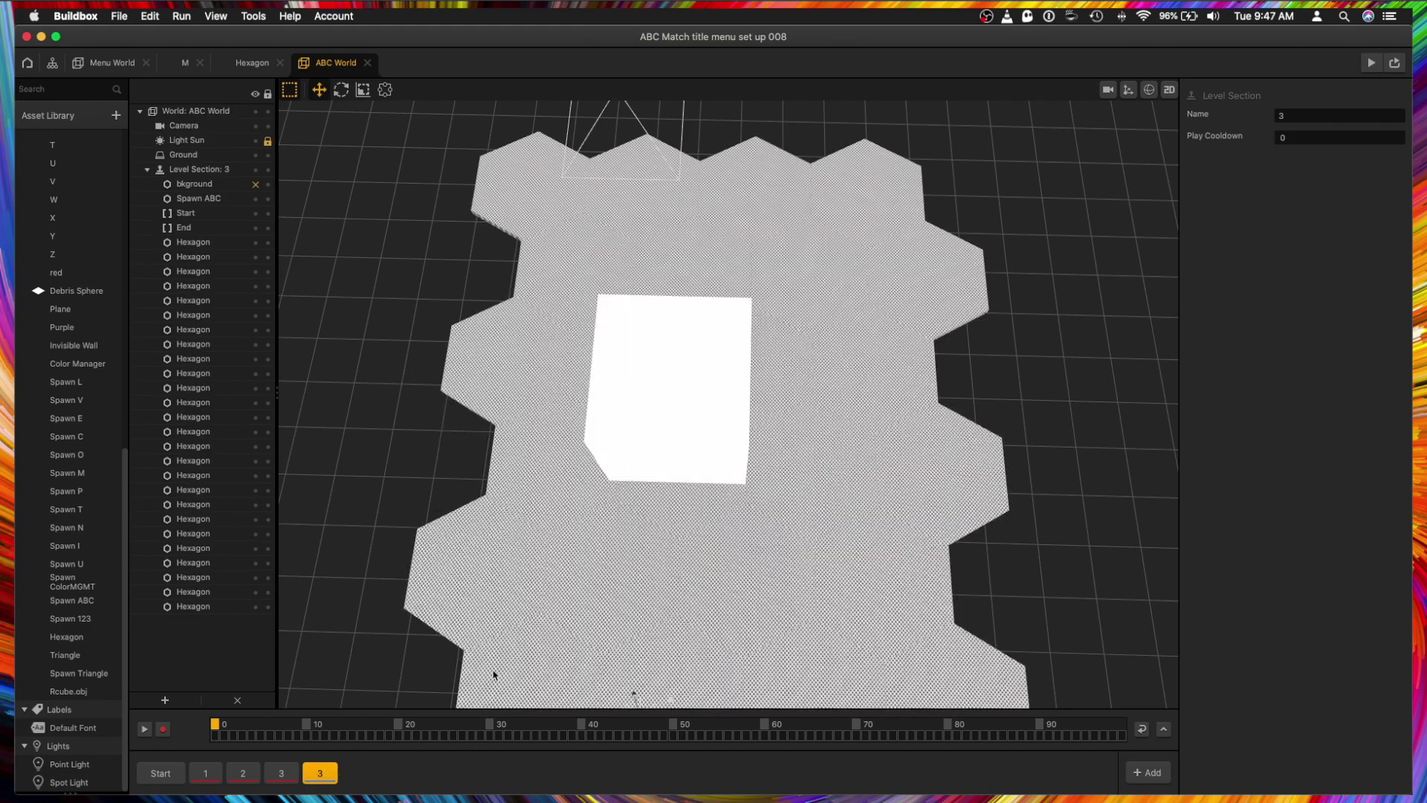
Select the Spawn ABC box, orbit around it, and open its node graph.
click(644, 450)
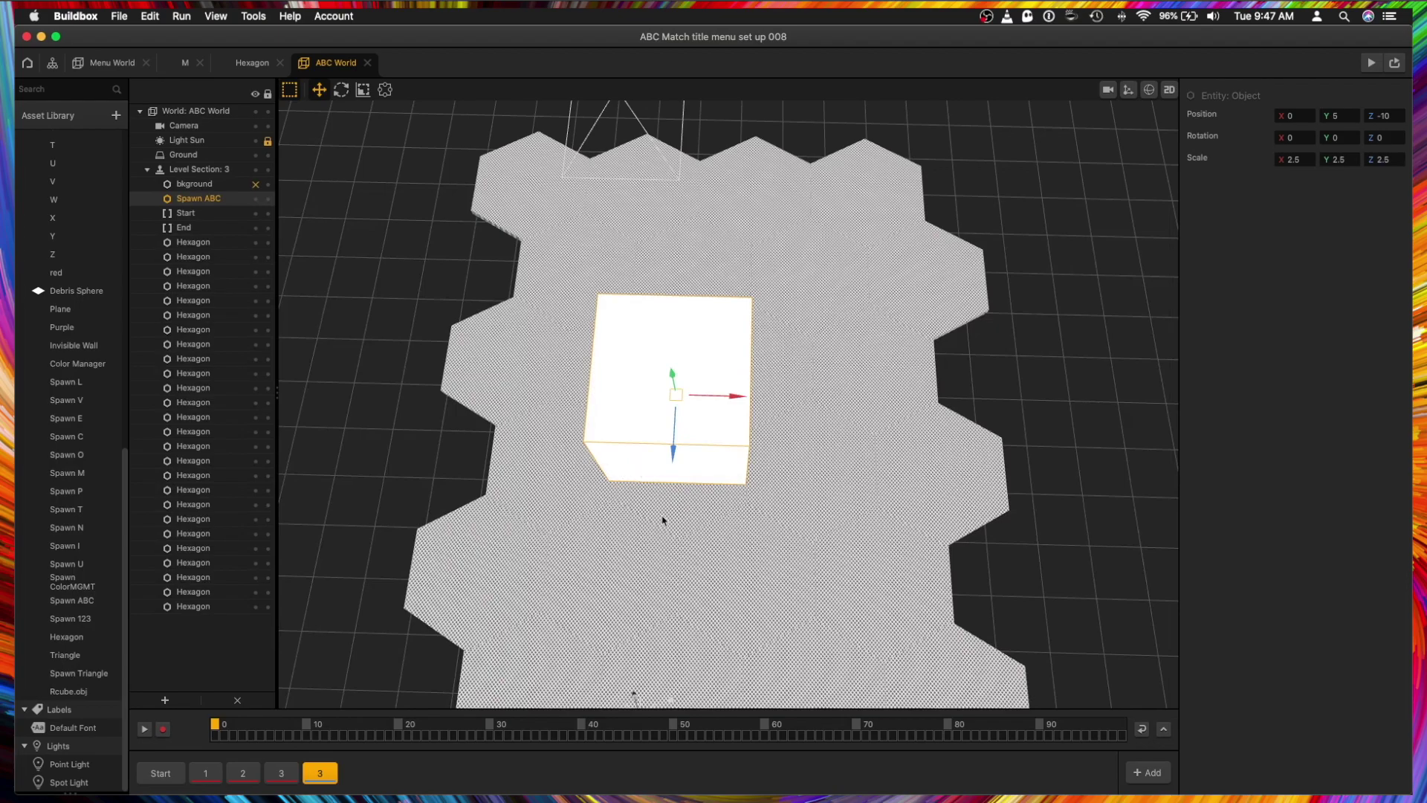
scroll(651, 519, up, 5)
right_drag(732, 529, 528, 481)
middle_drag(528, 483, 293, 417)
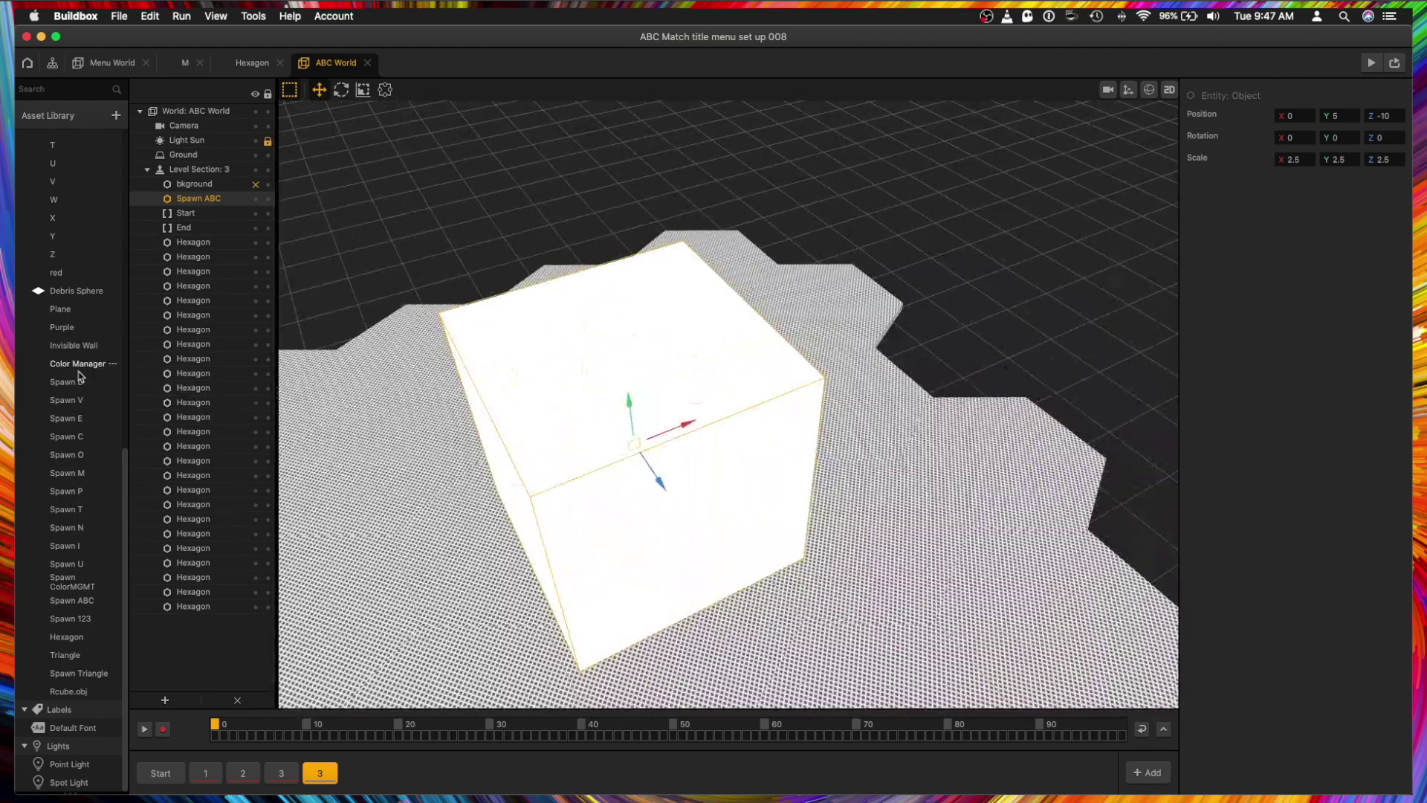
double_click(71, 601)
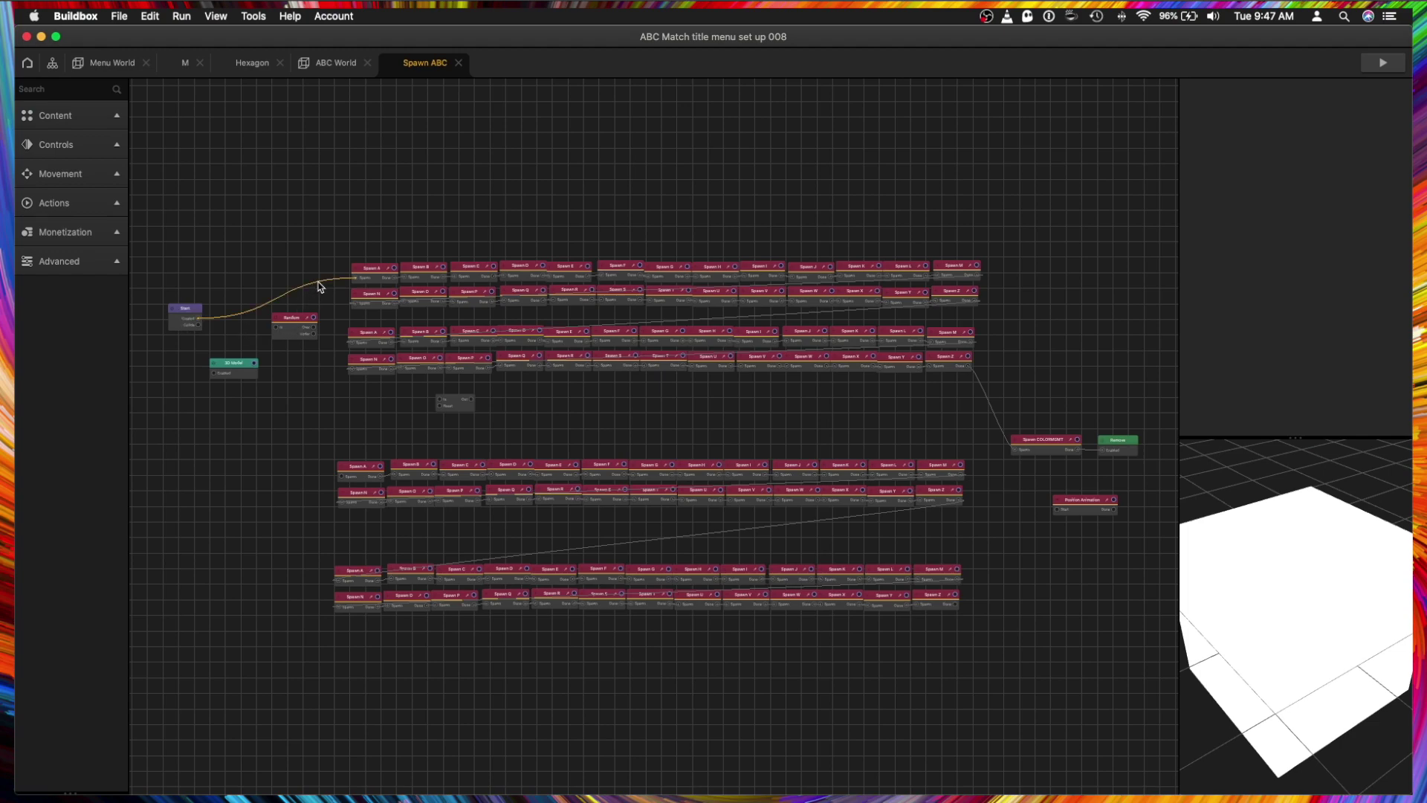
Route Start through Random, wire Under to the lower Spawn A, and check Spawn A's offset.
drag(316, 283, 354, 278)
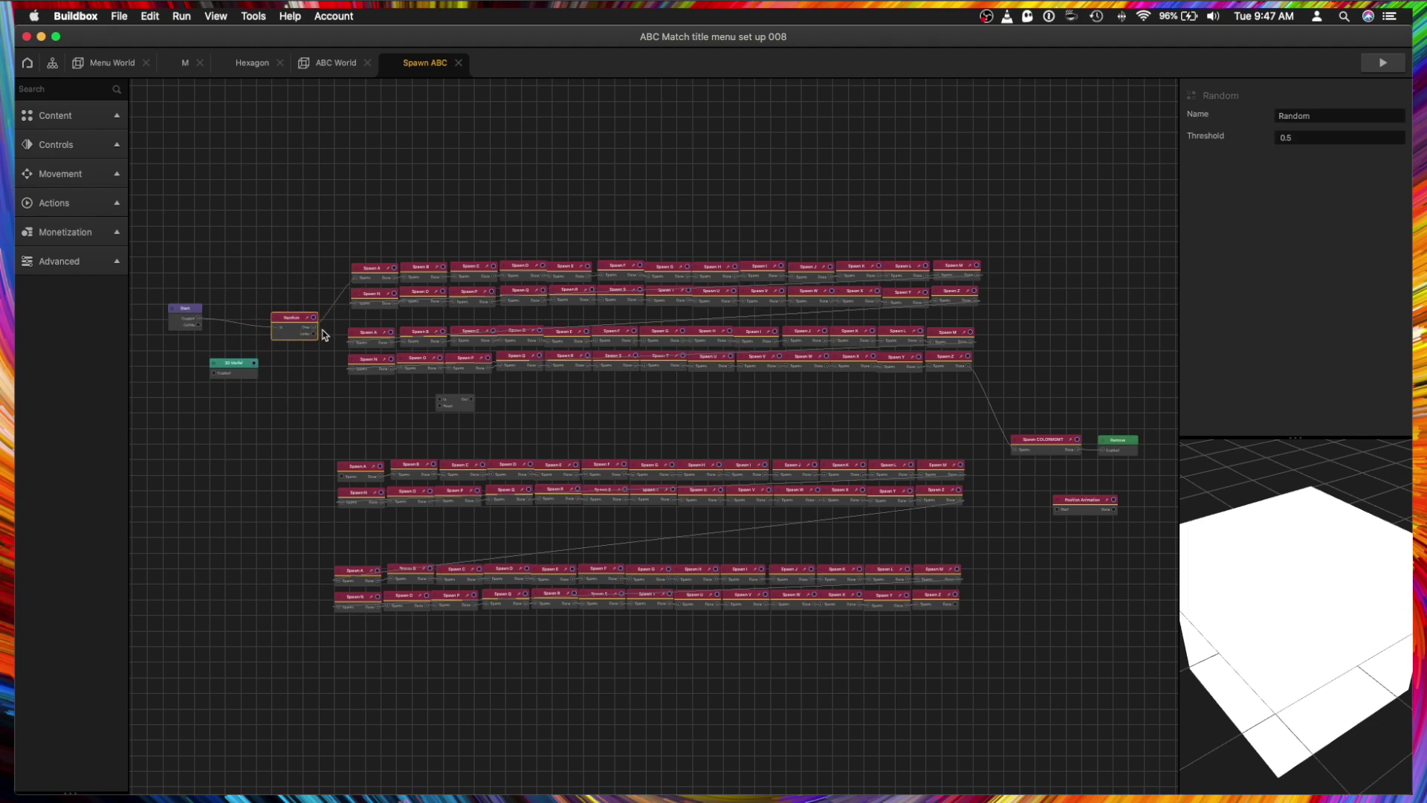
drag(313, 334, 338, 481)
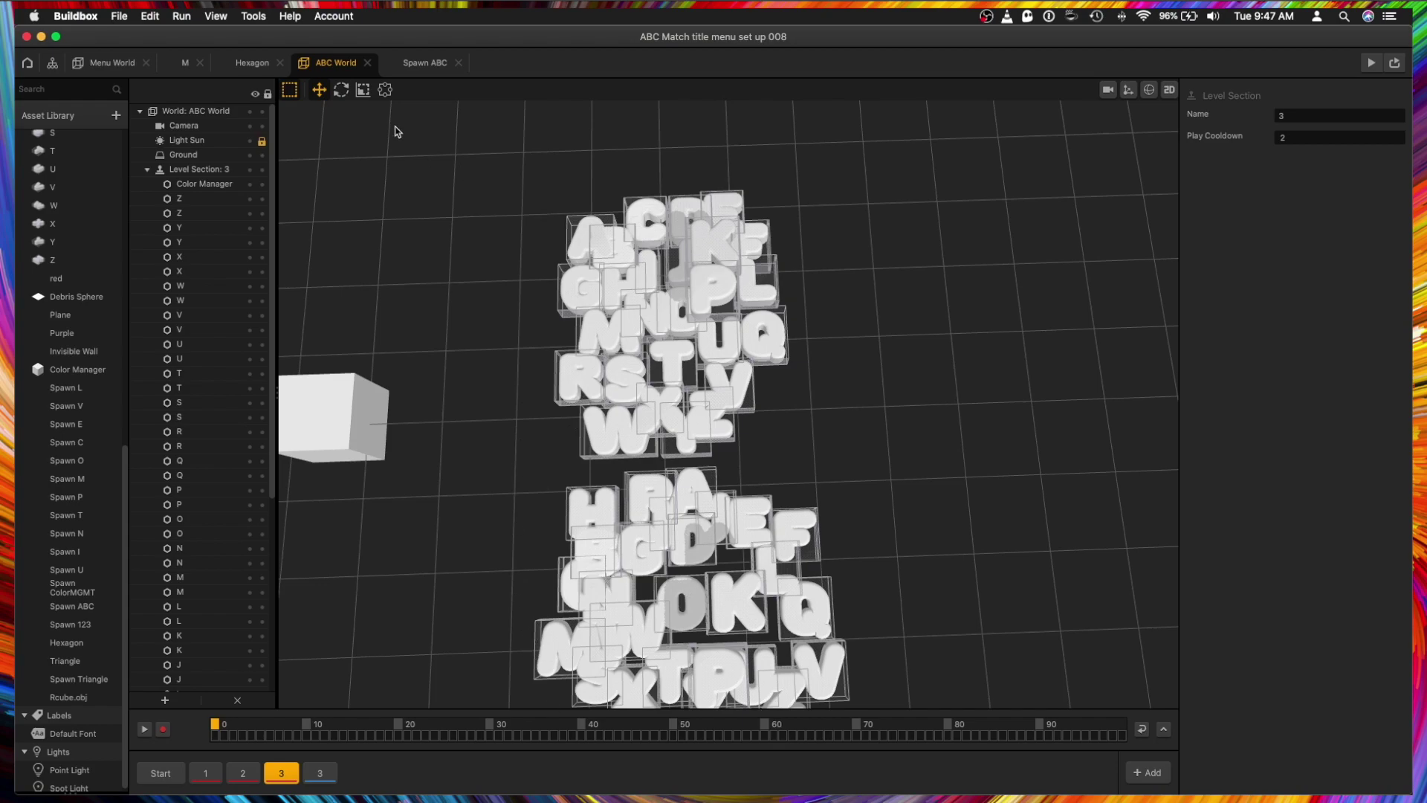
click(425, 63)
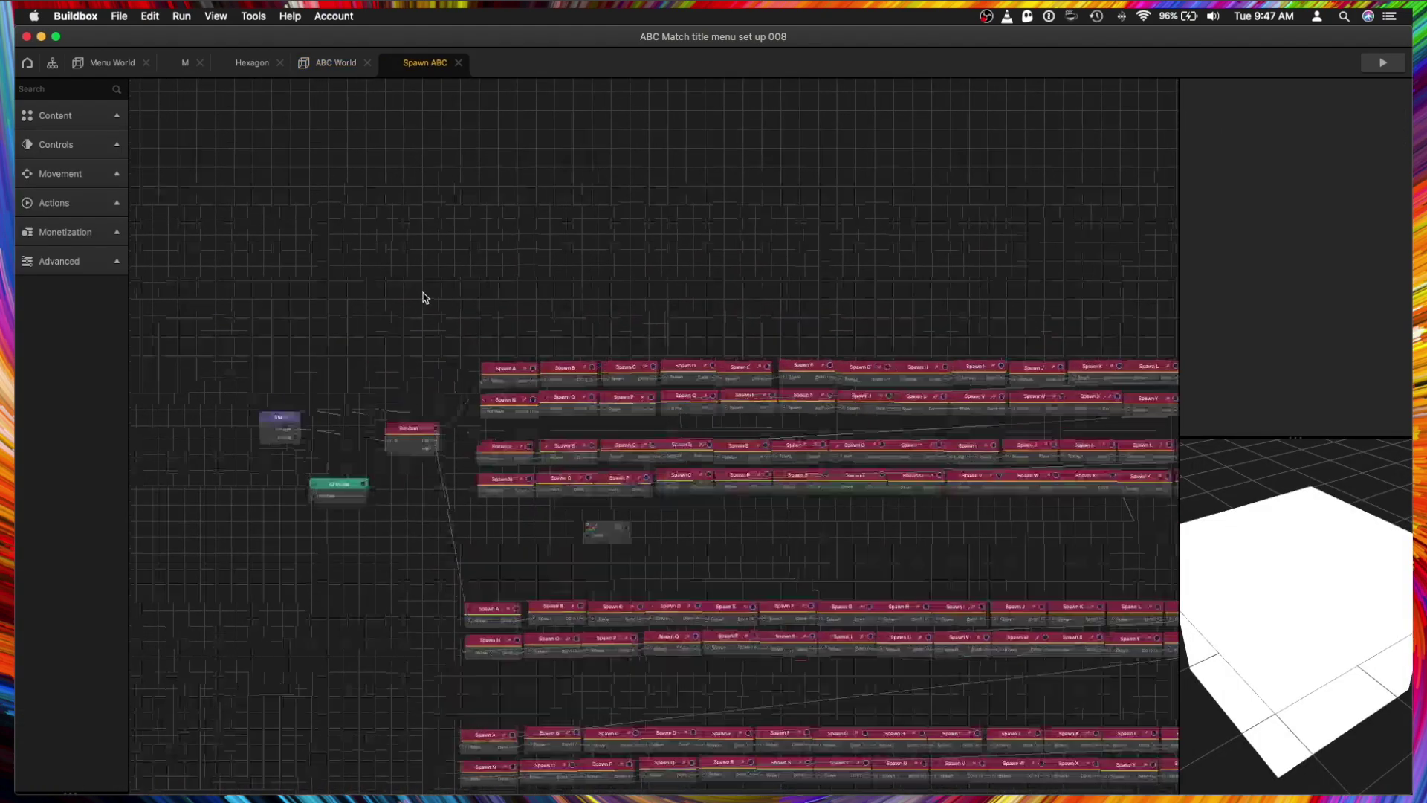
scroll(424, 297, up, 5)
click(645, 370)
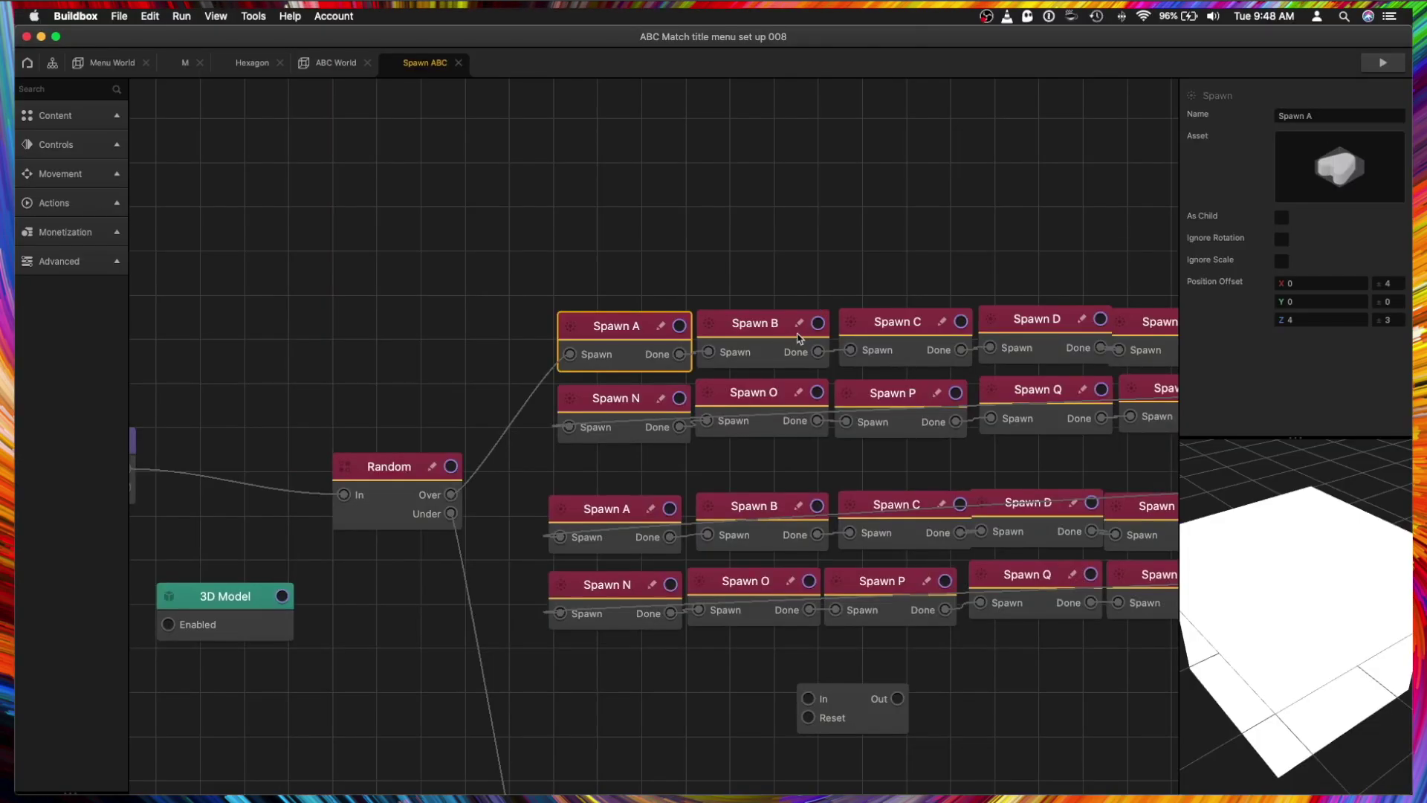
Inspect the Spawn B, C, D and middle-row Spawn A nodes, panning to the colour manager nodes.
click(786, 329)
click(881, 329)
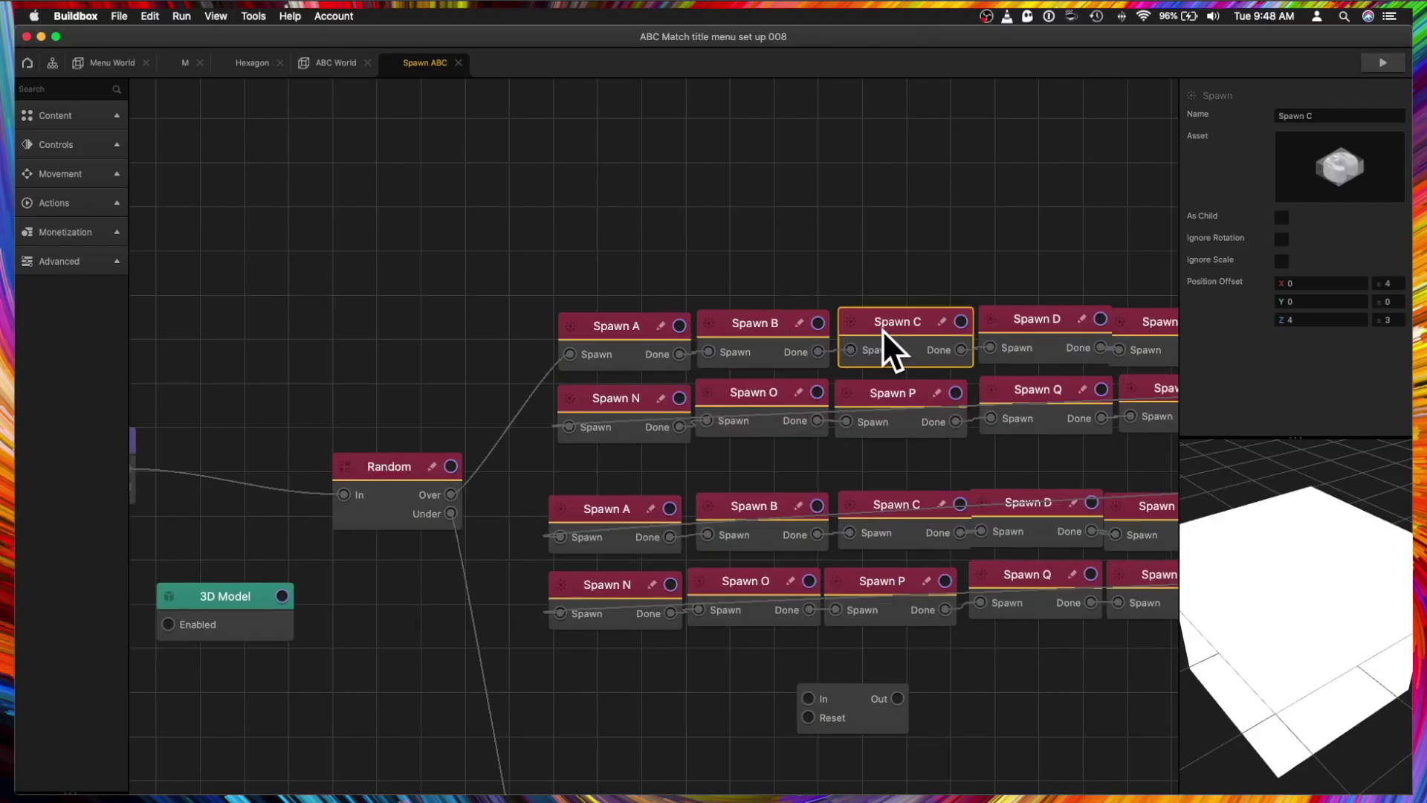
click(1005, 330)
scroll(1000, 246, down, 5)
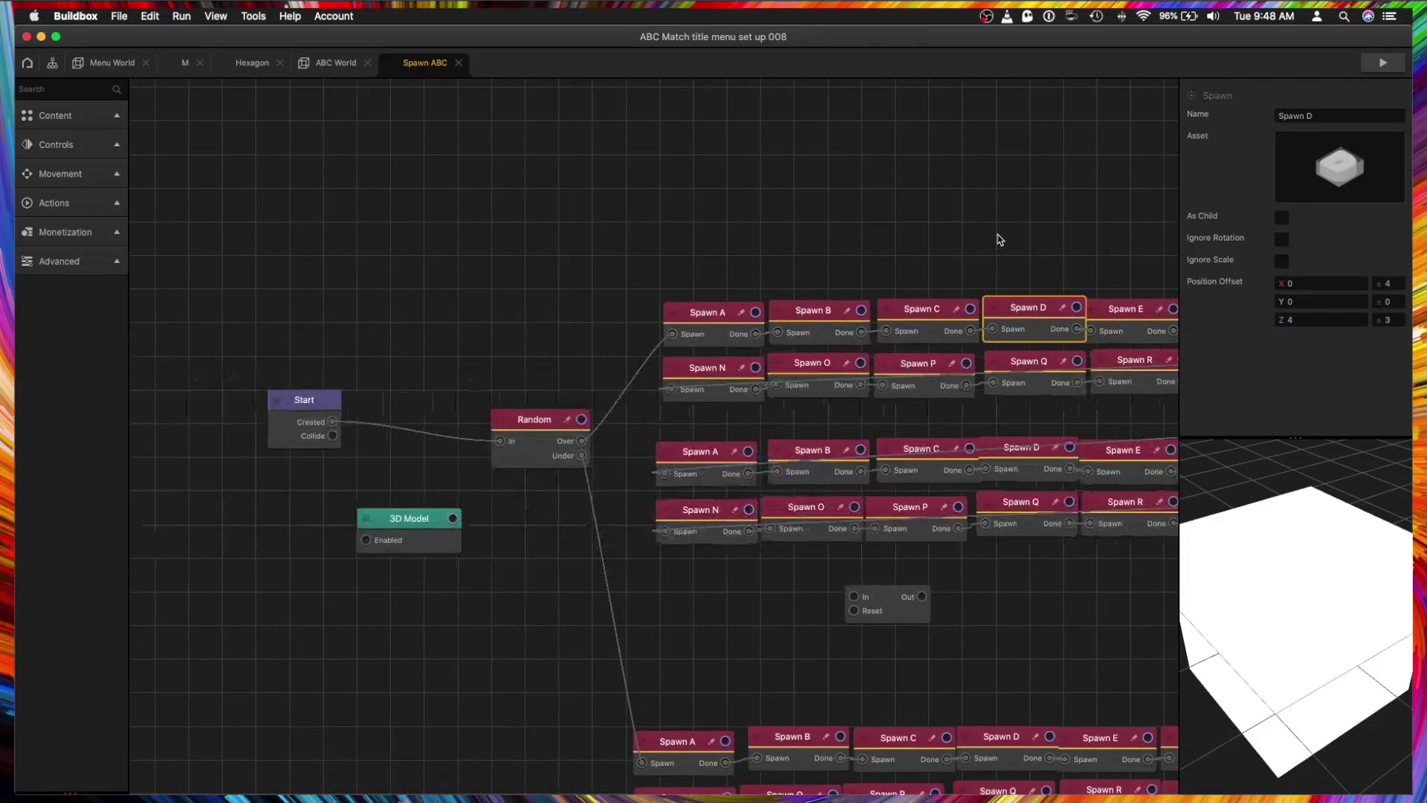
click(1004, 220)
drag(1003, 220, 830, 191)
click(331, 385)
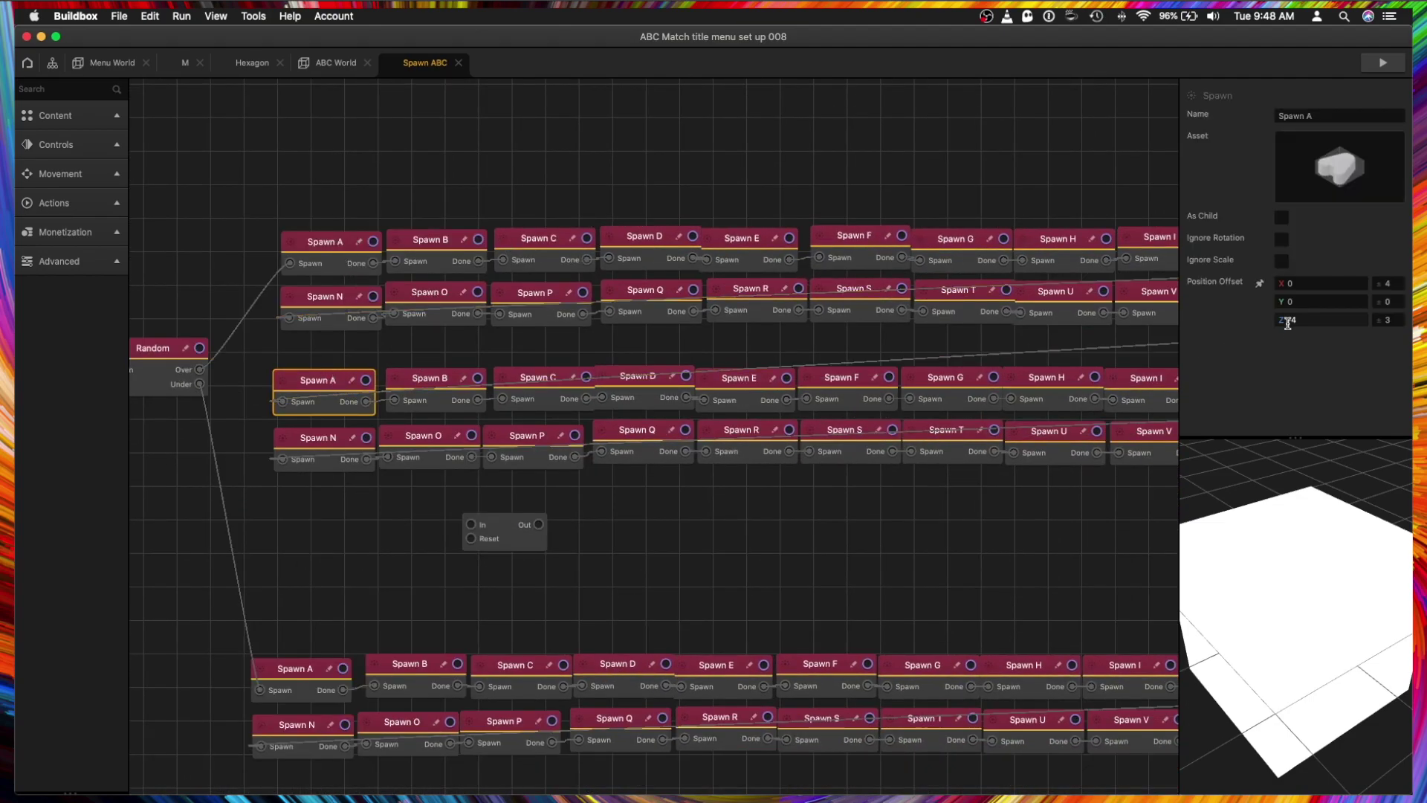
drag(753, 534, 438, 530)
drag(855, 538, 223, 480)
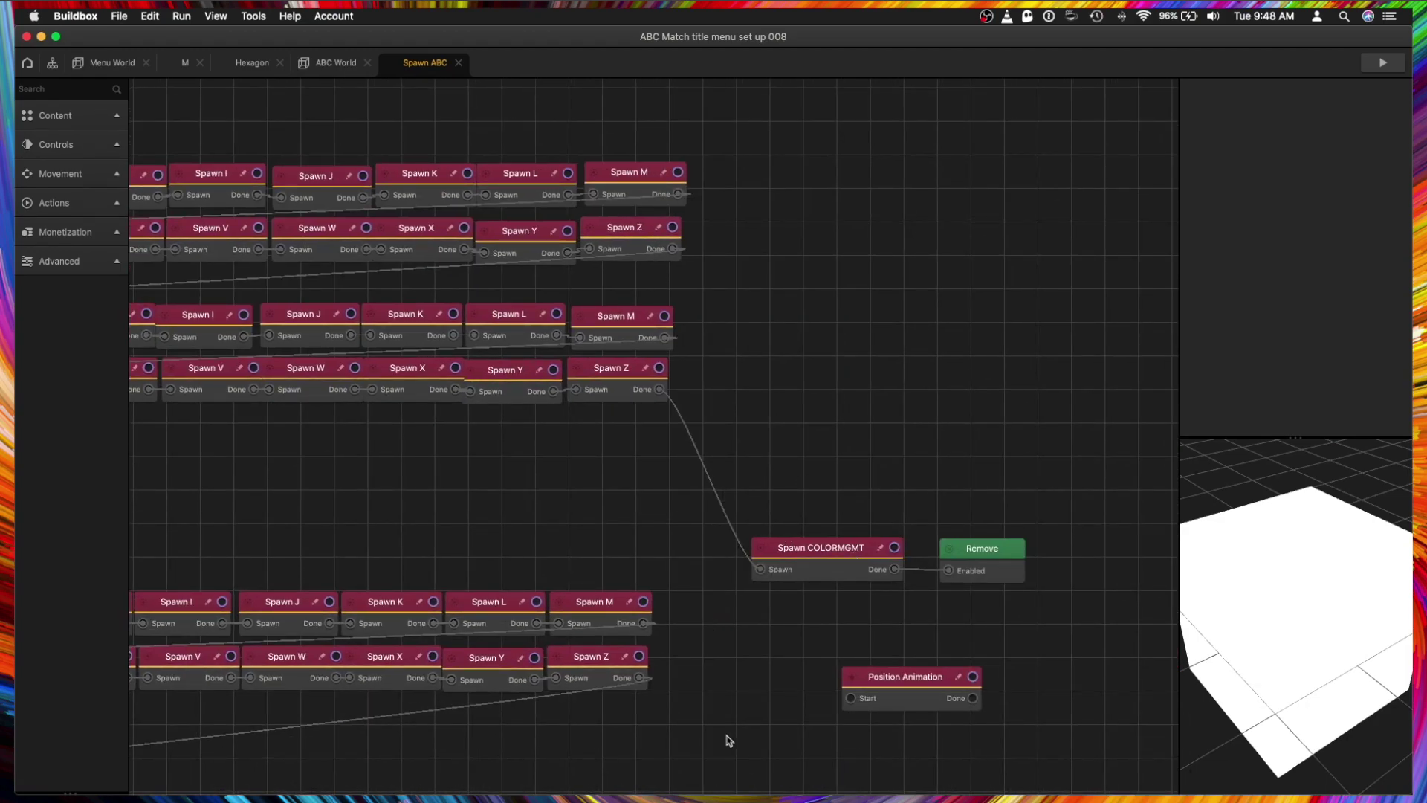
scroll(728, 741, down, 3)
Wire the bottom Spawn Z into Spawn COLORMGMT and playtest the letters game from the title screen.
drag(706, 656, 830, 445)
scroll(838, 416, up, 3)
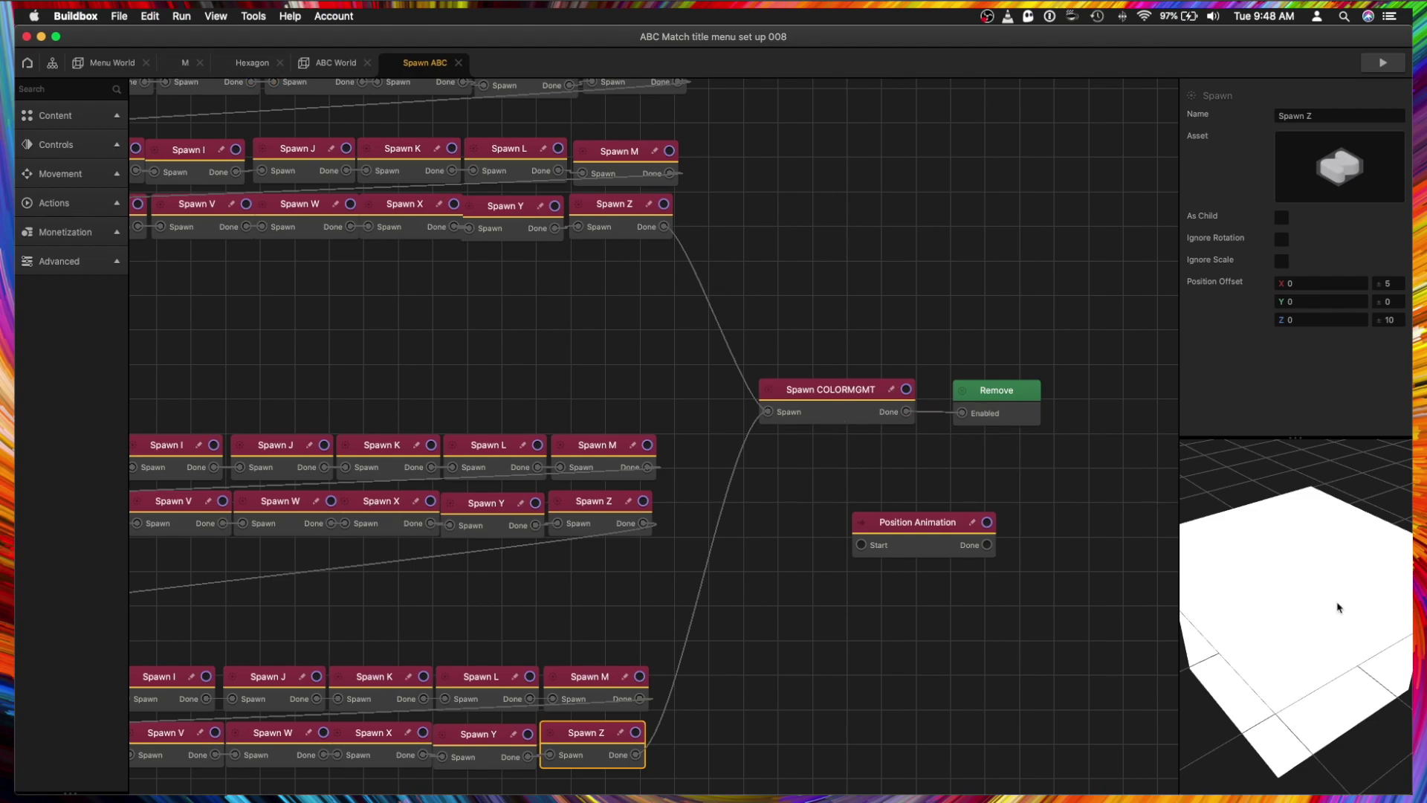
drag(1329, 610, 969, 452)
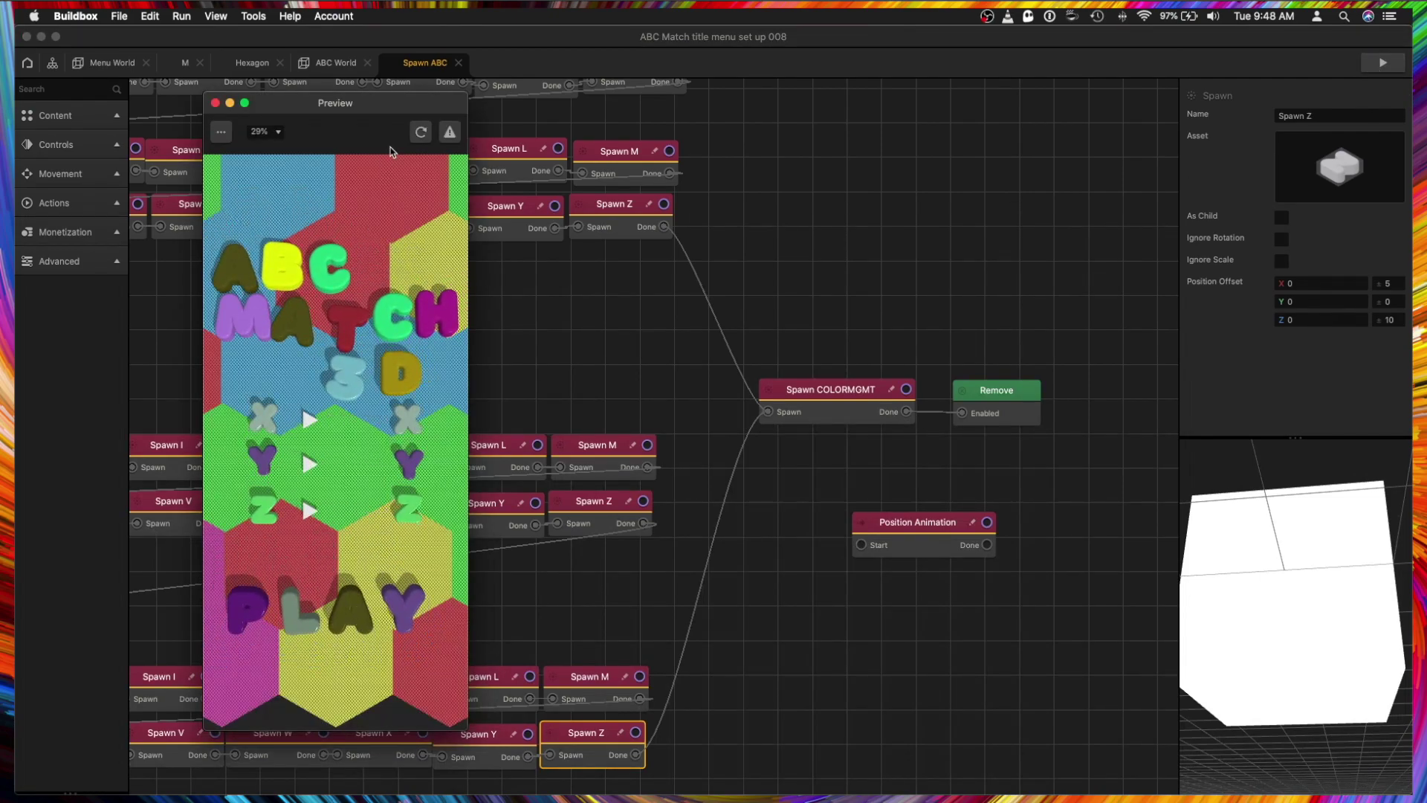
click(420, 132)
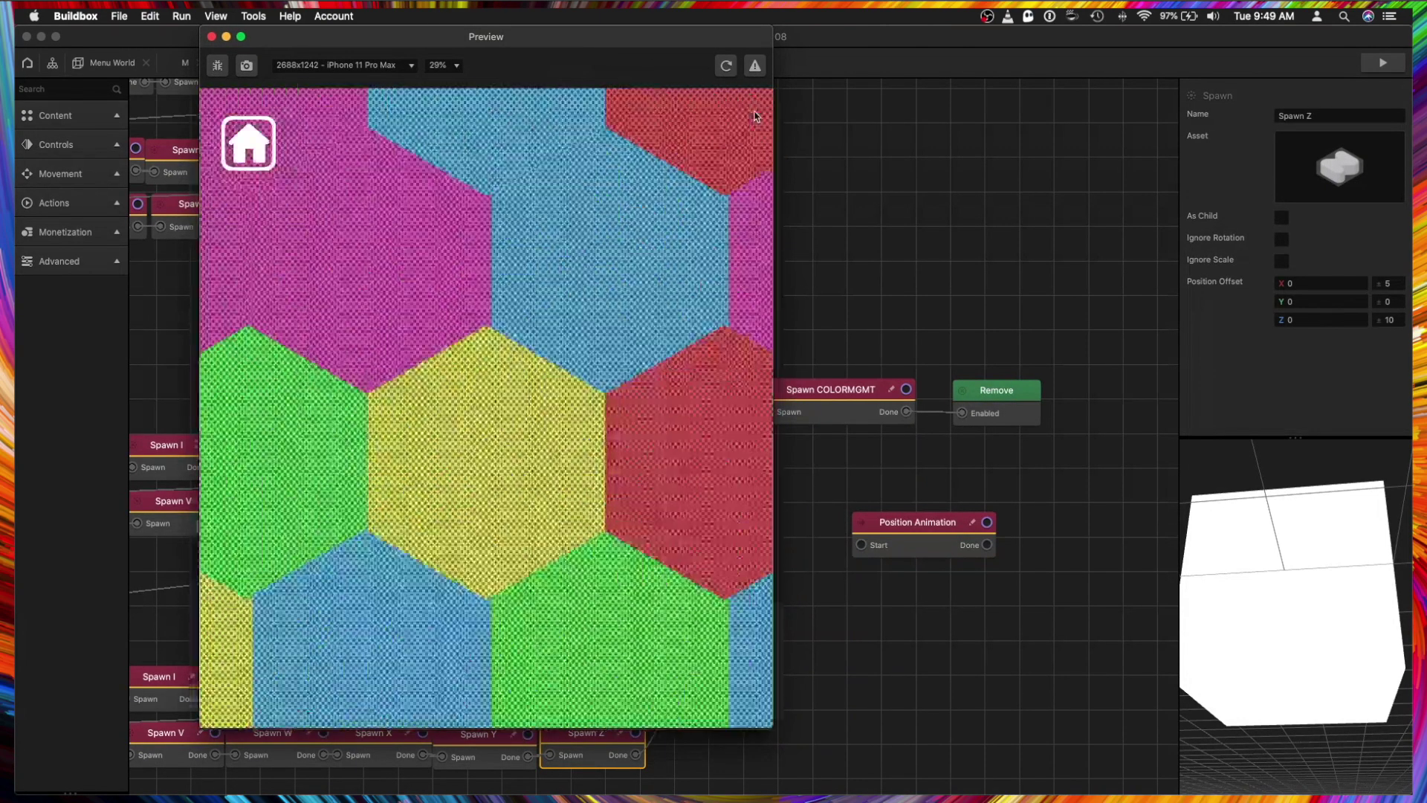
click(212, 36)
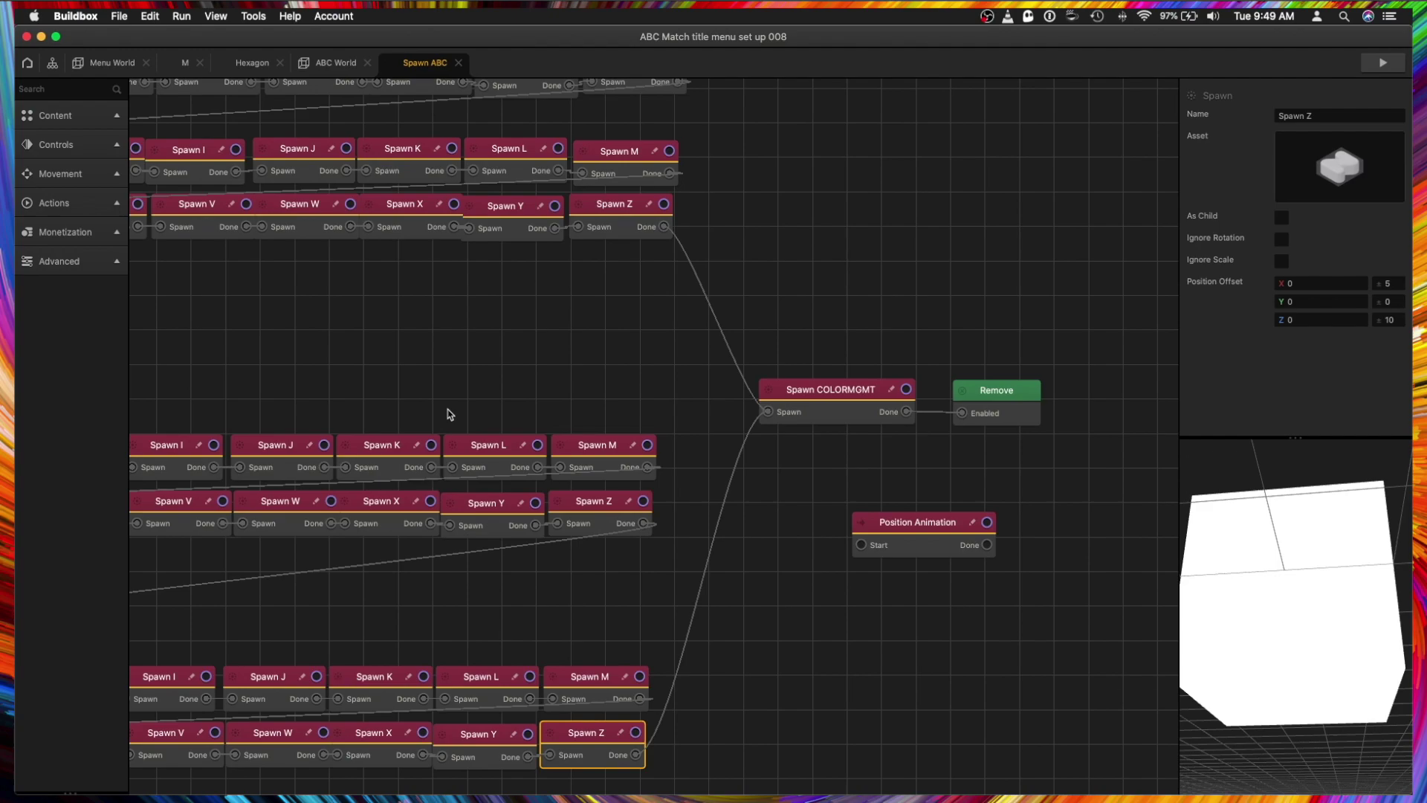
scroll(379, 334, down, 5)
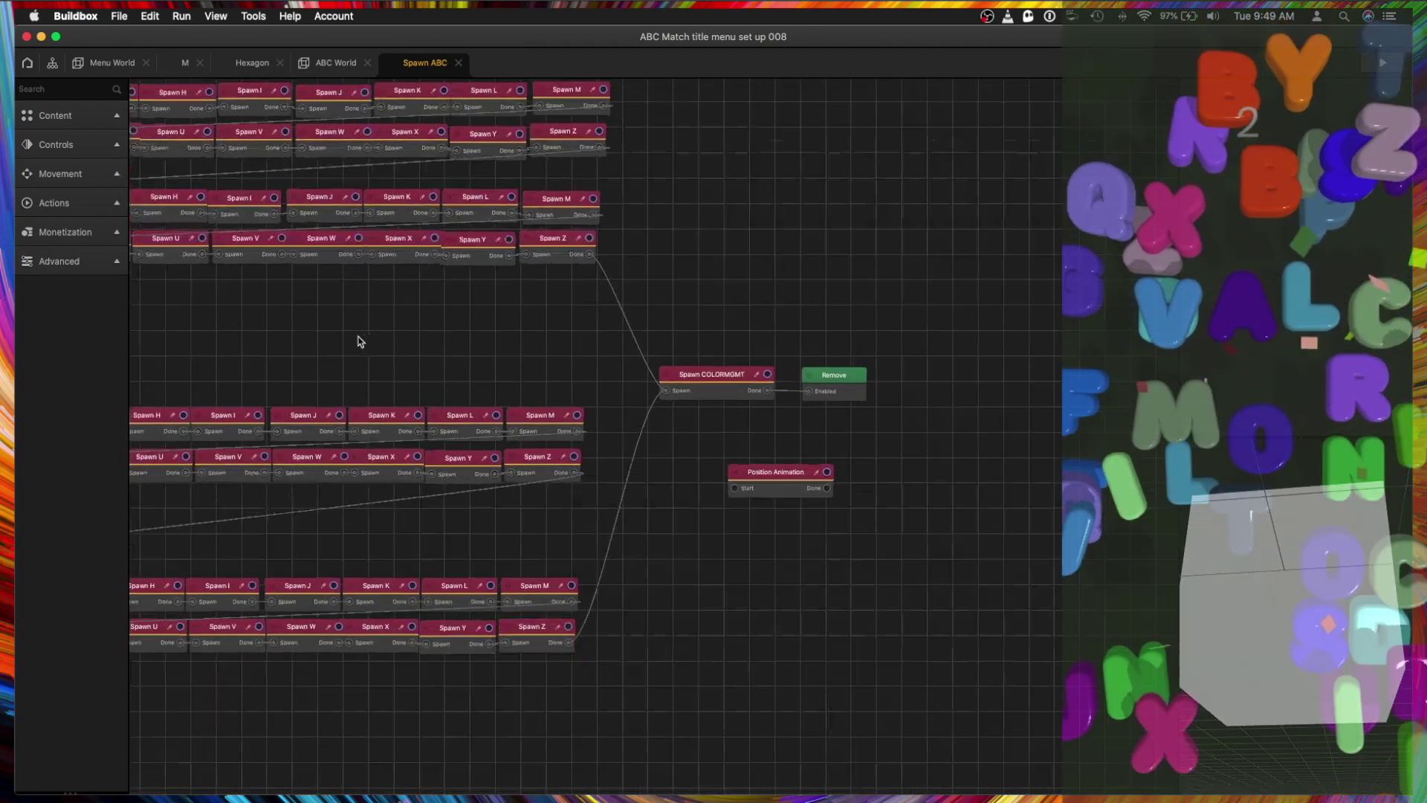
drag(360, 342, 614, 493)
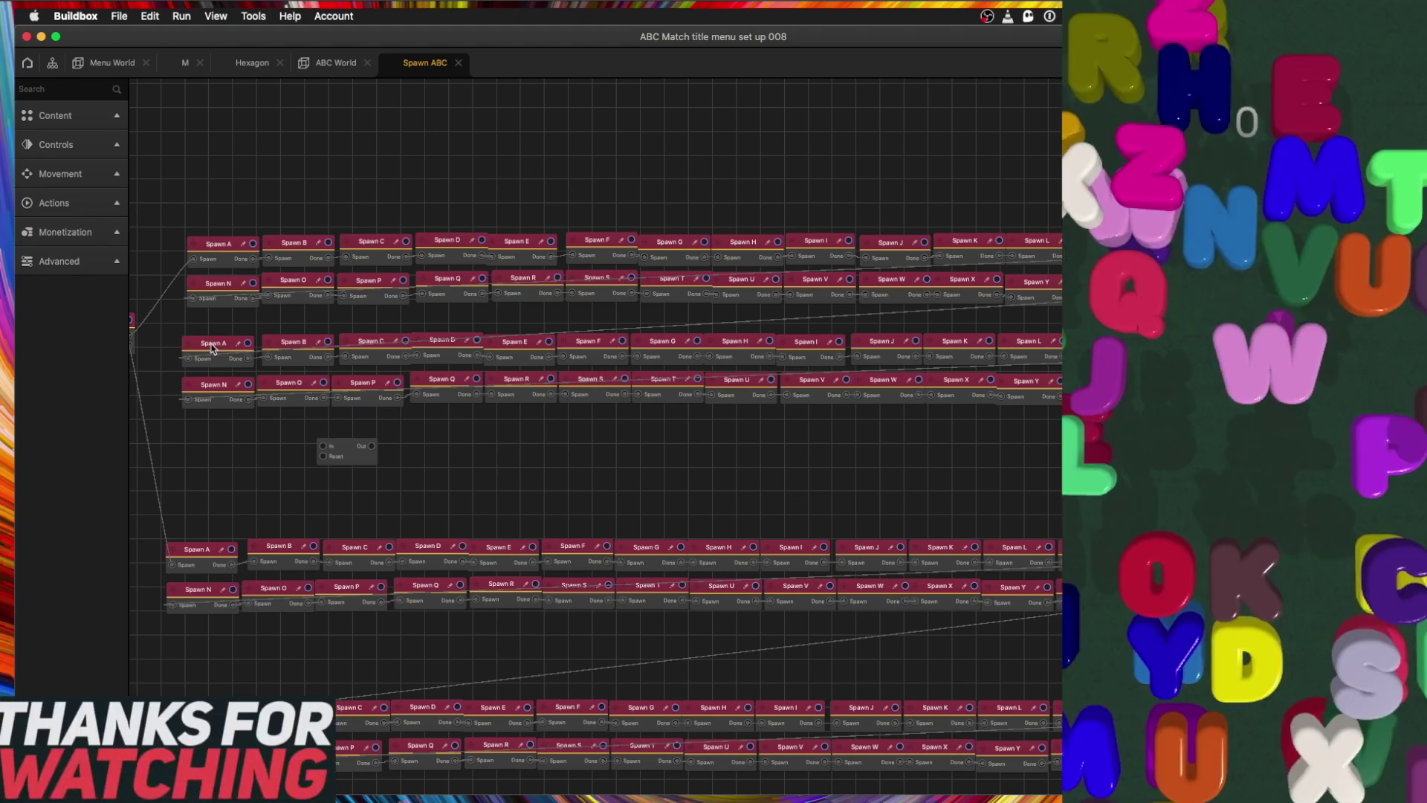
scroll(566, 476, down, 1)
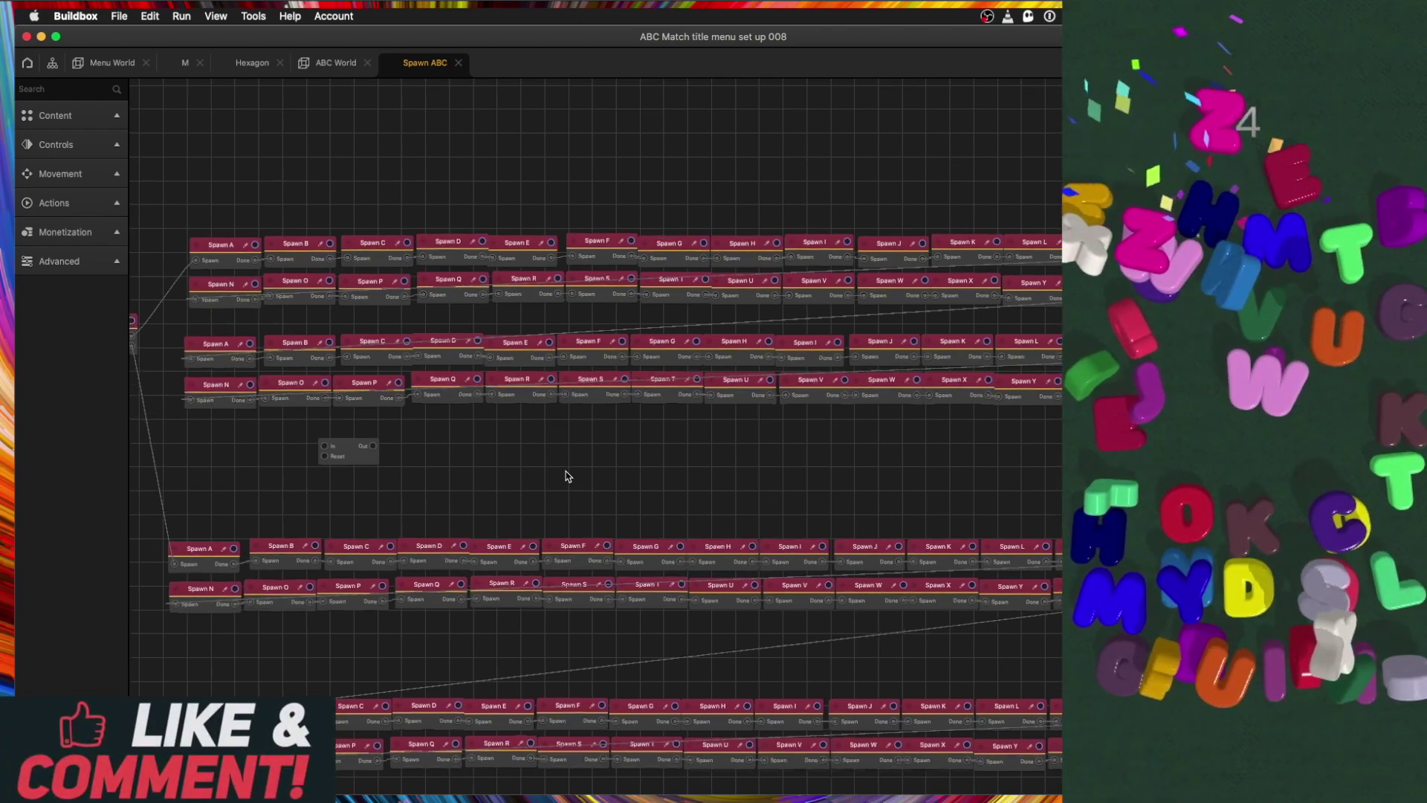
scroll(566, 475, down, 3)
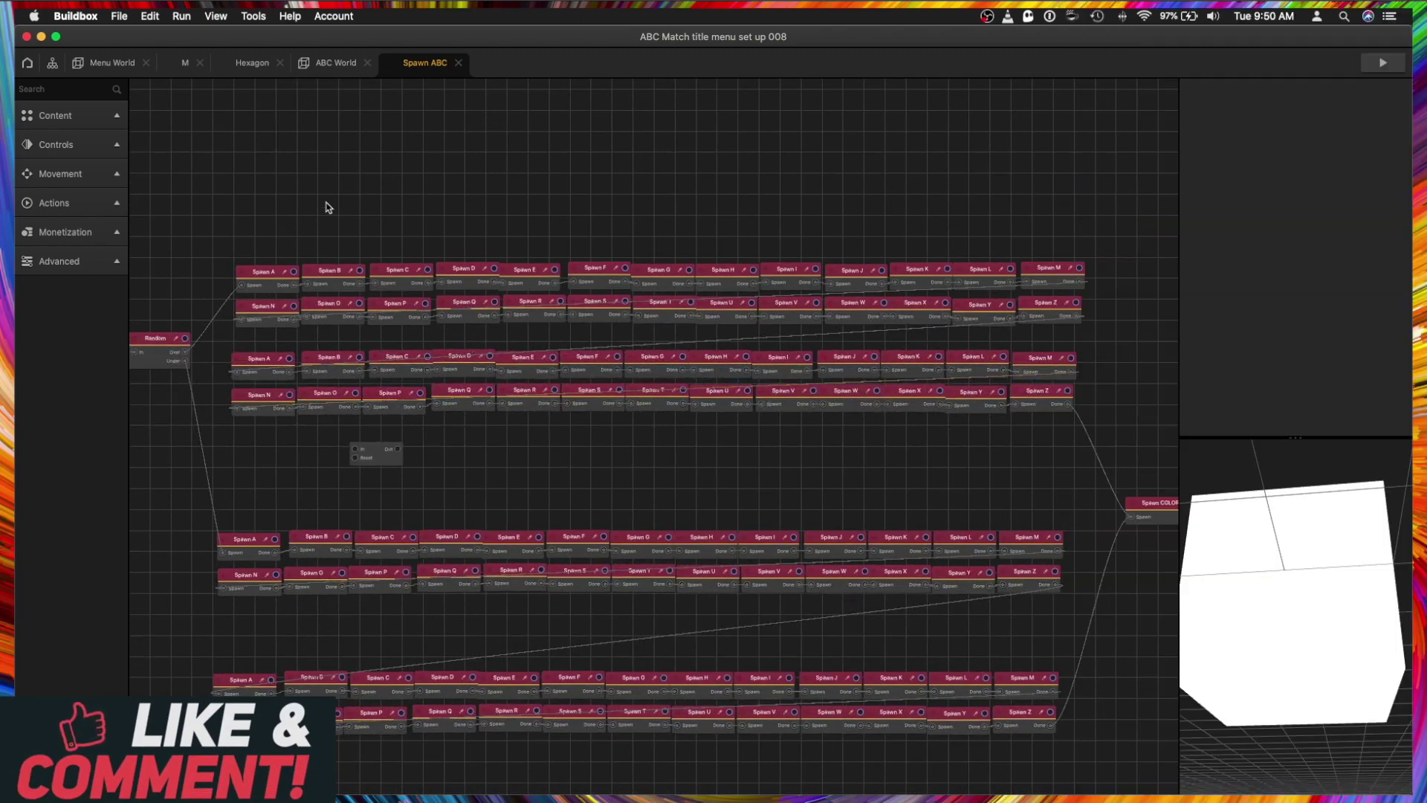
In the scene-flow graph, connect Start's Load output to App Icon's Load input and open App Icon.
click(325, 67)
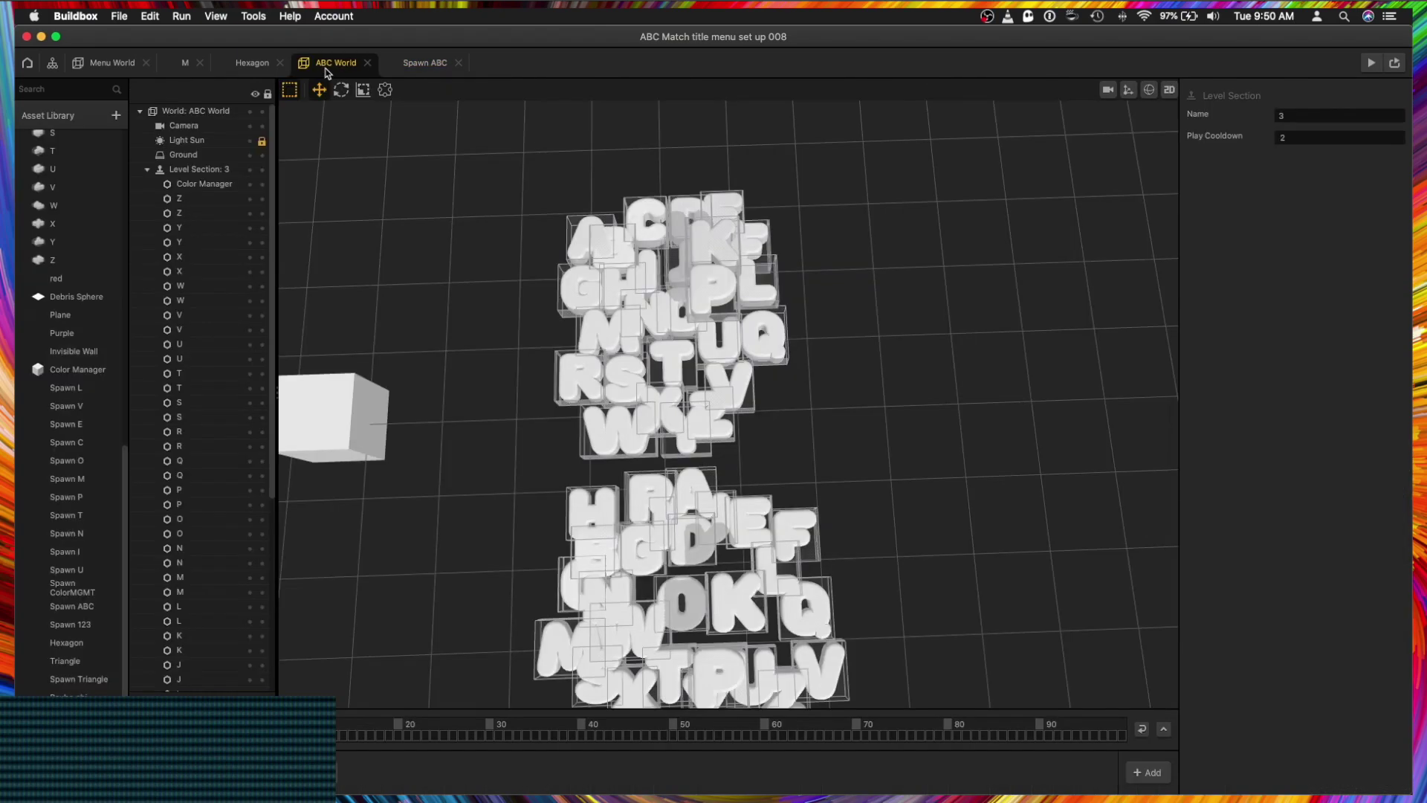
click(77, 64)
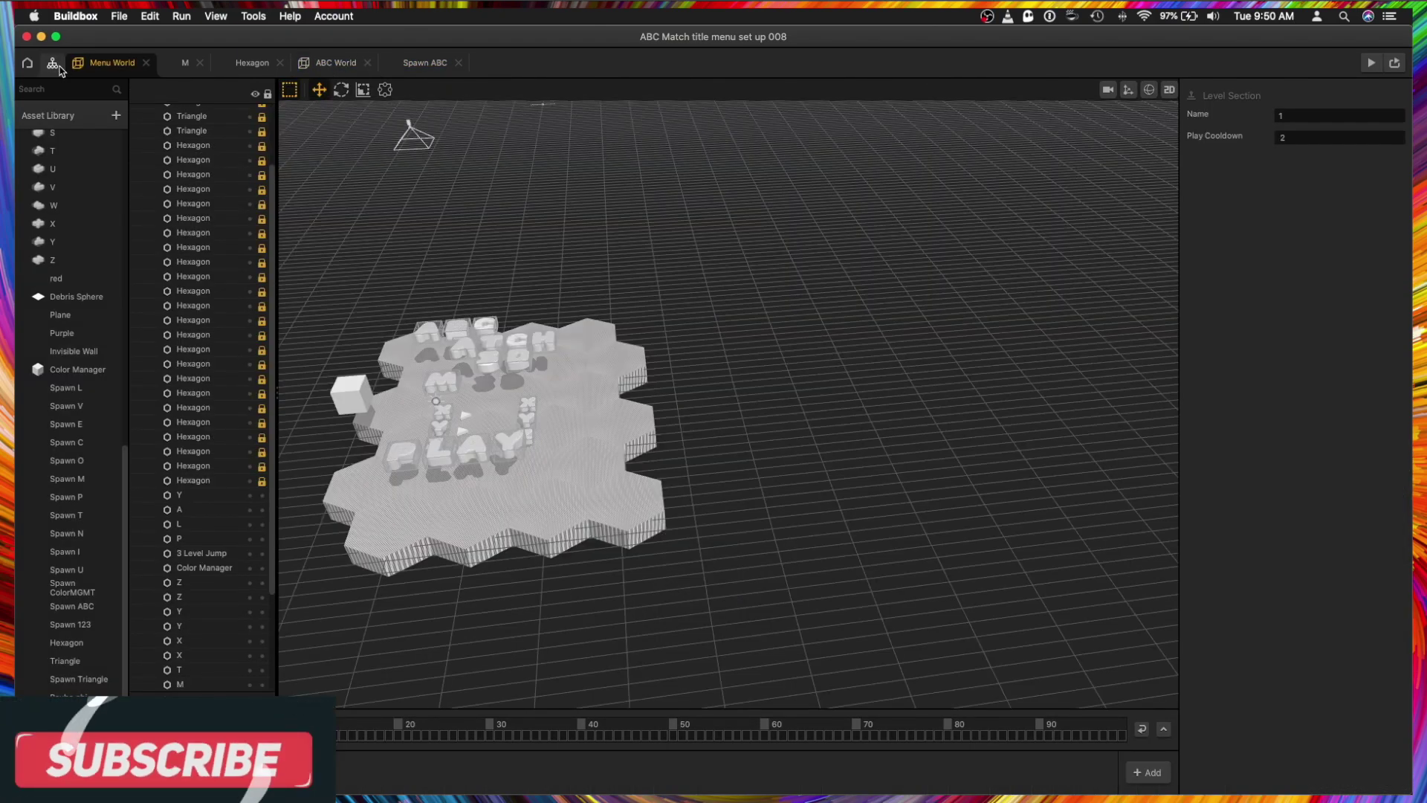
click(52, 63)
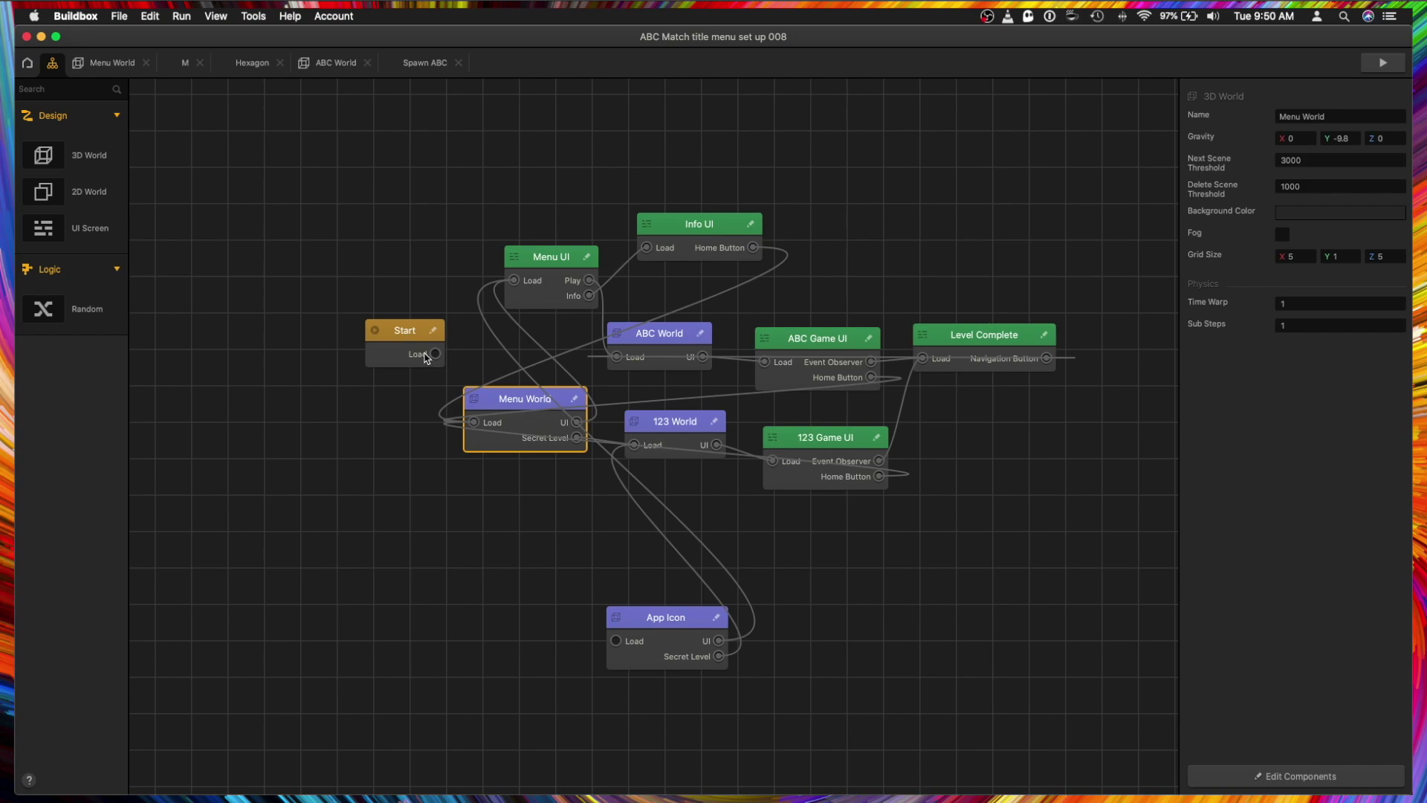
drag(435, 354, 593, 561)
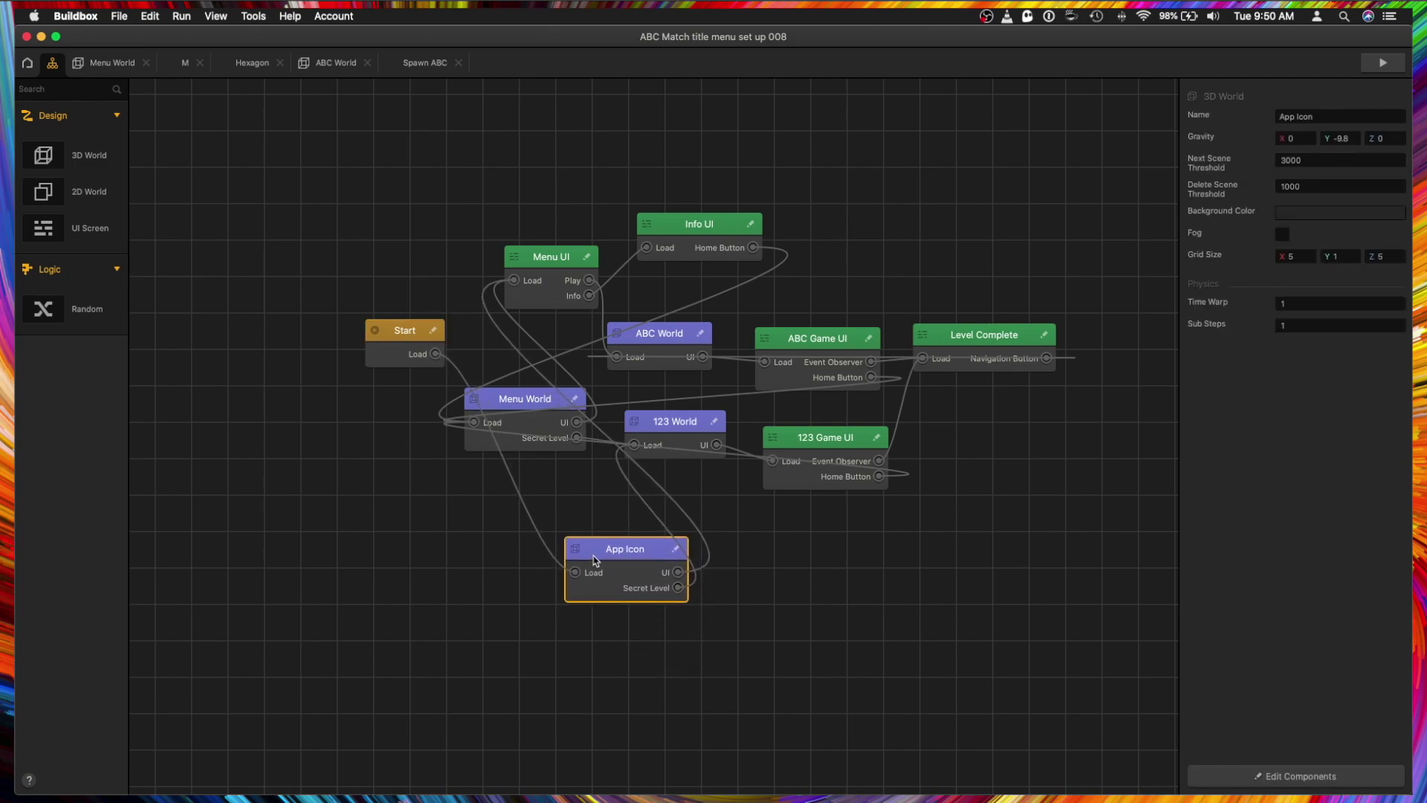
double_click(606, 561)
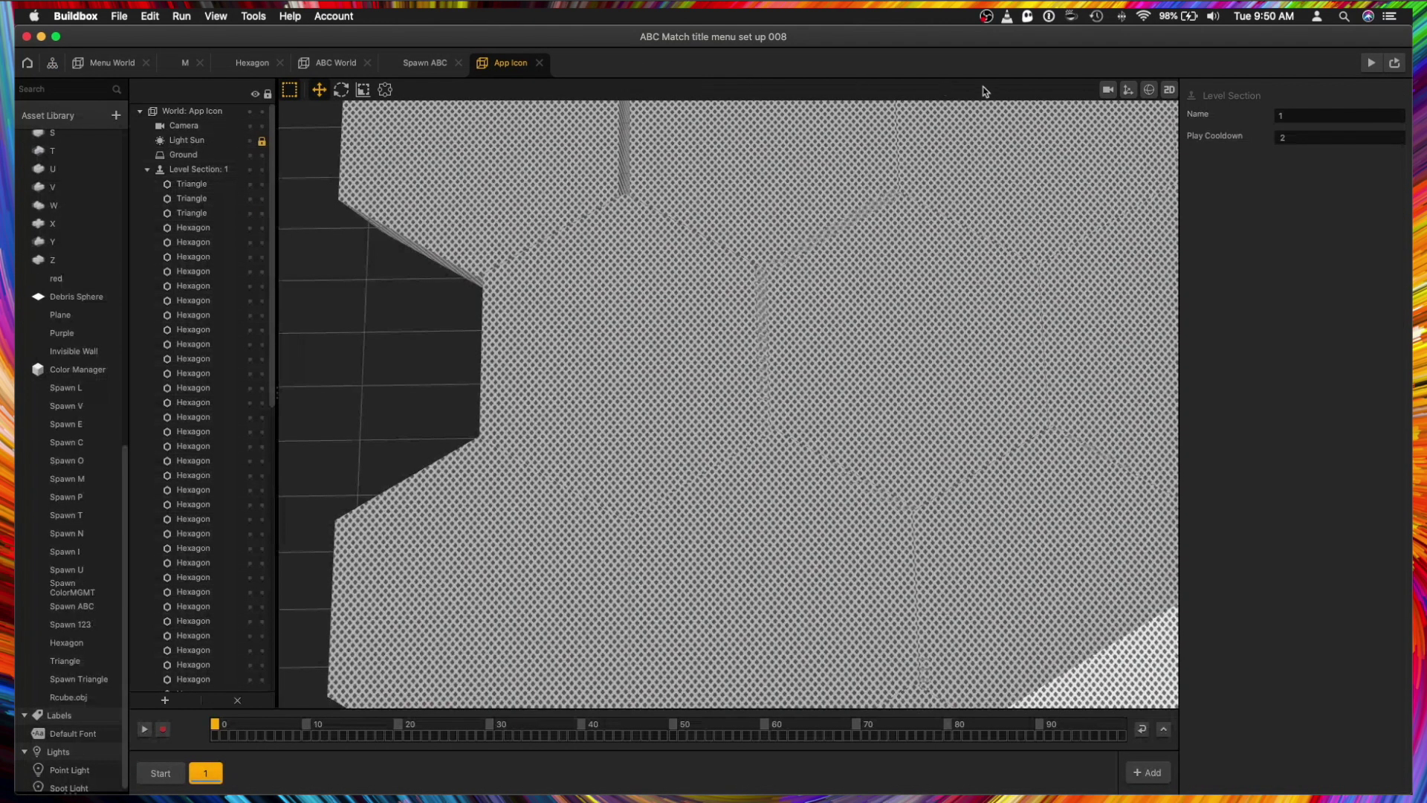
Playtest the App Icon scene from its camera view, restarting the preview twice for new random colours.
click(1107, 90)
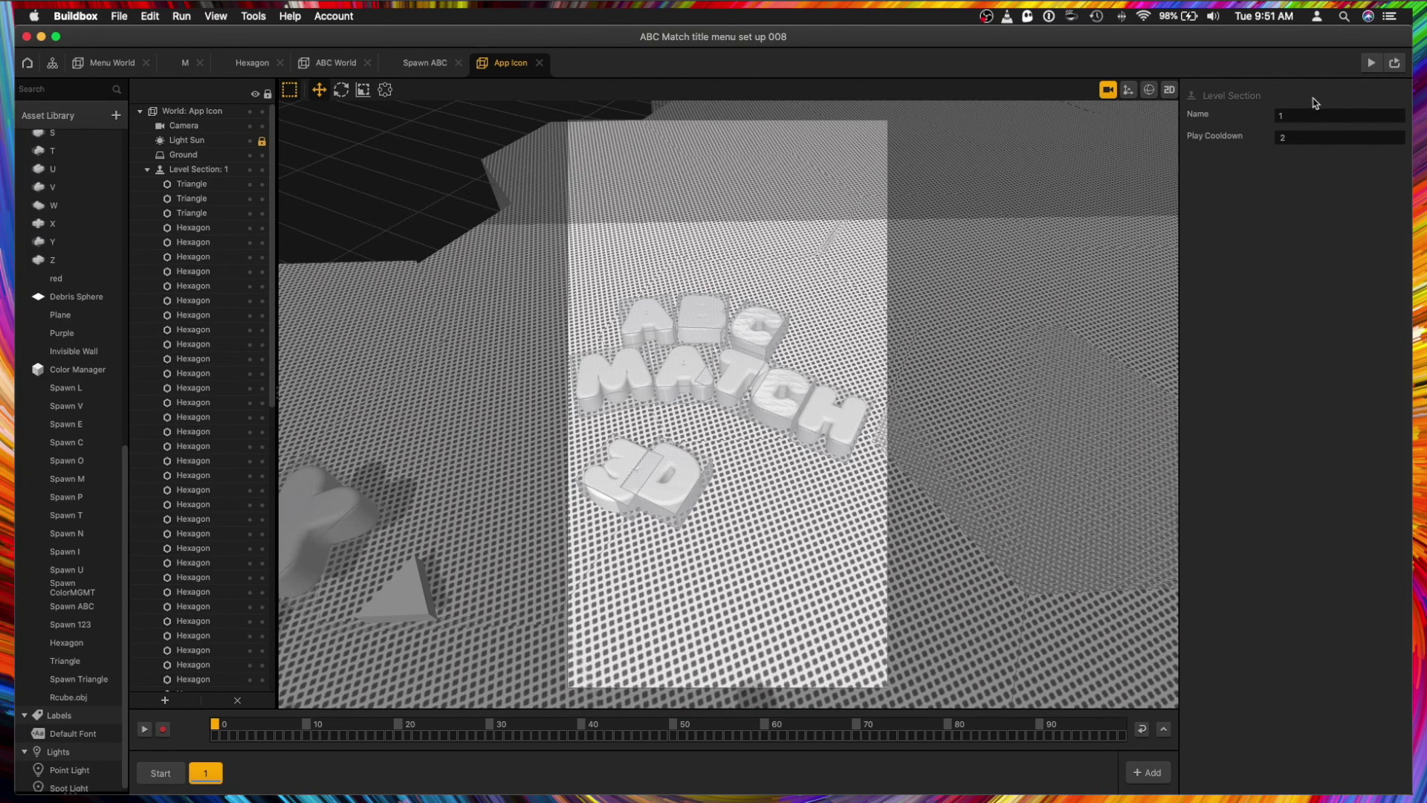
click(1371, 64)
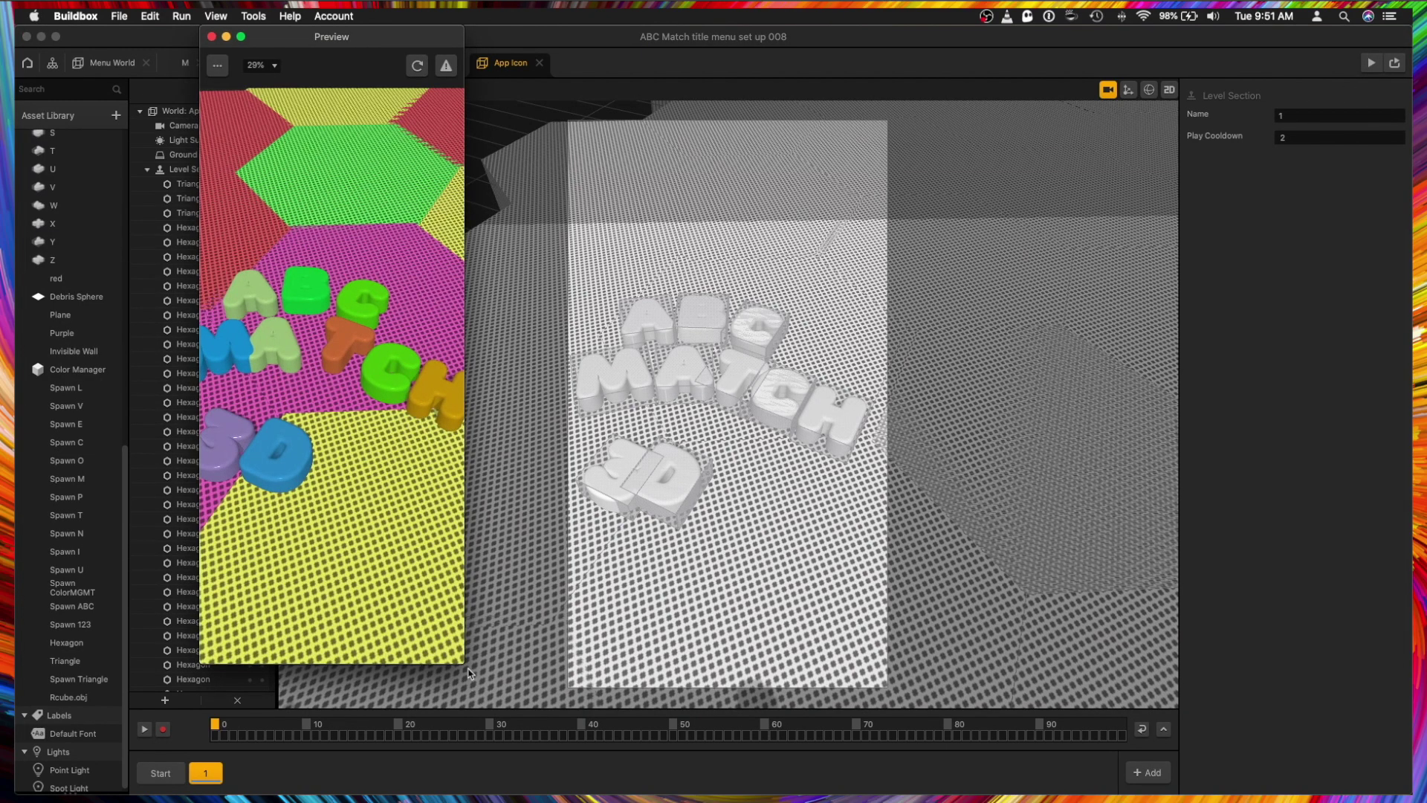
drag(461, 659, 736, 682)
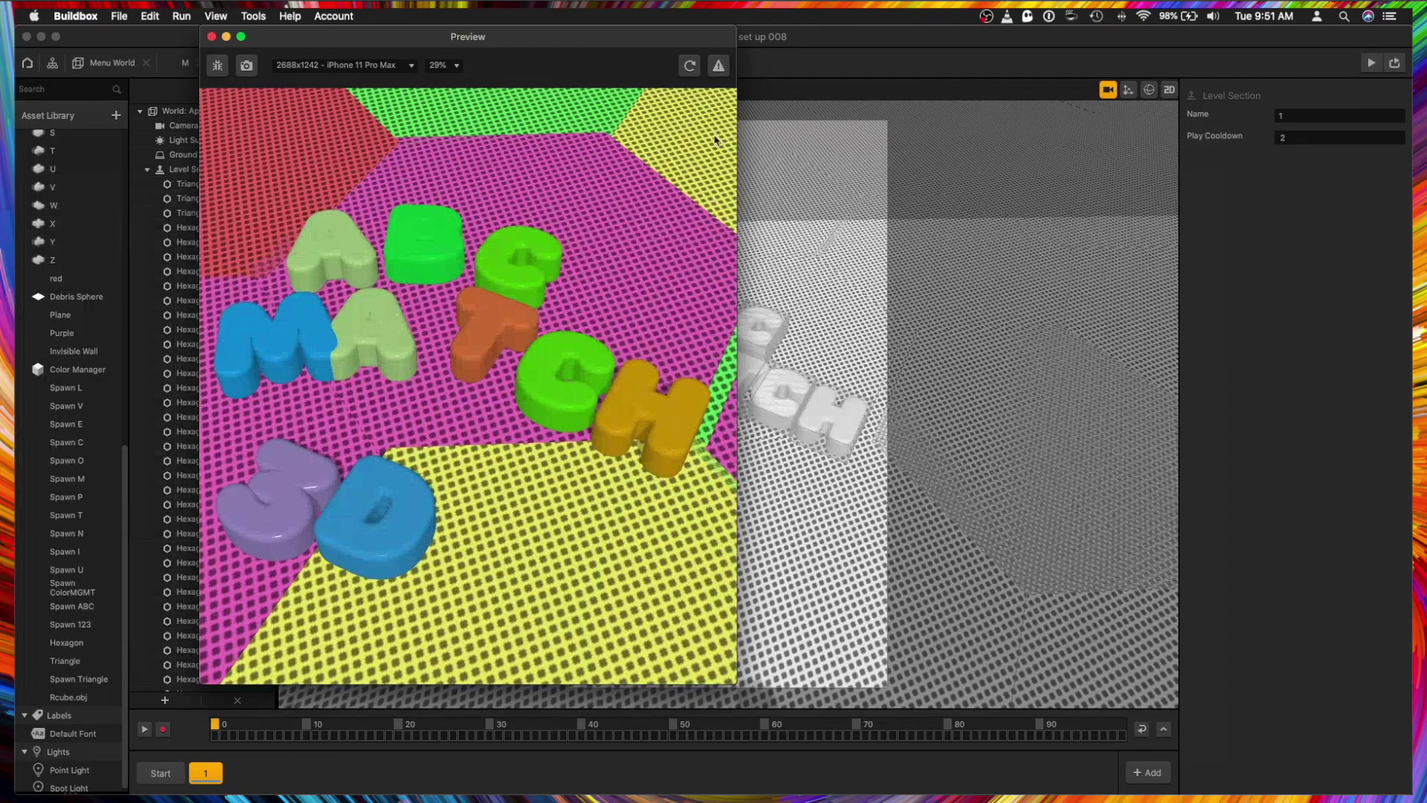
click(690, 66)
click(689, 67)
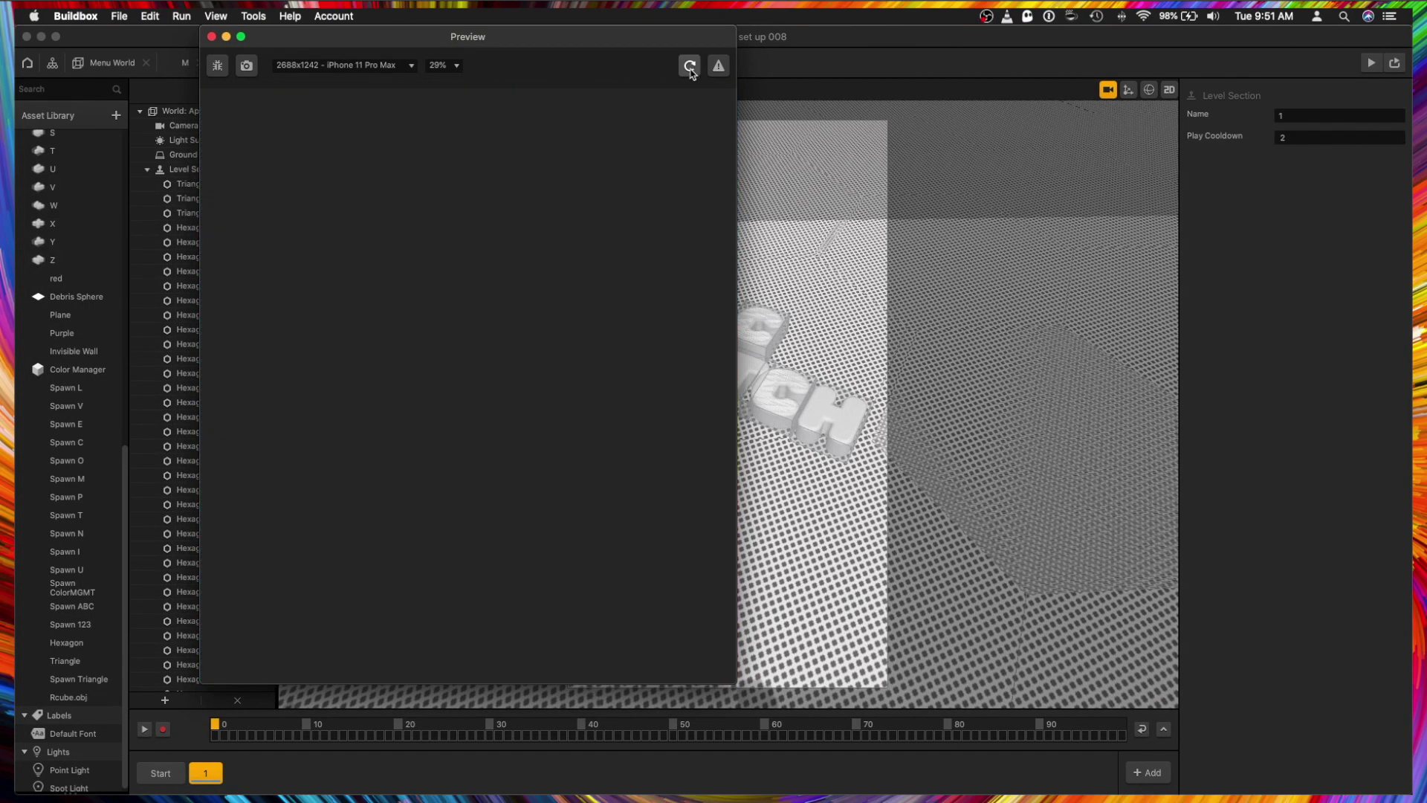
key(ctrl+Up)
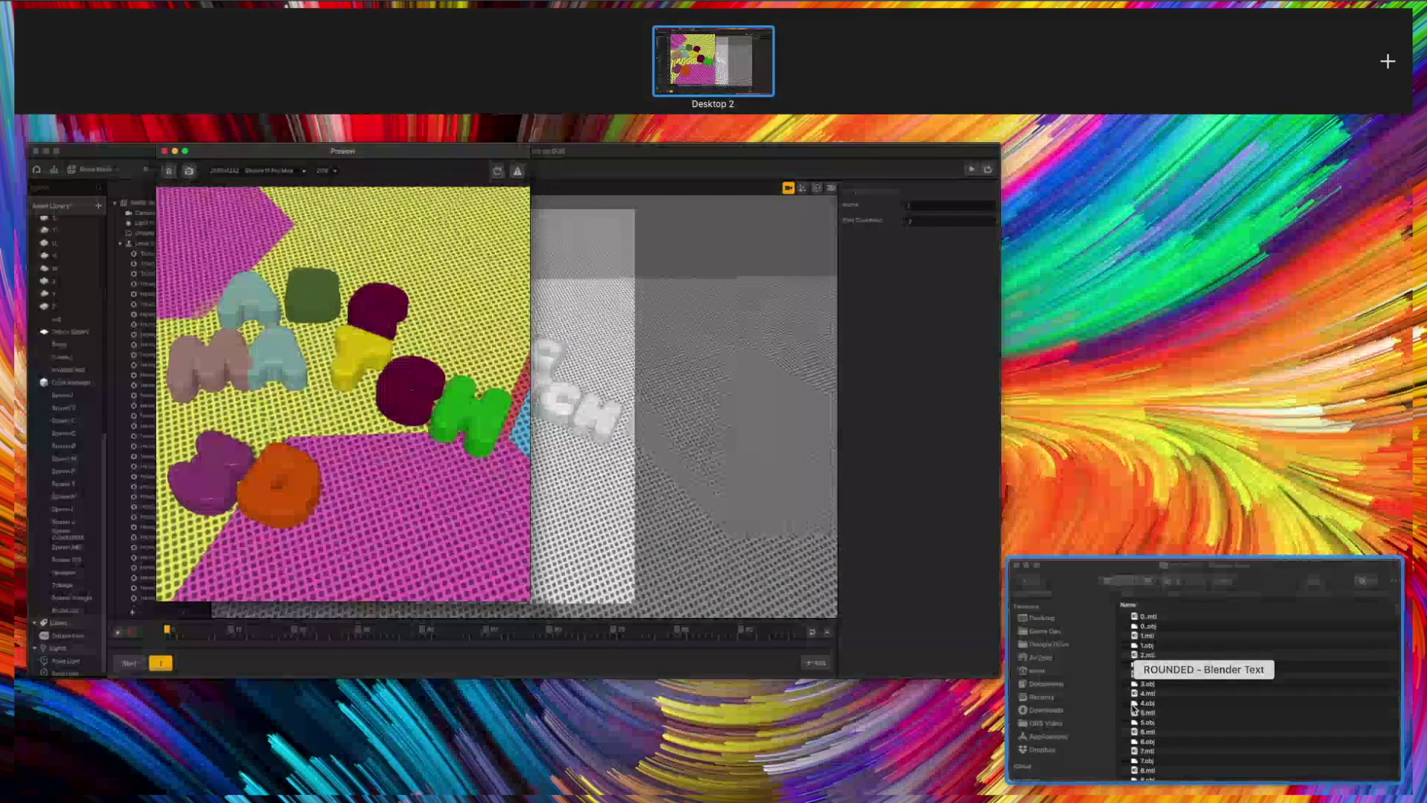
click(1203, 699)
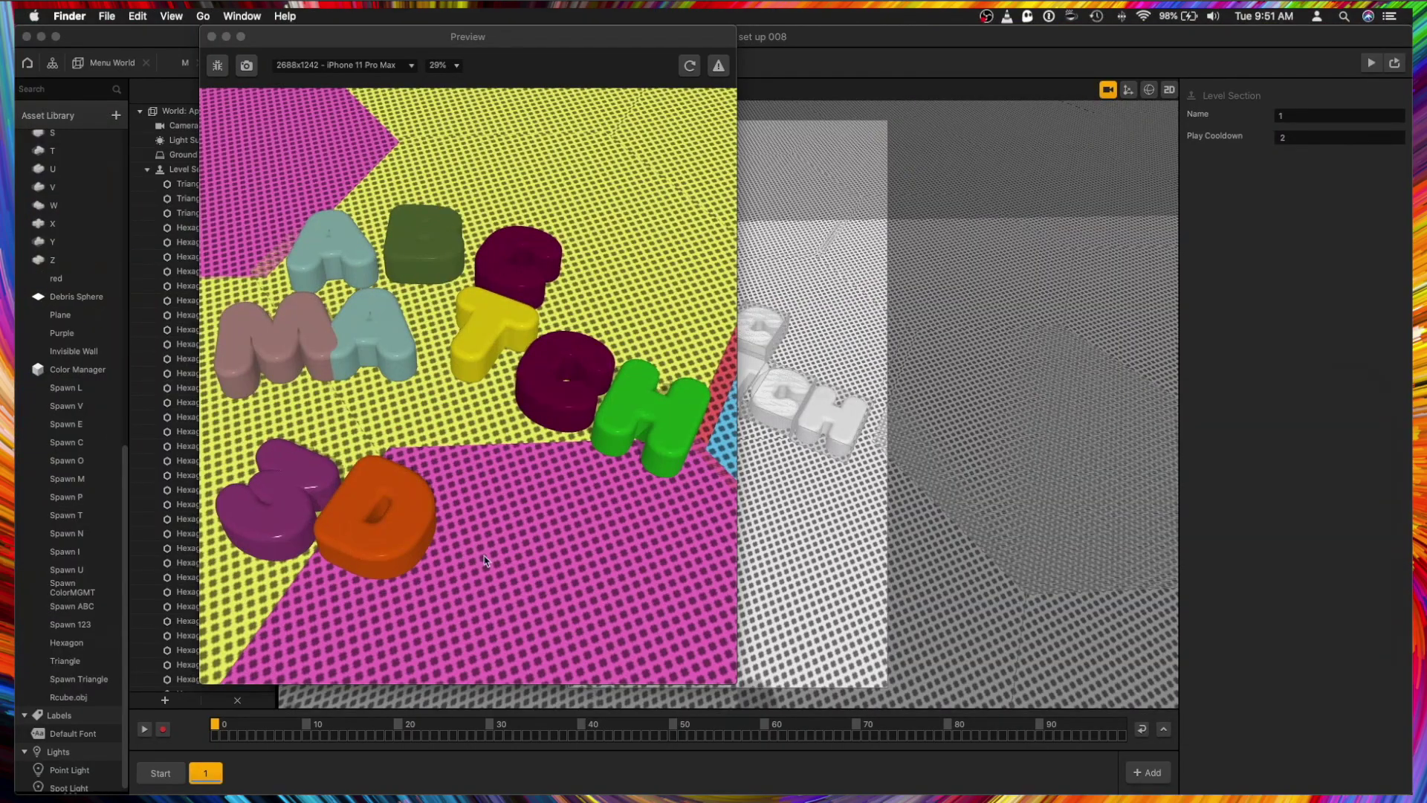
Set the Hexagon asset's 3D Model Texture Scale X and Y to .1.
click(66, 650)
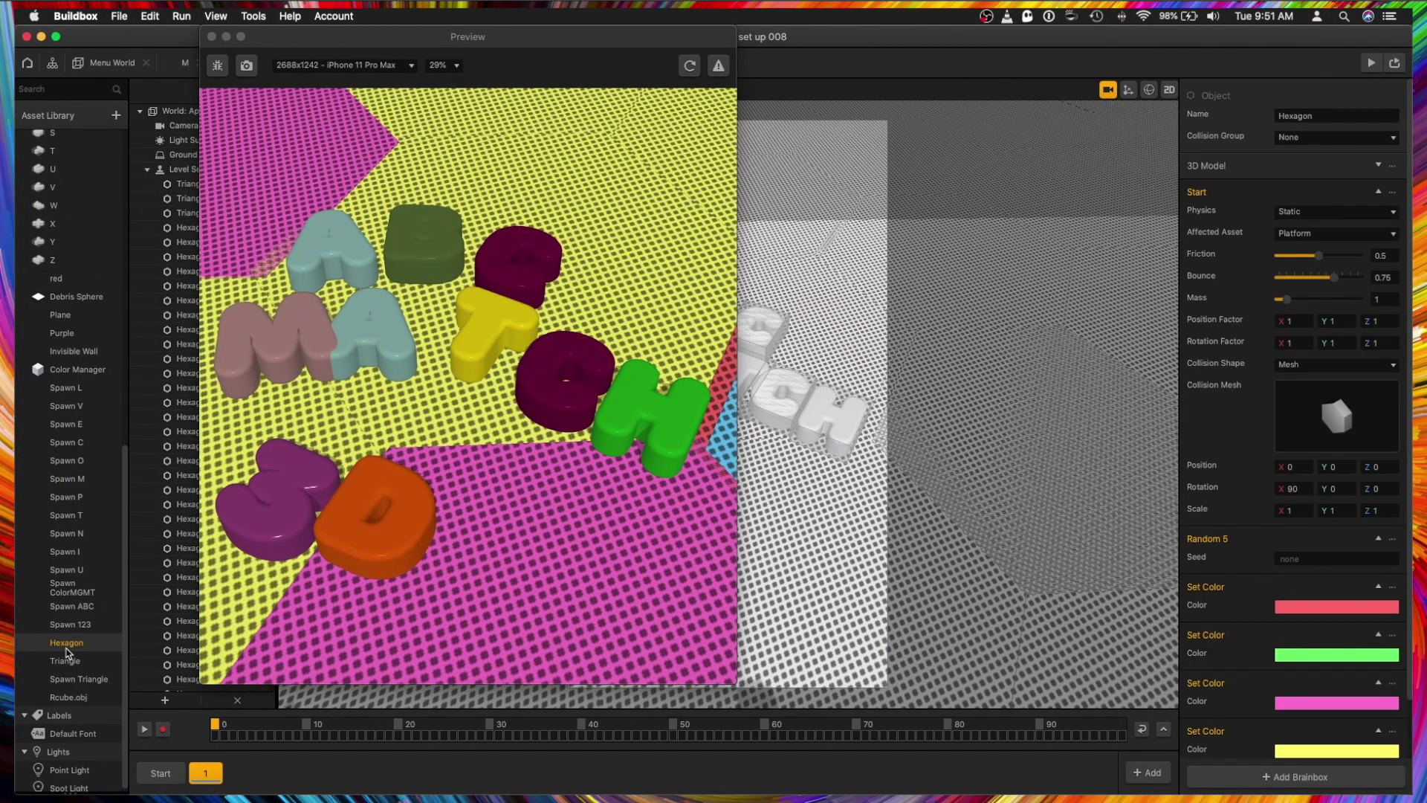
click(1379, 166)
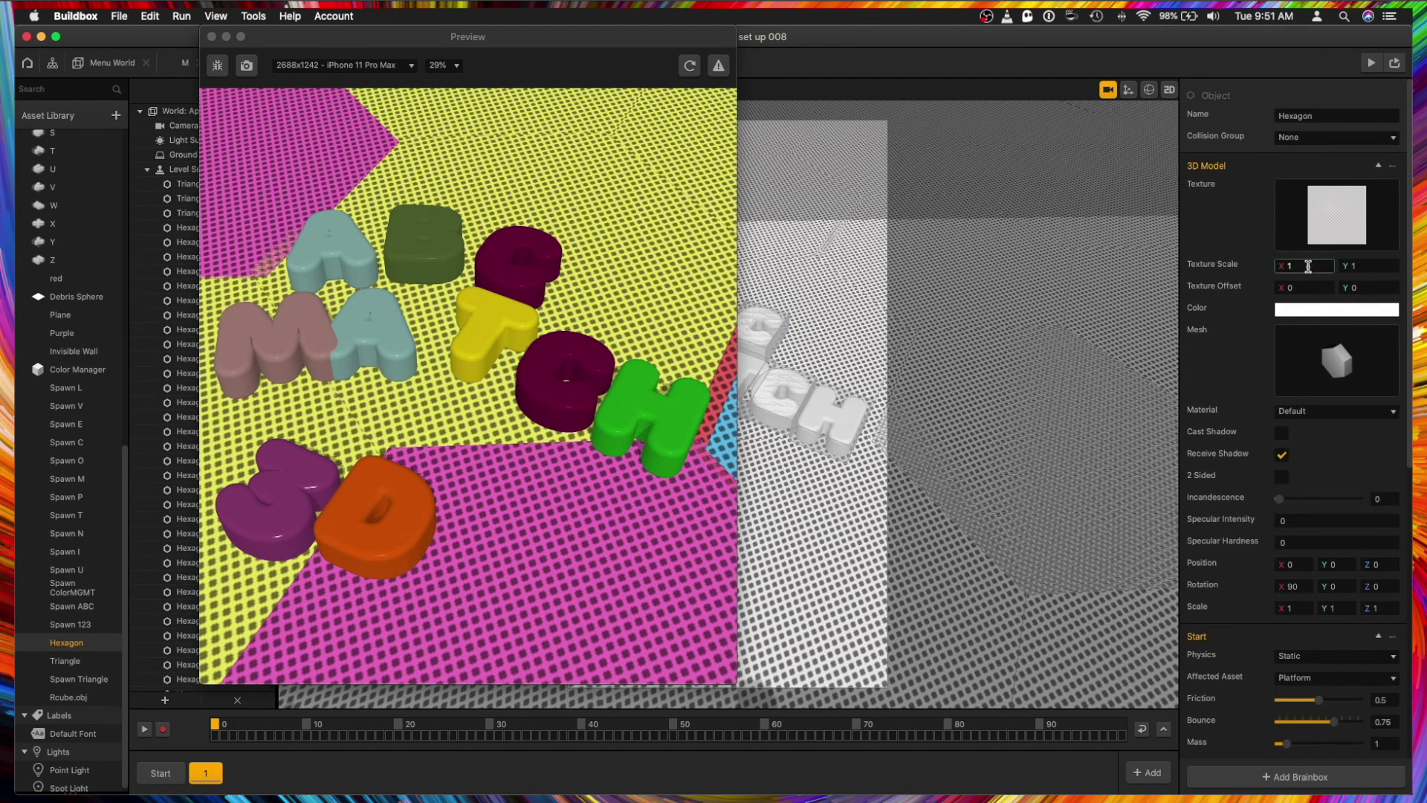
text(.11)
key(Tab)
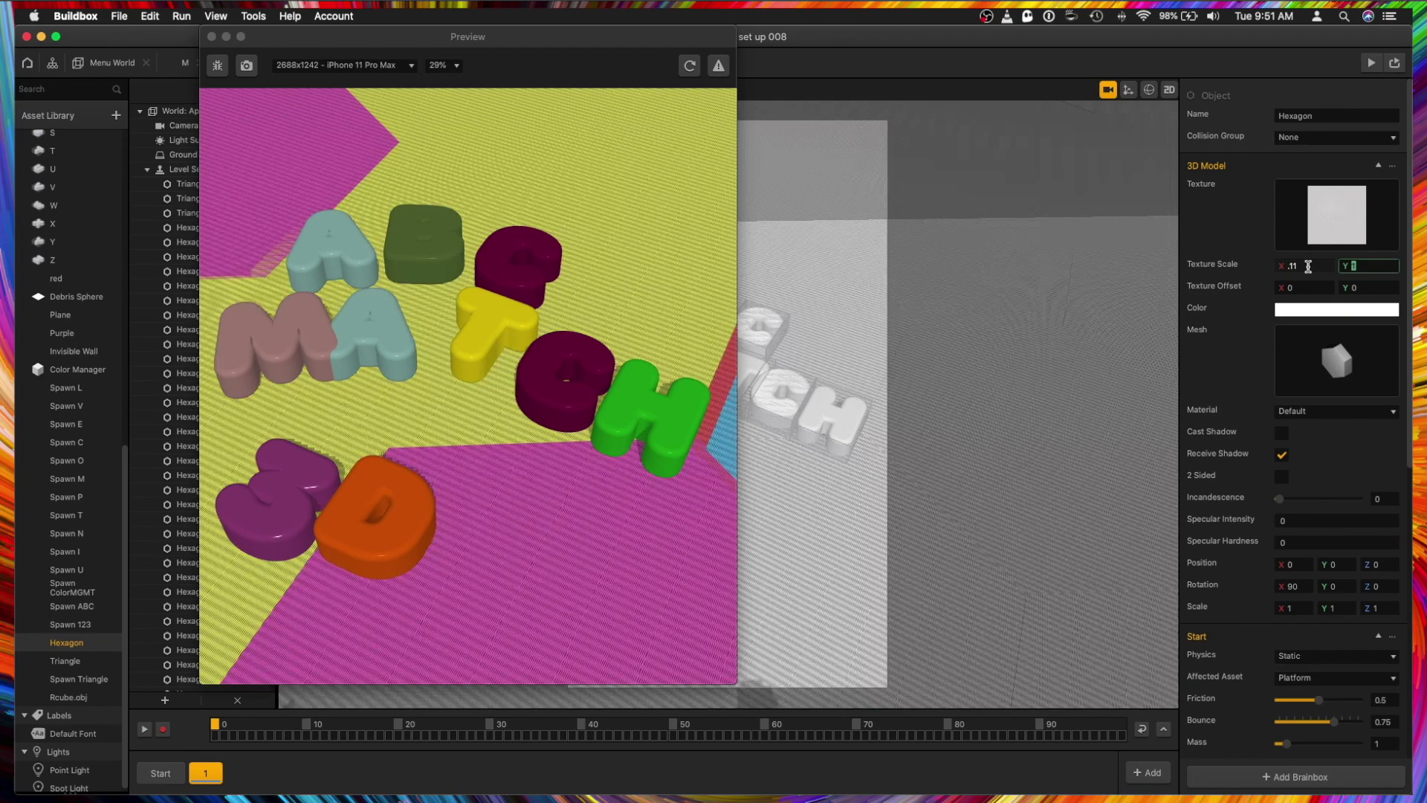
text(.1)
key(Tab)
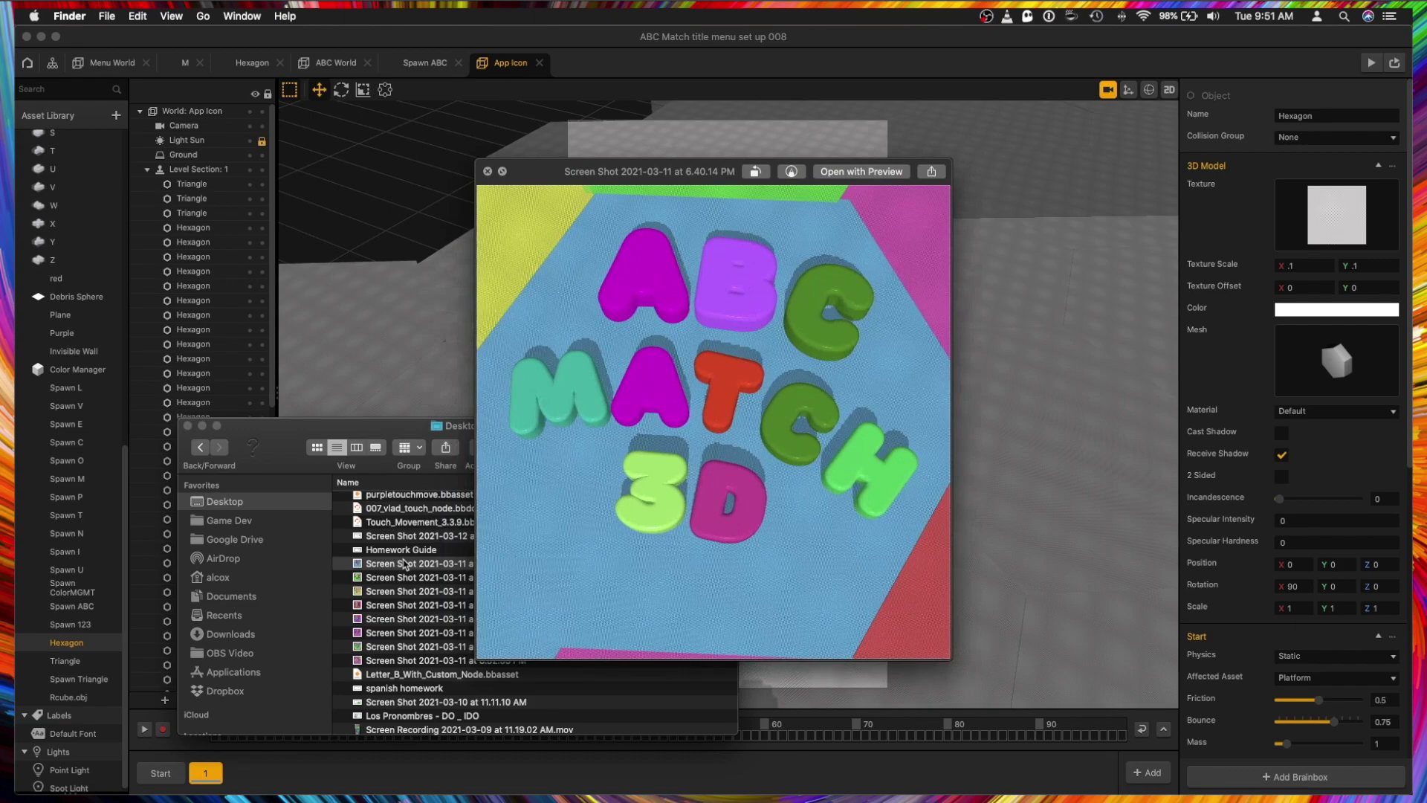
Step through the next two saved title screenshots, including the pink version, then close the preview.
key(Down)
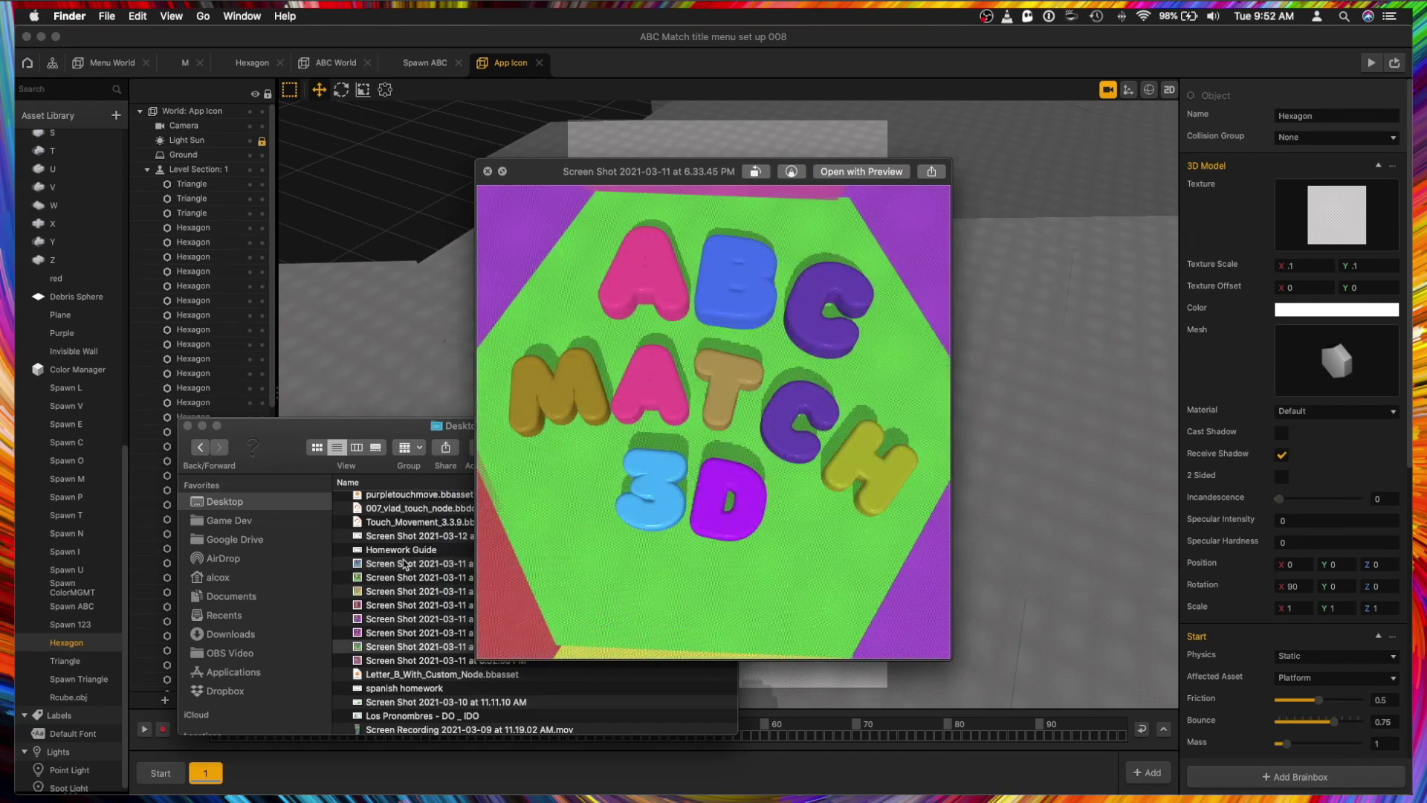
key(Down)
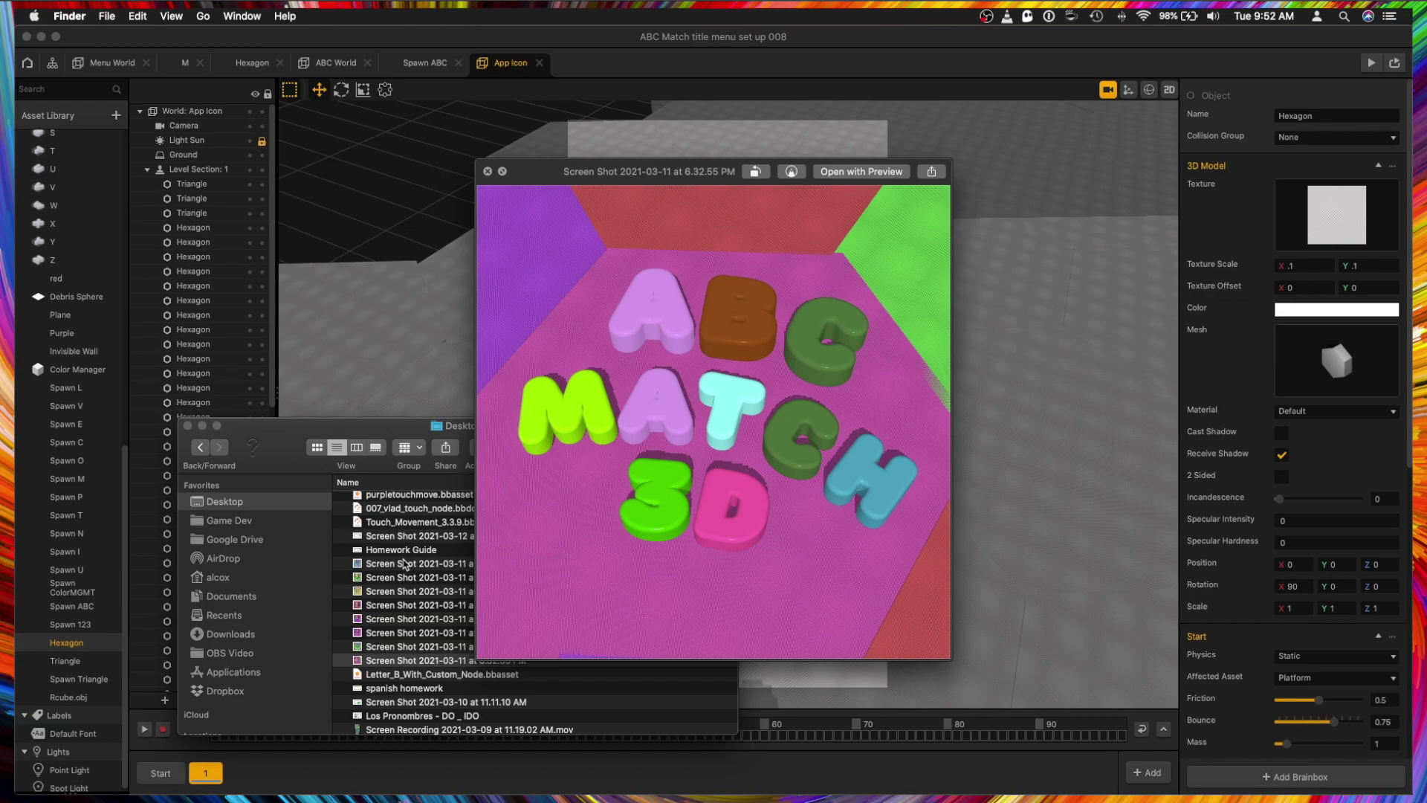
click(488, 171)
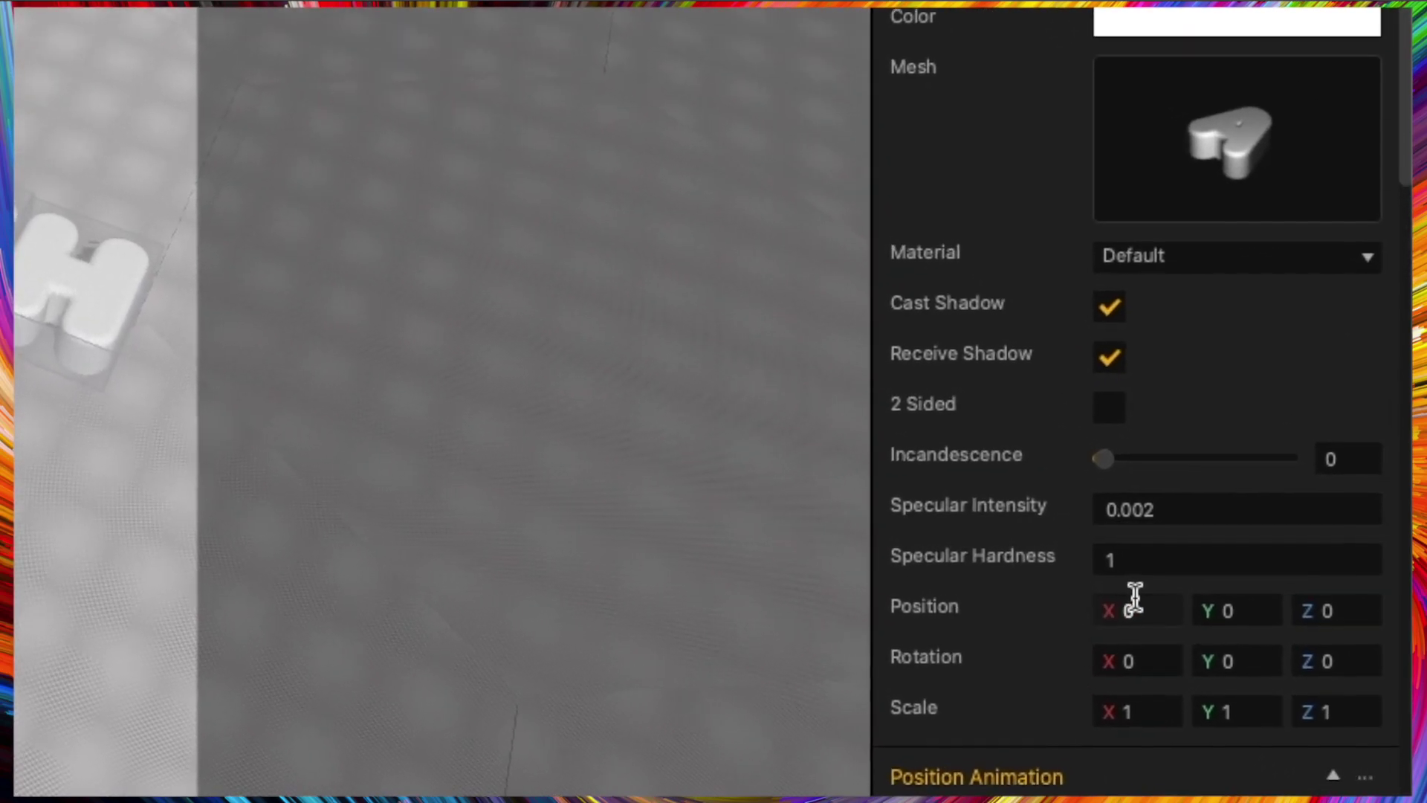
Restart the title-menu preview, tab to Specular Hardness, and open the ABC Game UI screen from the mind map.
scroll(1128, 605, down, 4)
scroll(1127, 634, up, 10)
scroll(1127, 730, up, 7)
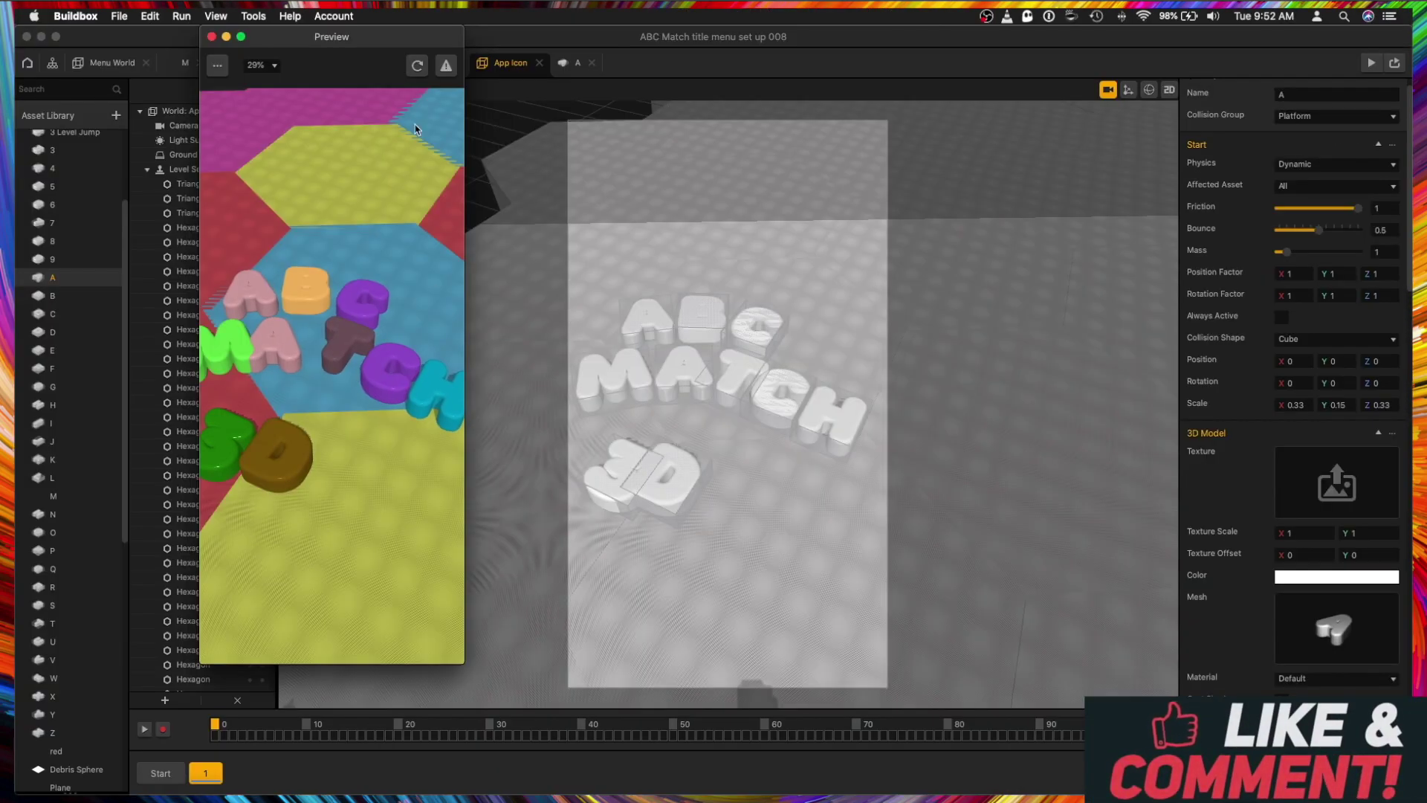
click(417, 65)
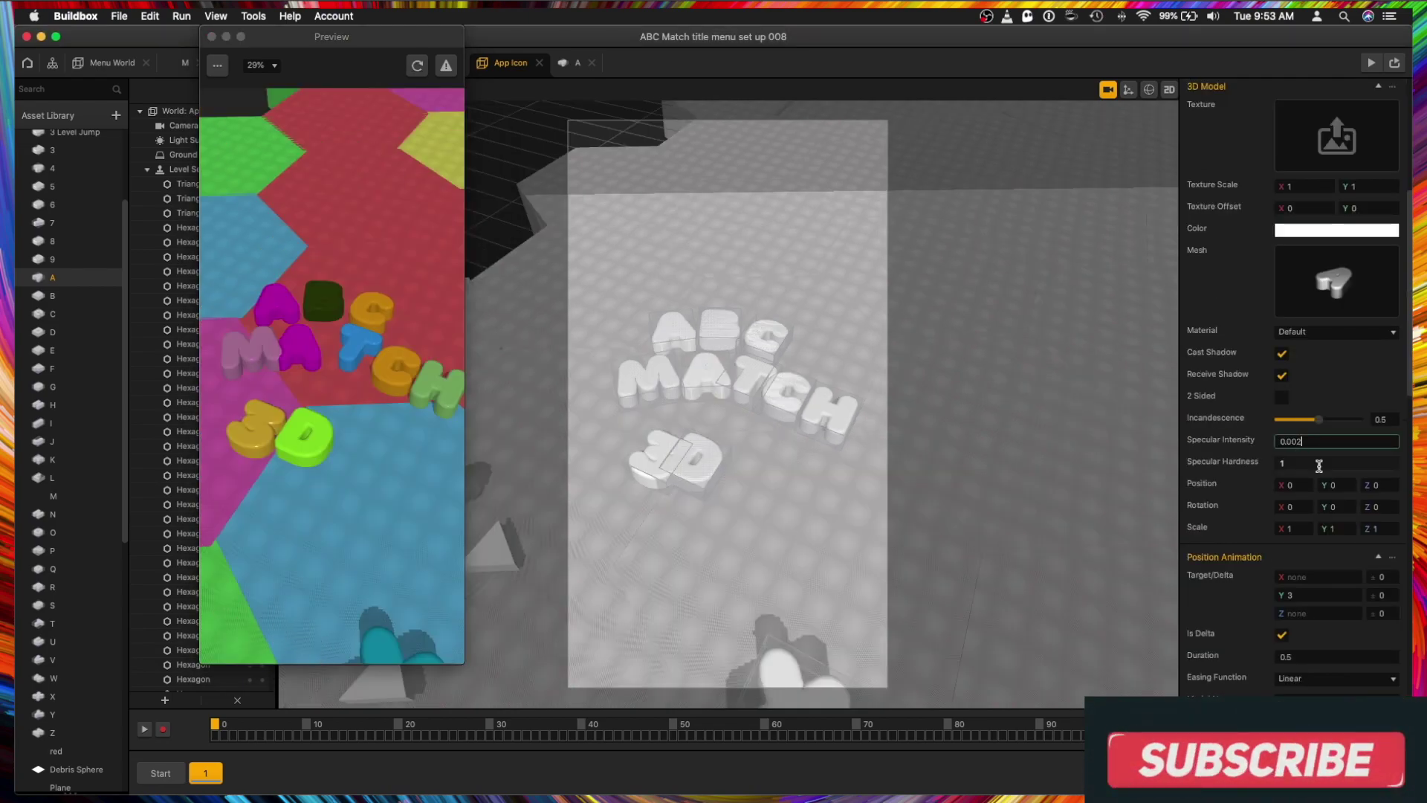
key(Tab)
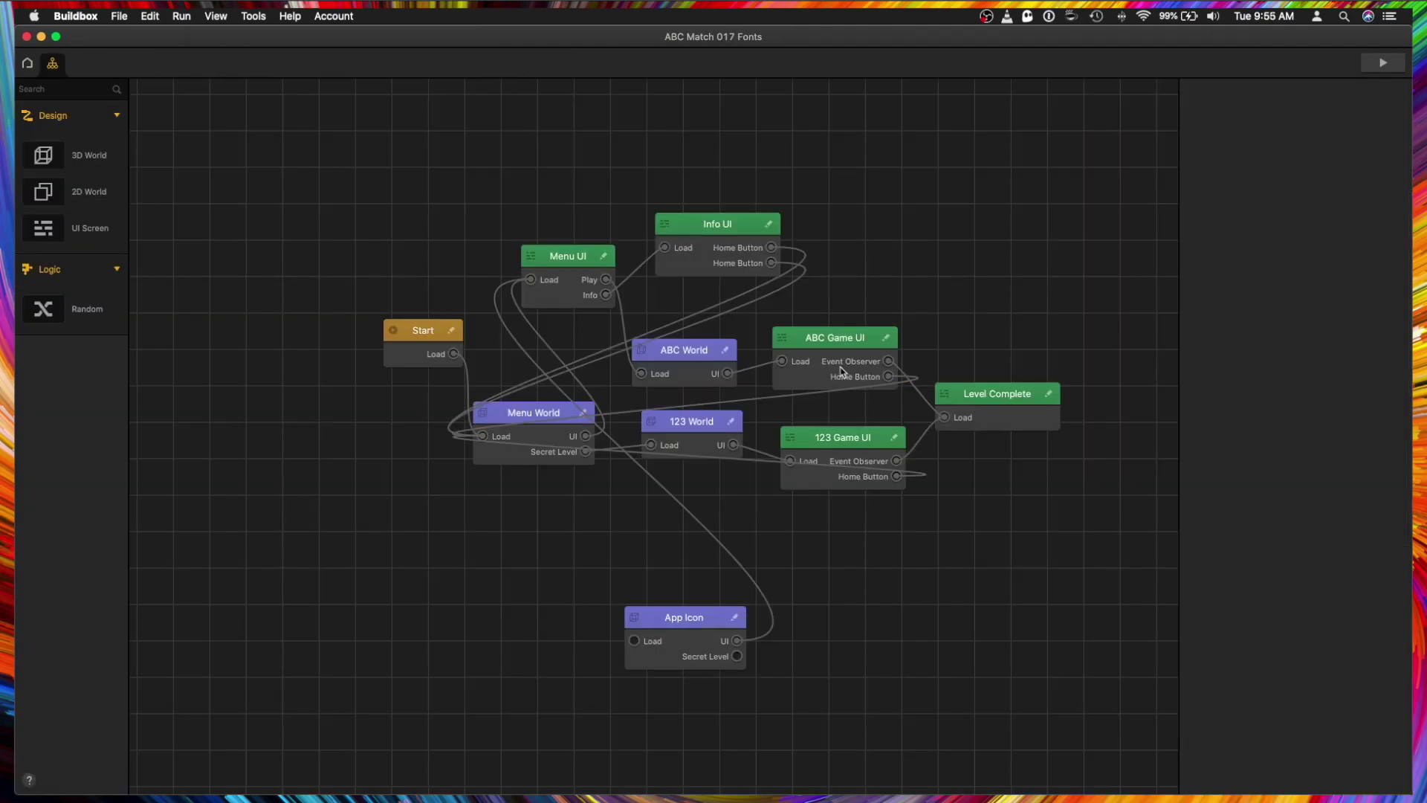
double_click(840, 372)
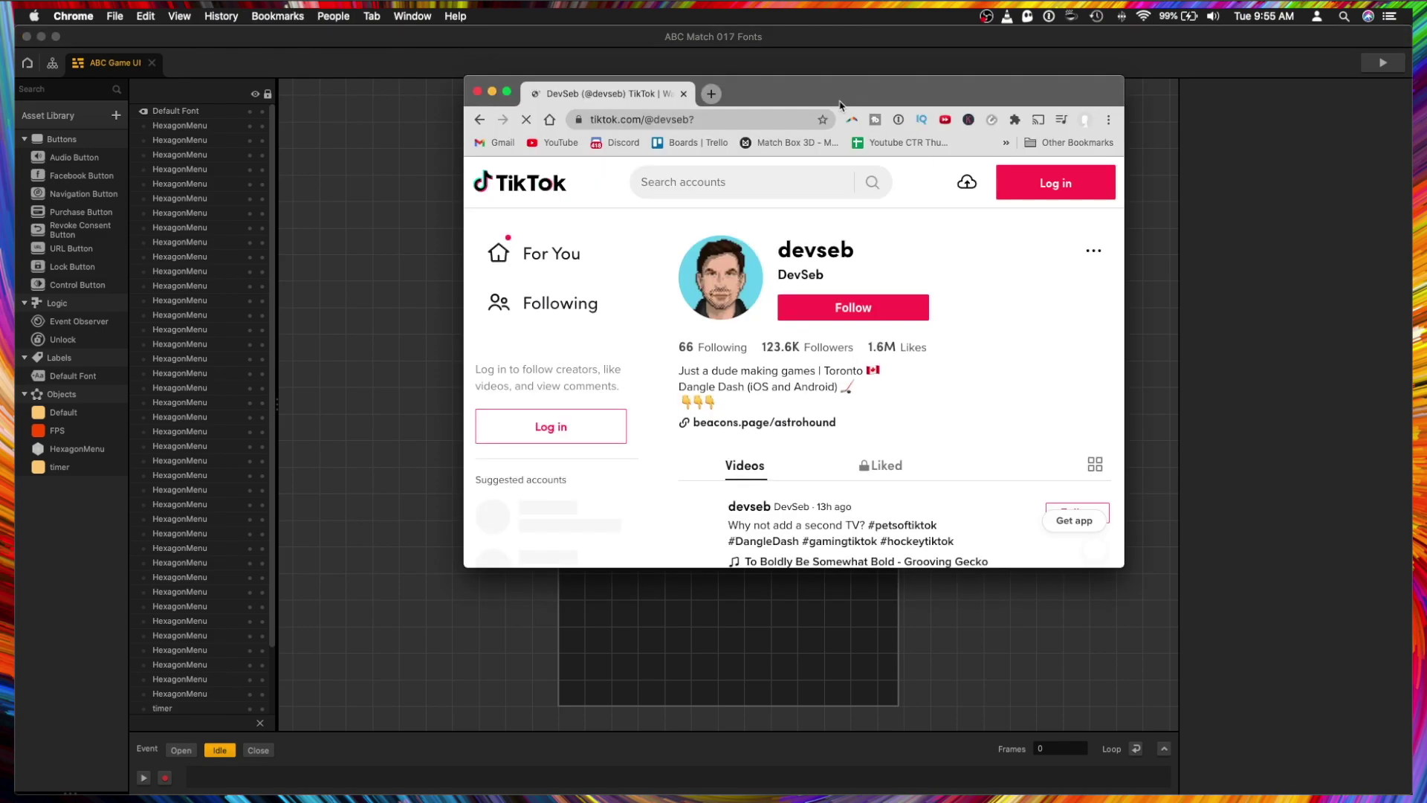
Move the Chrome window showing the developer's TikTok profile aside.
drag(840, 128, 947, 116)
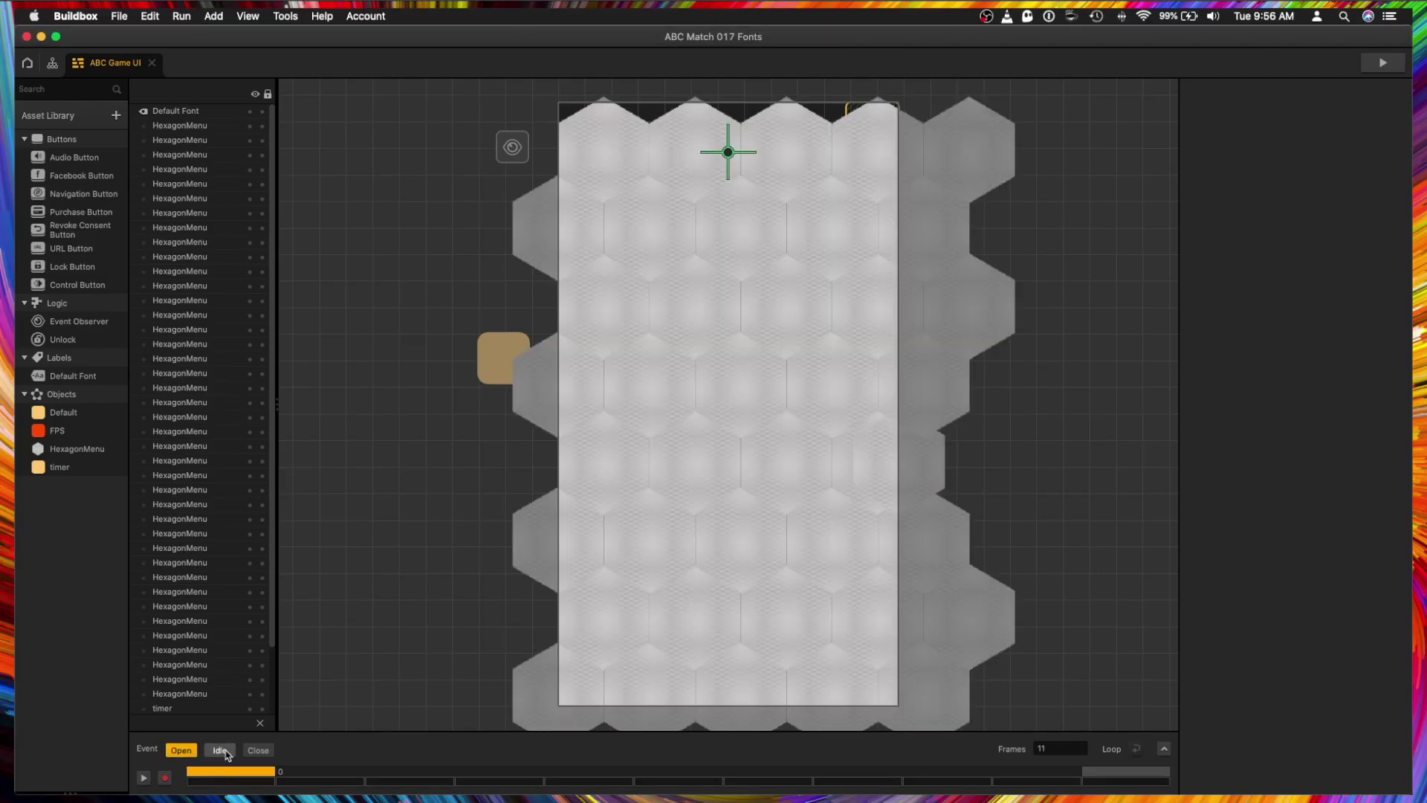
Compare the Open and Close events, then drag the top-left HexagonMenu's Open keyframe to the timeline's end.
click(258, 751)
click(181, 751)
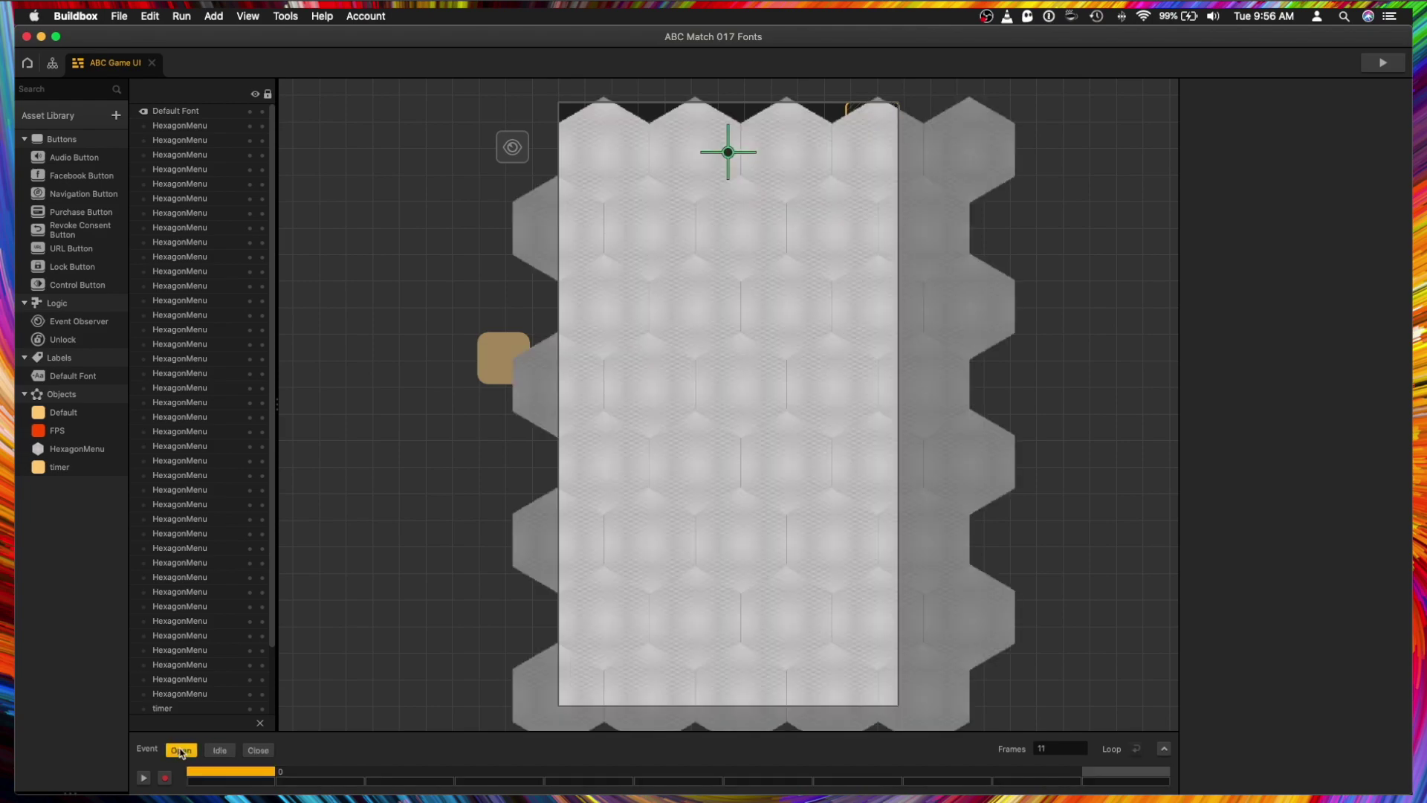
click(260, 750)
click(187, 752)
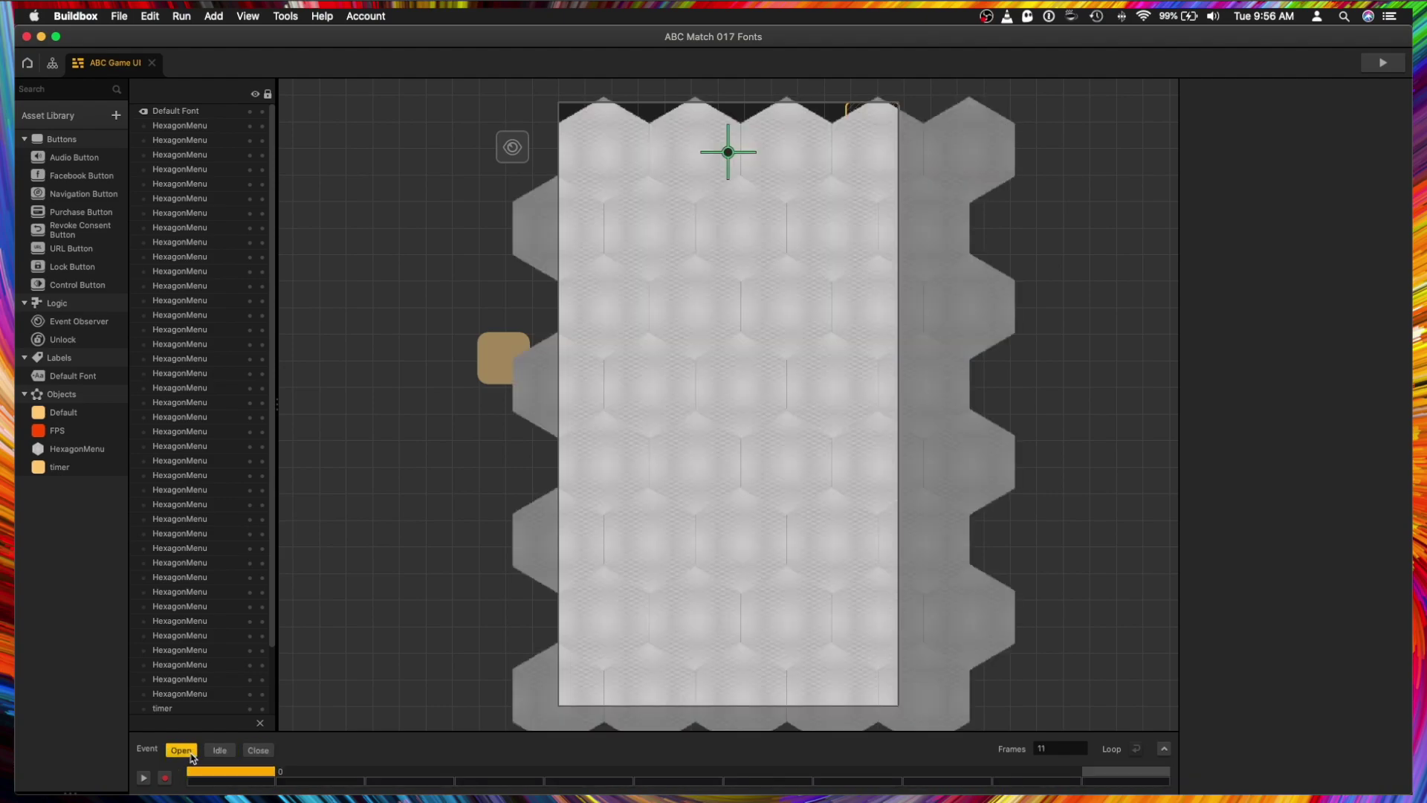
click(582, 172)
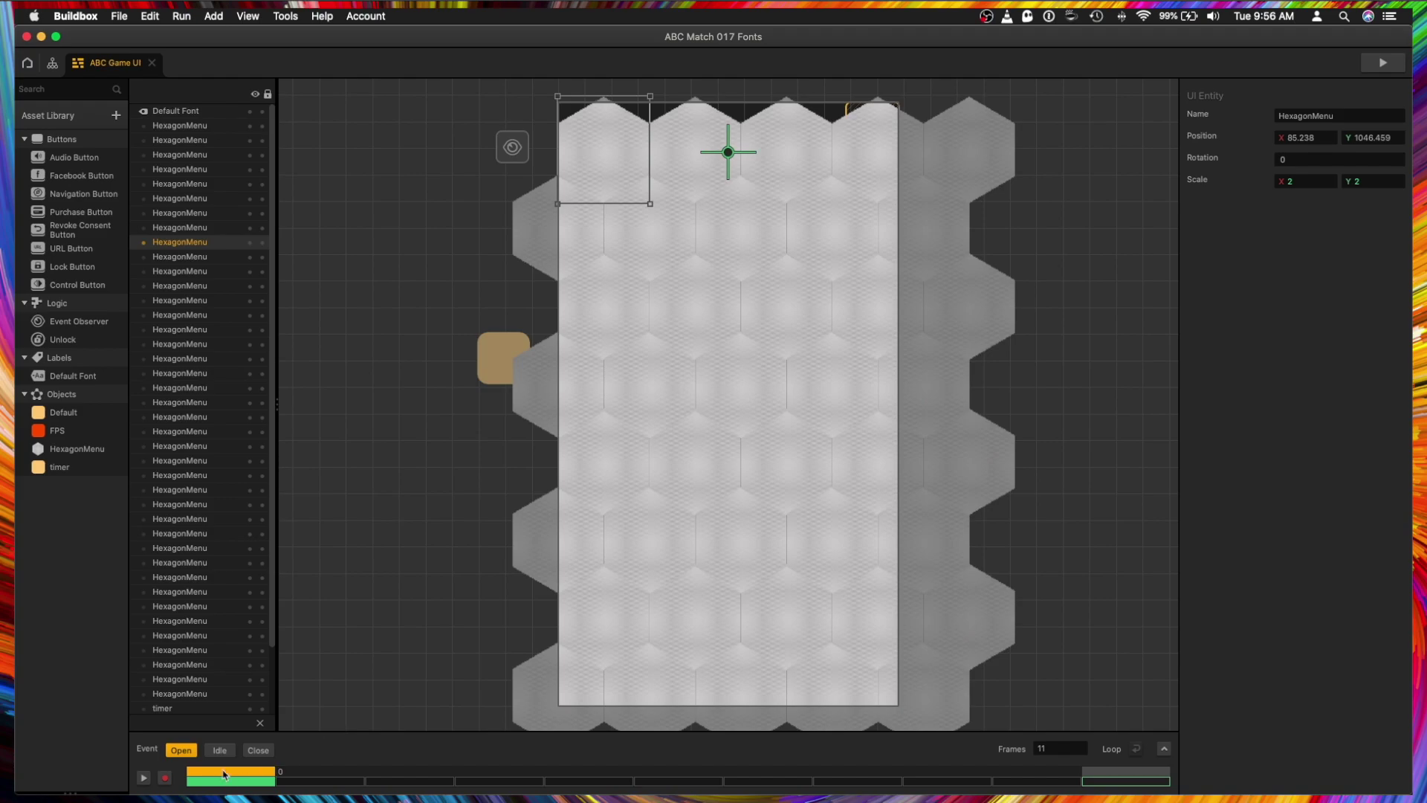
drag(224, 775, 1087, 769)
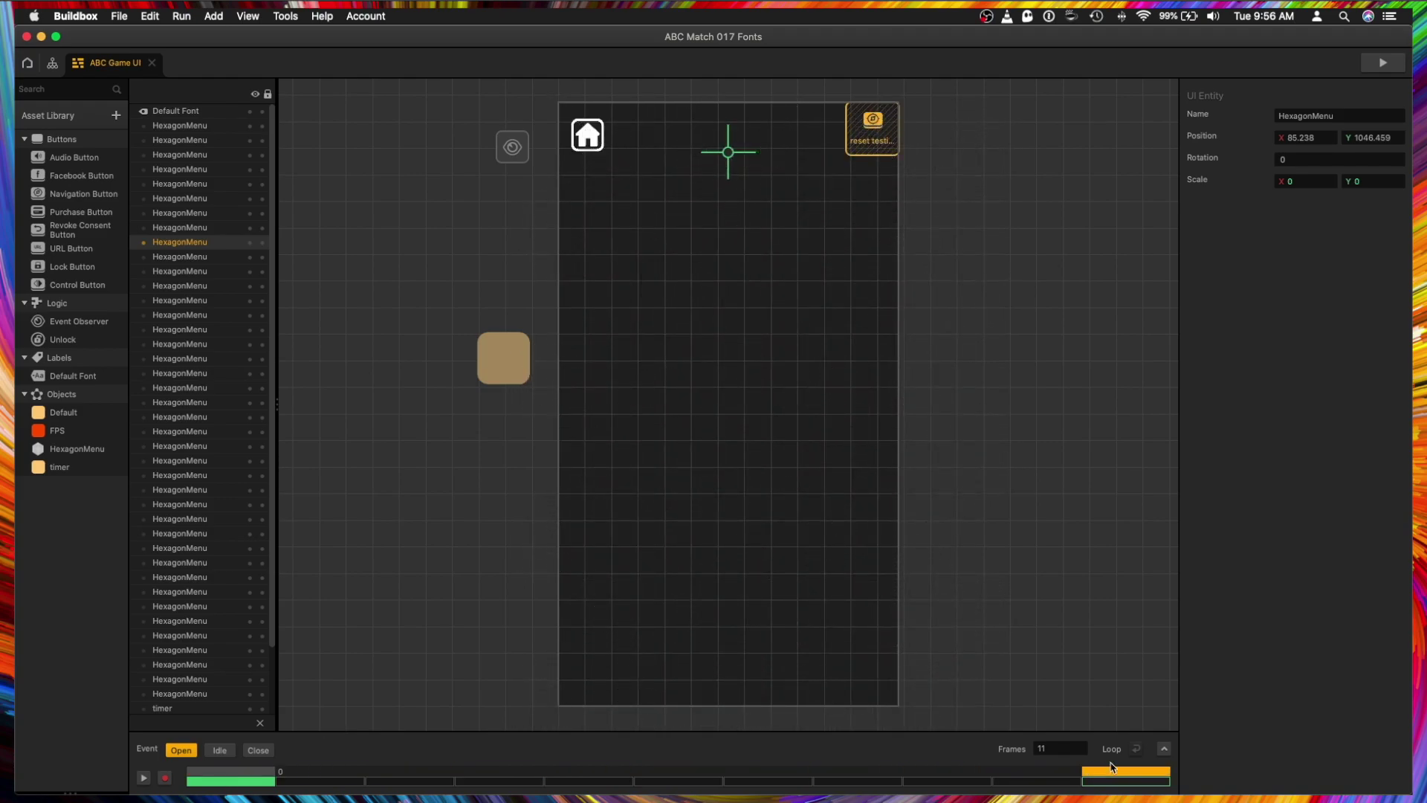
click(259, 751)
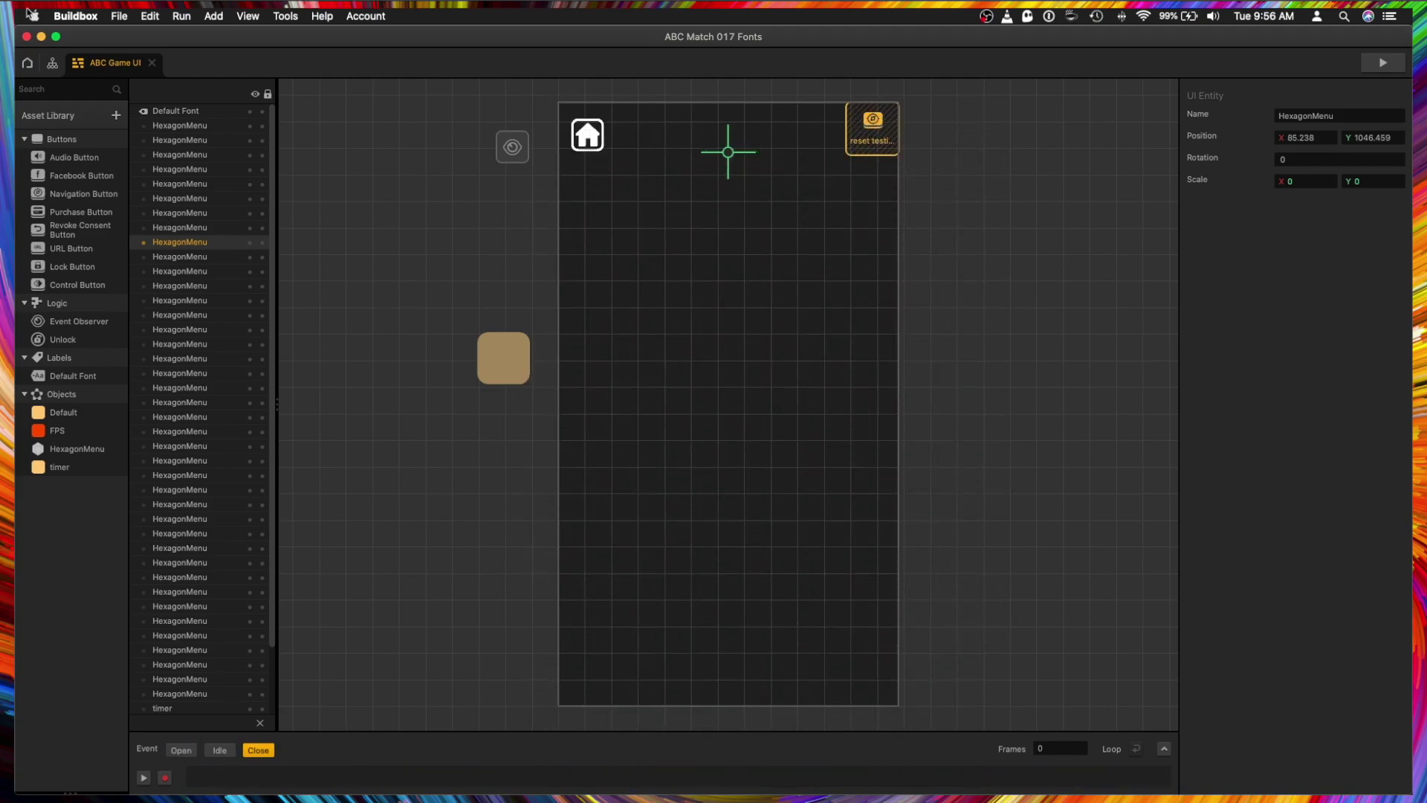
Preview the game, starting the letter level and returning to the title menu twice, then close the preview.
click(52, 65)
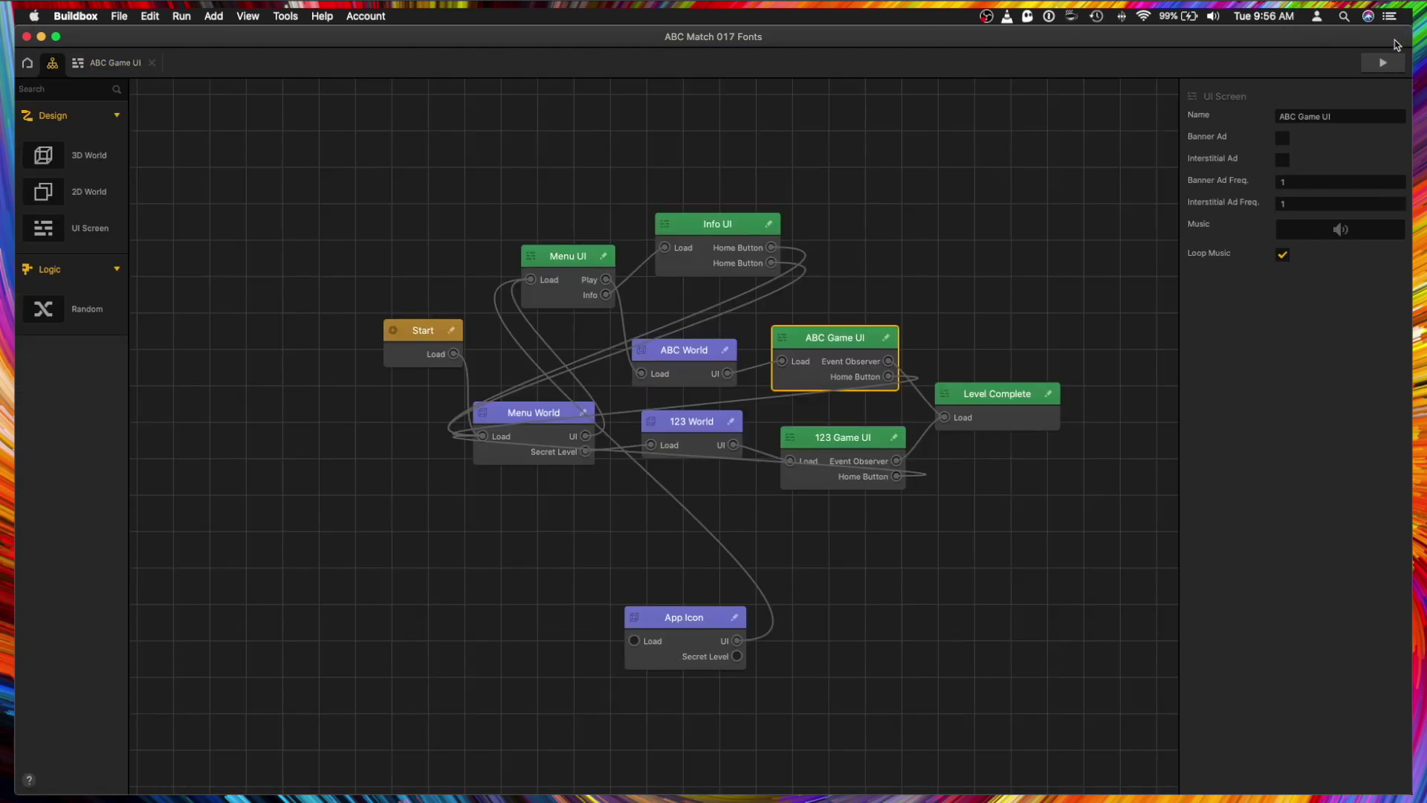
key(super+p)
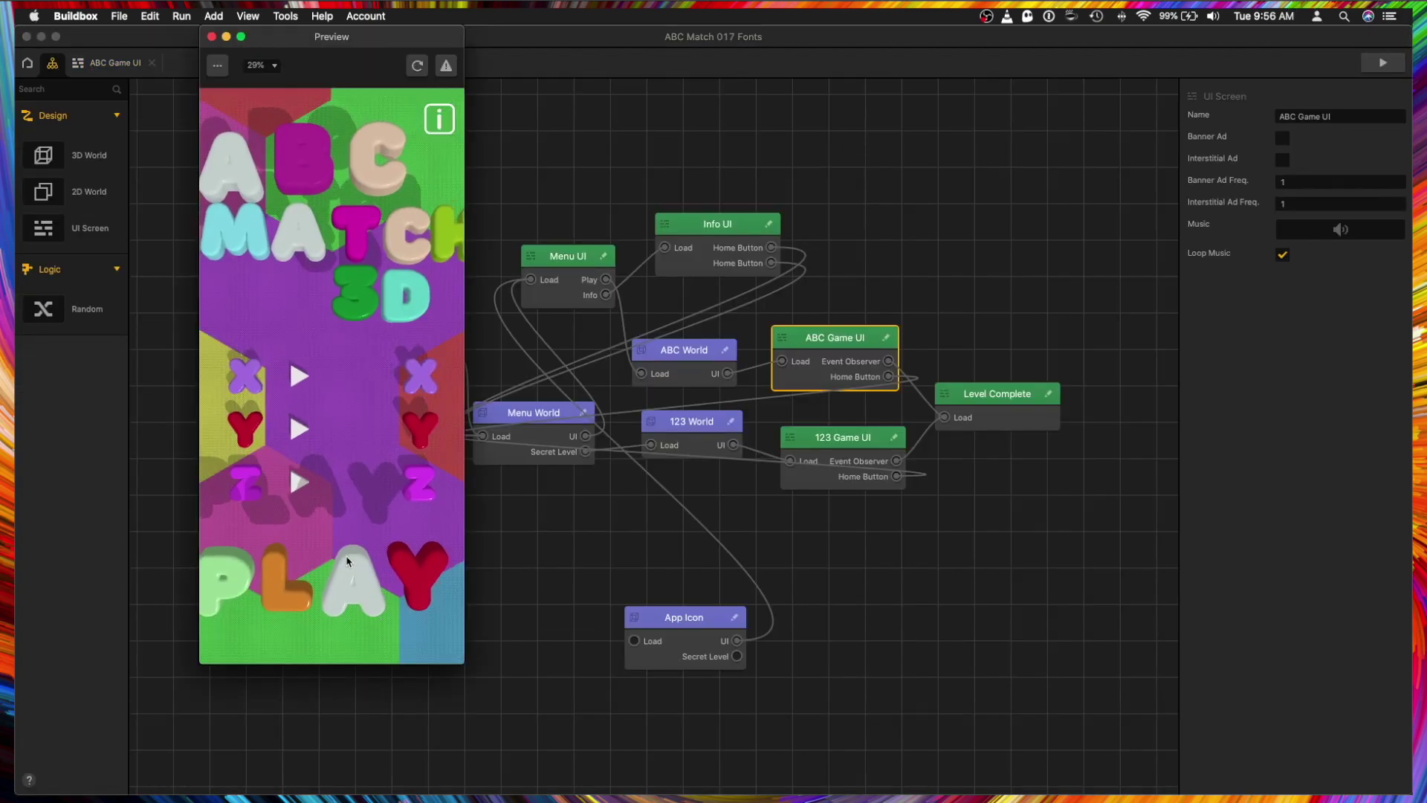
click(418, 67)
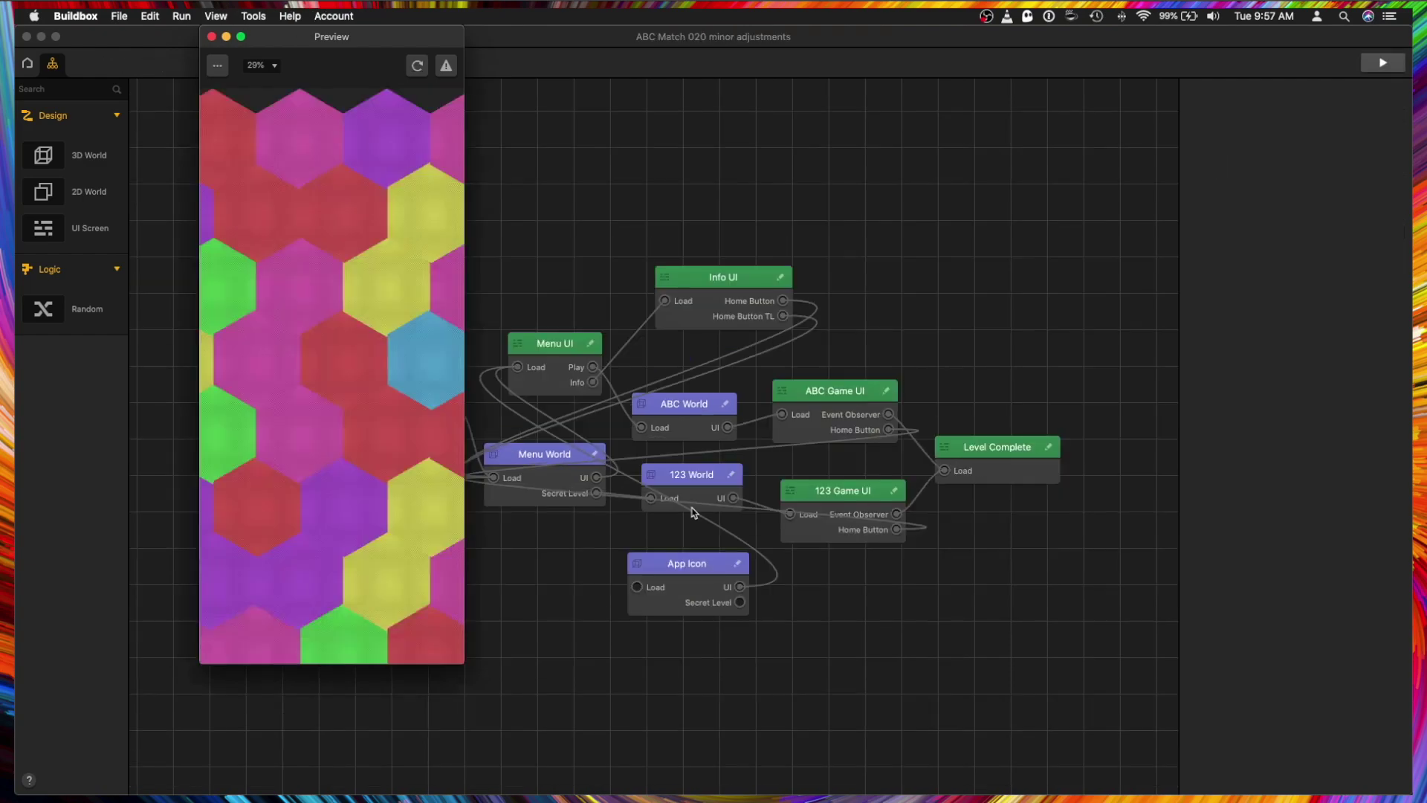
click(403, 442)
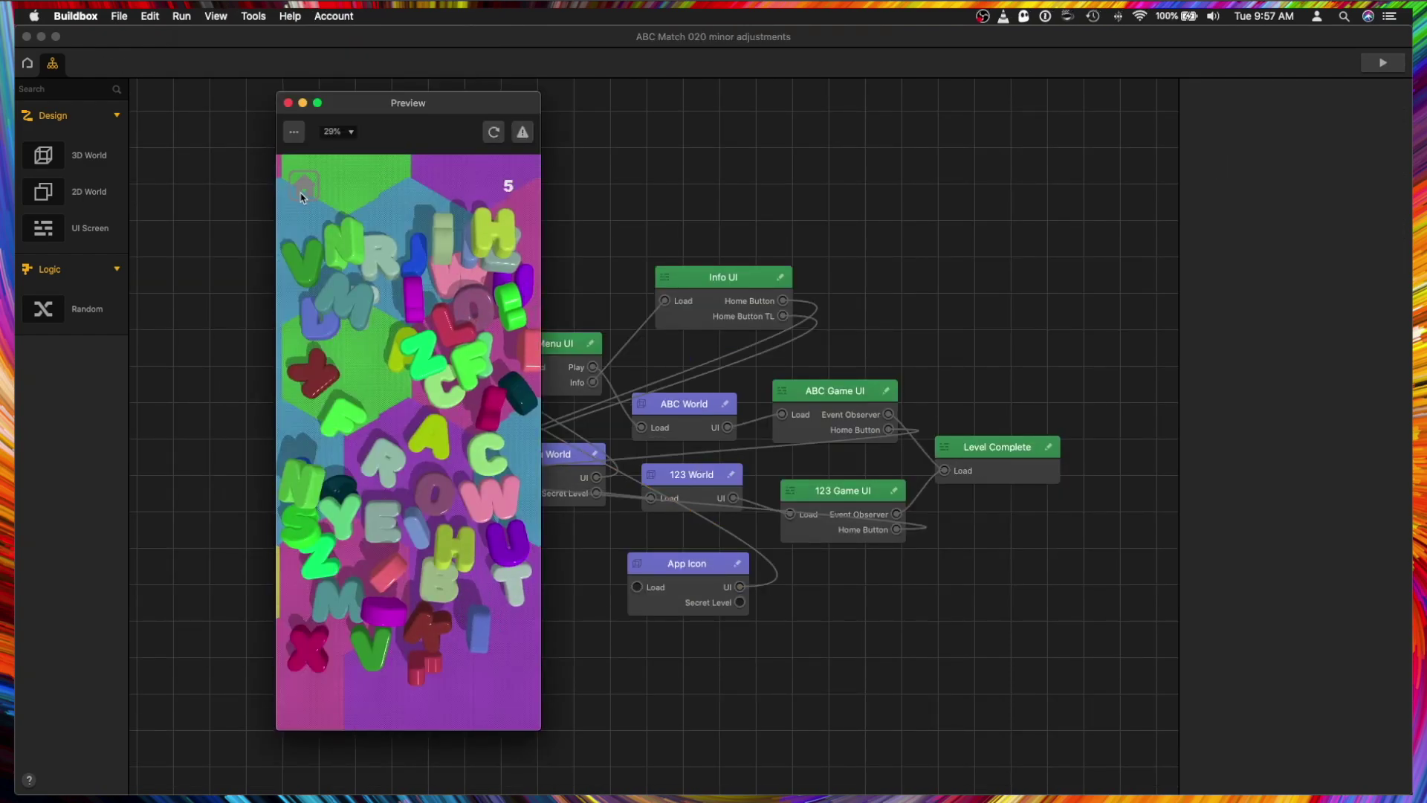
click(302, 195)
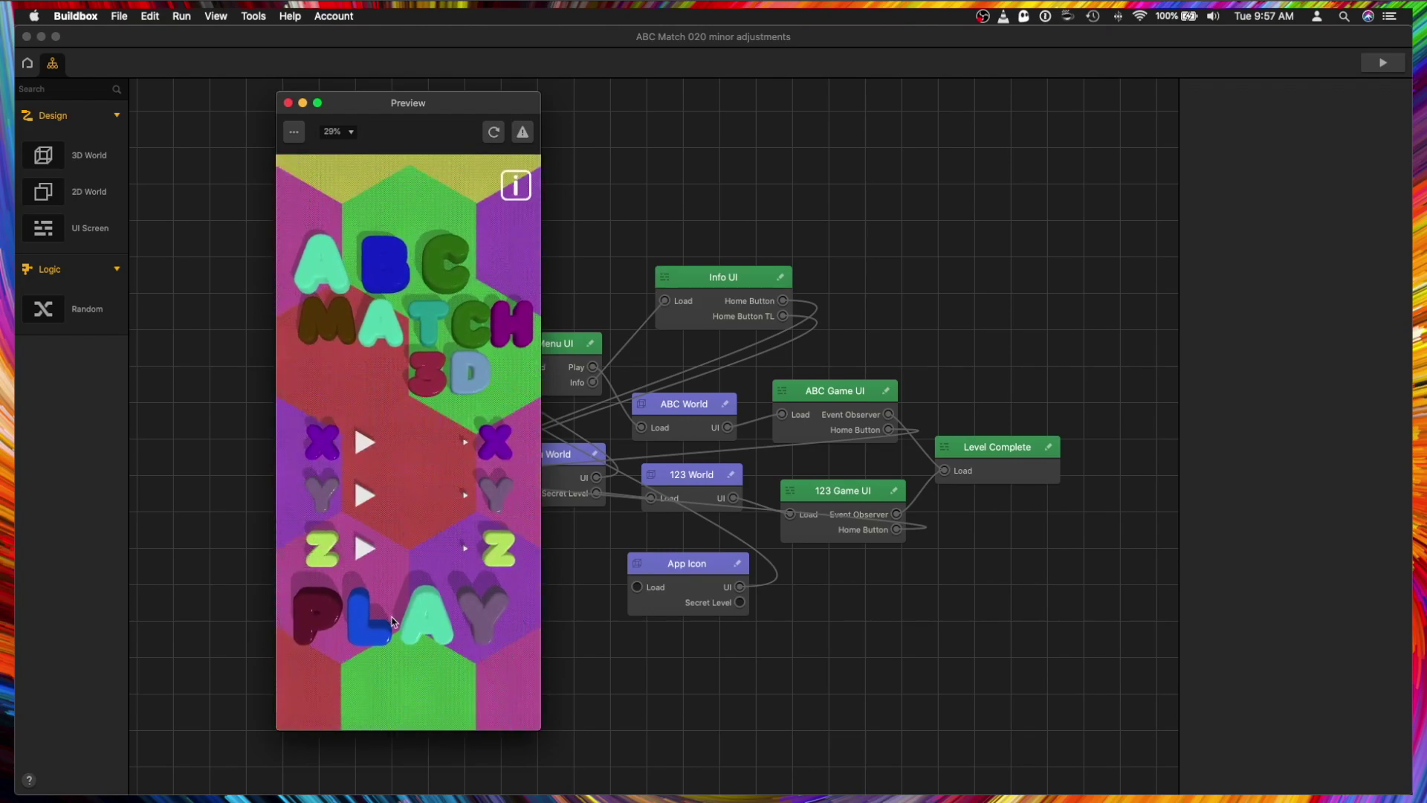
click(393, 621)
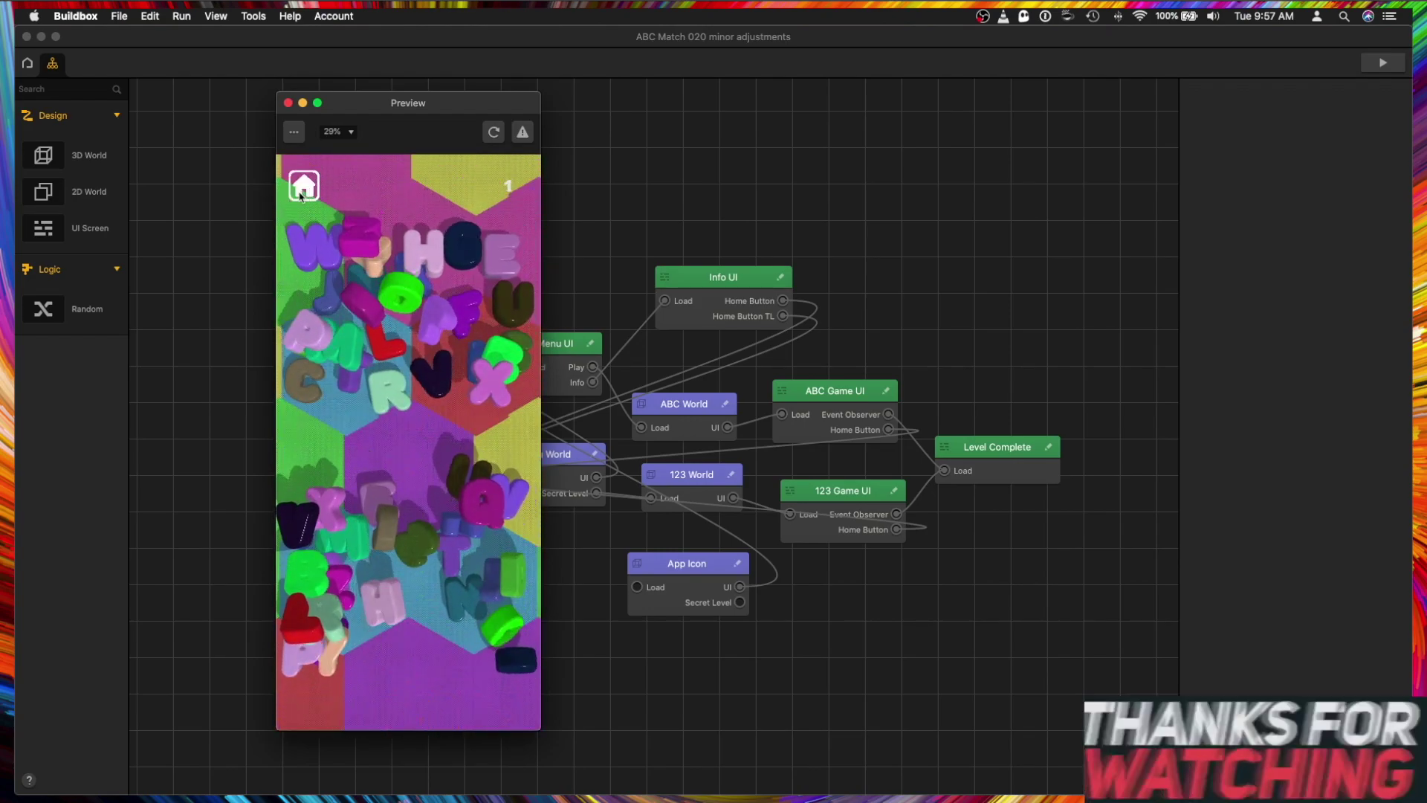
click(302, 194)
click(287, 103)
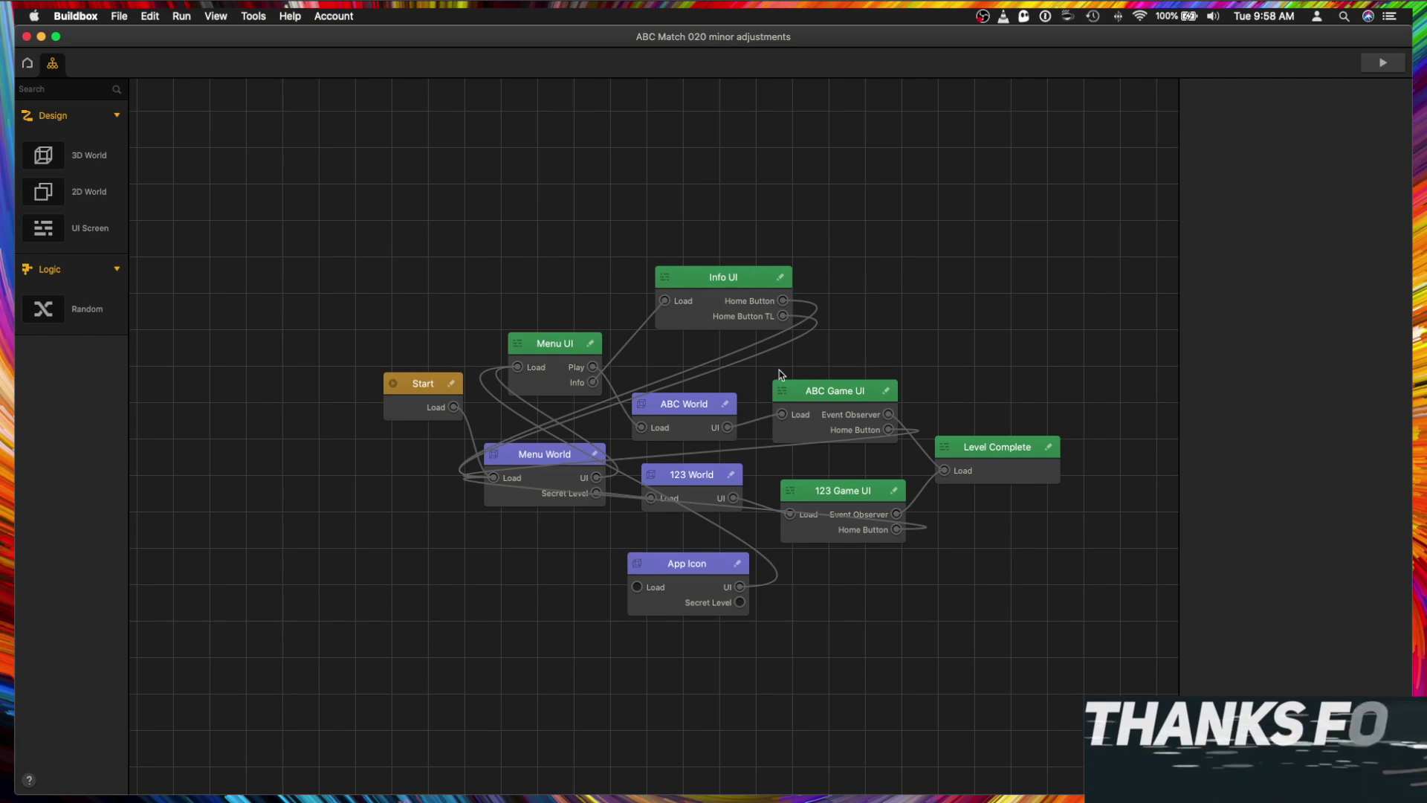
Open Level Complete and inspect the last frames of its Close transition.
click(840, 438)
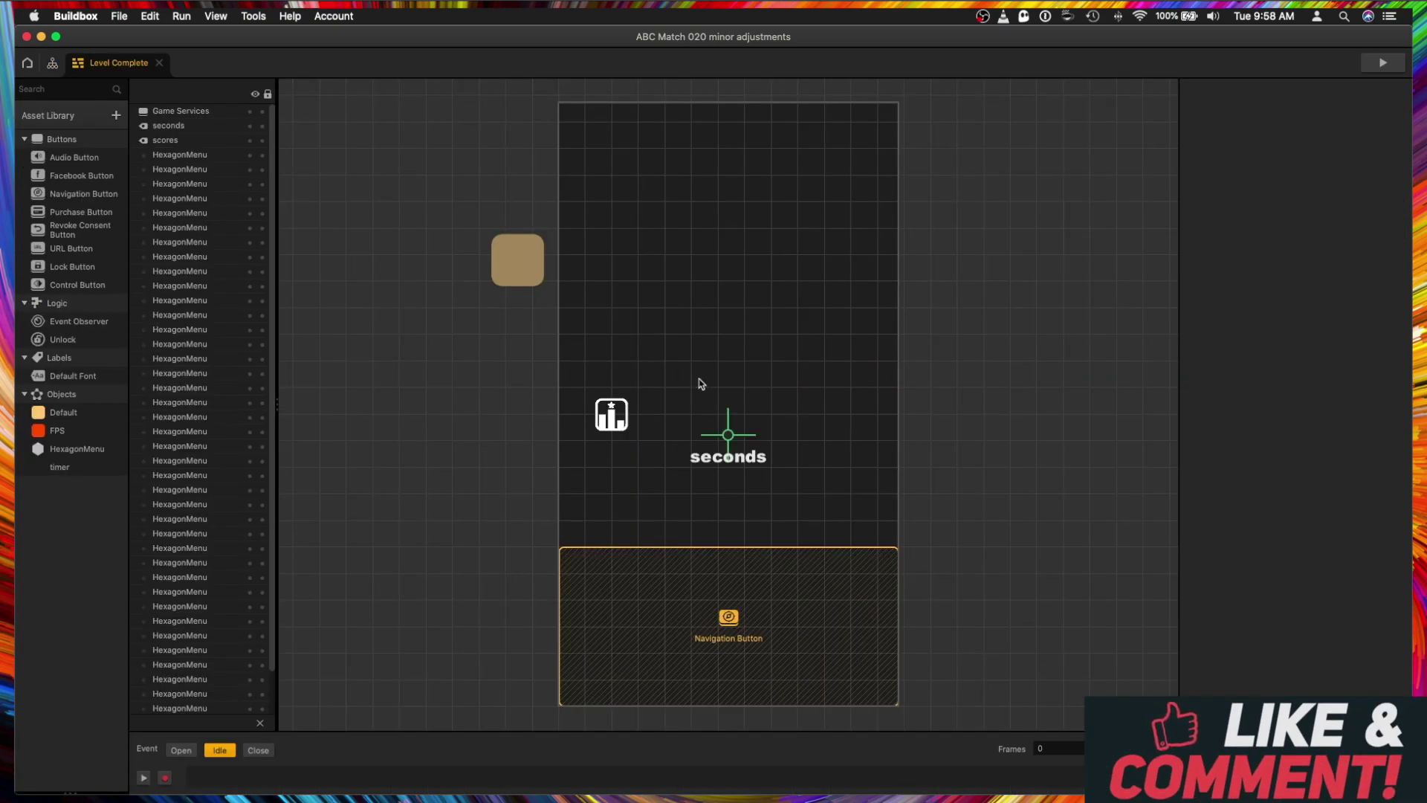
click(258, 750)
click(1041, 771)
click(1126, 773)
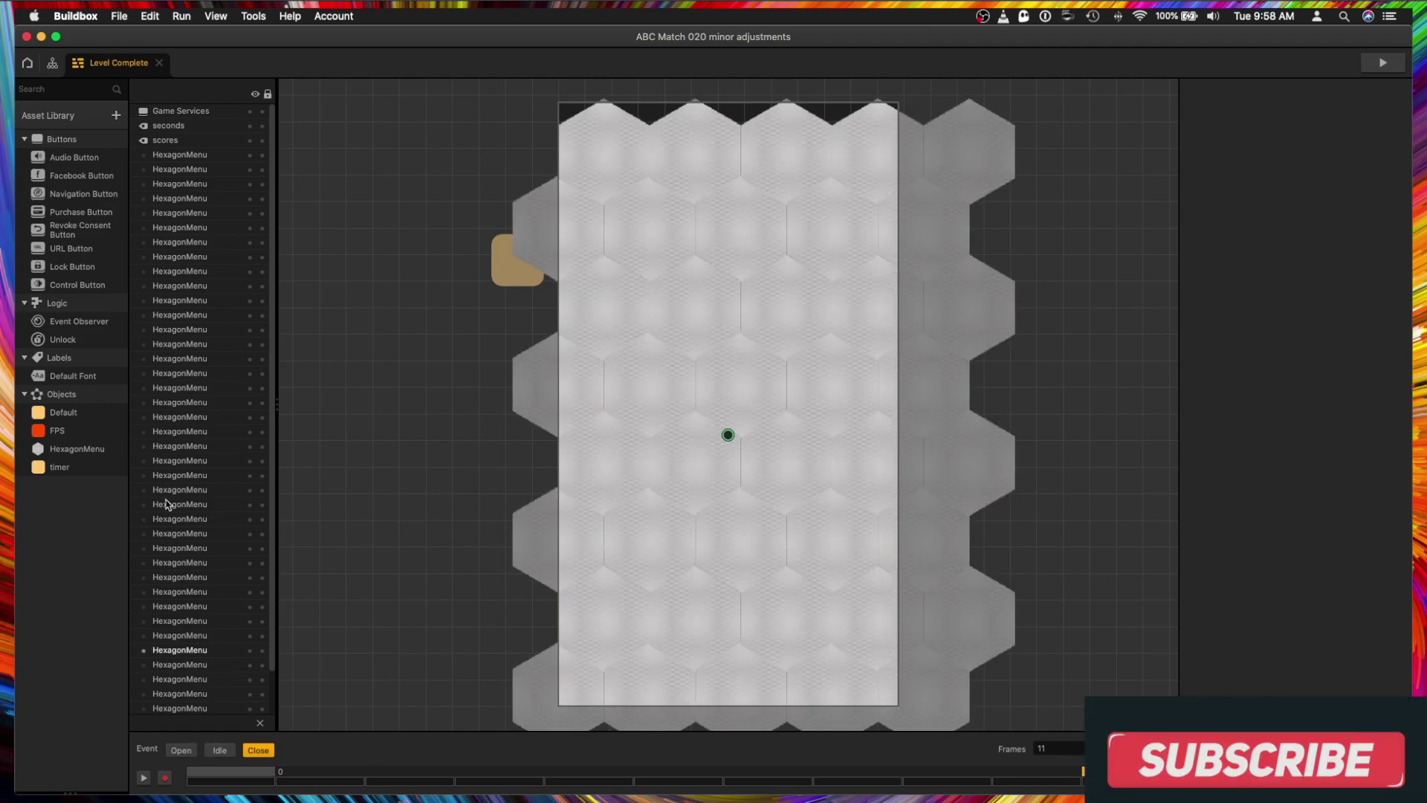
click(51, 64)
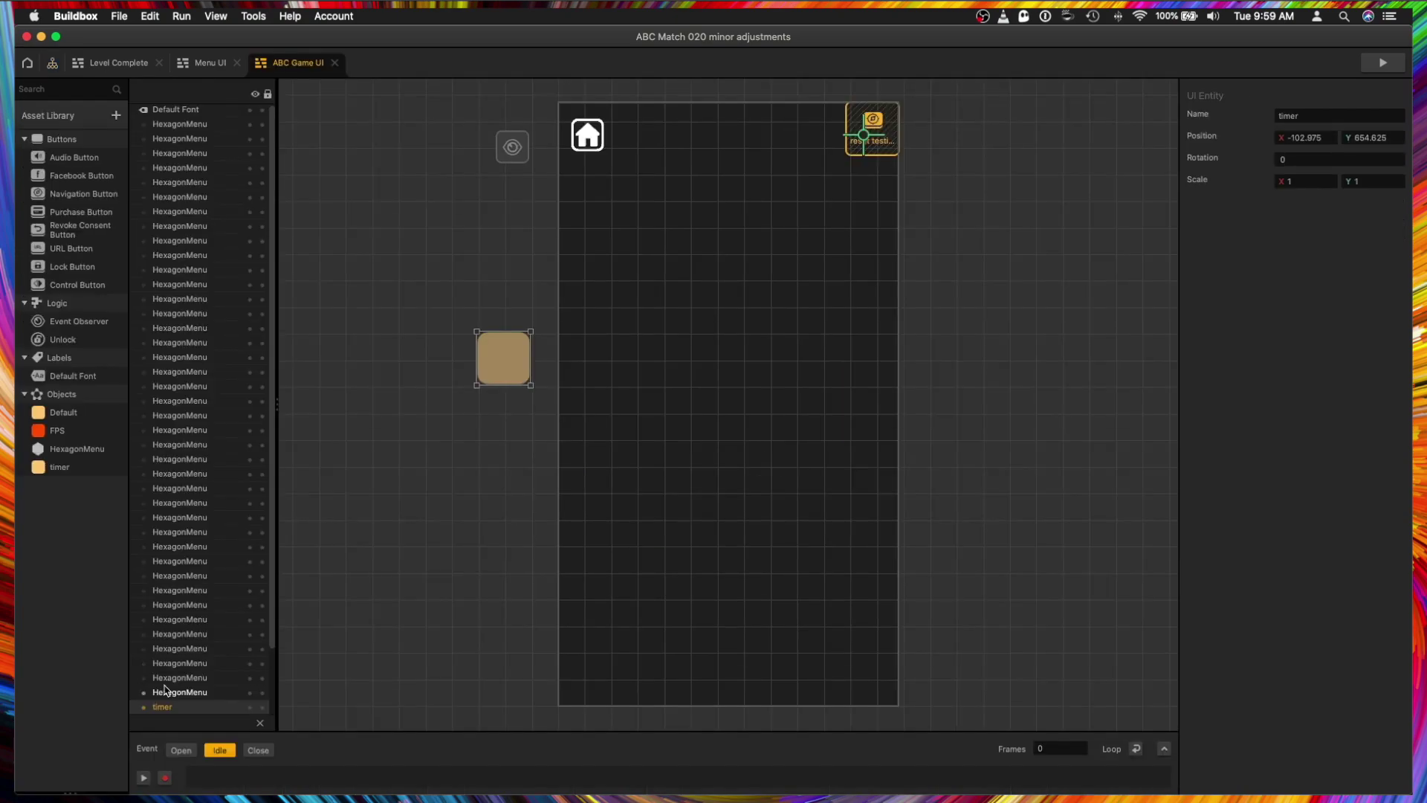
Open the timer object's logic and inspect its Timer and Add Coin nodes.
double_click(59, 468)
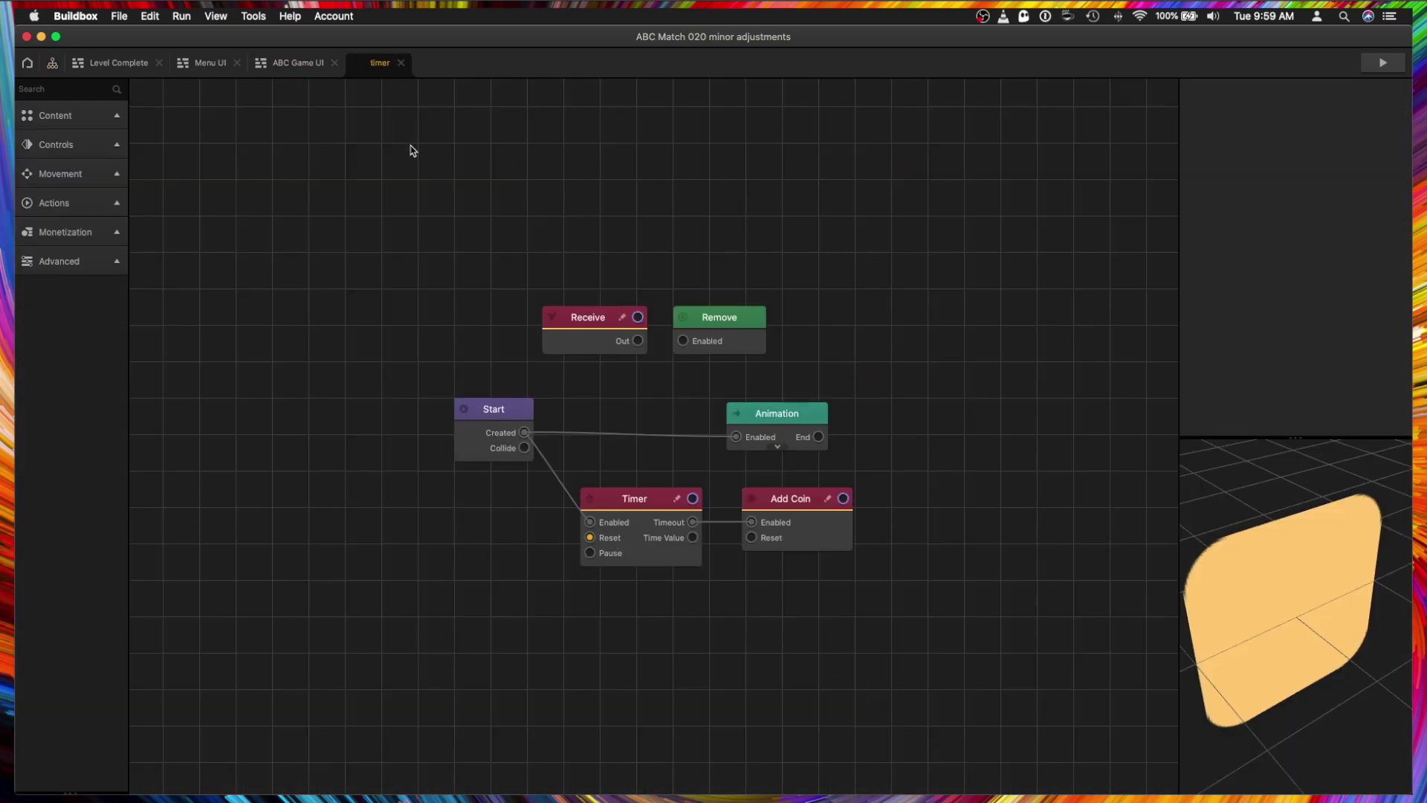
click(643, 500)
click(802, 498)
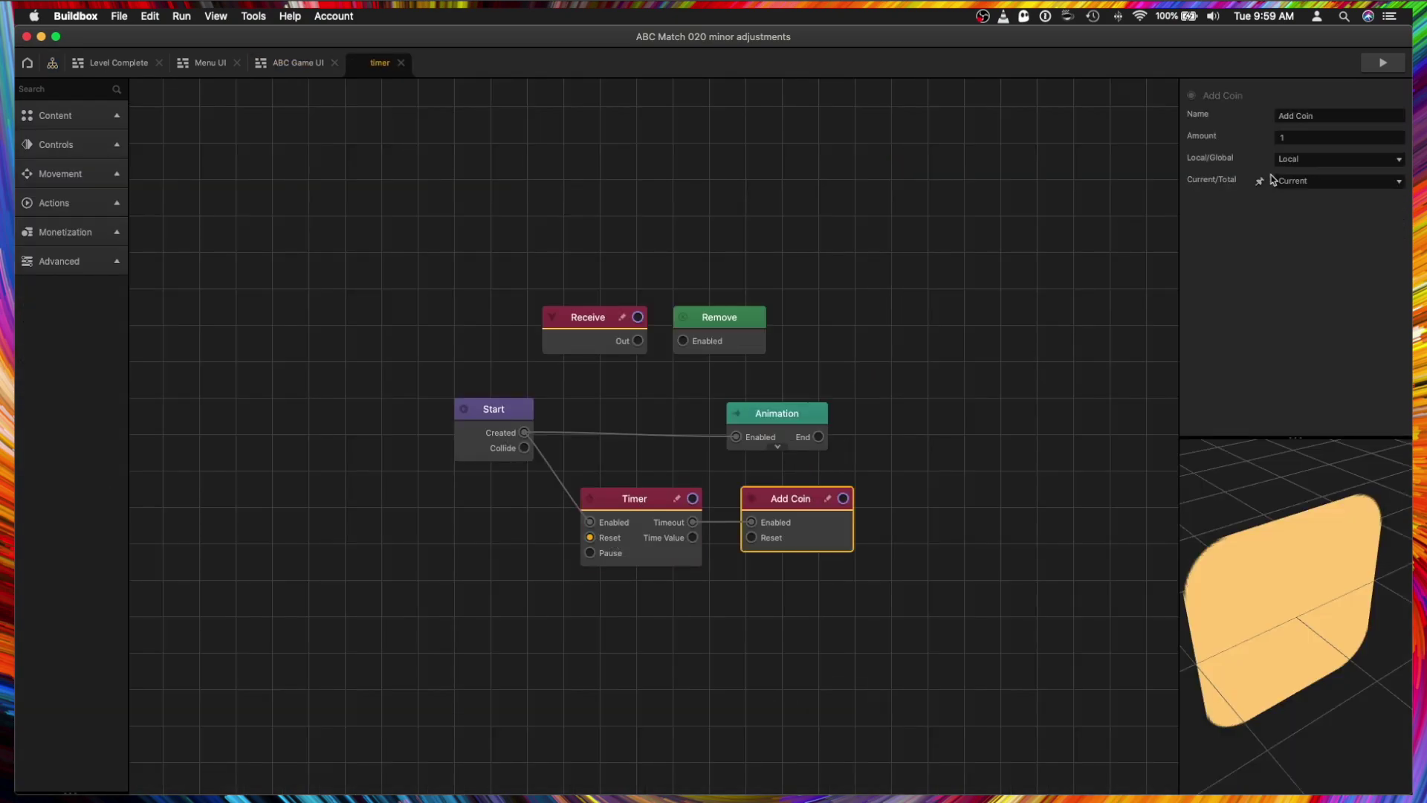
Preview the letter level, check the Receive node, and clear letters until the level completes.
key(super+p)
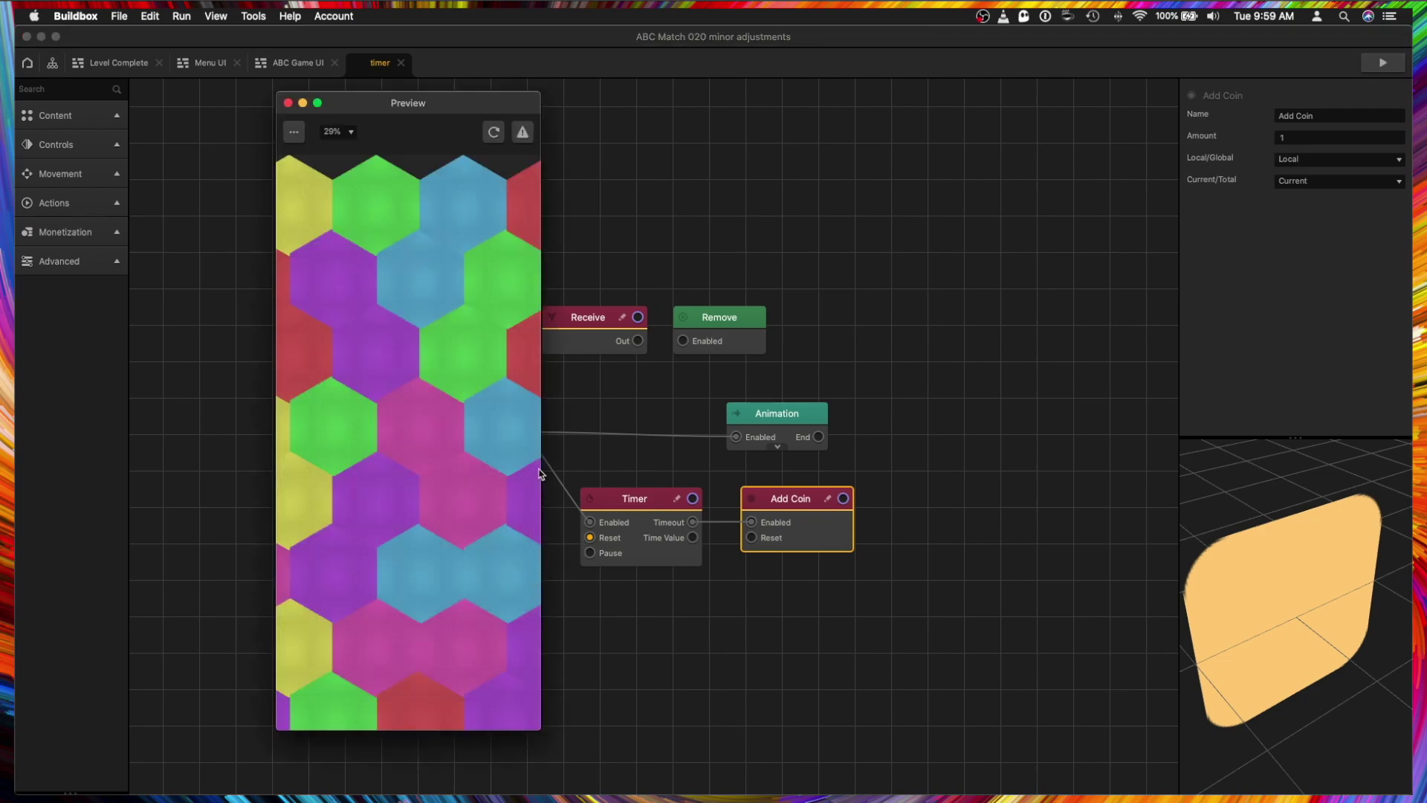
click(452, 615)
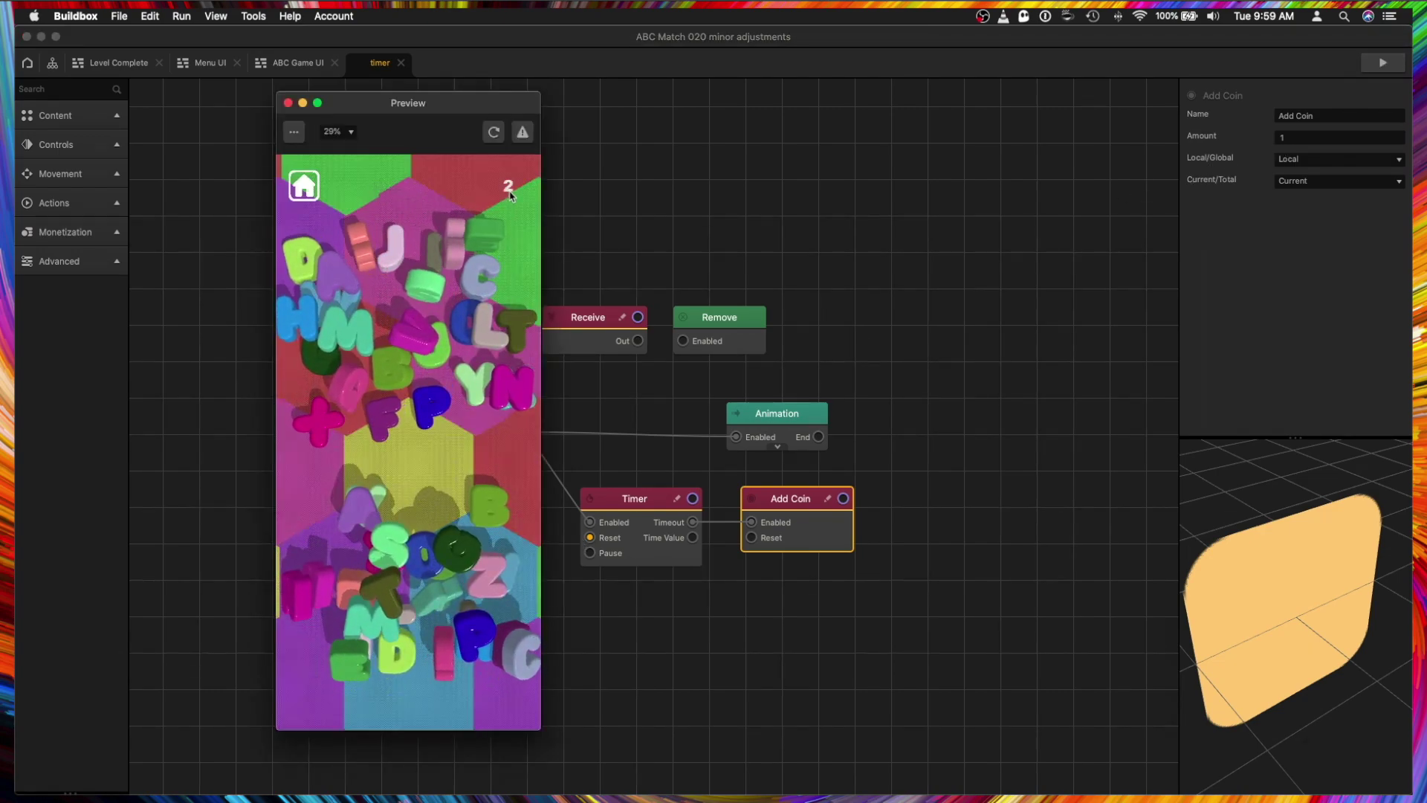
drag(476, 133, 374, 128)
click(599, 335)
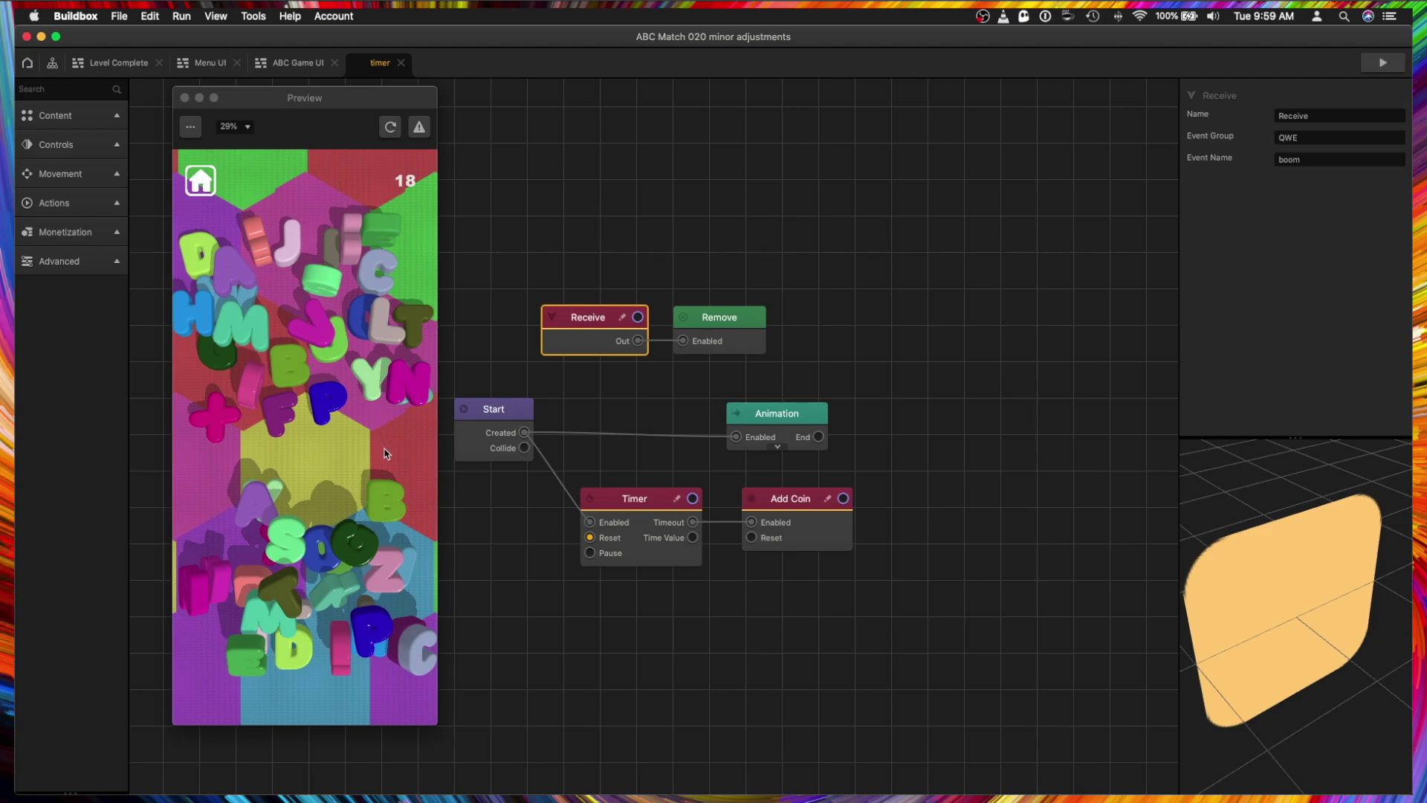
click(199, 606)
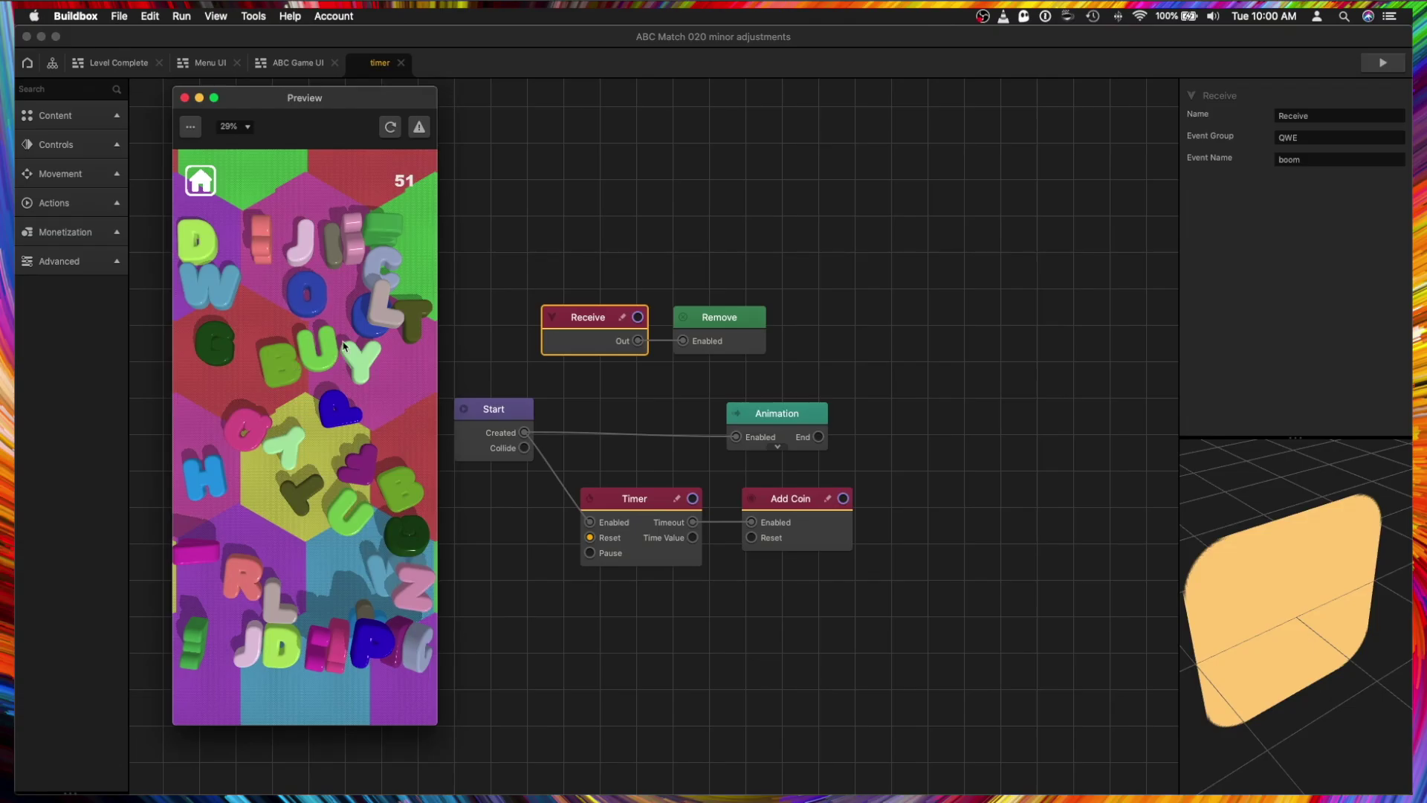
click(315, 298)
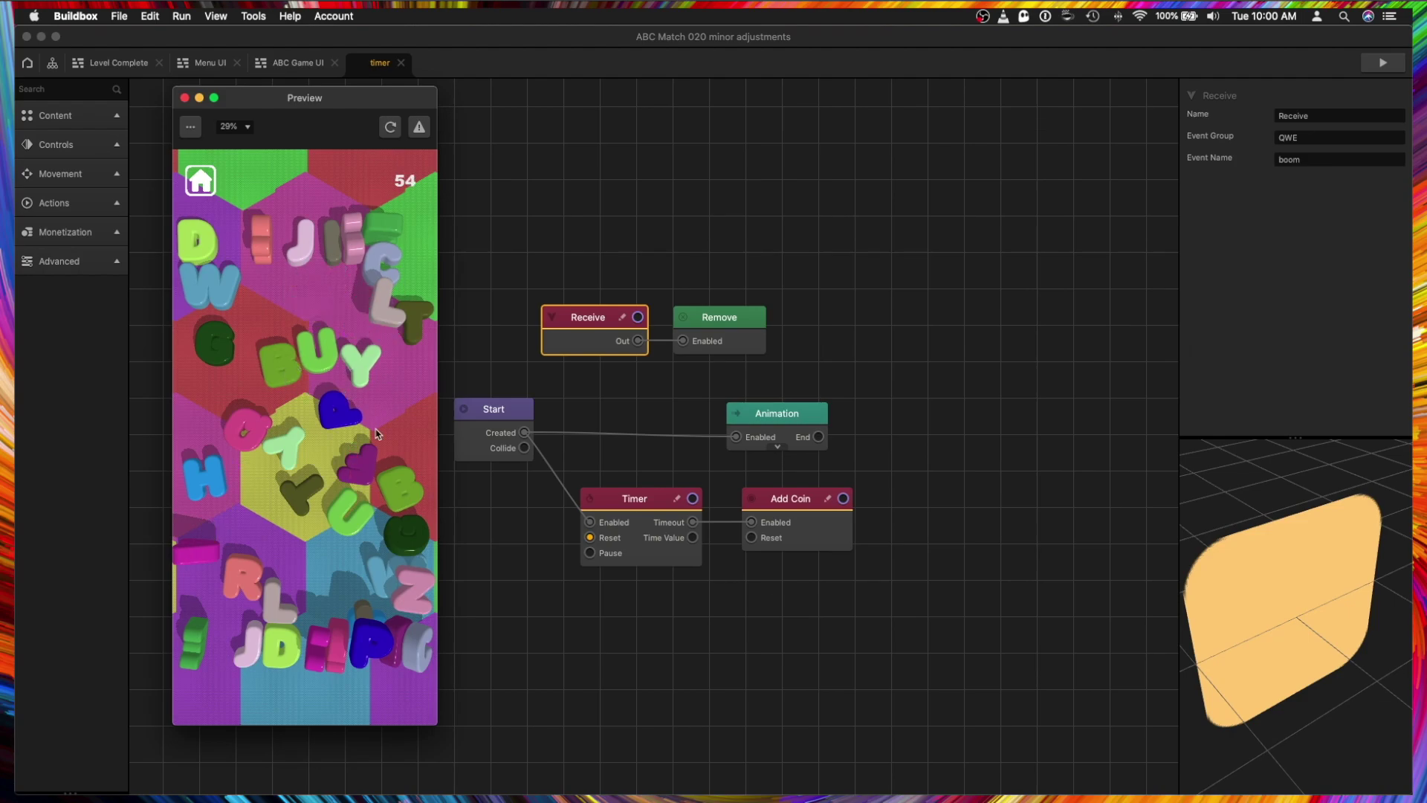
click(281, 646)
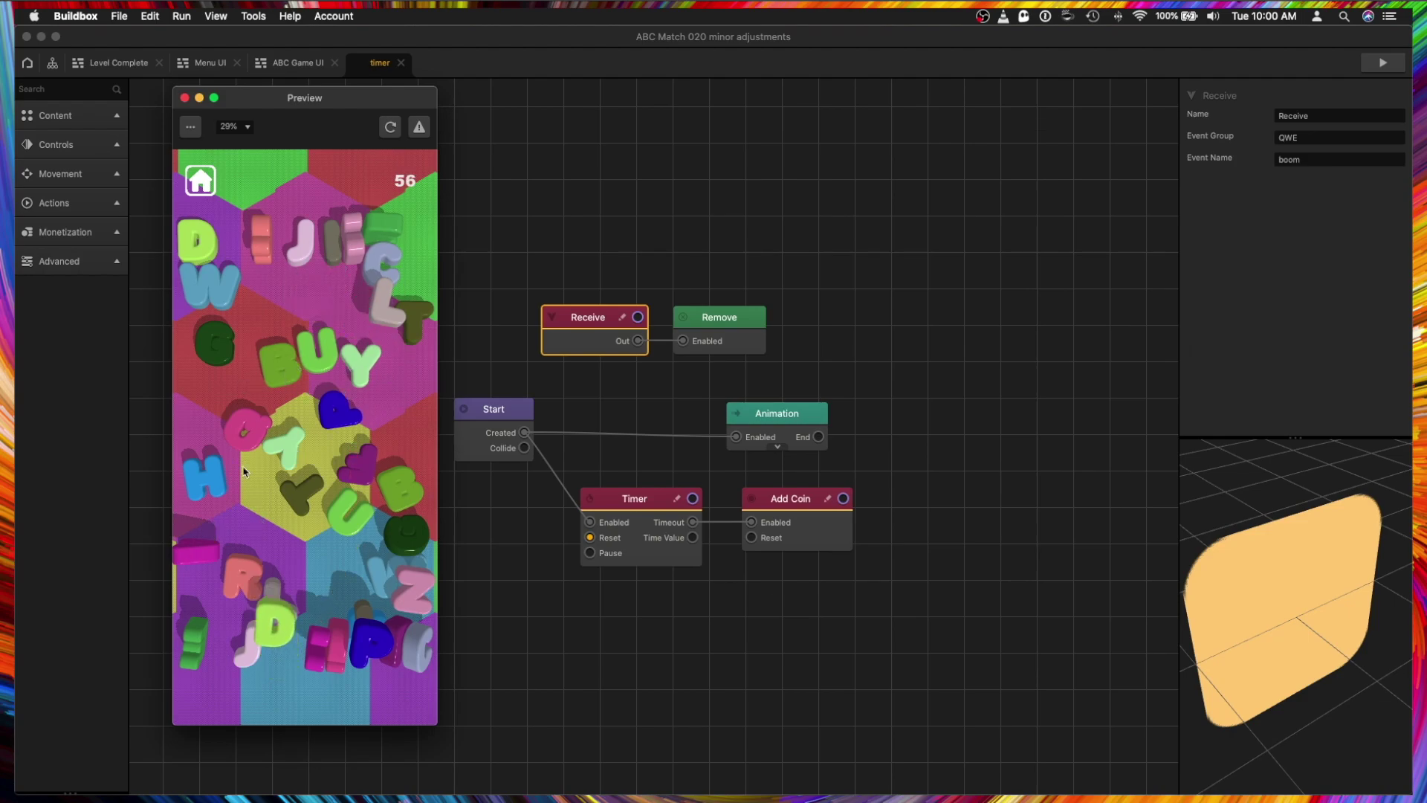
click(288, 626)
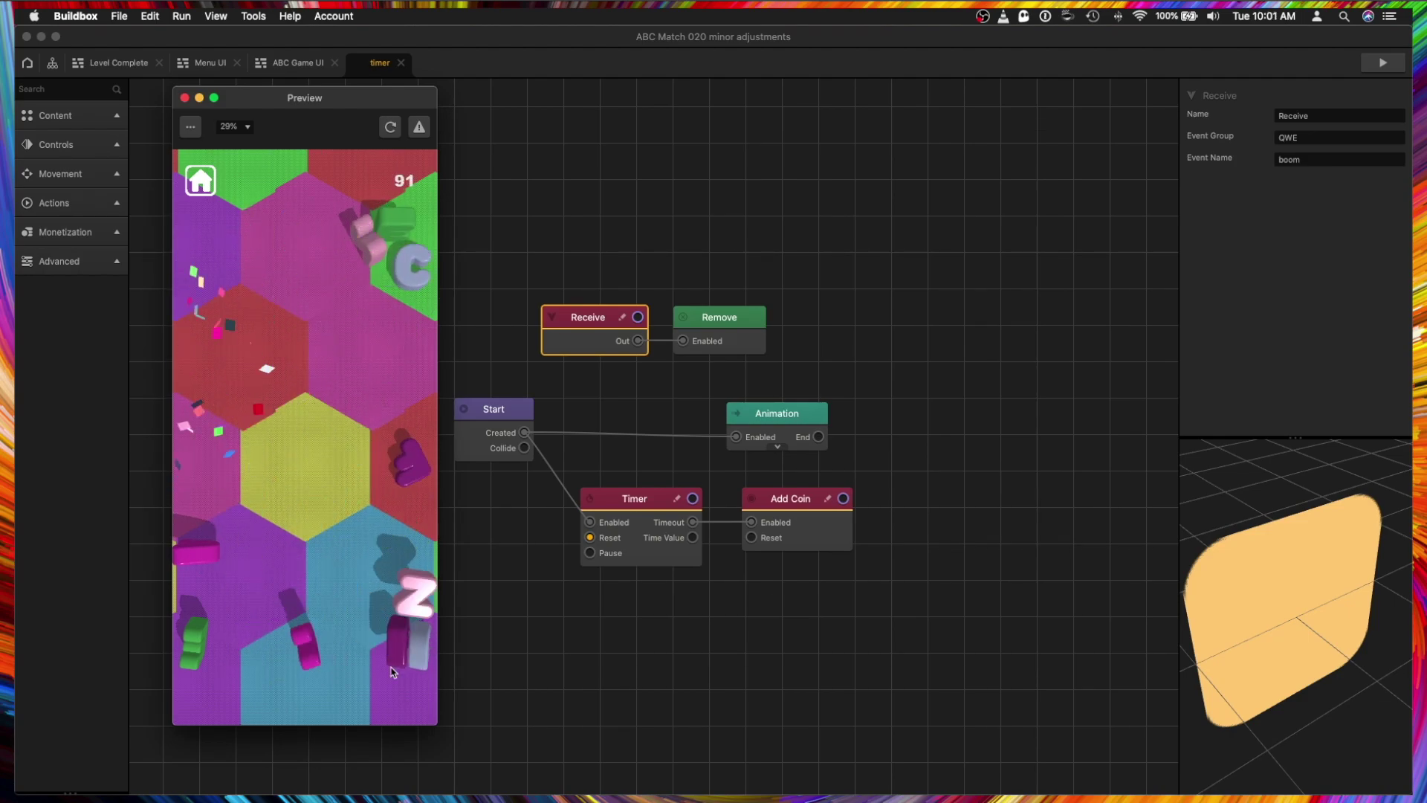
click(408, 645)
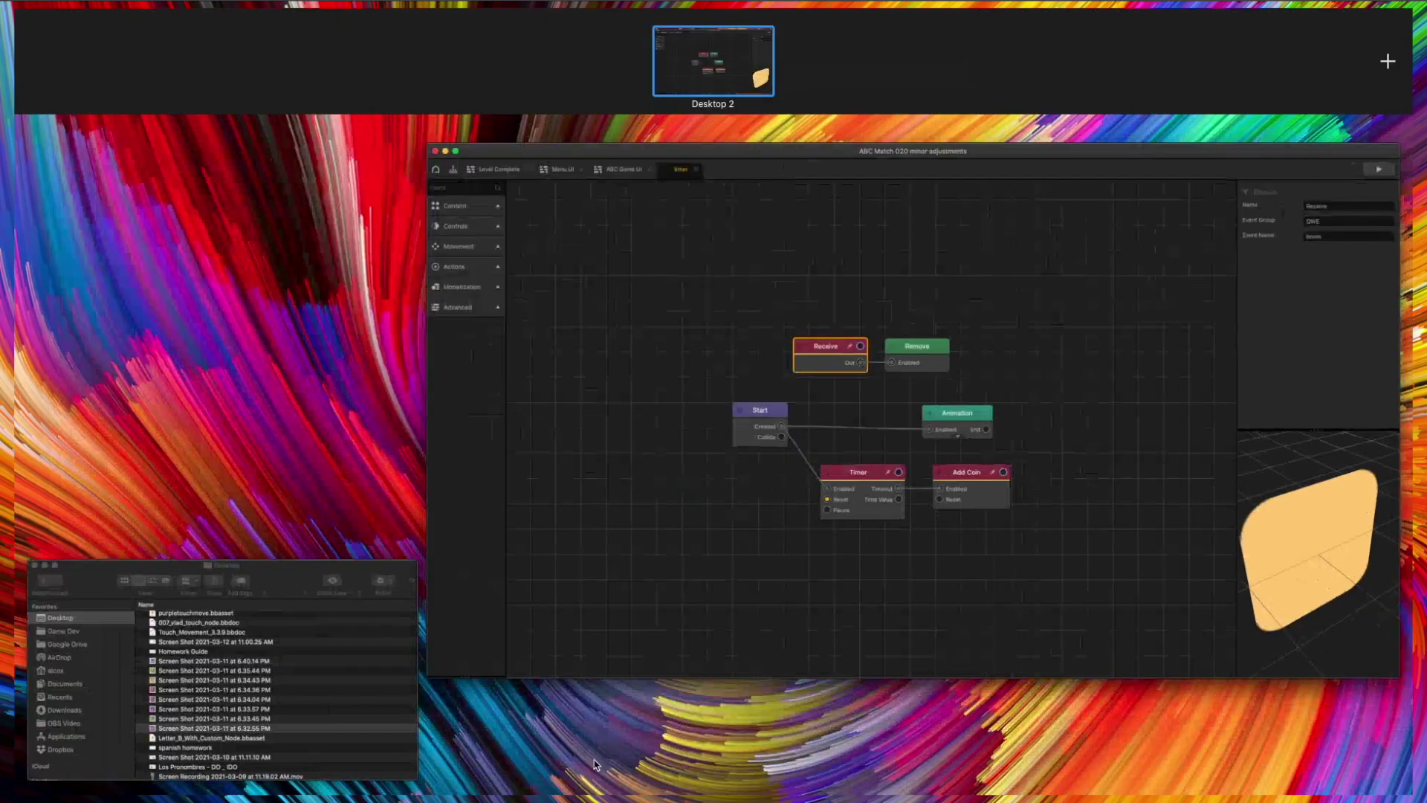
Restore the Buildbox window, then switch applications through Mission Control.
click(1017, 541)
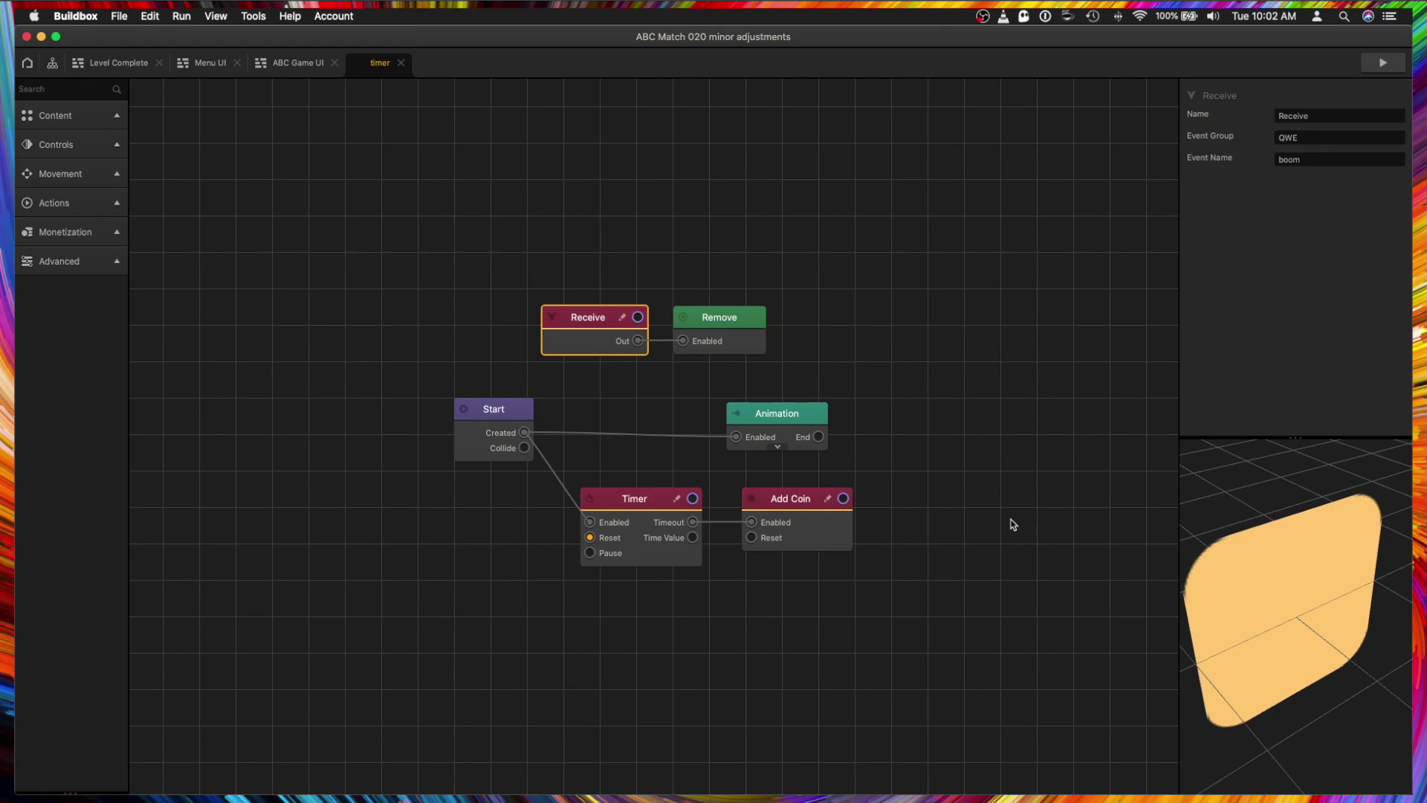
key(ctrl+Up)
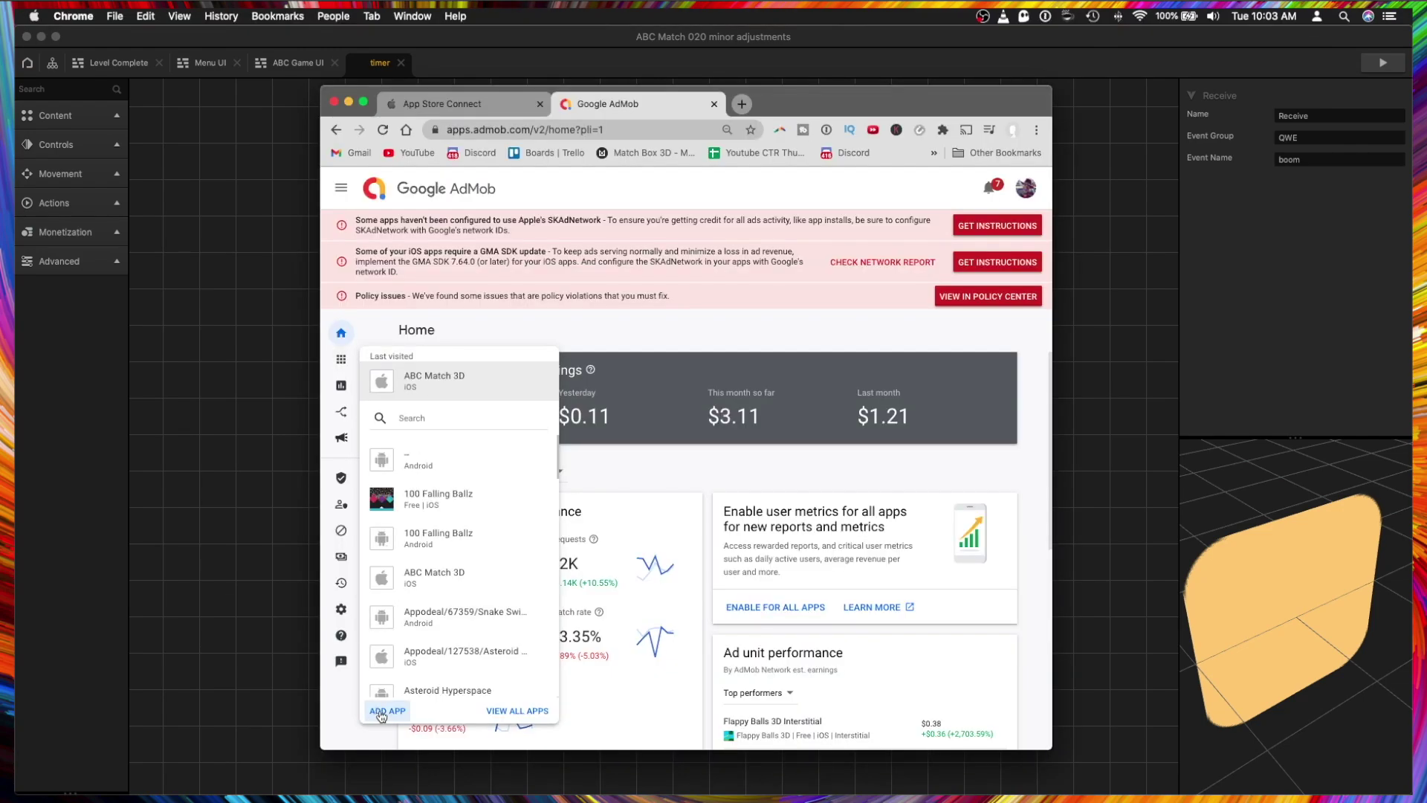
Add a new app called testing game that isn't listed on an app store.
click(380, 711)
click(558, 332)
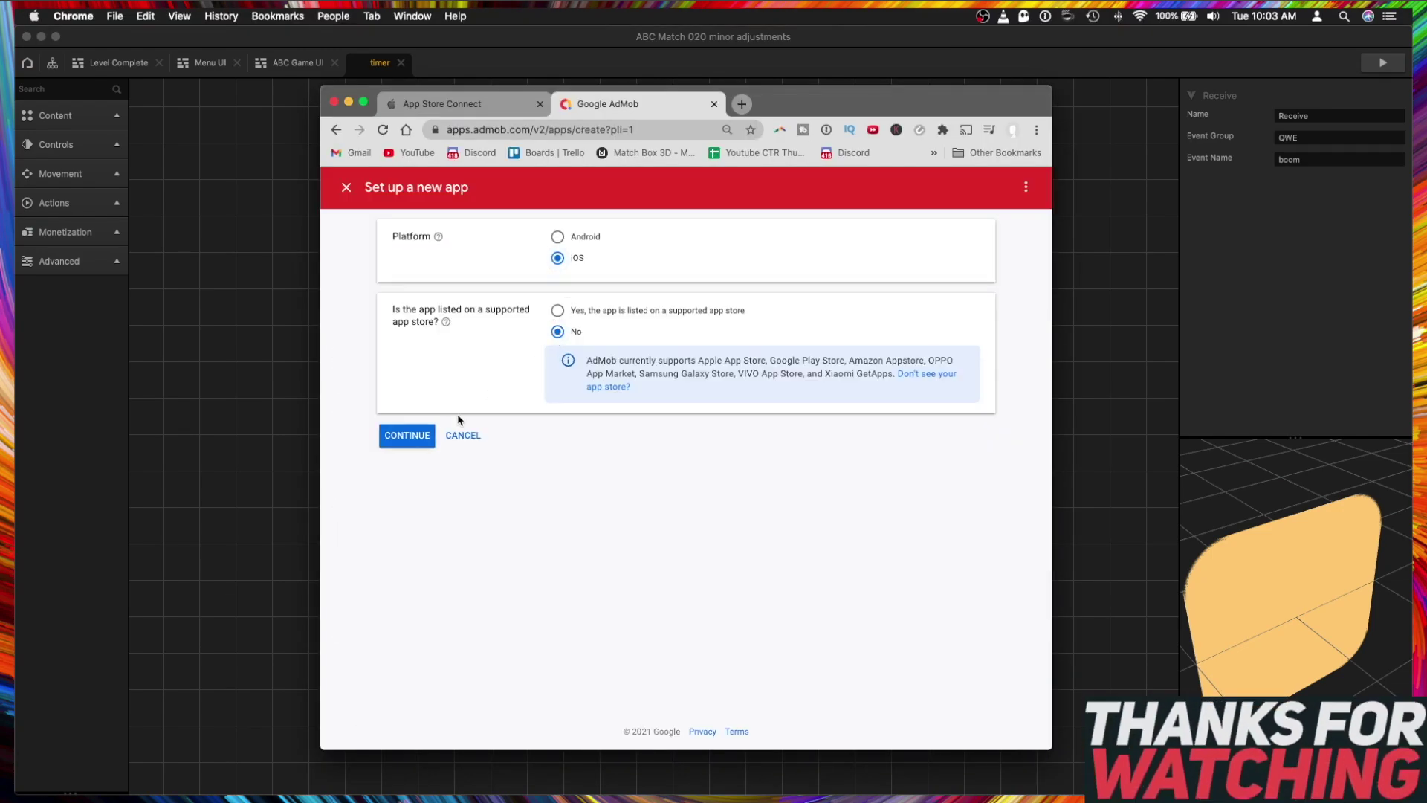
click(406, 437)
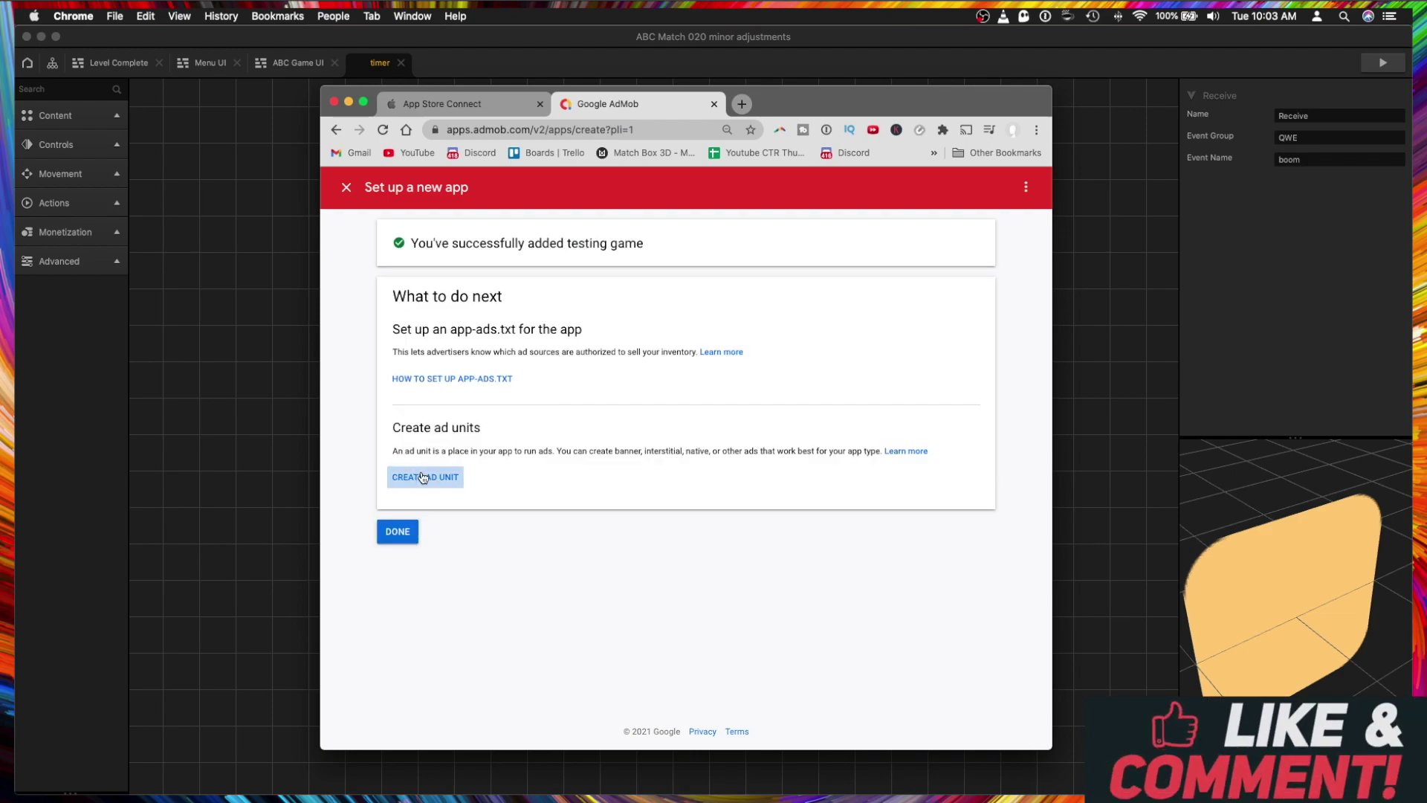
Create a Banner ad unit for testing game and copy its ad unit ID.
click(422, 477)
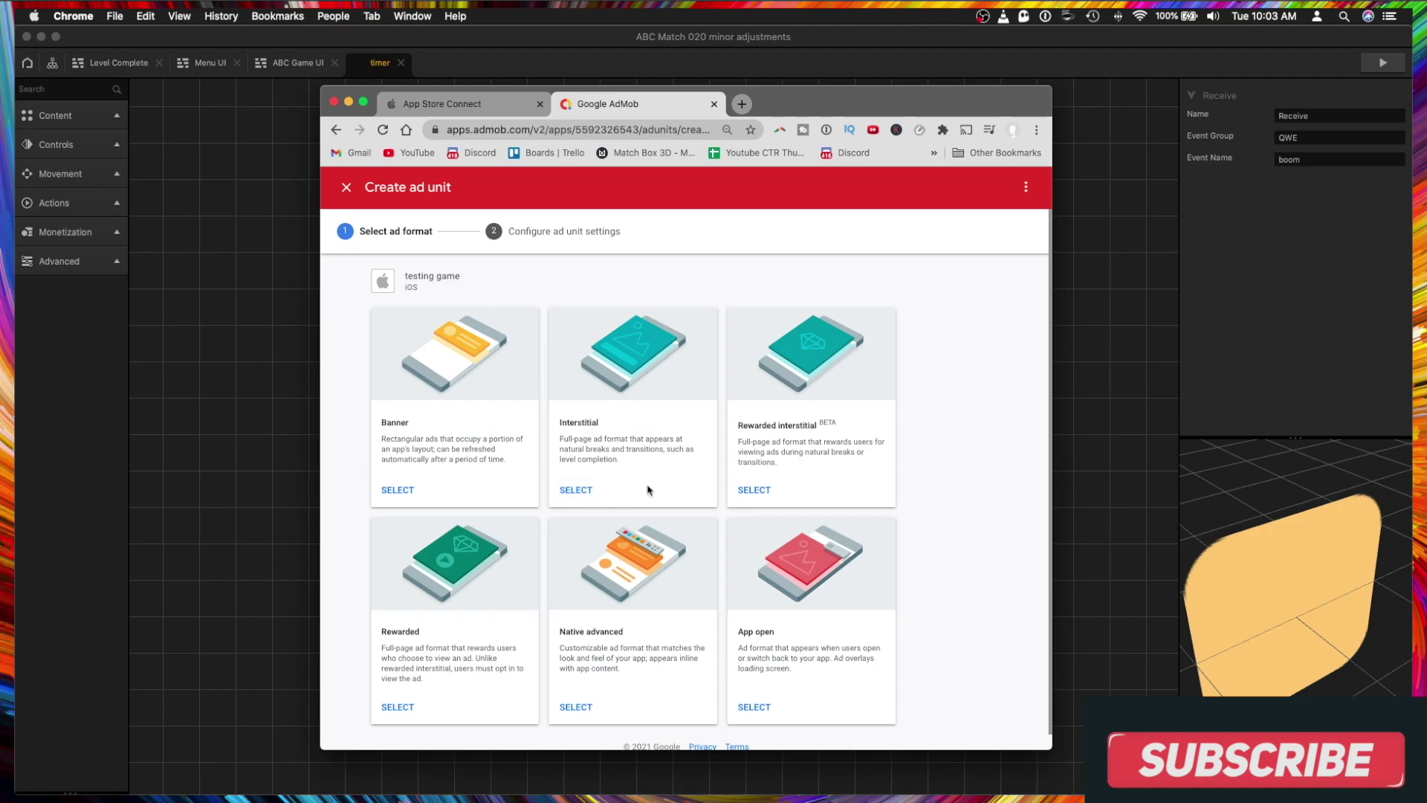
click(390, 490)
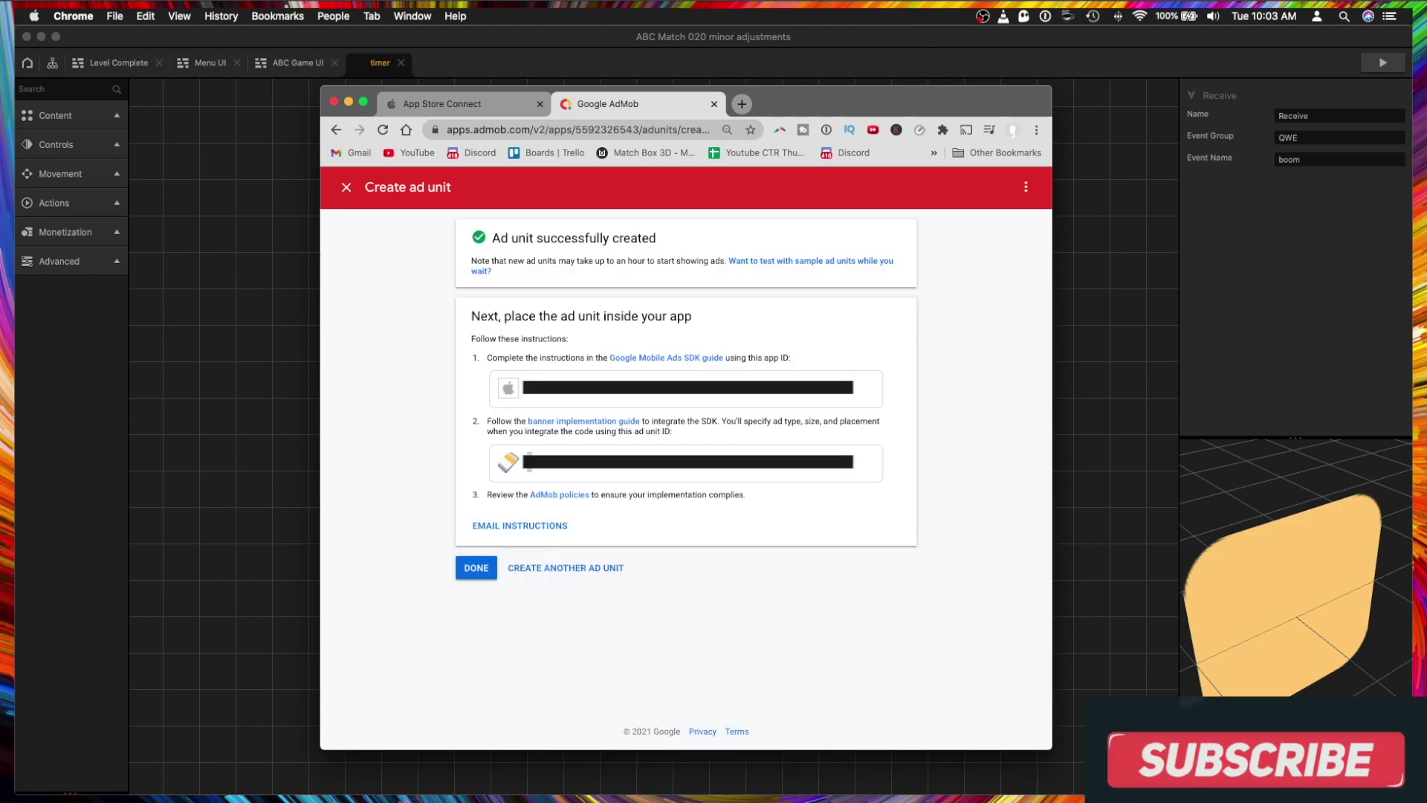
drag(526, 463, 885, 469)
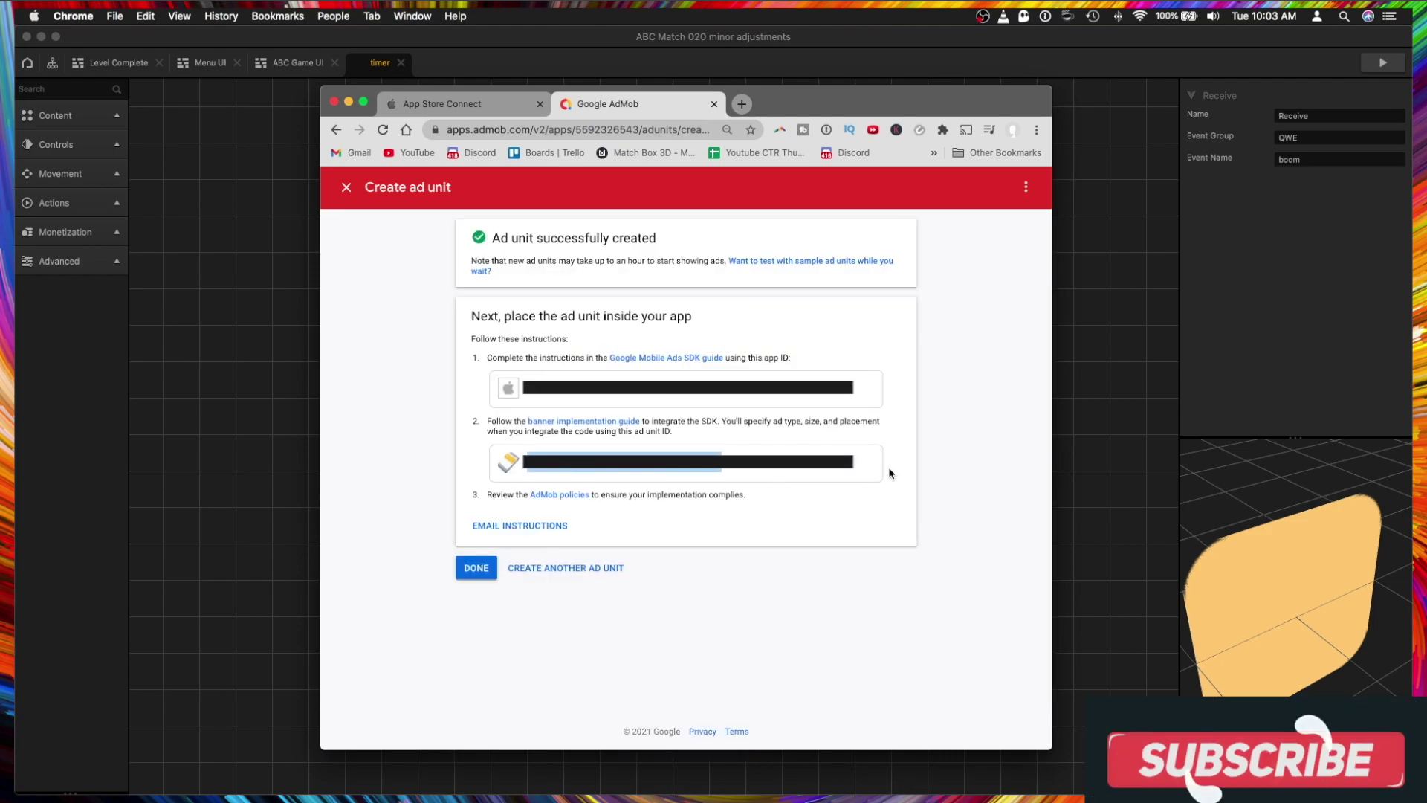
click(1082, 423)
Check the SDK project settings, then set Spawn E's Position X to -1.75.
key(super+comma)
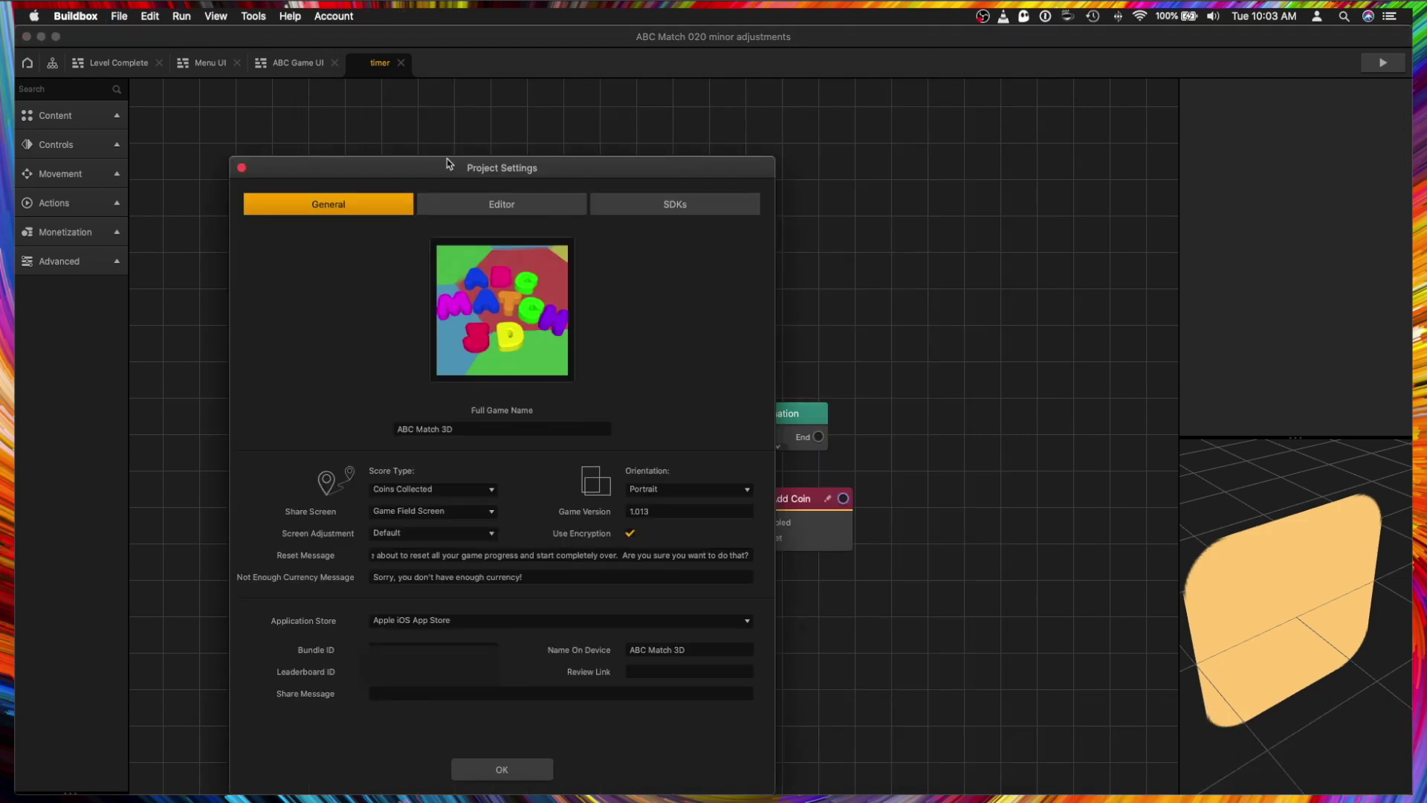
click(657, 215)
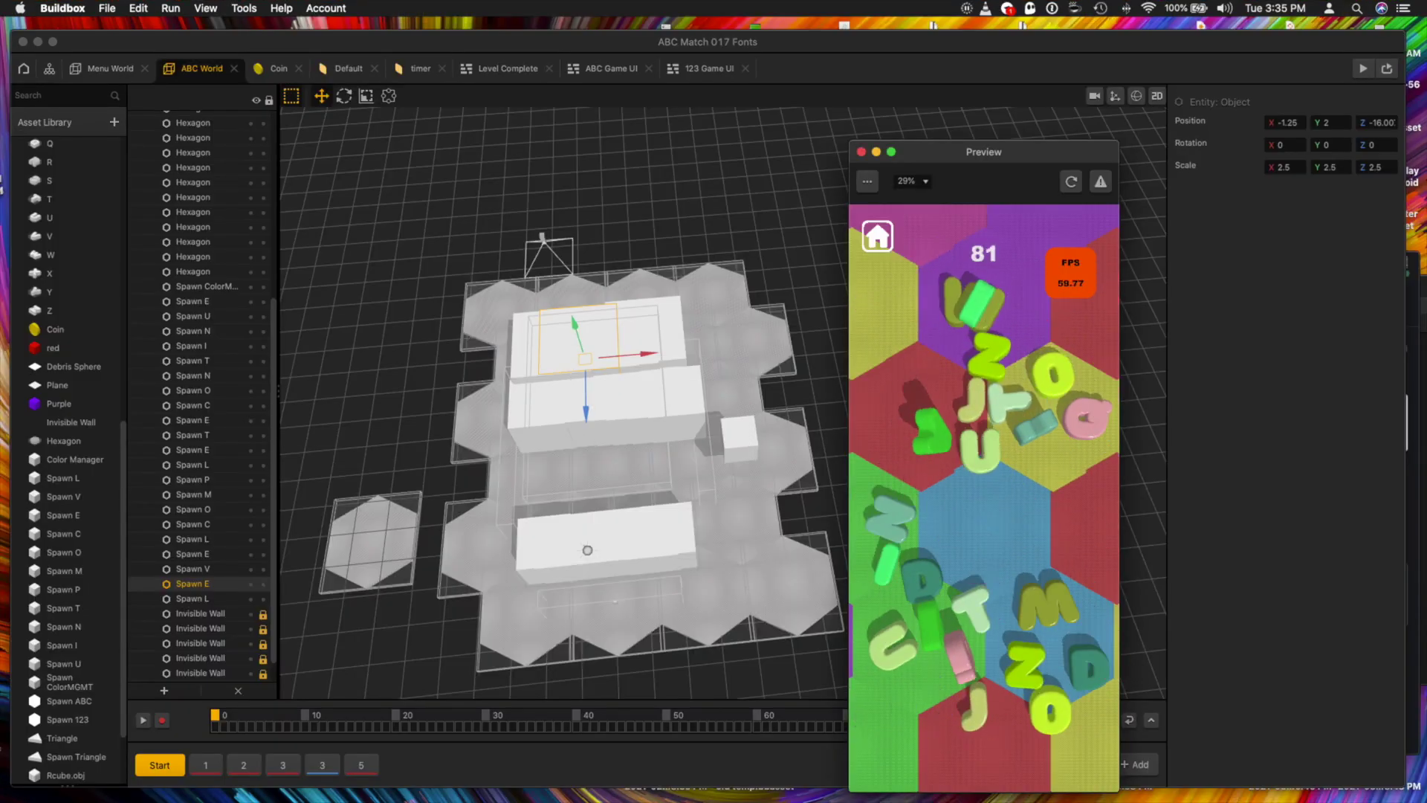
click(192, 555)
click(192, 584)
click(1287, 122)
text(-1.75)
key(Tab)
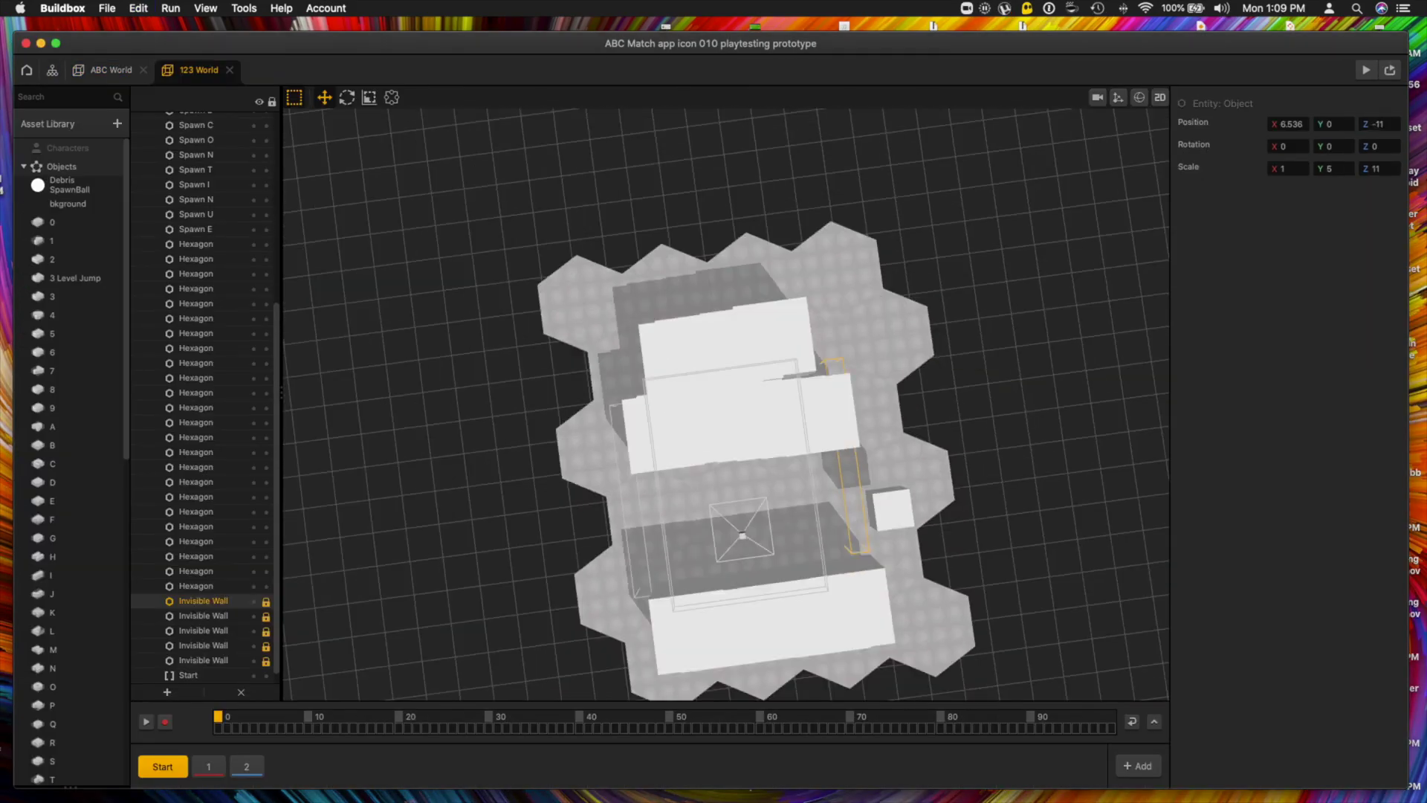
Select the invisible walls in the 123 World and edit a wall's Position Z.
click(203, 660)
click(202, 631)
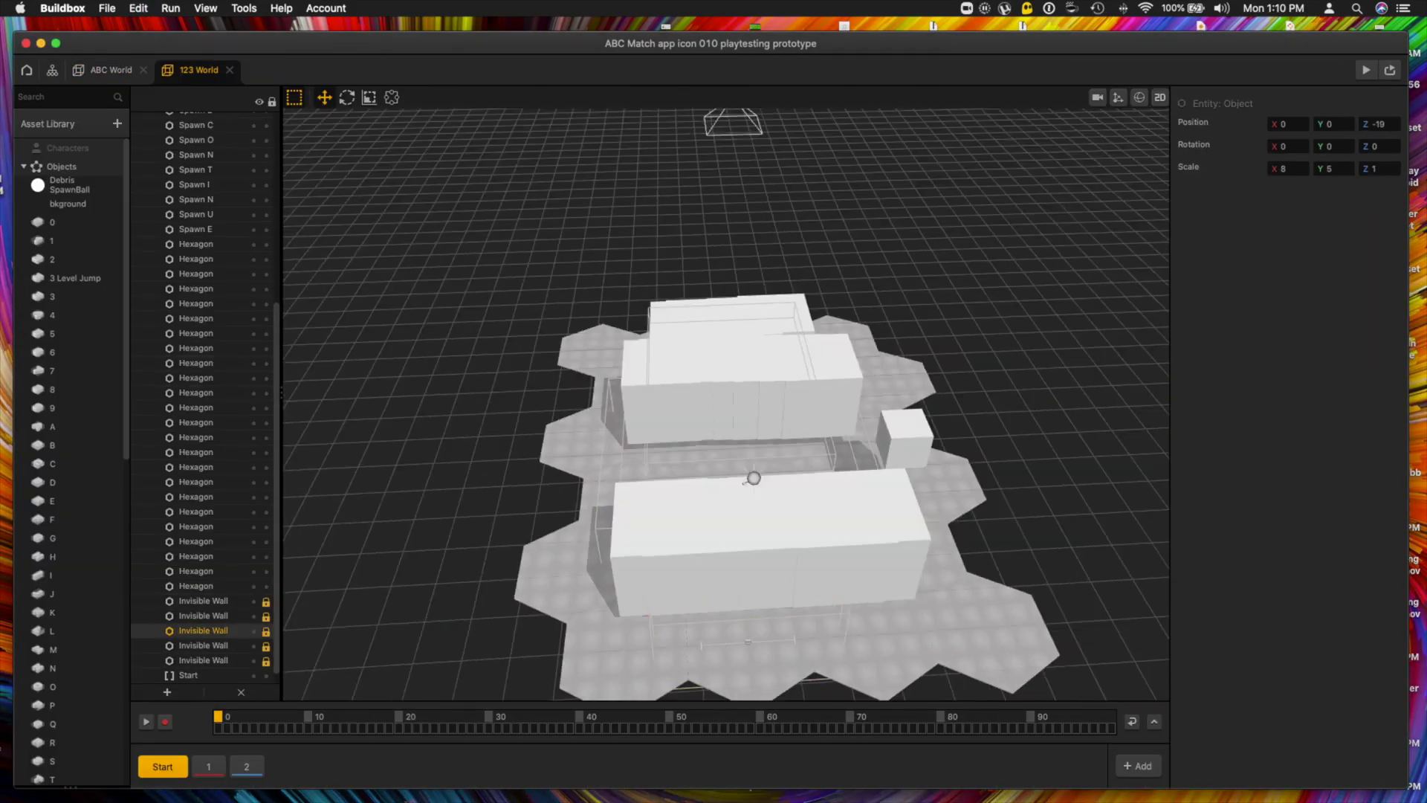
click(110, 70)
click(199, 70)
click(203, 645)
click(203, 630)
double_click(1380, 124)
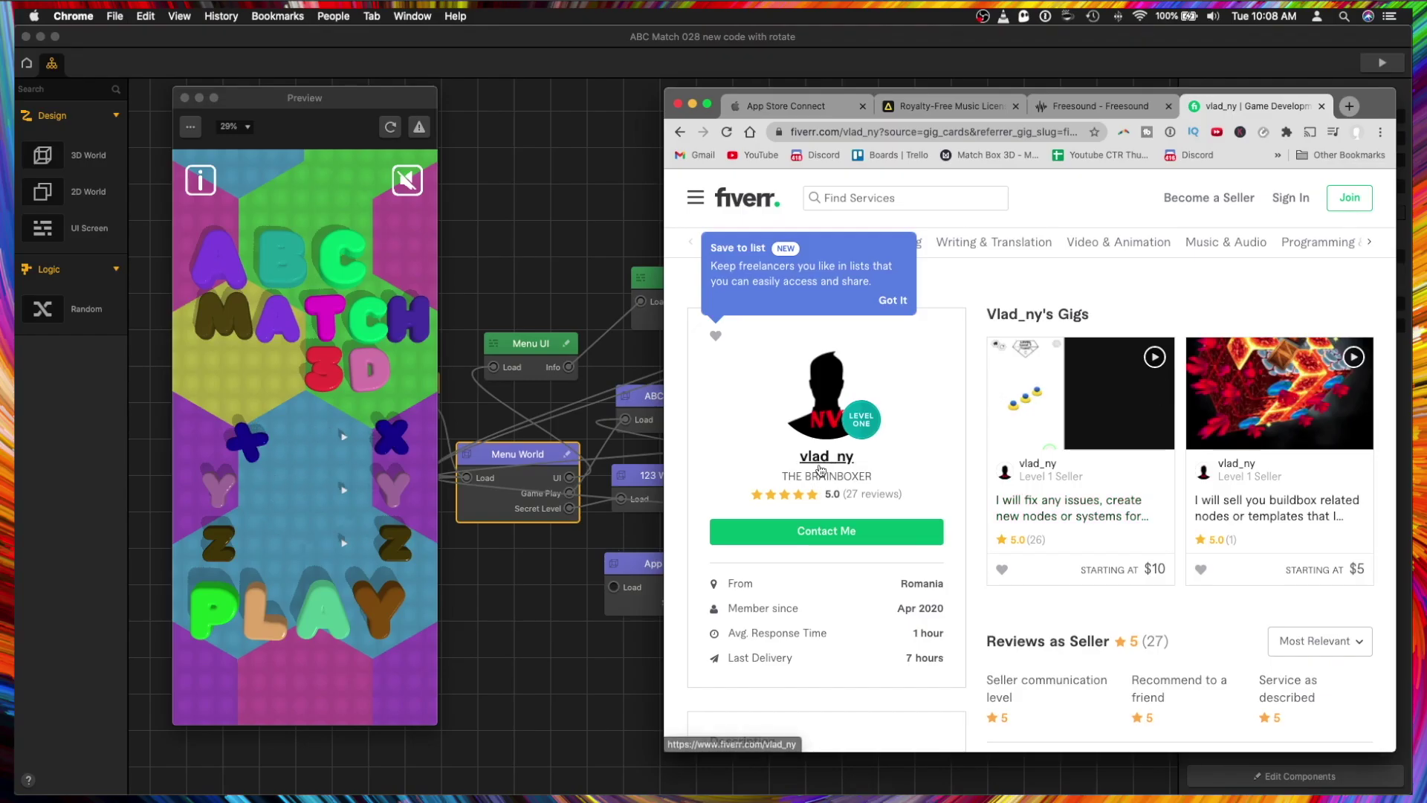
Open the Buildbox freelancer's Fiverr profile and scroll through the Discord #community-chatroom.
click(819, 466)
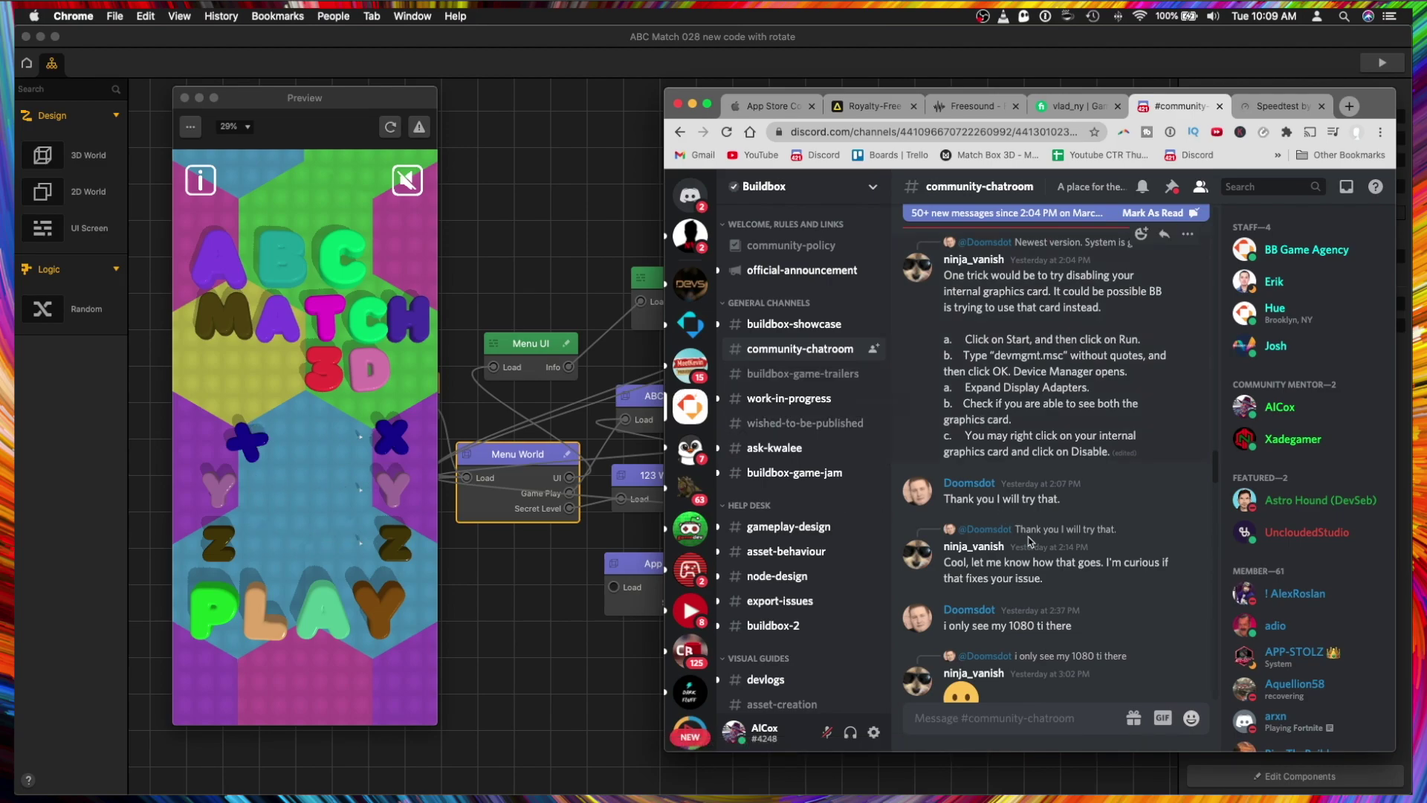
scroll(1029, 541, down, 20)
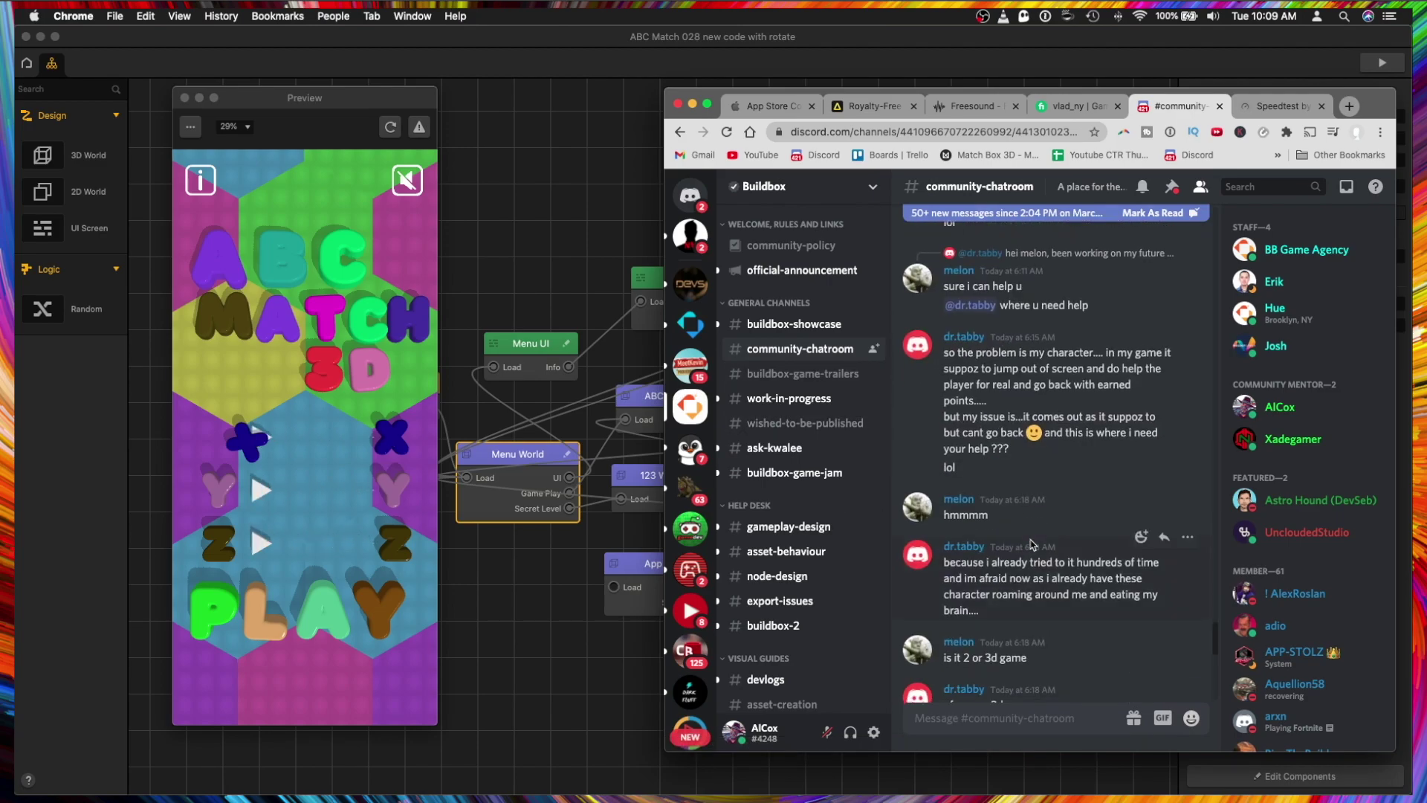
scroll(1029, 543, down, 5)
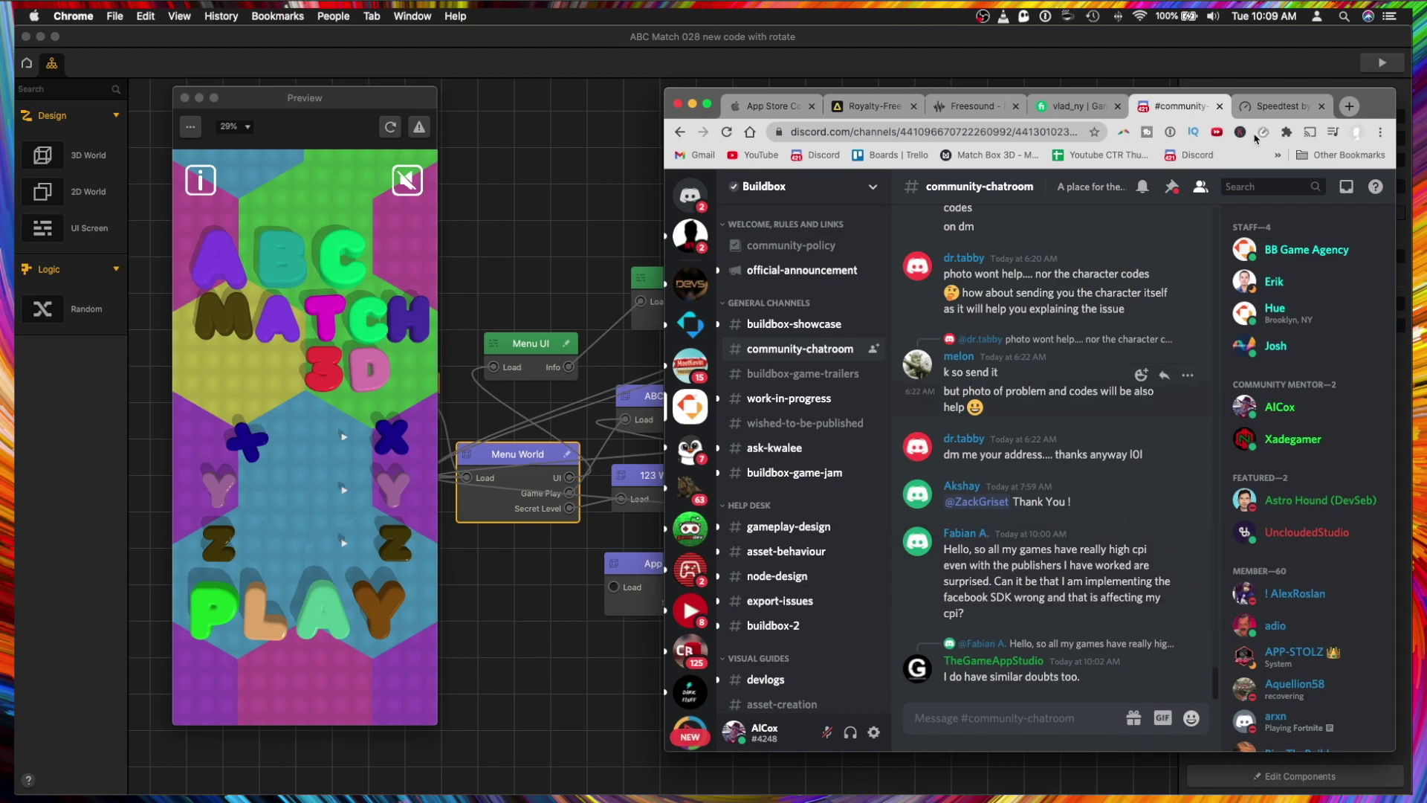
Return to the Fiverr profile, then bring Buildbox forward and start the ABC level preview.
click(1081, 106)
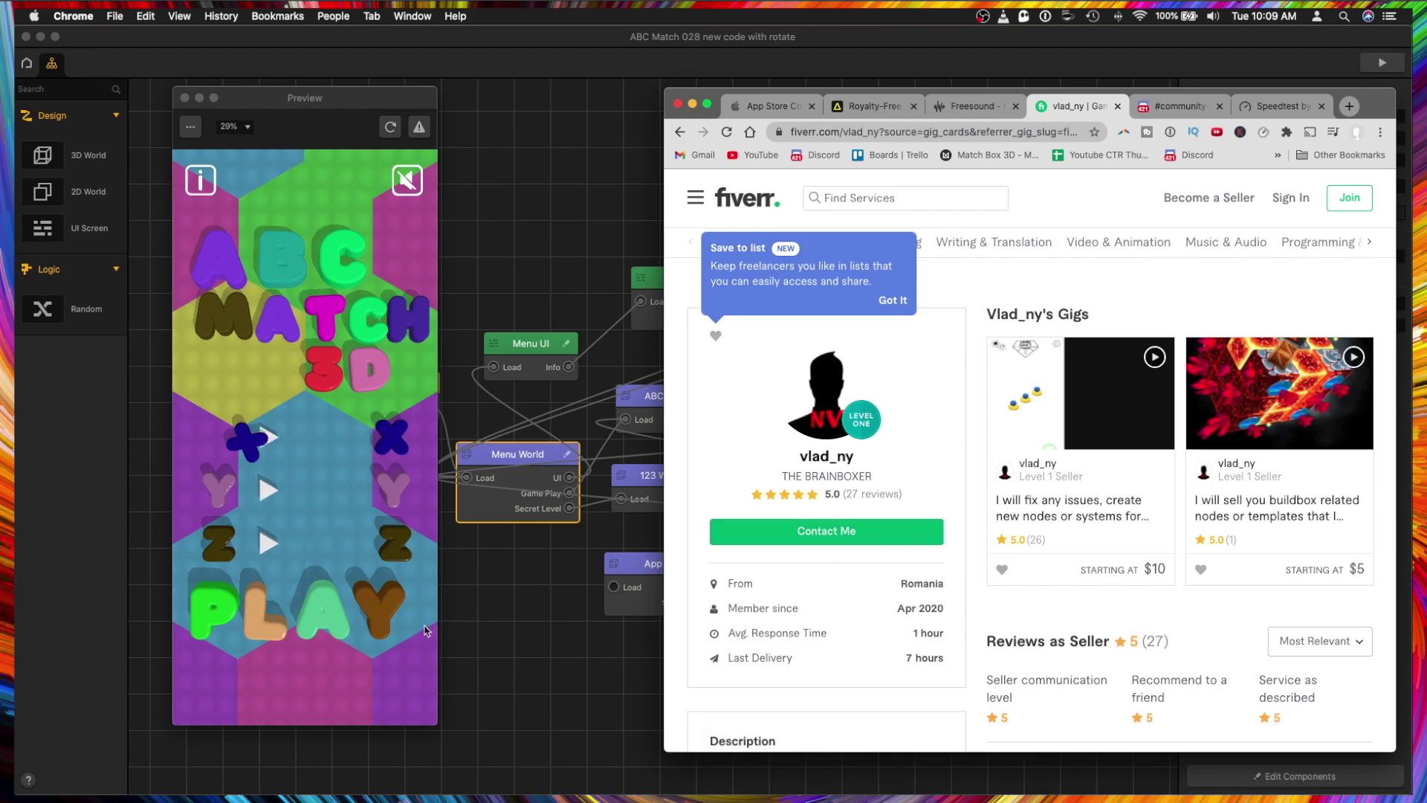
click(338, 563)
click(332, 620)
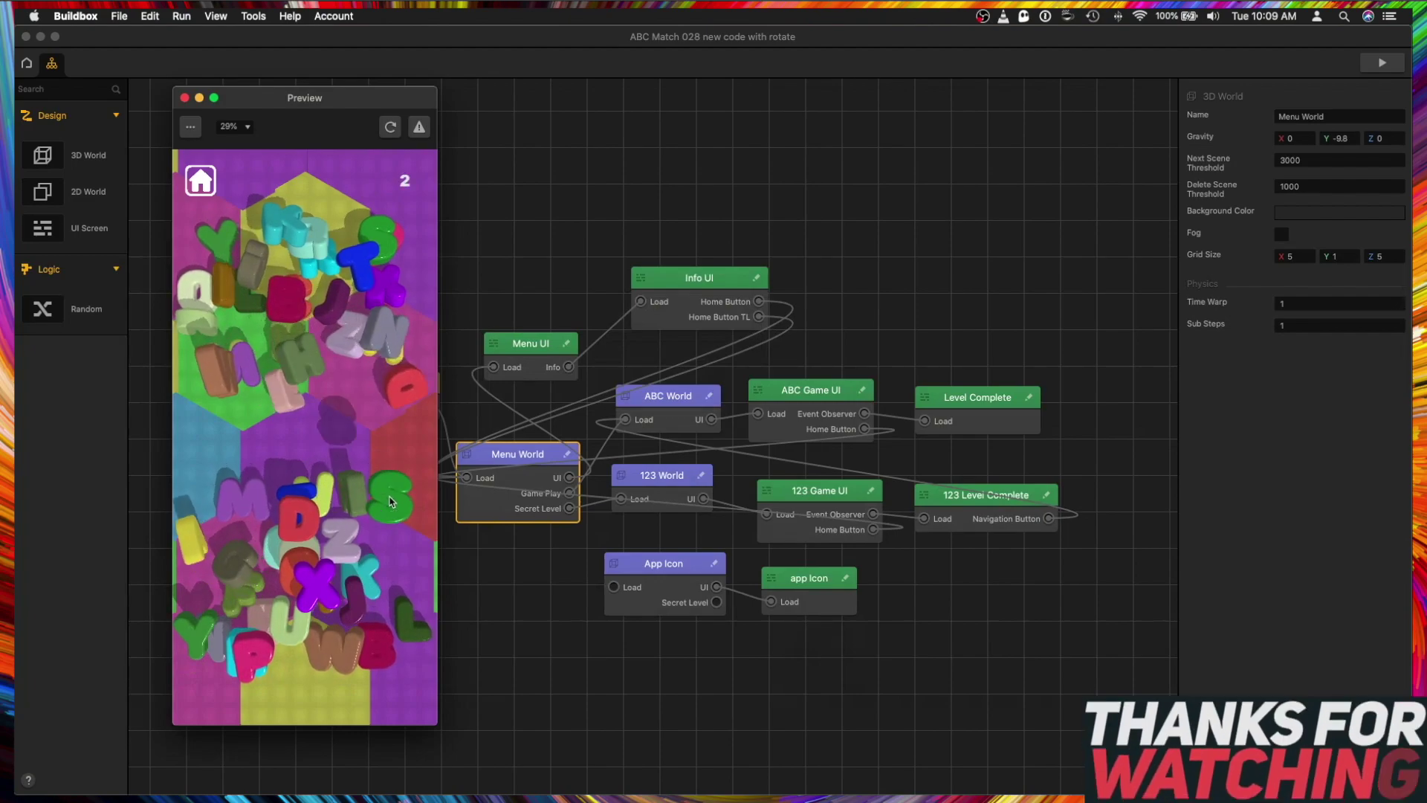
Match the green S, red D, red B, pink P, green H and yellow letter pairs.
drag(394, 499, 268, 555)
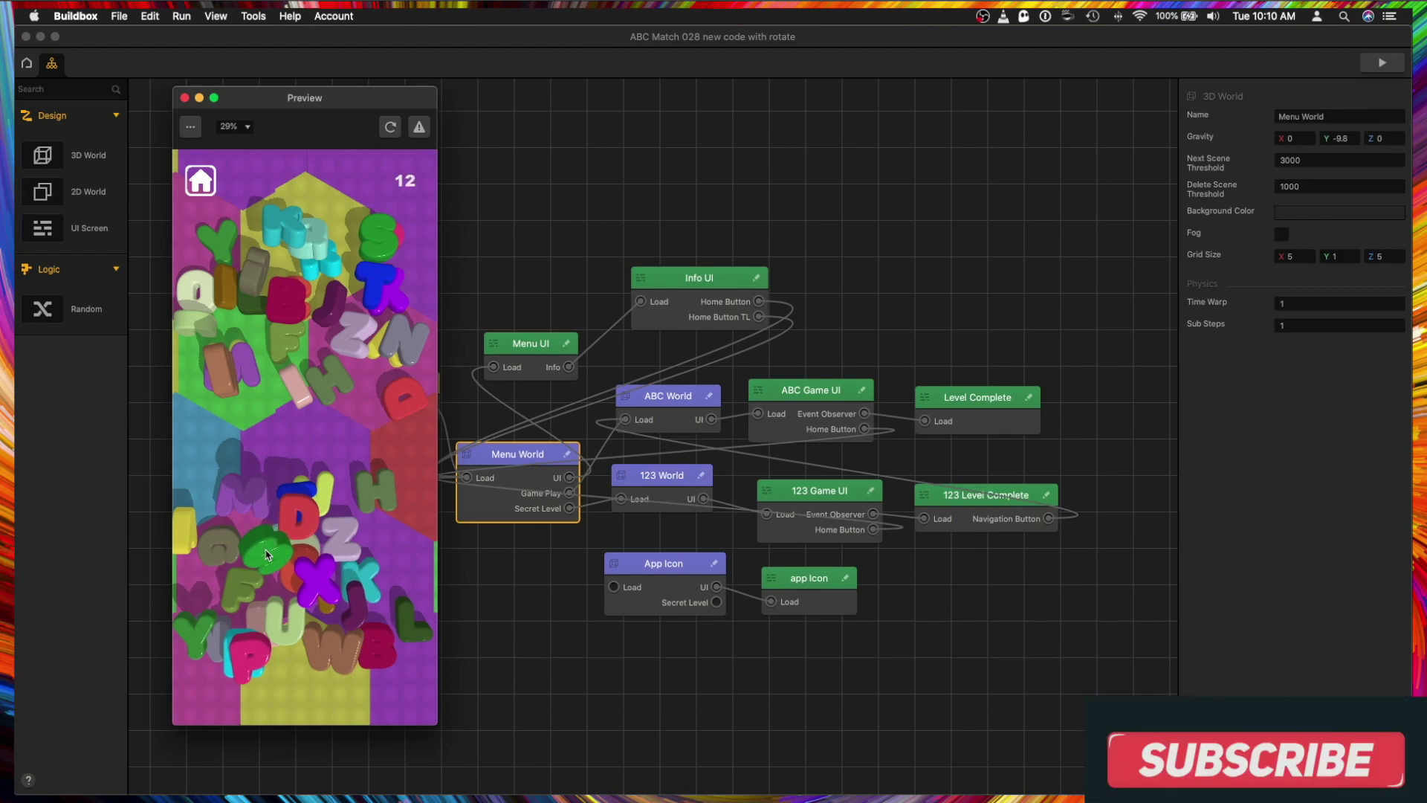
drag(265, 551, 377, 234)
drag(396, 381, 224, 405)
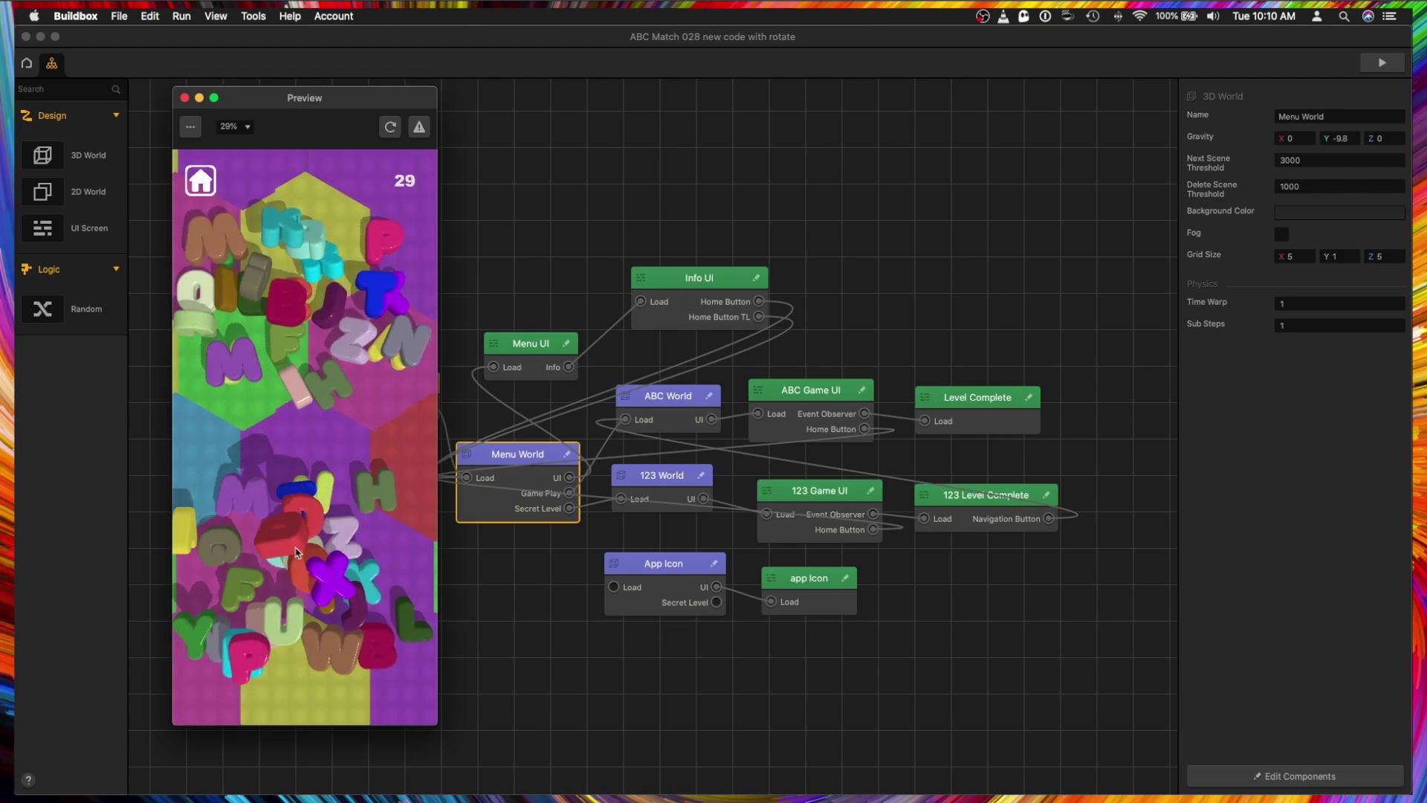
drag(295, 553, 311, 521)
drag(290, 305, 408, 652)
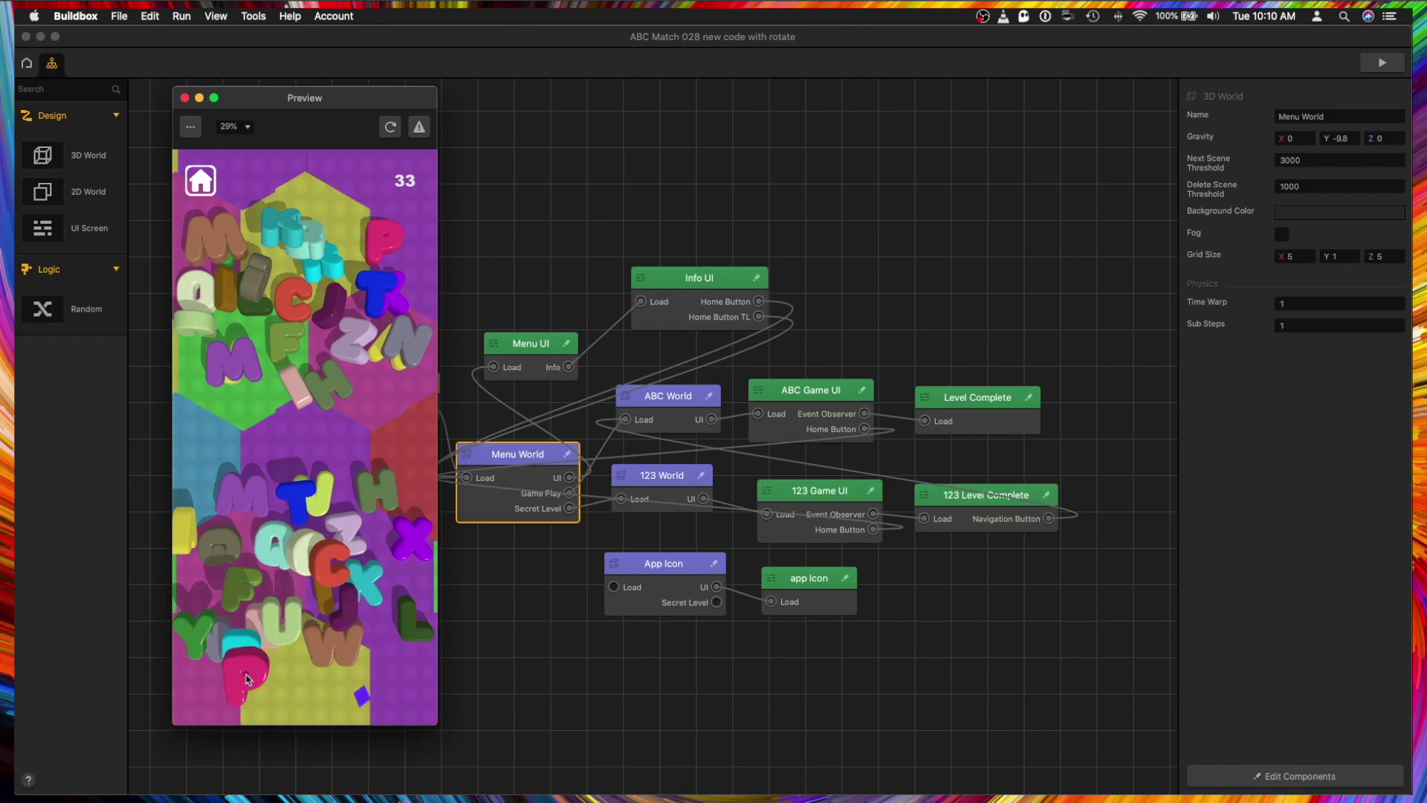
drag(251, 663, 336, 396)
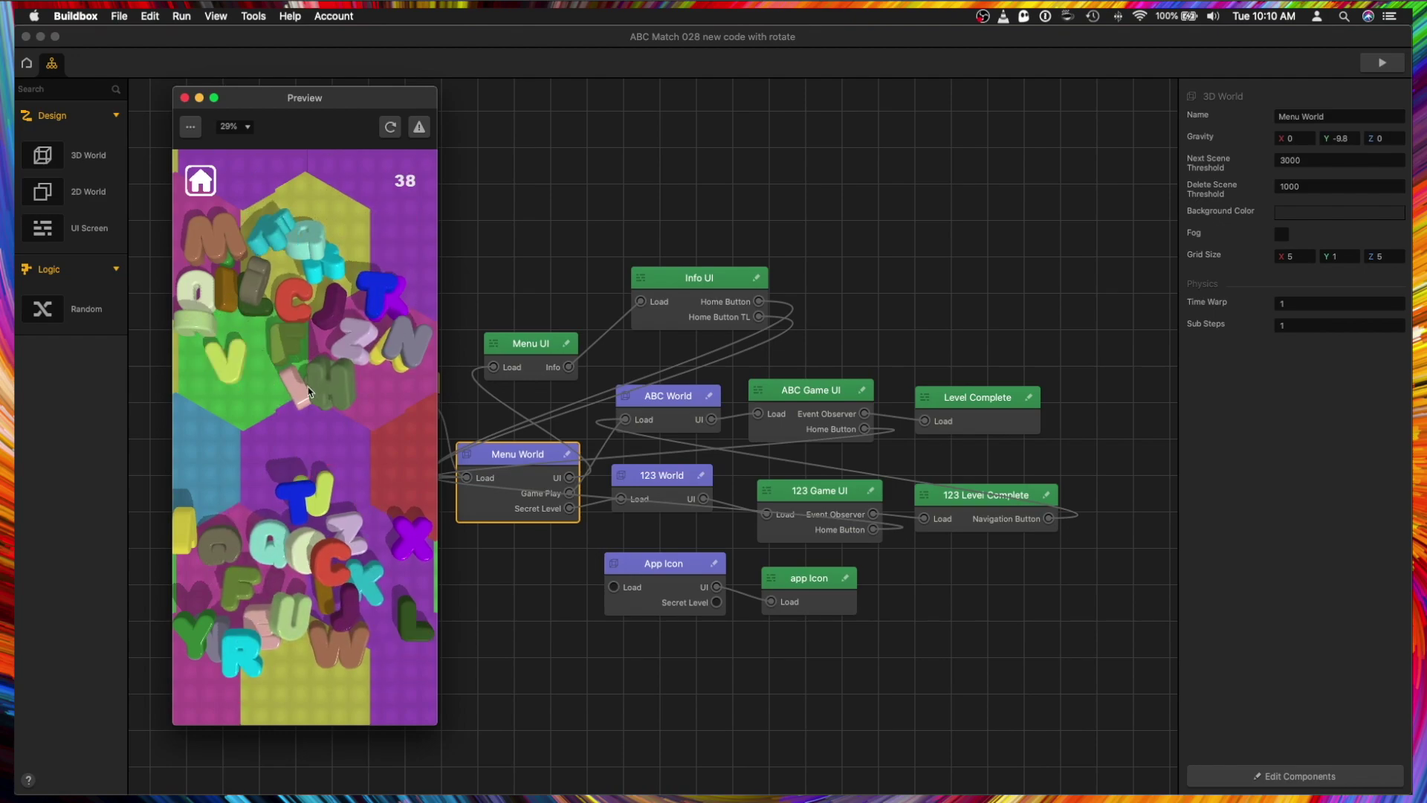
drag(188, 509, 212, 409)
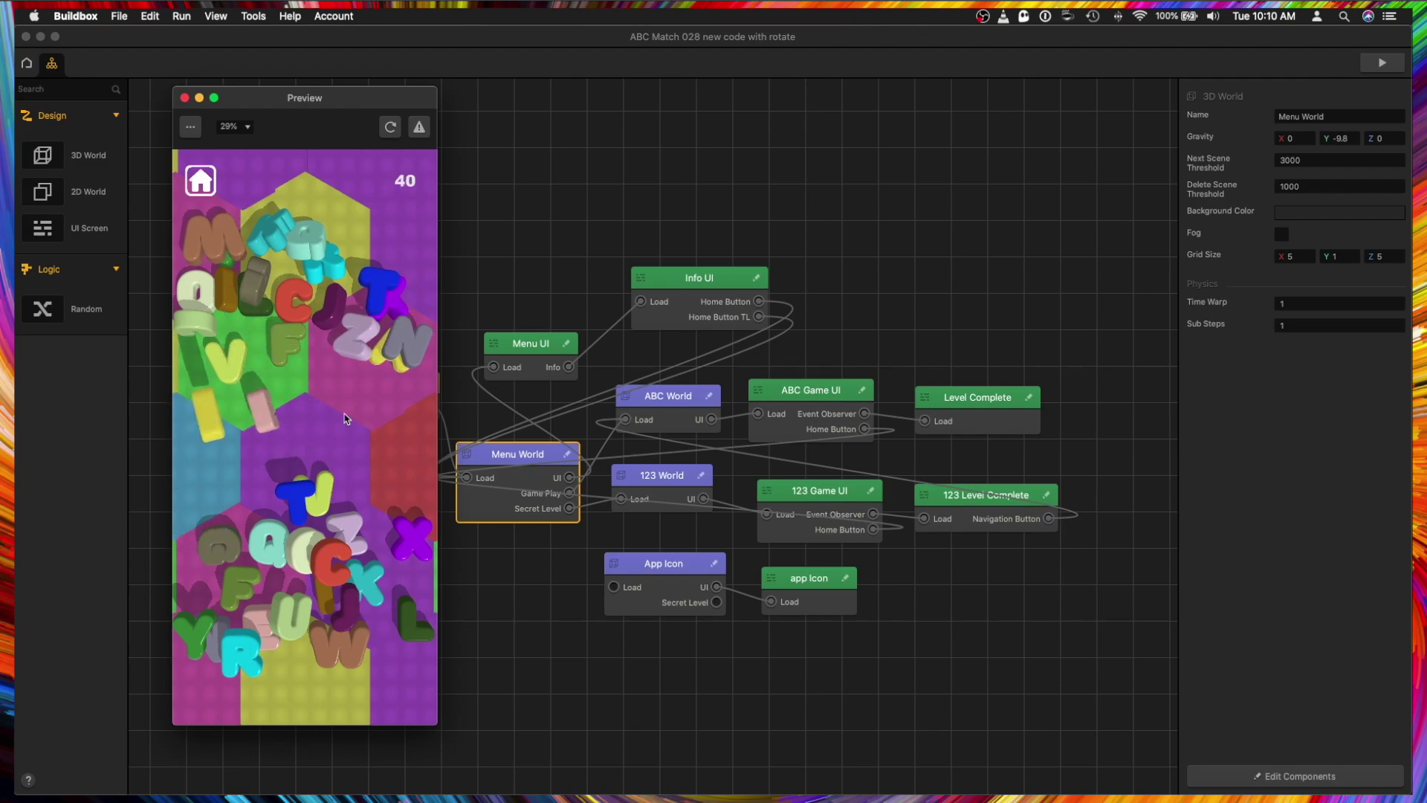
drag(394, 363, 216, 401)
drag(323, 498, 246, 353)
Match the remaining pairs: G, green U, red C, F, R, purple X, J, blue T and green Y.
drag(282, 465, 304, 394)
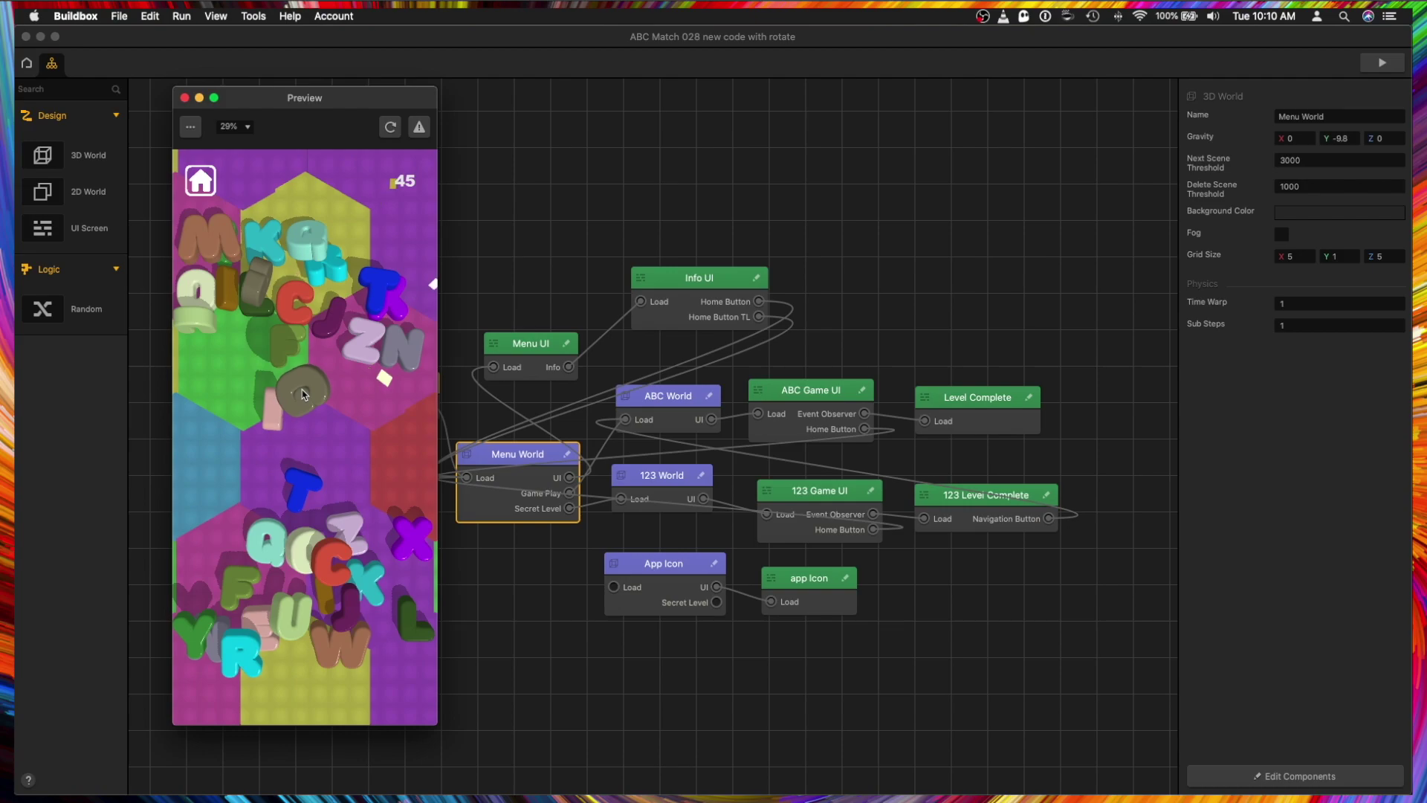
click(335, 620)
drag(289, 615, 199, 323)
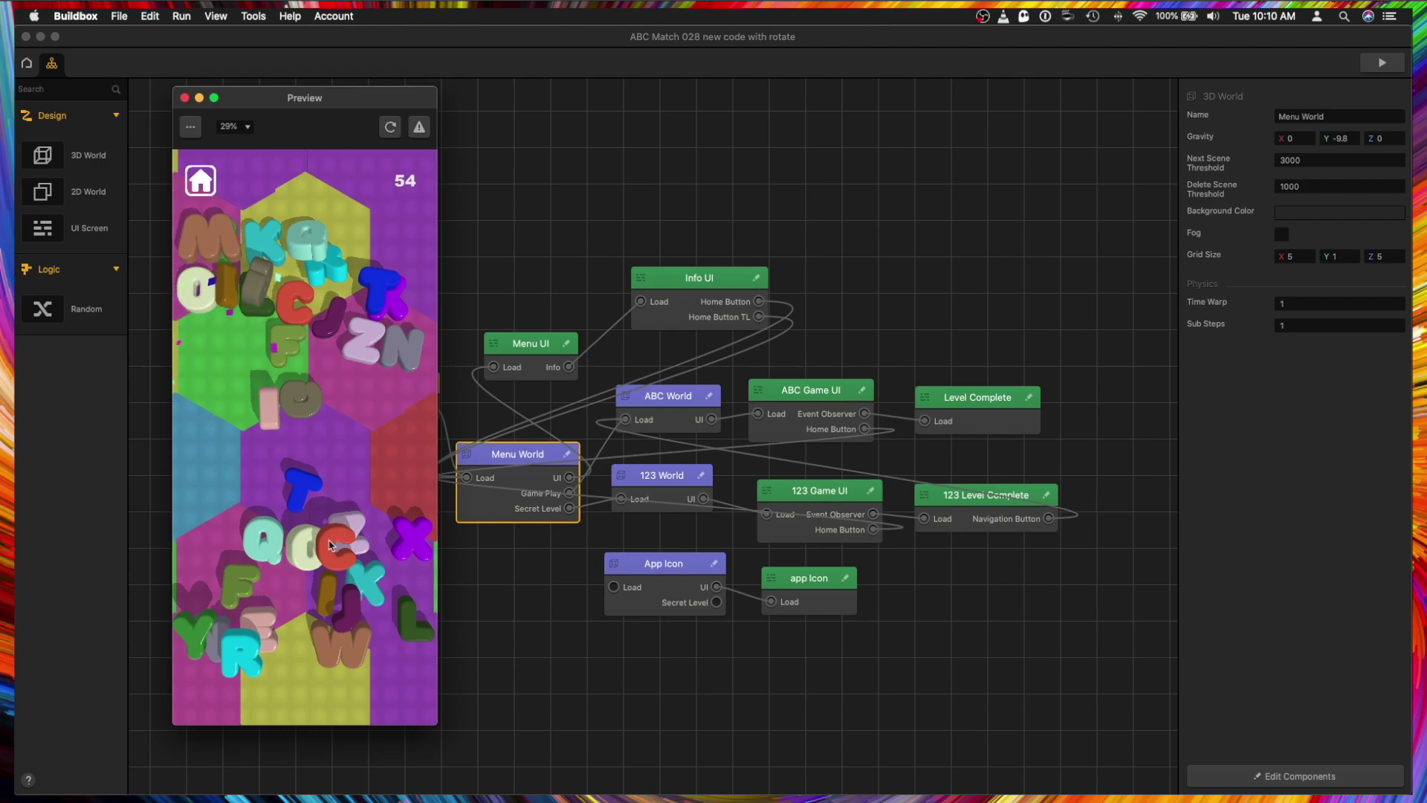
drag(329, 541, 287, 302)
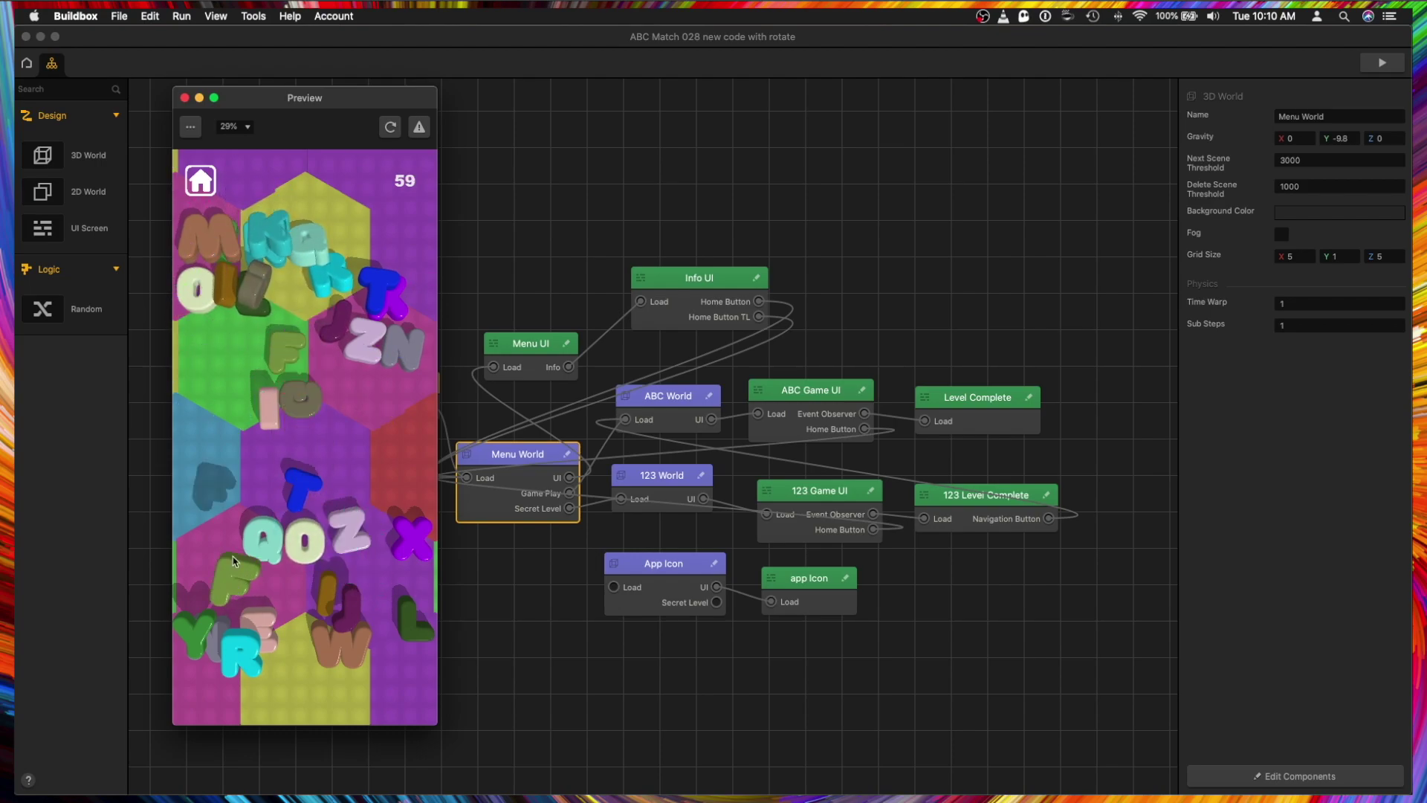
drag(233, 561, 278, 336)
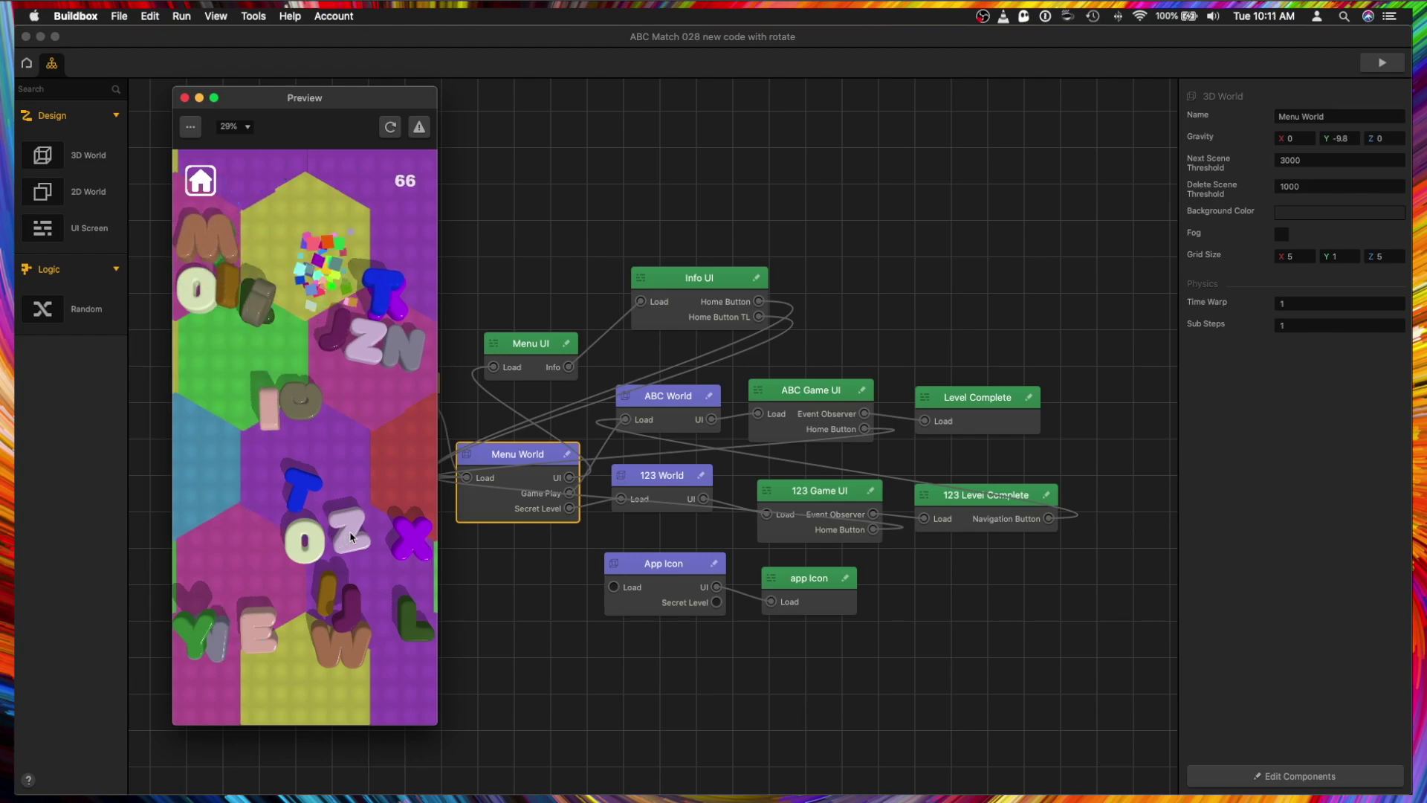
drag(352, 525, 370, 339)
drag(405, 550, 243, 444)
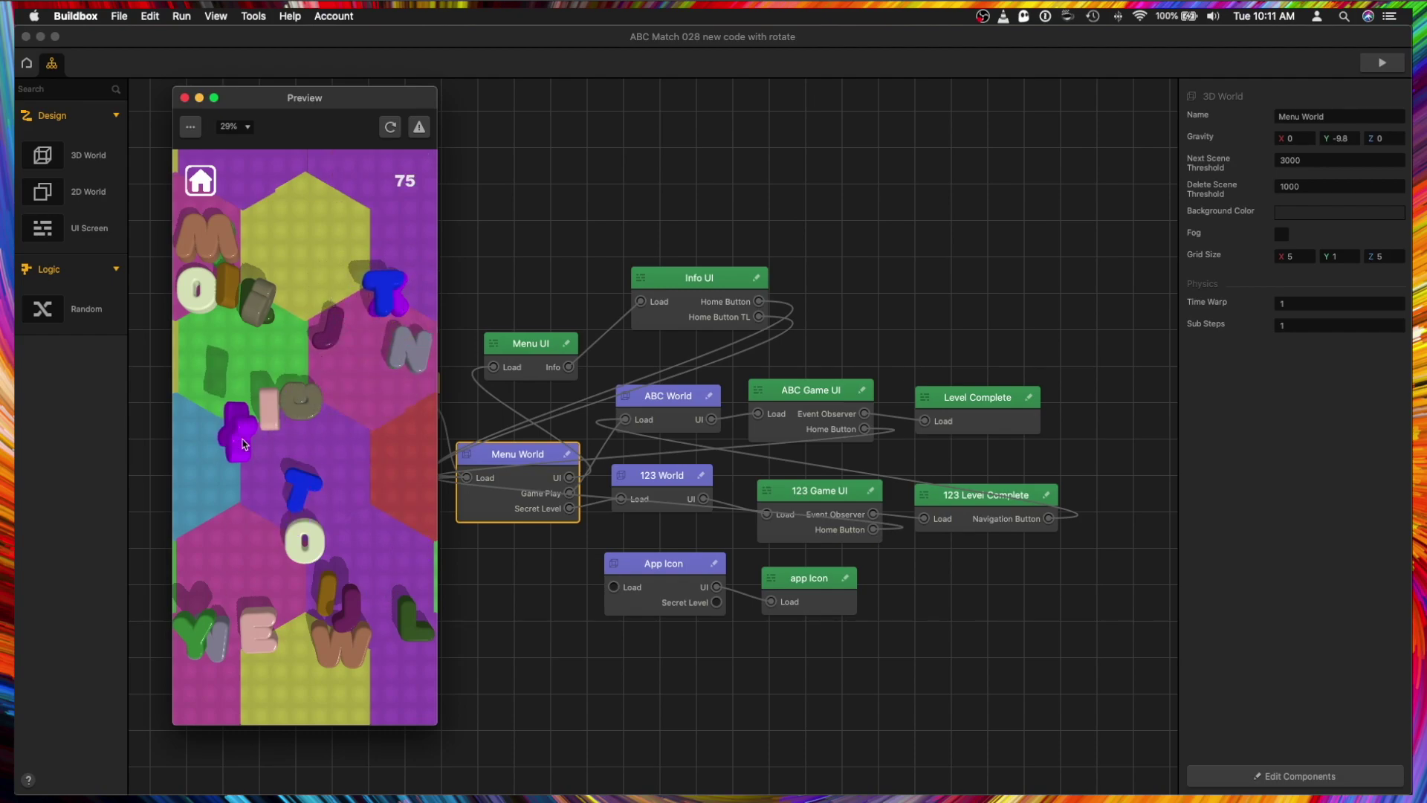
drag(344, 563, 326, 331)
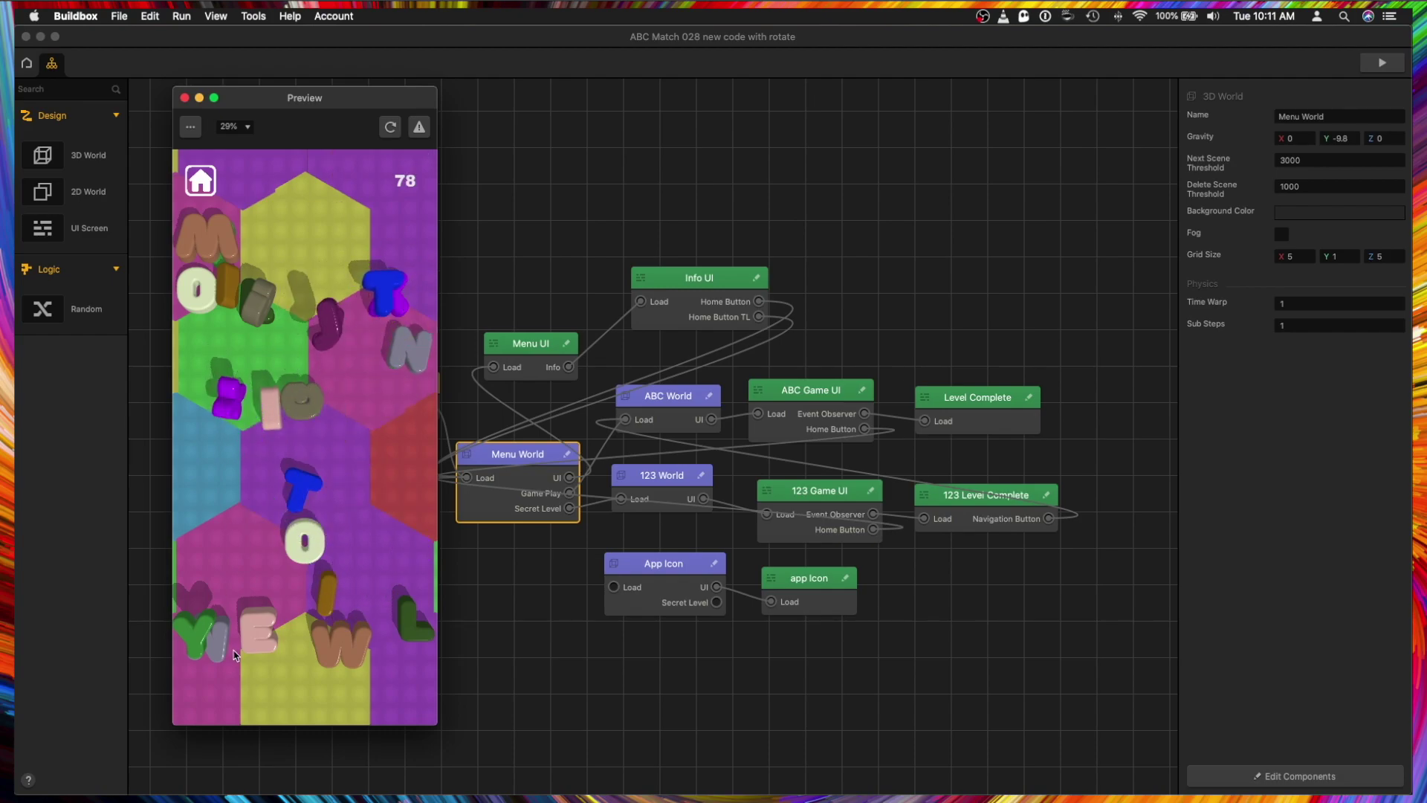
drag(364, 279, 219, 287)
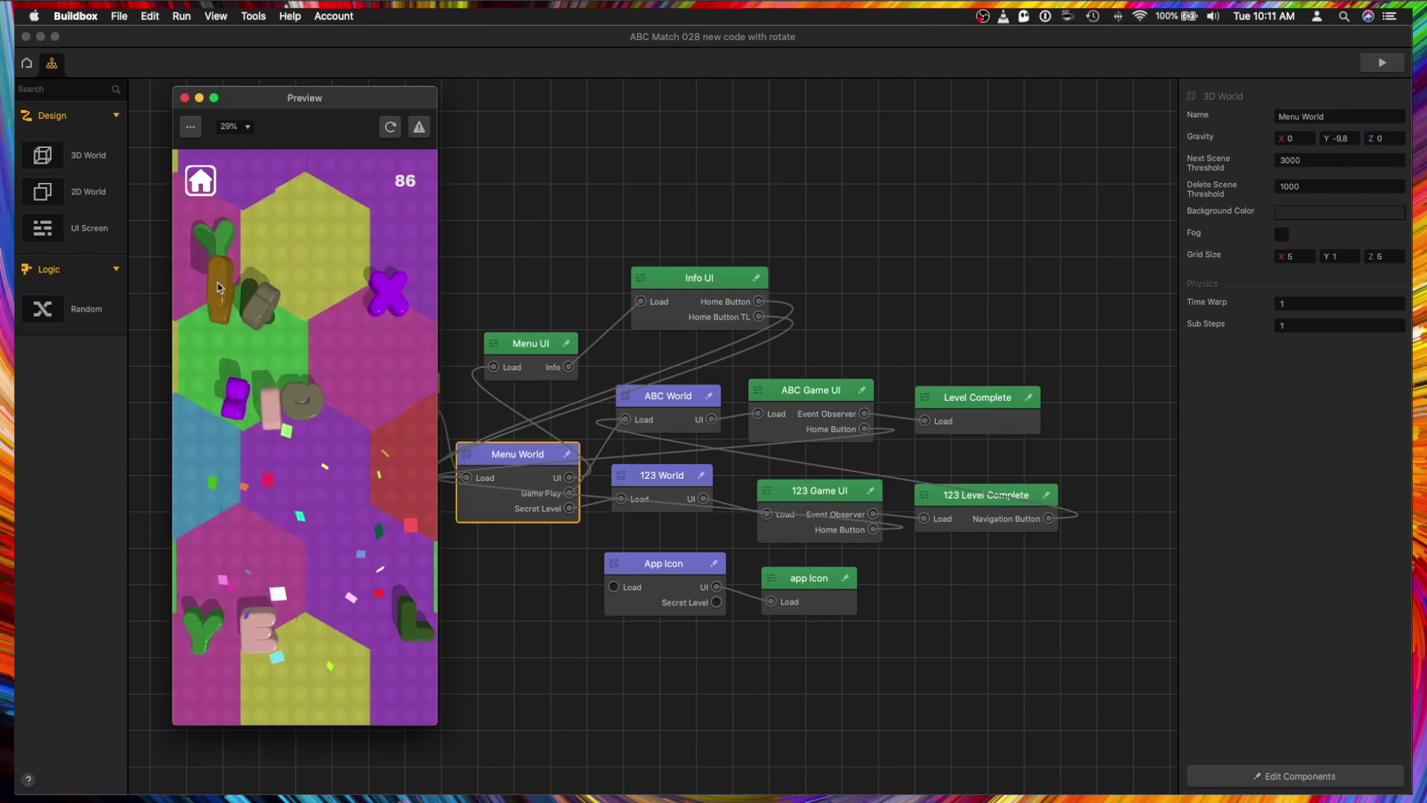
drag(211, 612, 211, 260)
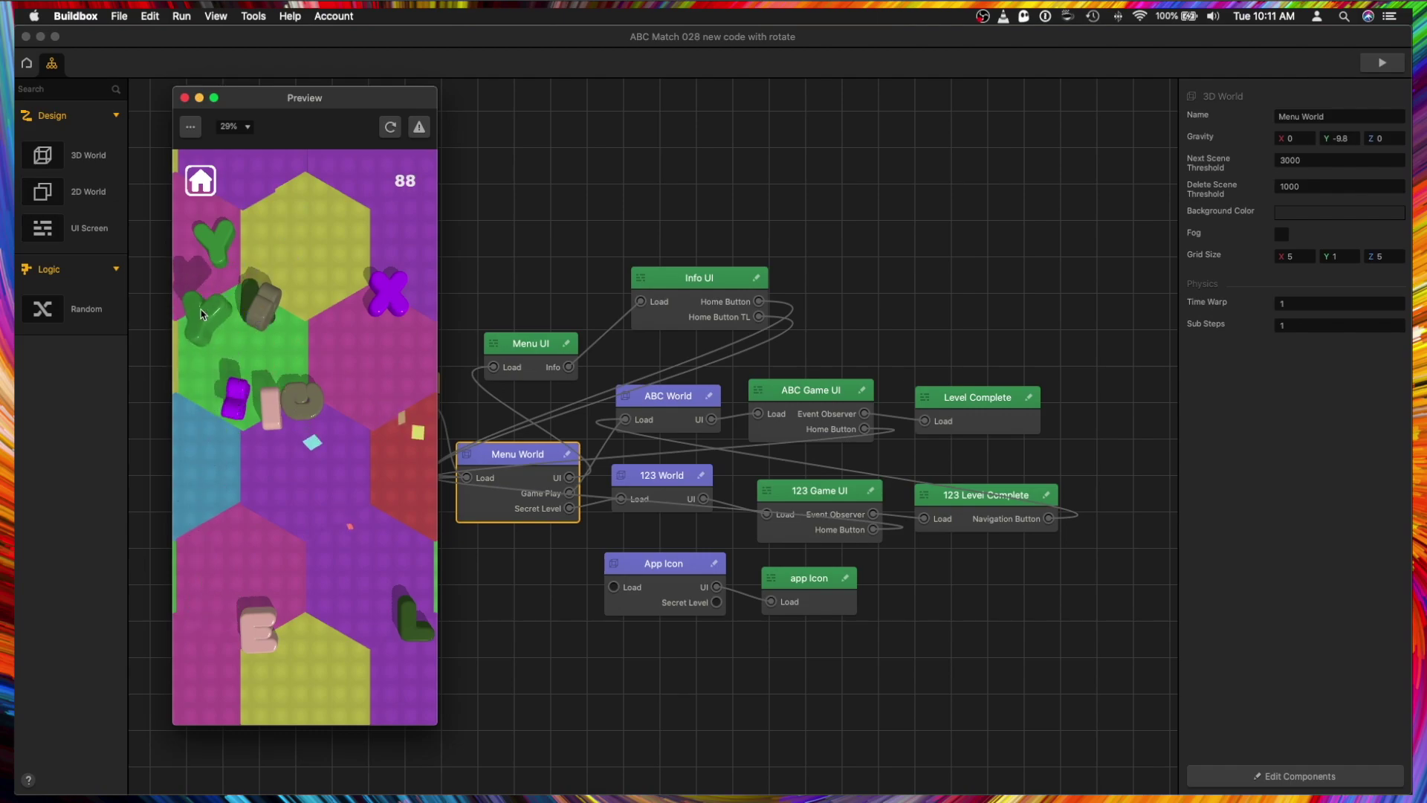